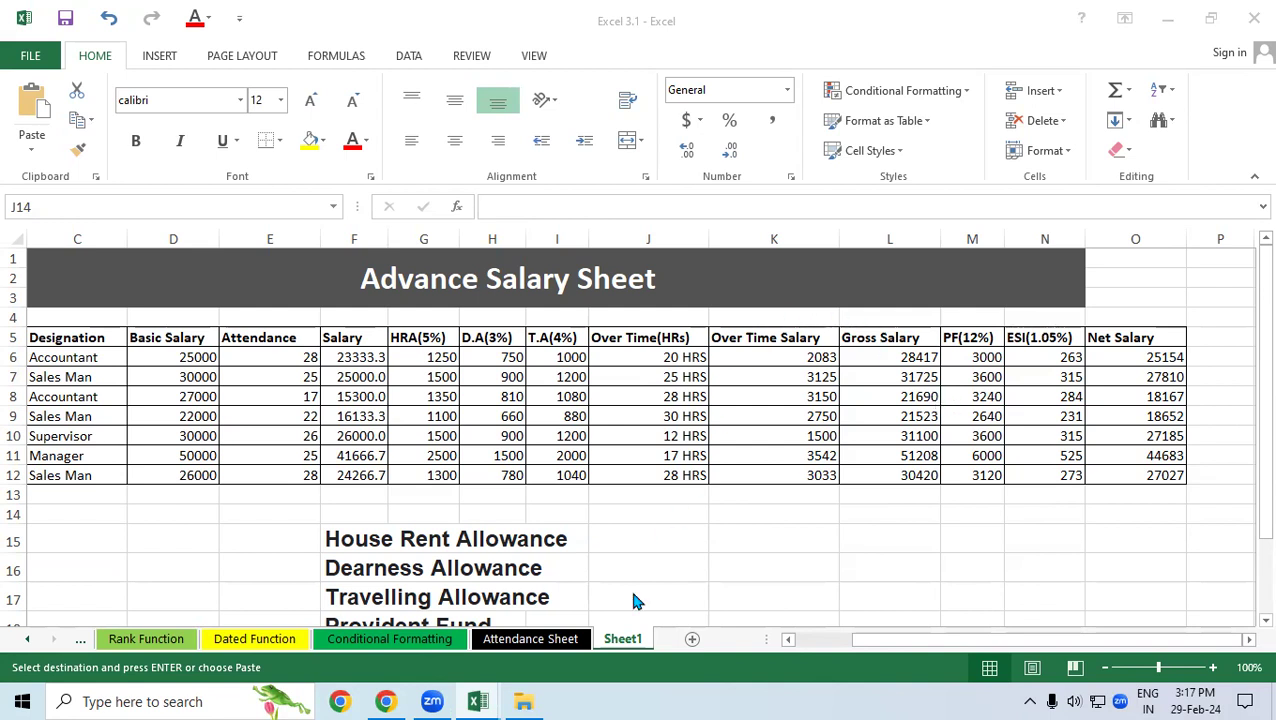
- Review the Attendance Sheet's Present Day counts and O.T. values for the employees
scroll(920, 600, left, 2)
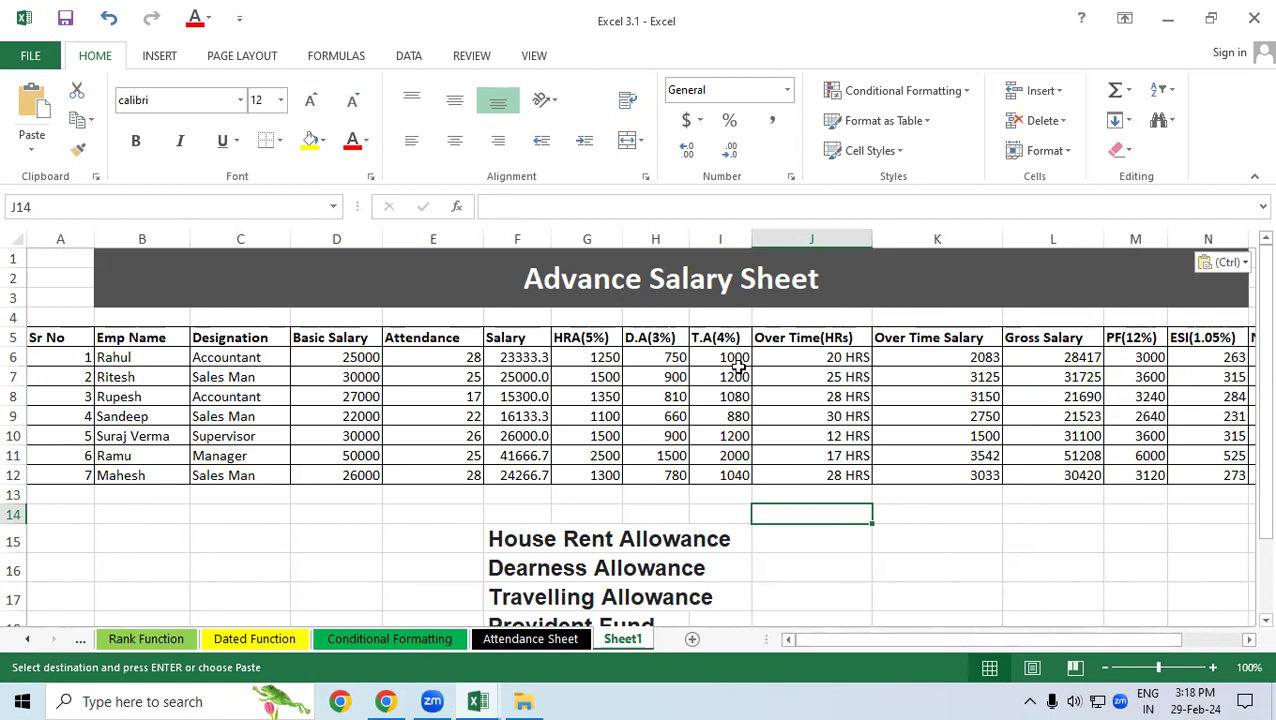
key(ctrl+Page_Up)
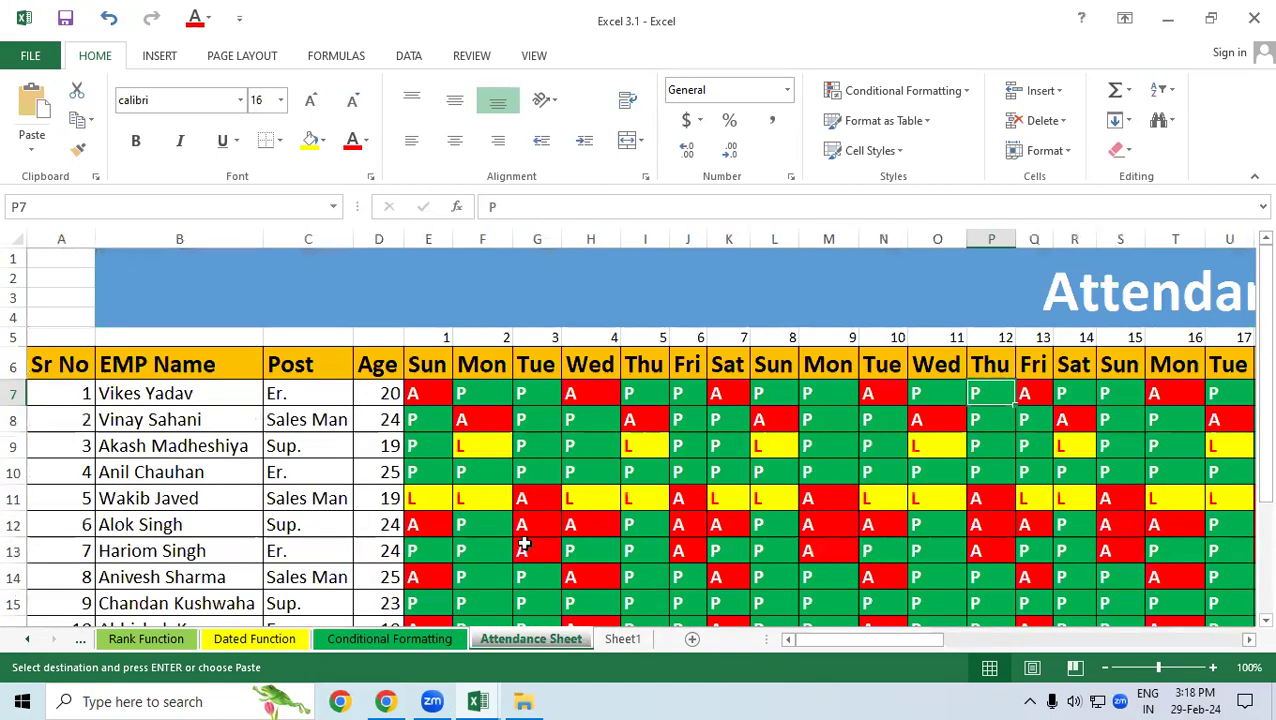
scroll(524, 543, down, 3)
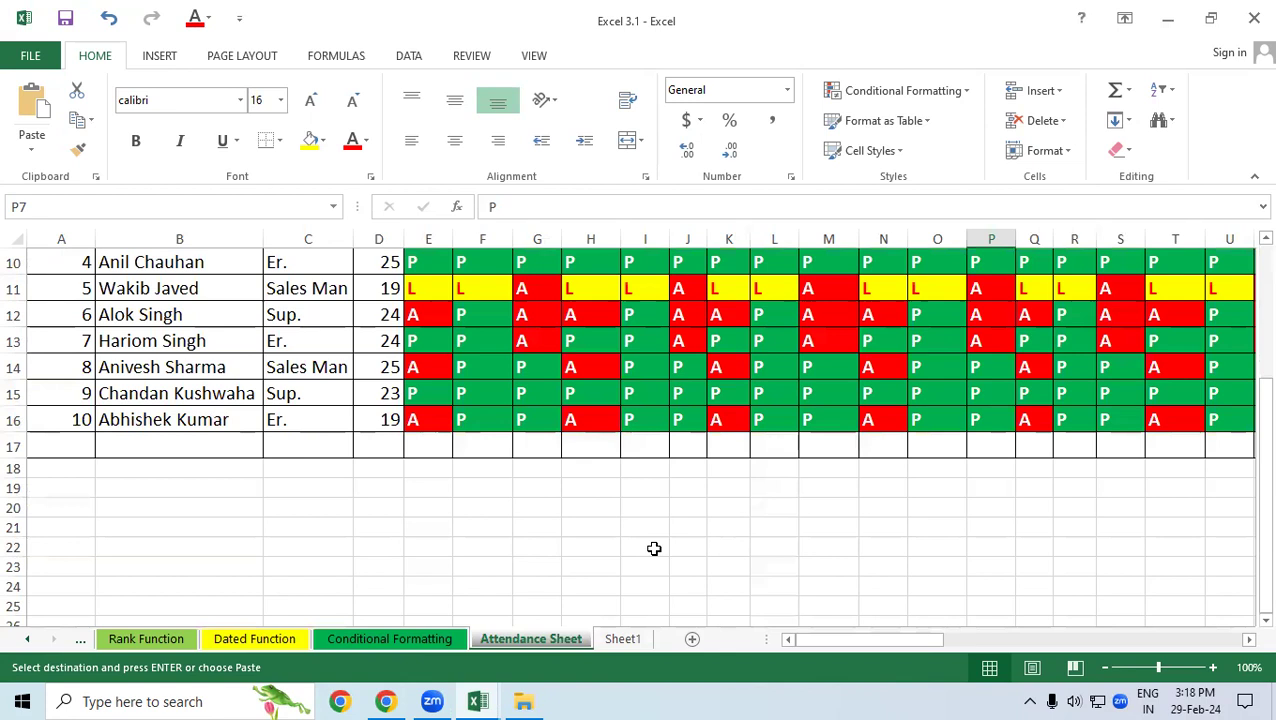
drag(914, 636, 1048, 643)
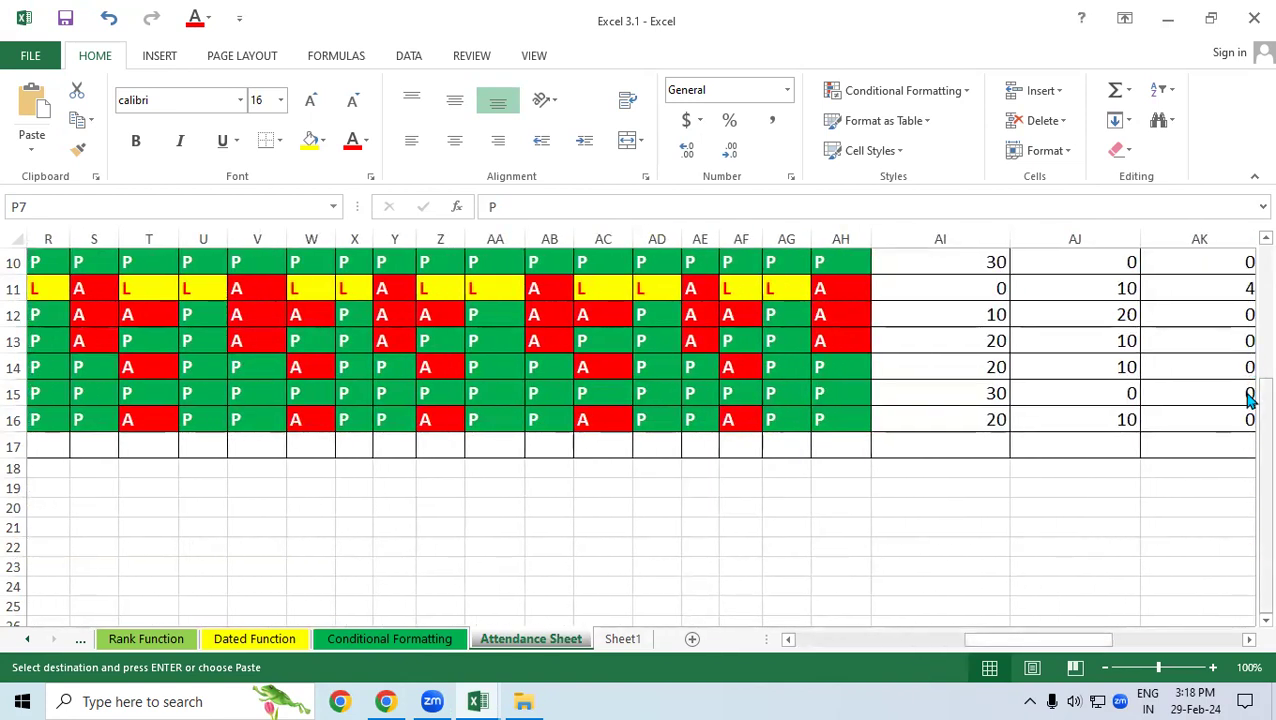
scroll(1248, 370, up, 1)
scroll(1200, 335, up, 1)
click(918, 340)
drag(918, 340, 926, 558)
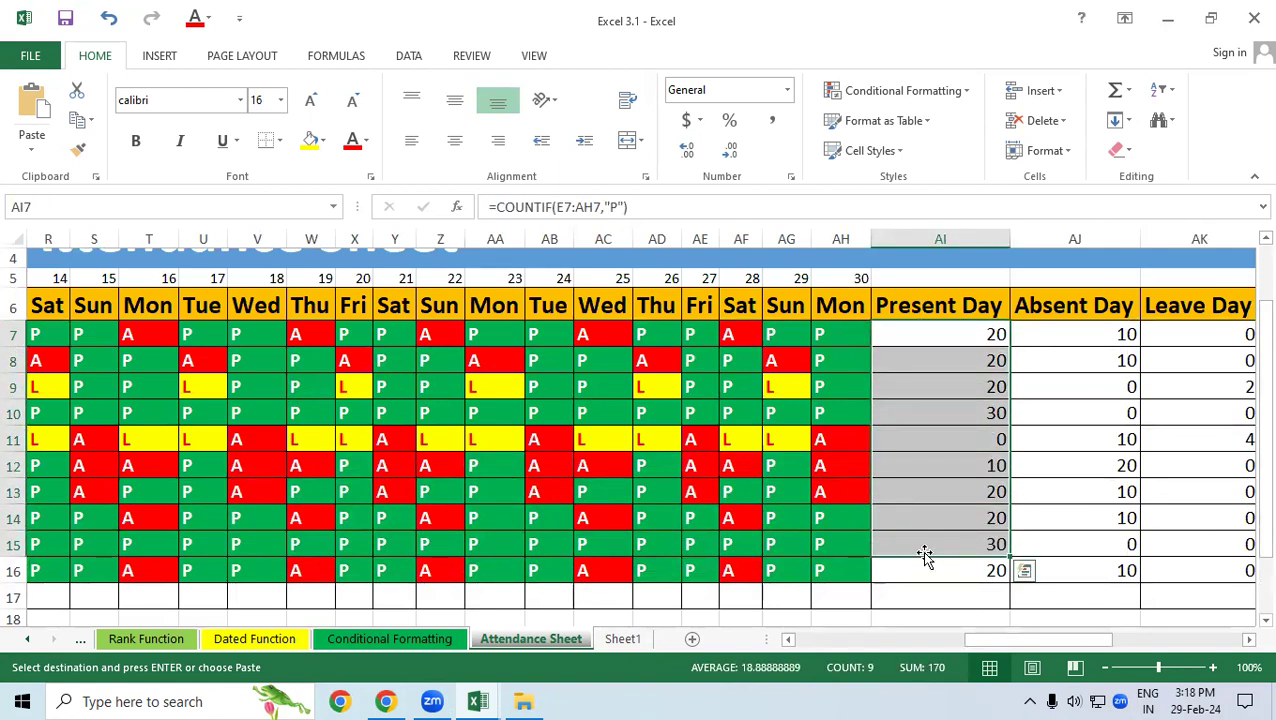
drag(980, 645, 1040, 645)
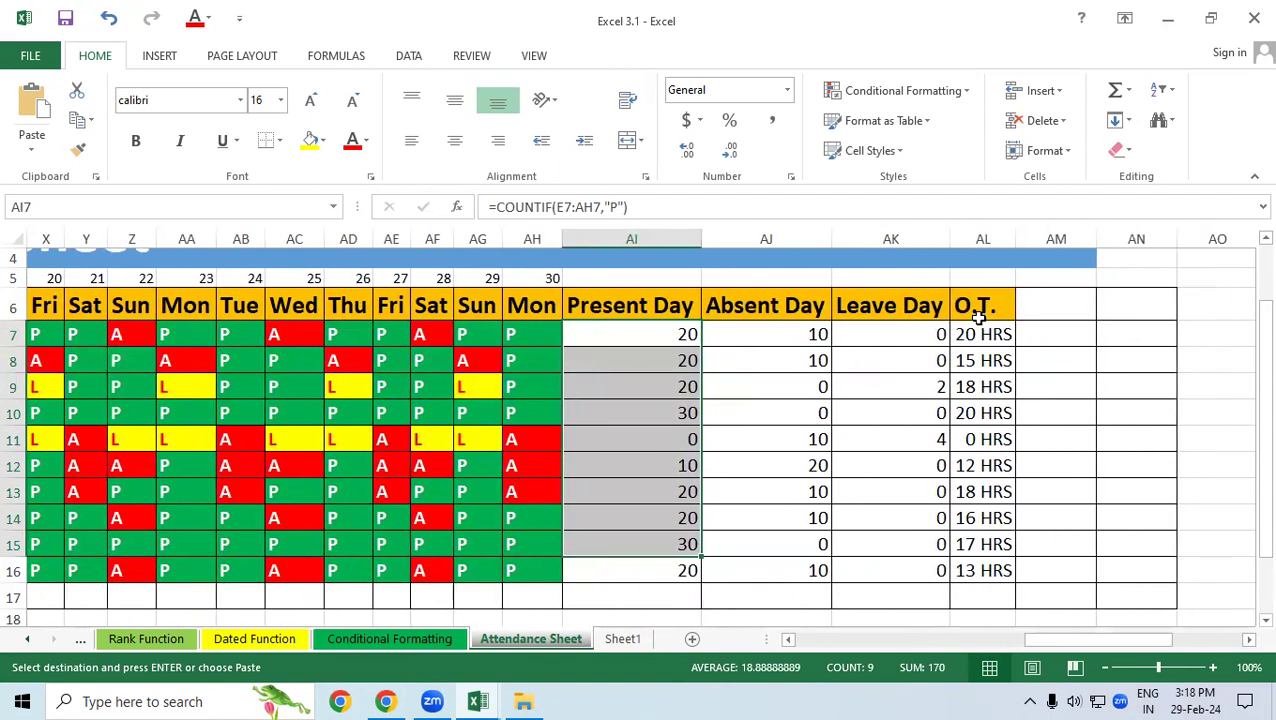
drag(978, 316, 978, 336)
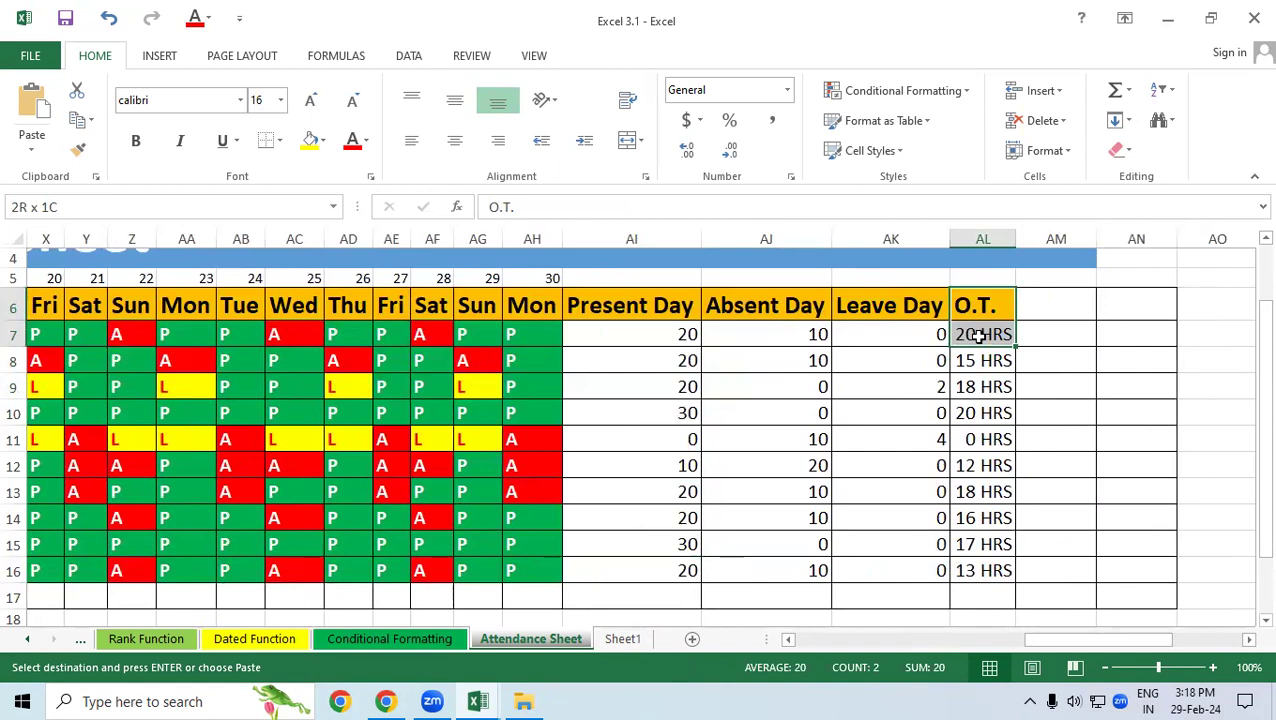
- On the Advance Salary Sheet, go over the Sr No, Emp Name and Designation columns and each employee row
click(618, 640)
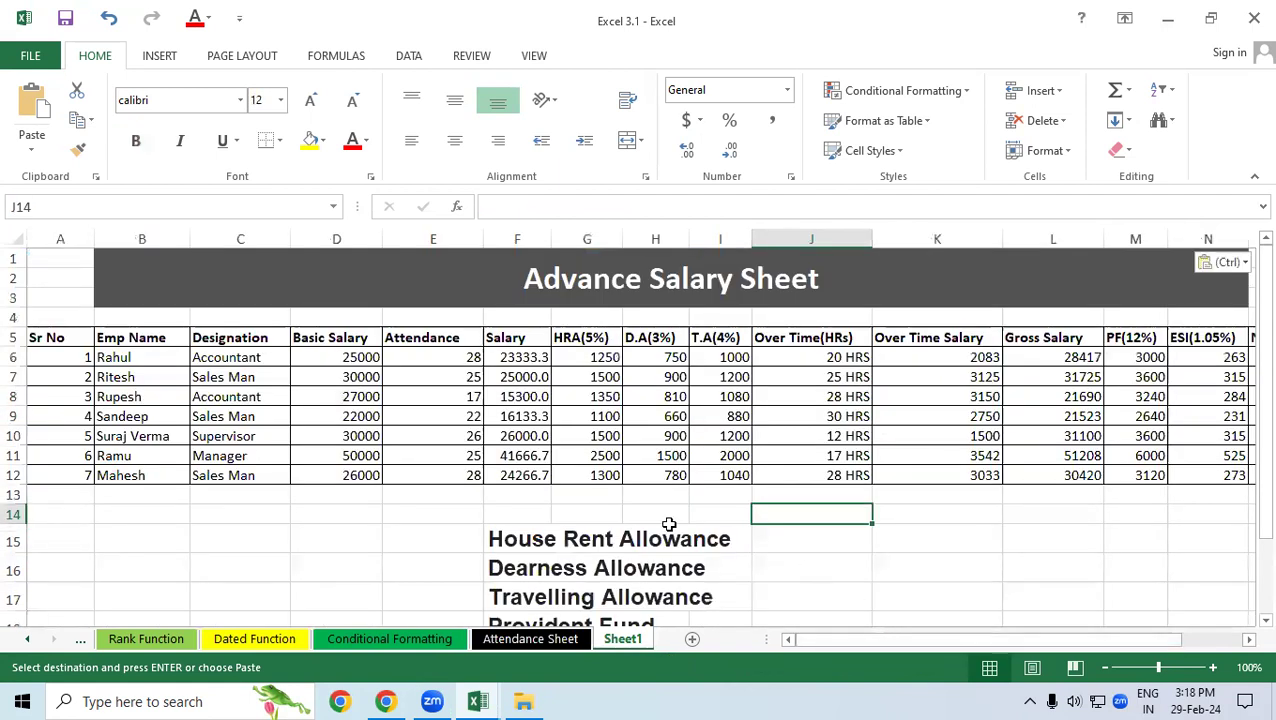
drag(40, 338, 42, 476)
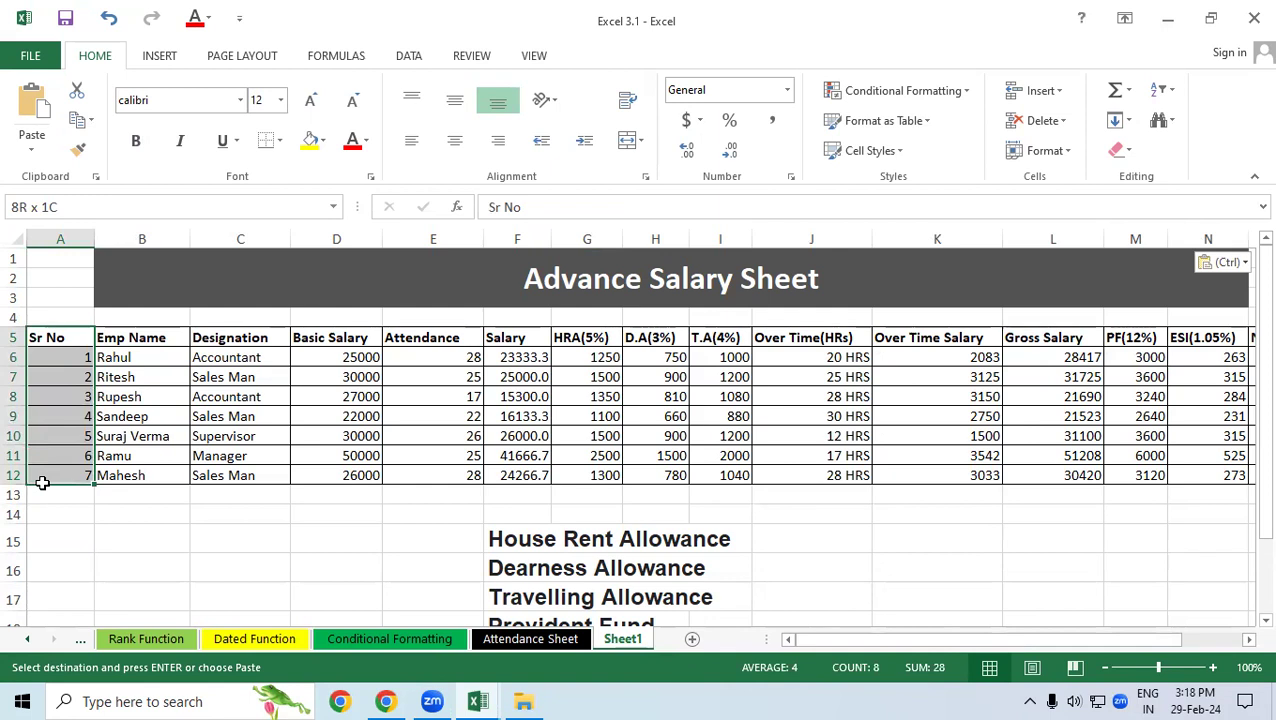
drag(142, 340, 130, 474)
drag(229, 340, 208, 476)
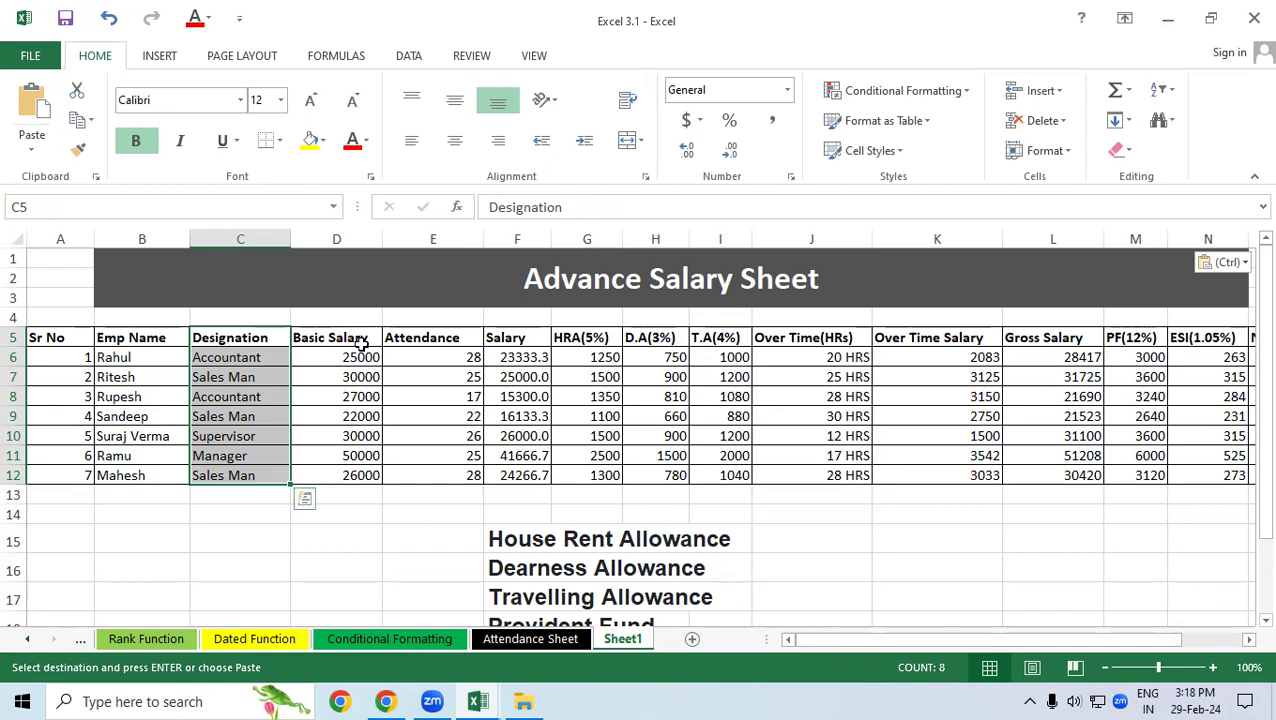
mouse_move(122, 358)
mouse_down()
mouse_move(293, 369)
mouse_move(354, 351)
mouse_up()
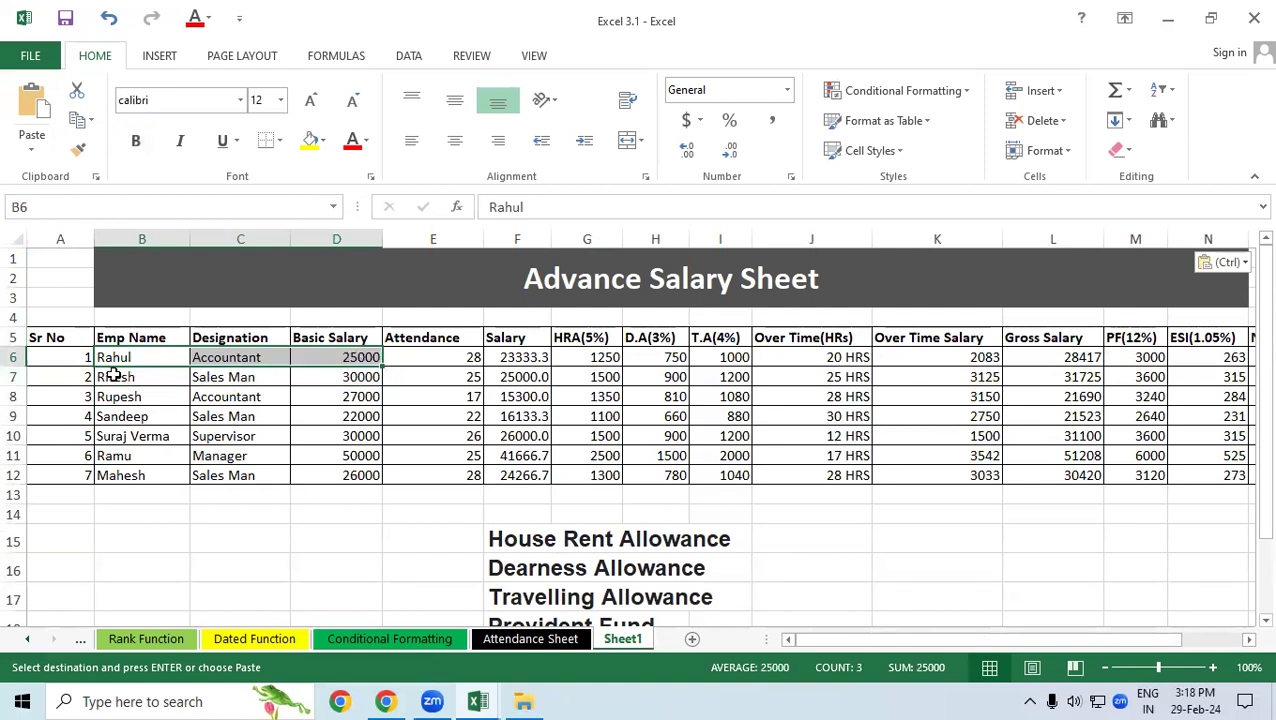
drag(108, 377, 335, 381)
drag(149, 392, 352, 398)
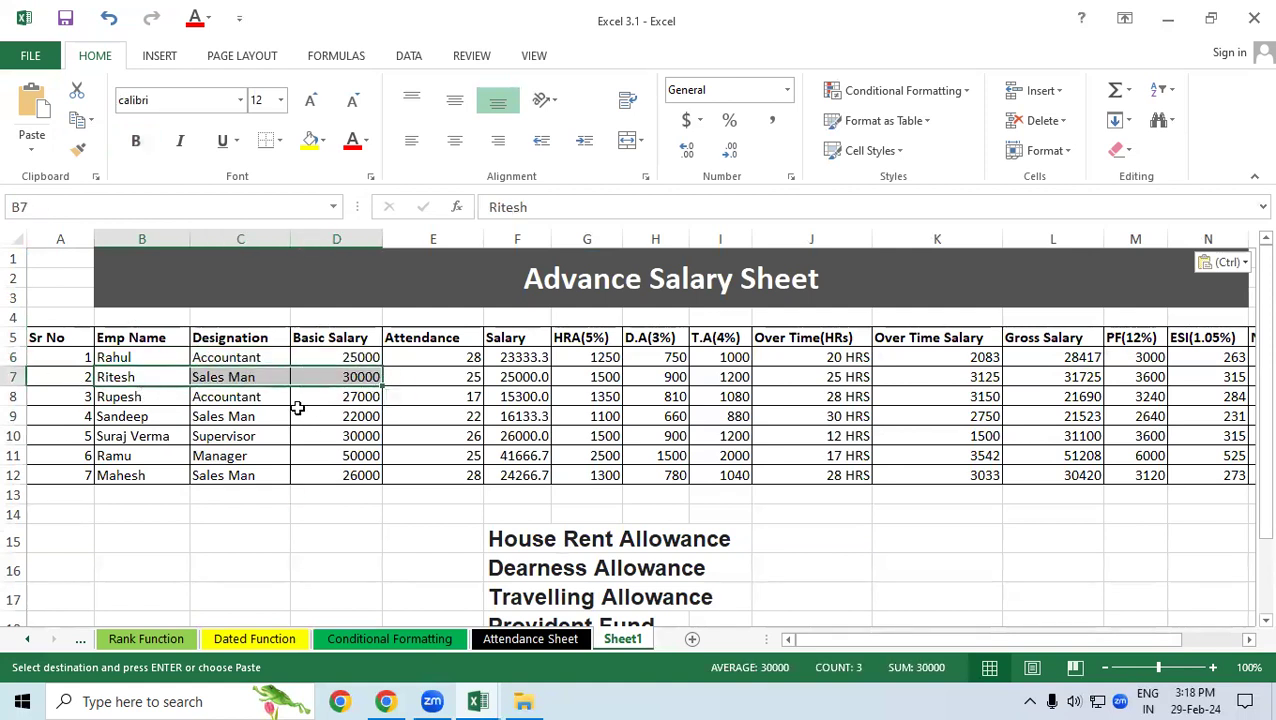
drag(157, 416, 340, 428)
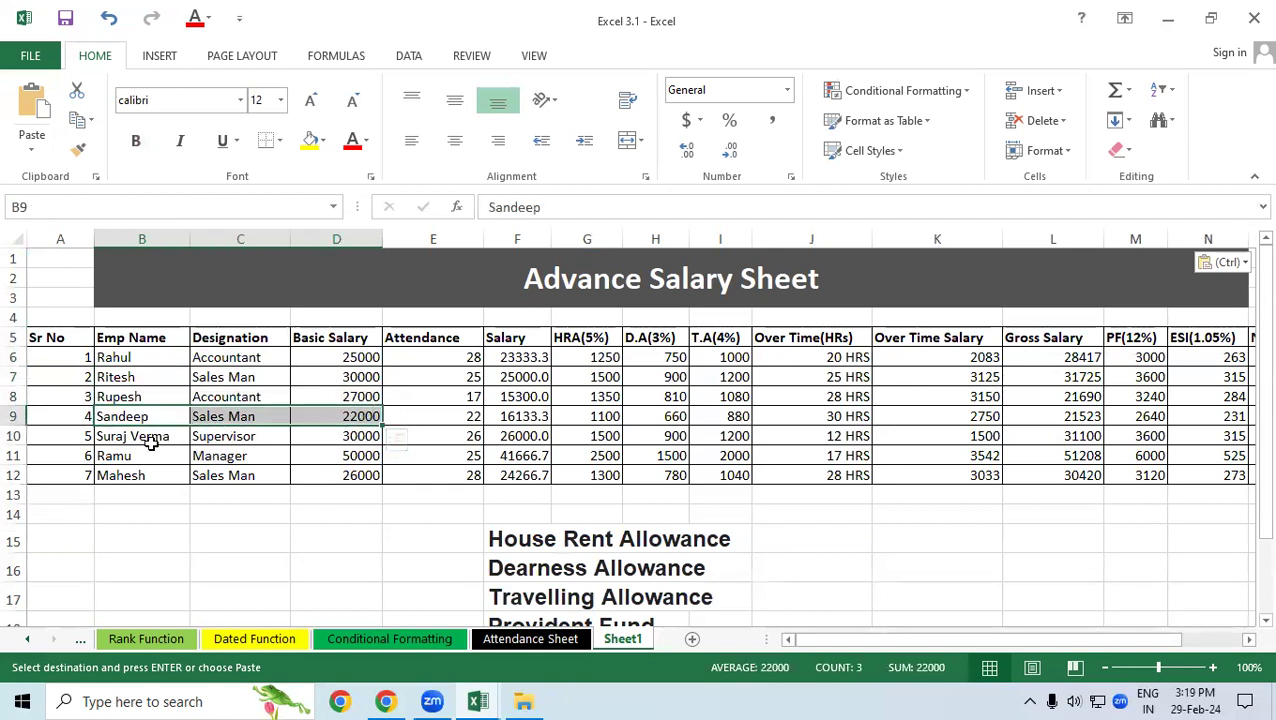
drag(140, 436, 352, 437)
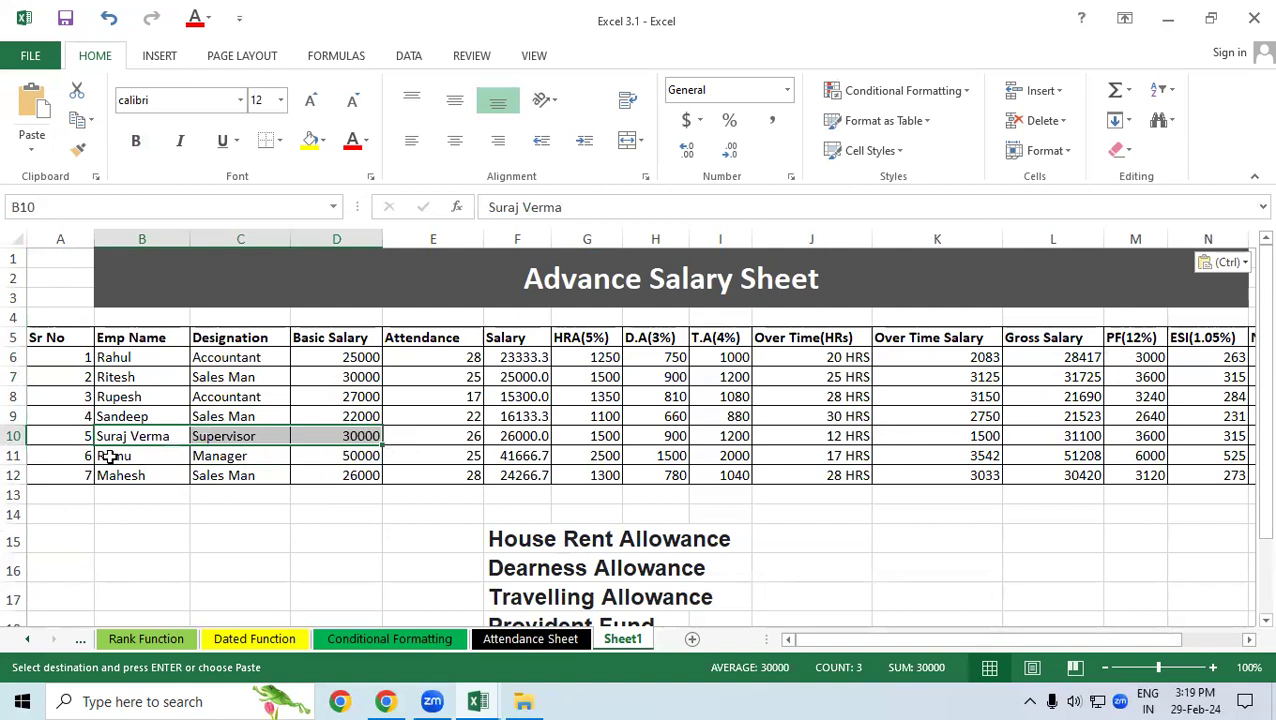
drag(110, 455, 345, 455)
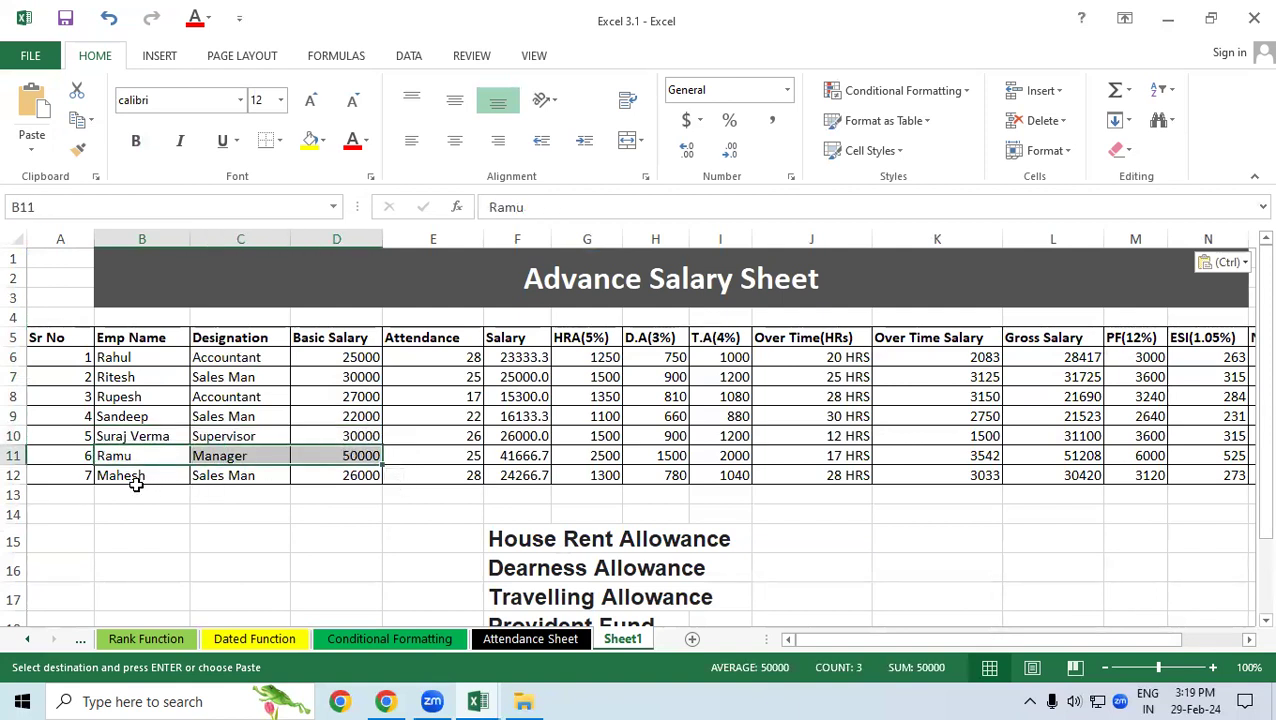
drag(125, 476, 356, 474)
click(339, 532)
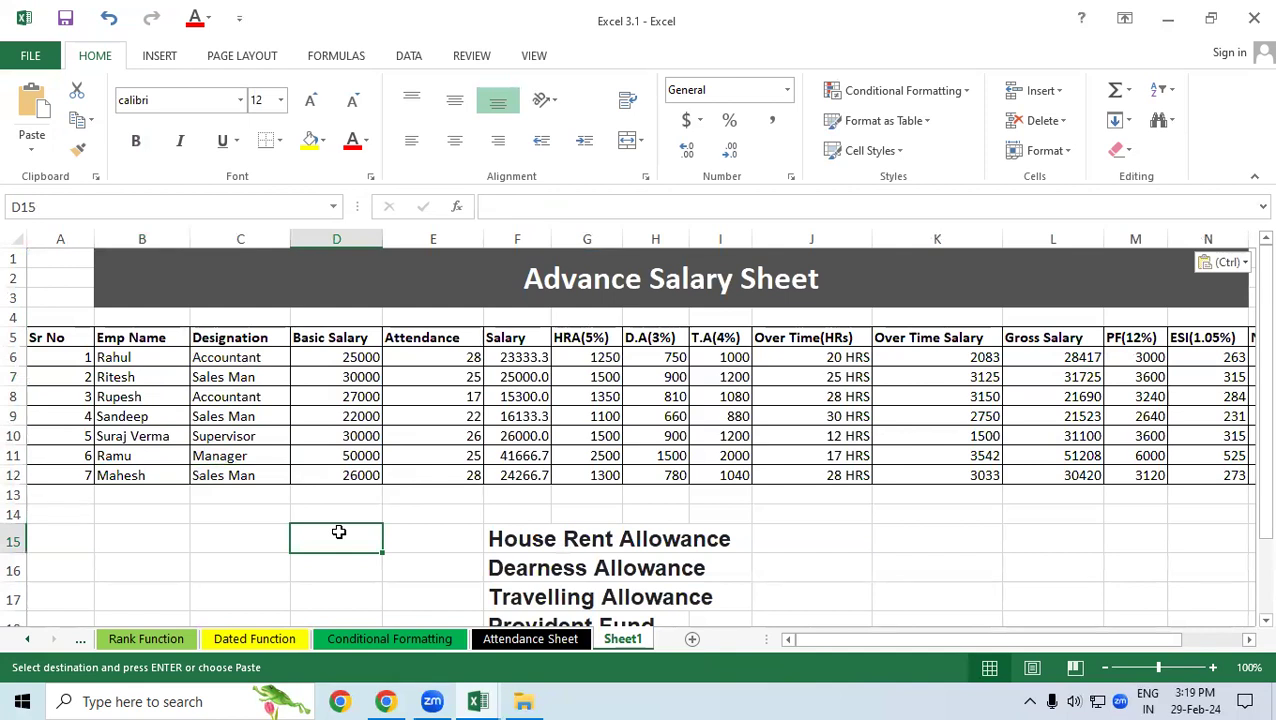
- Highlight all employees' Attendance values, then return to the Attendance Sheet
drag(422, 357, 430, 476)
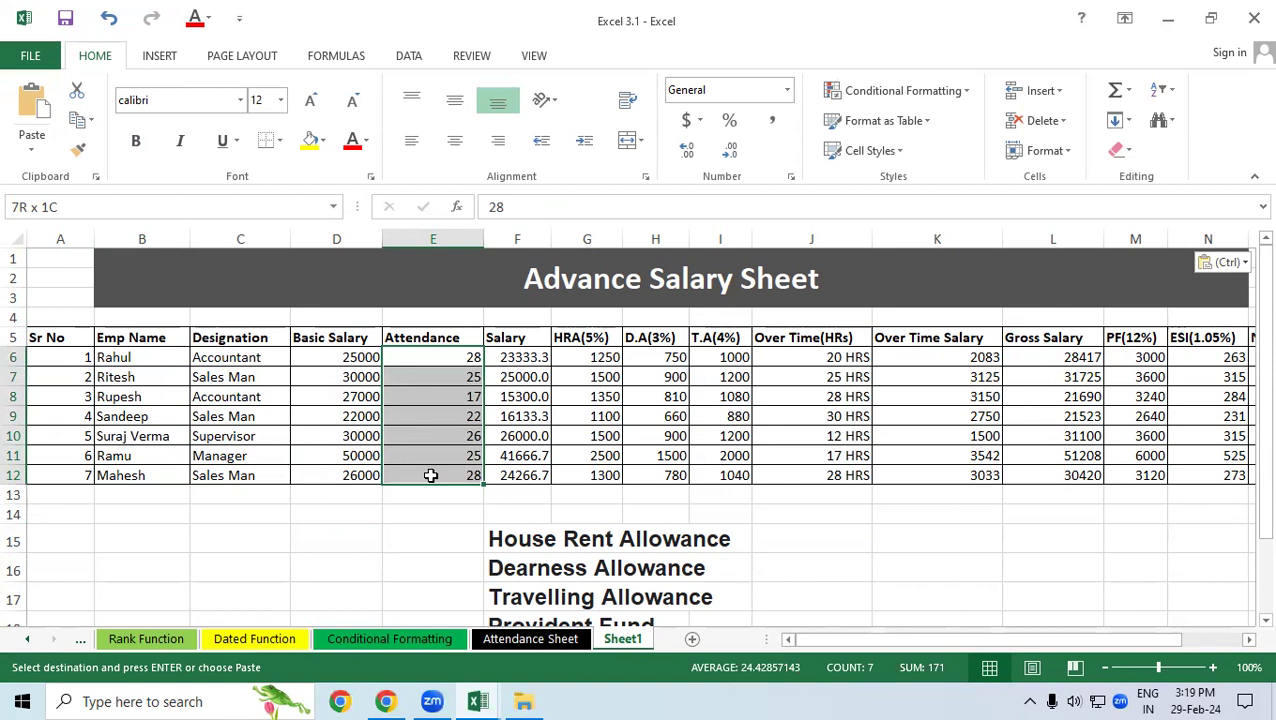
drag(430, 476, 430, 476)
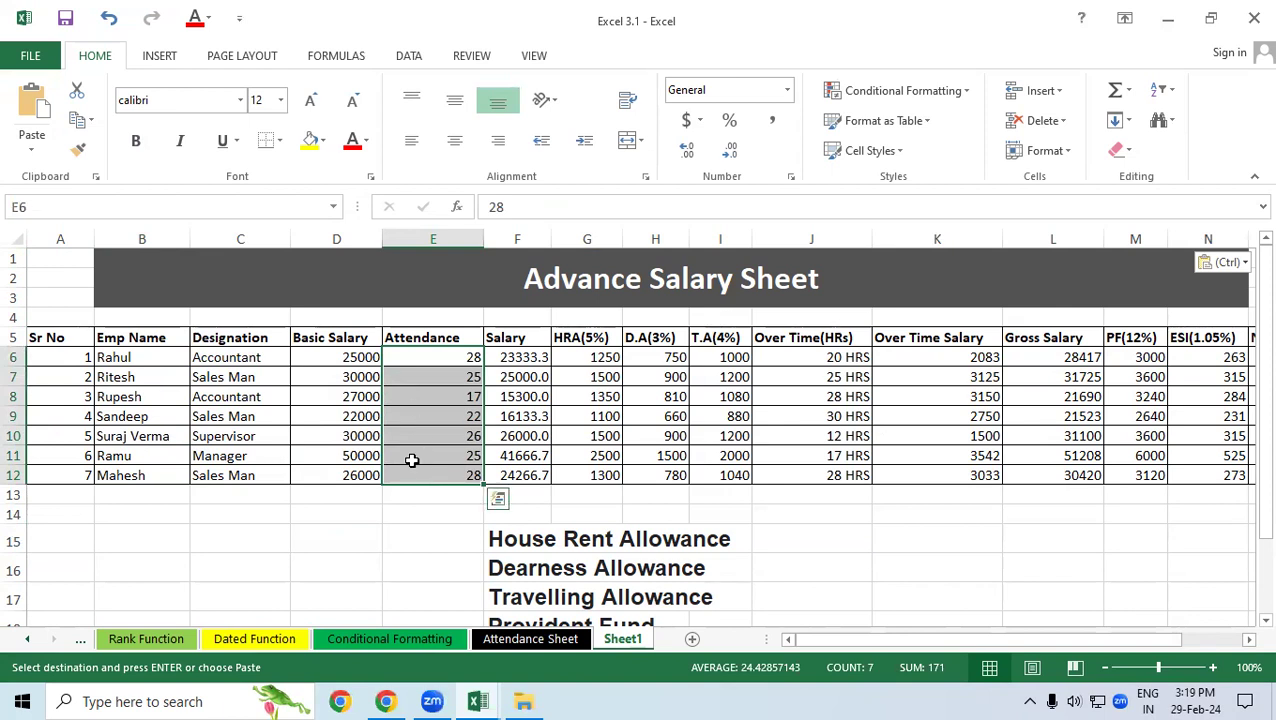
click(497, 645)
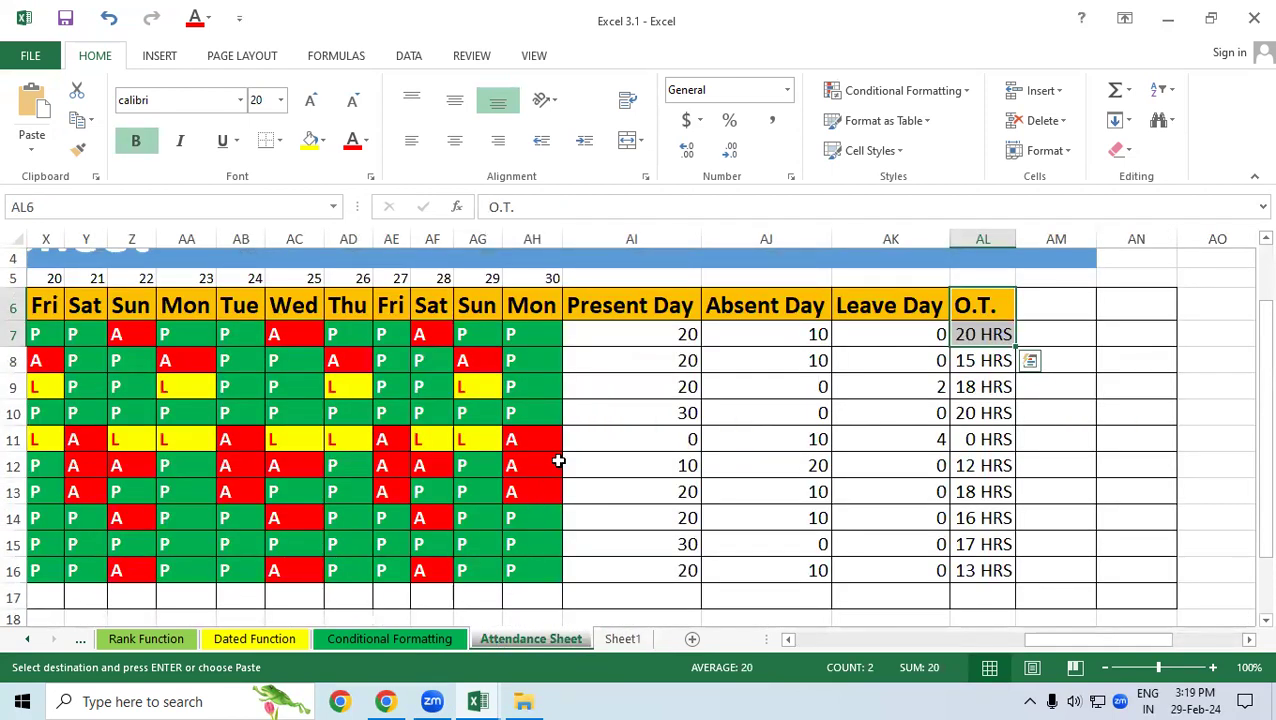
- Select the ten names in B7:B16 of the EMP Name column and copy them
mouse_move(607, 335)
mouse_down()
mouse_move(618, 538)
mouse_move(616, 508)
mouse_up()
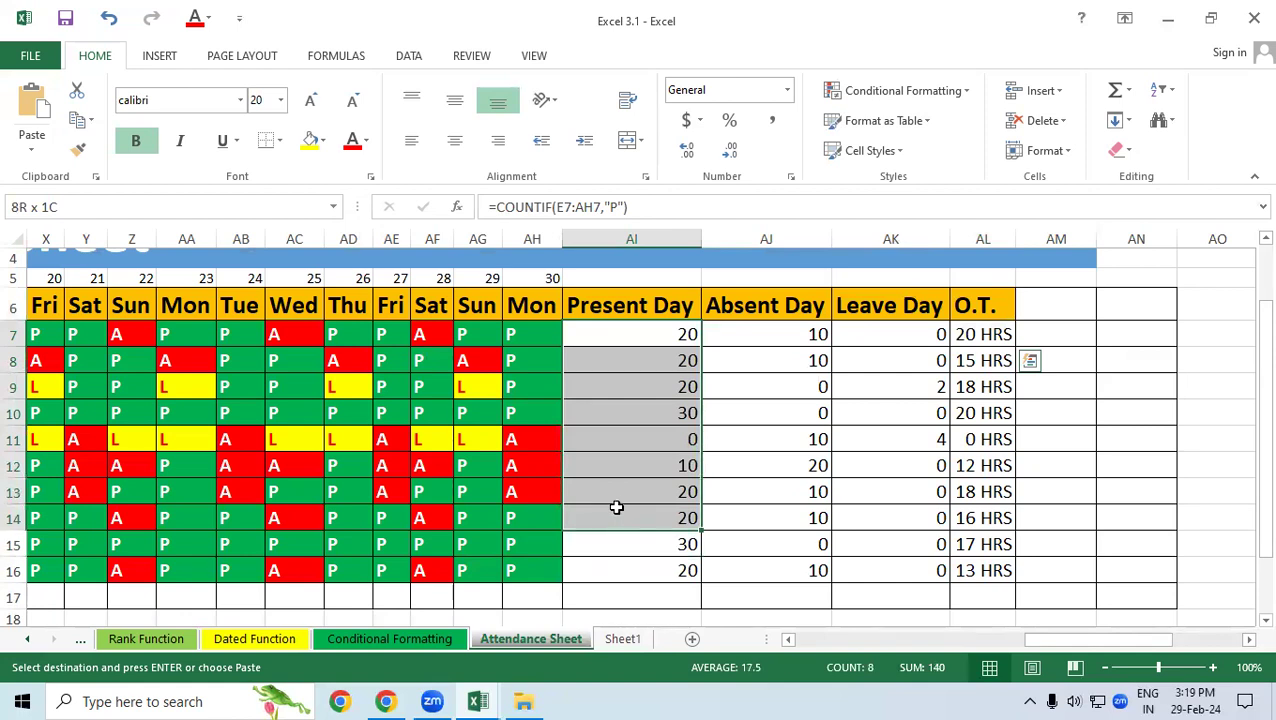
mouse_move(1025, 639)
mouse_down()
mouse_move(952, 668)
mouse_move(584, 600)
mouse_up()
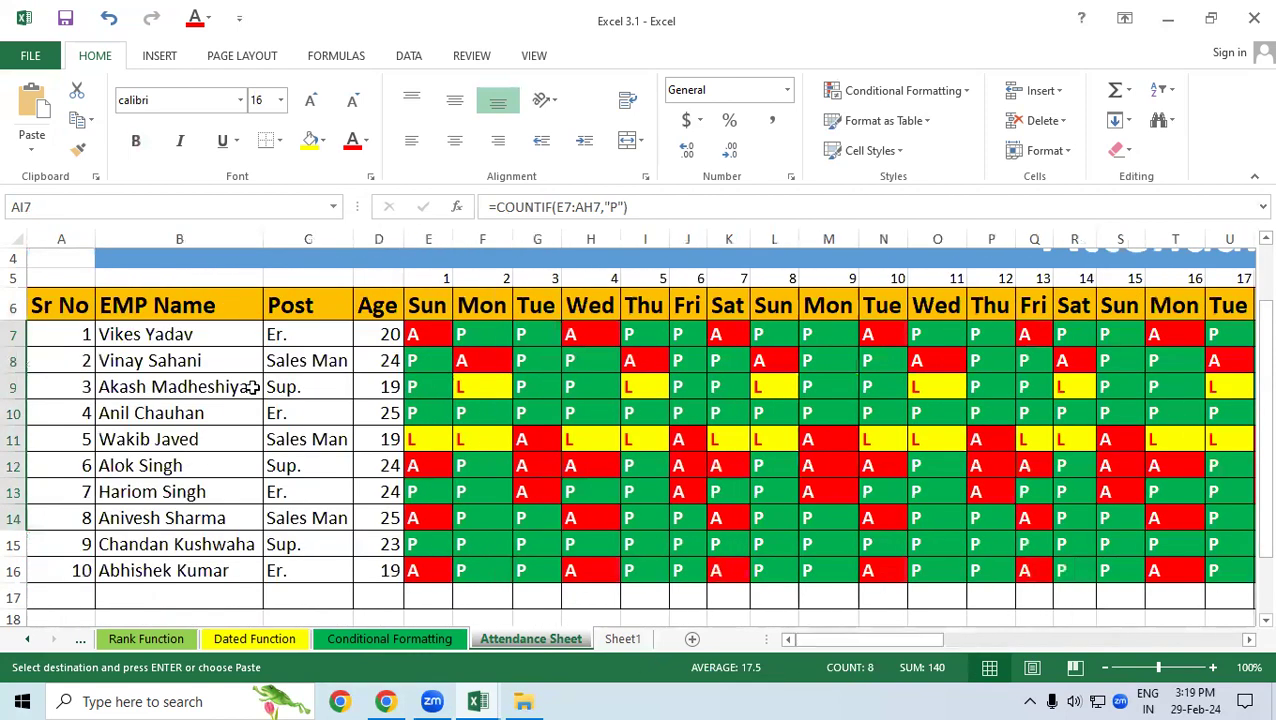
drag(187, 334, 183, 566)
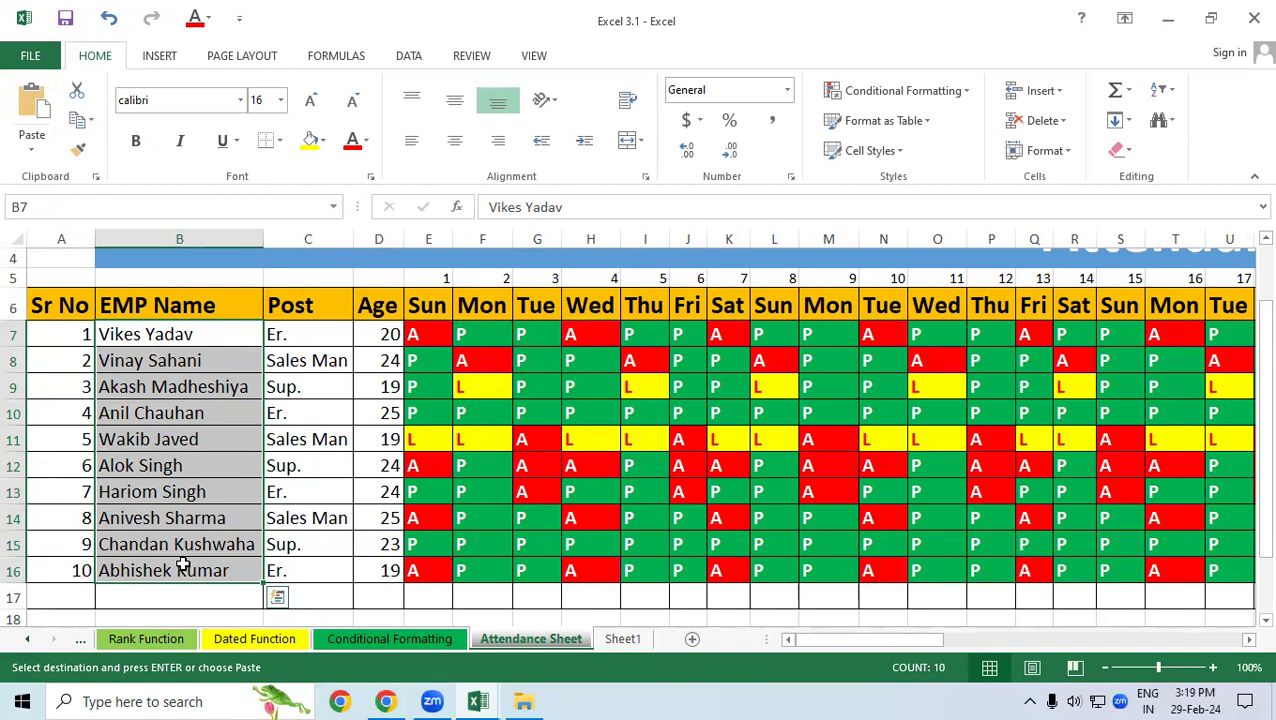
key(ctrl+v)
key(Return)
key(ctrl+c)
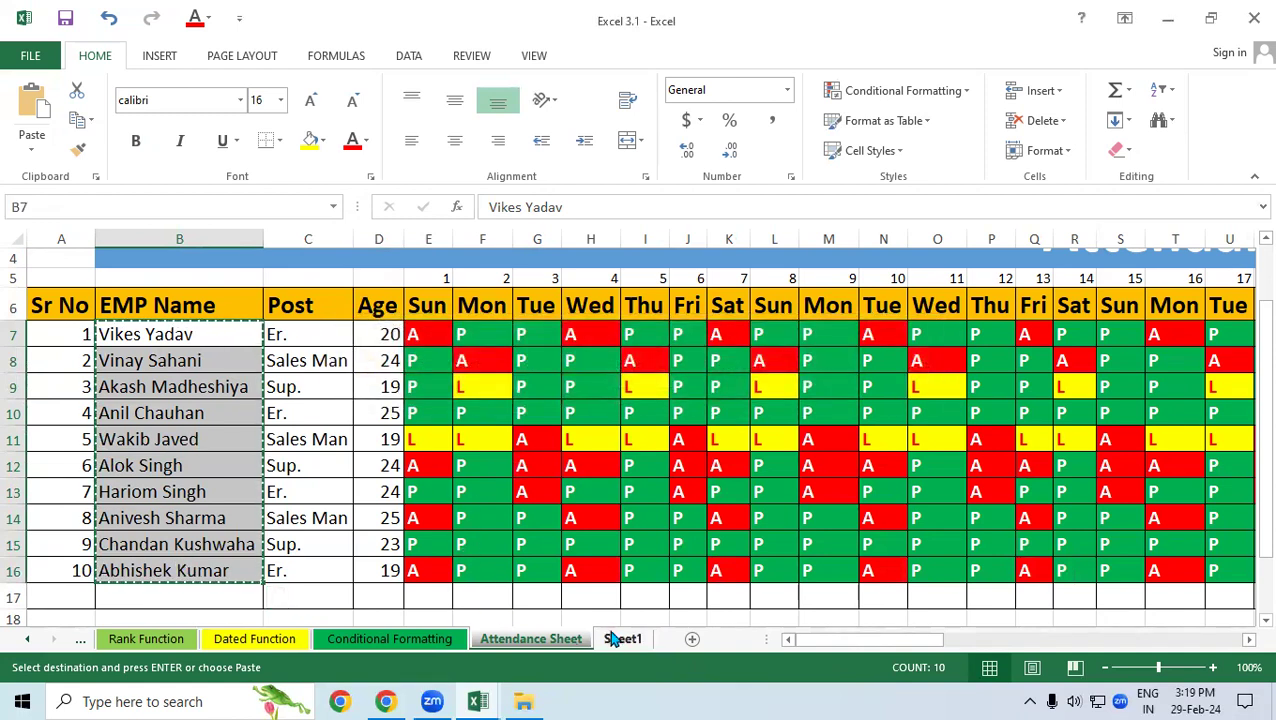
- Paste the ten names into Sheet1's Emp Name column, match the Designation formatting and autofit the column
click(611, 641)
click(127, 350)
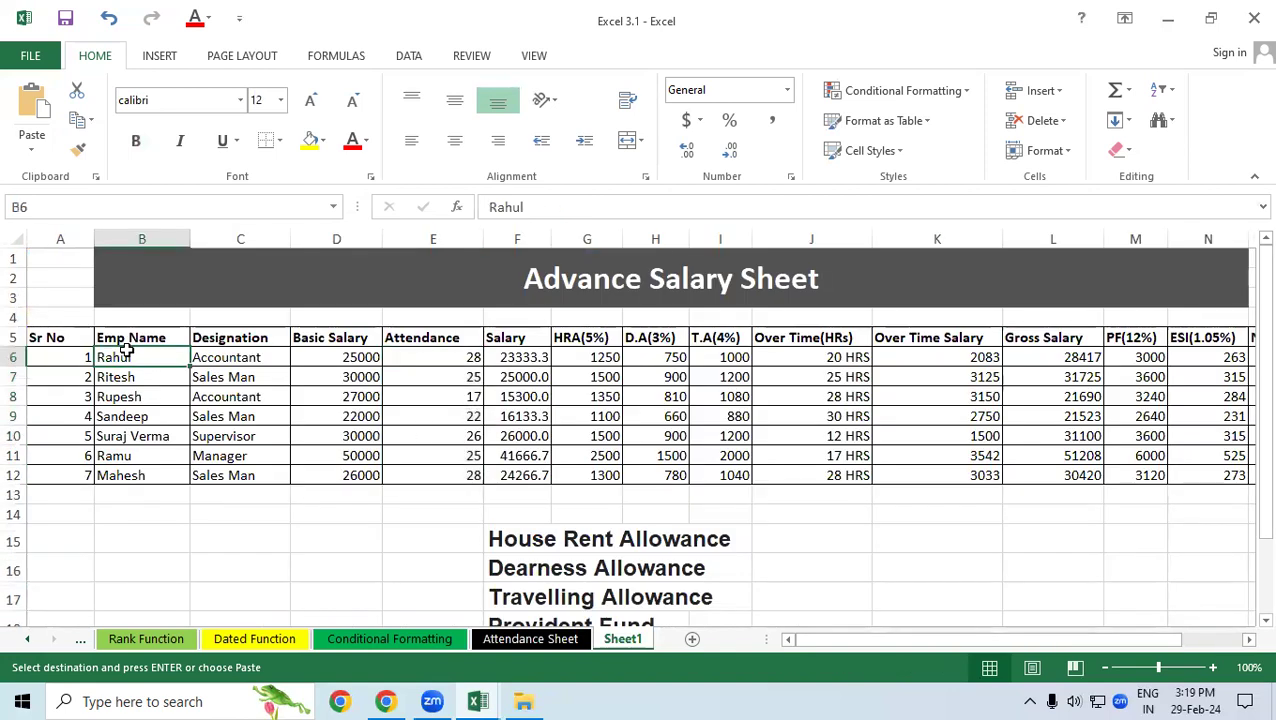
key(ctrl+v)
click(215, 370)
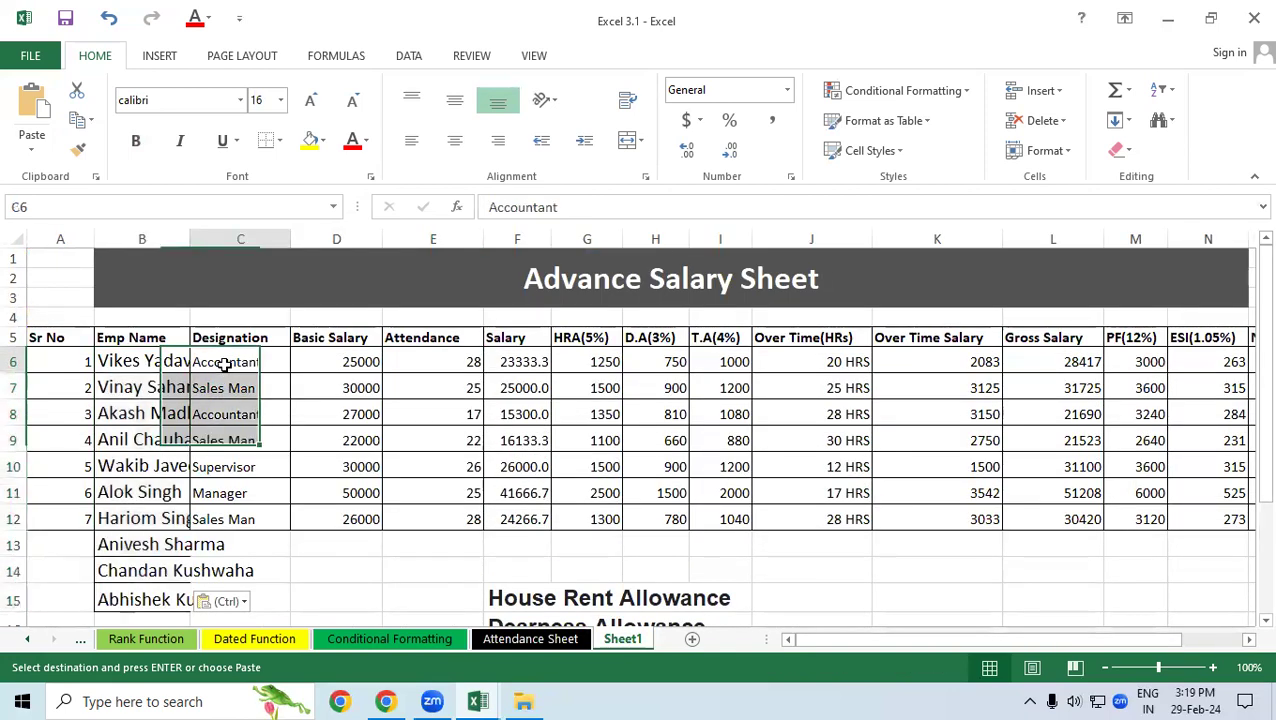
click(76, 149)
drag(128, 365, 128, 584)
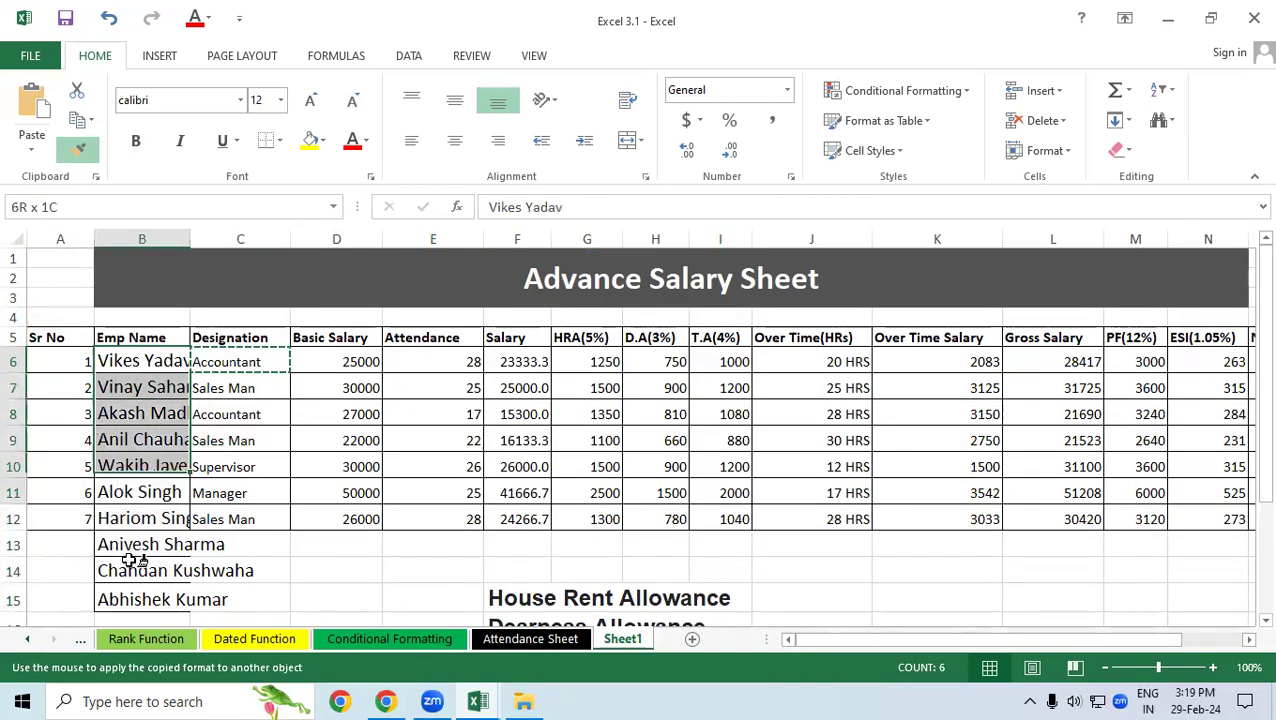
click(349, 555)
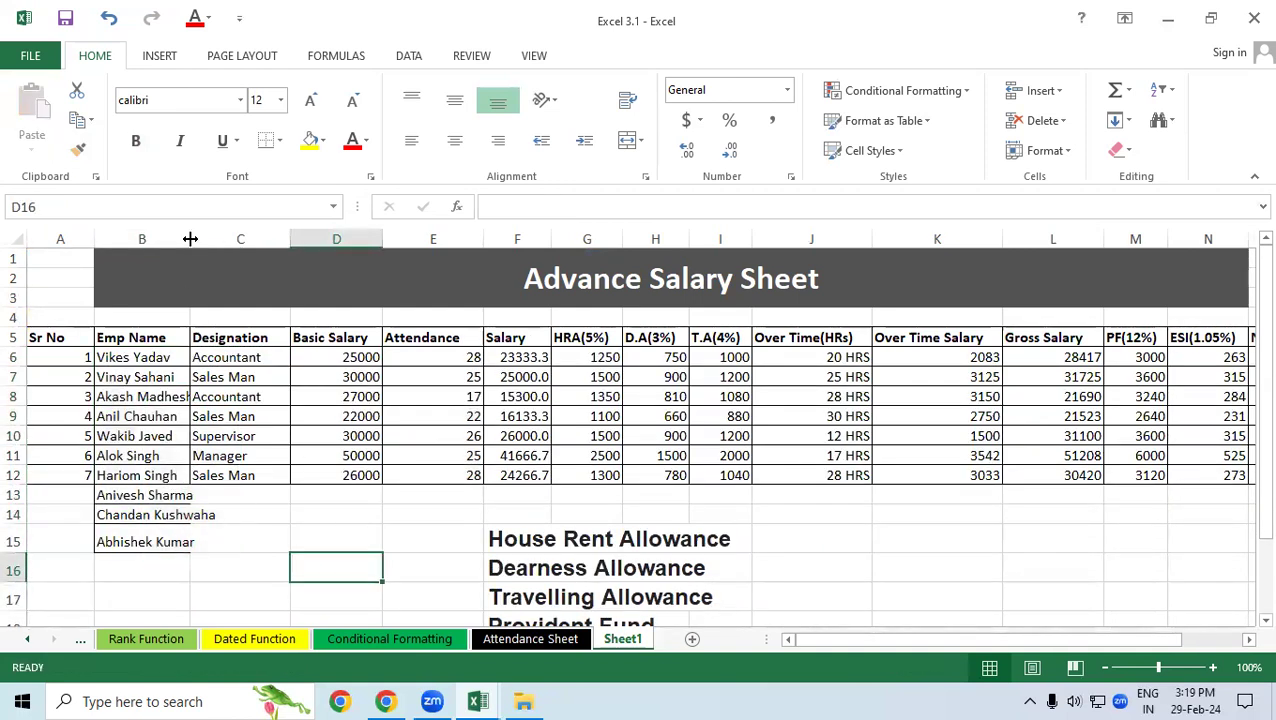
double_click(190, 239)
- Fill serial numbers 8–10 and designations down, then move the allowance descriptions to row 18
drag(54, 400, 92, 550)
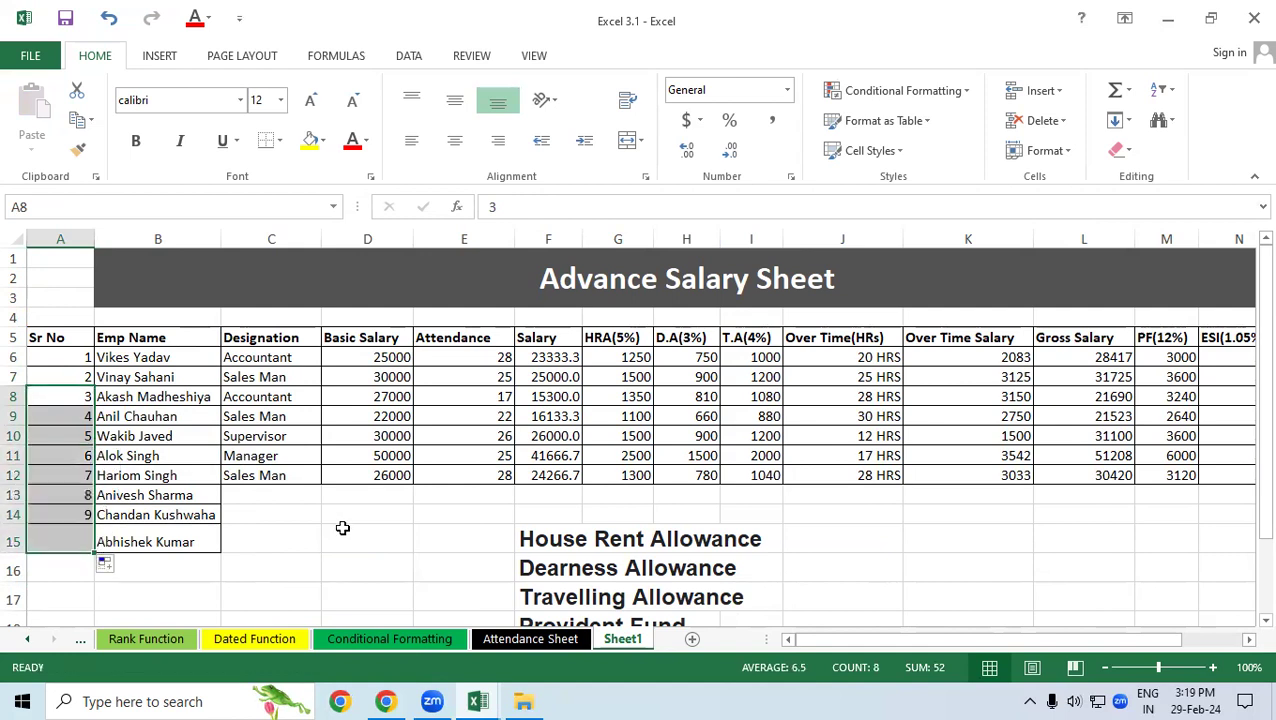
mouse_move(269, 377)
mouse_down()
mouse_move(276, 436)
mouse_move(321, 550)
mouse_up()
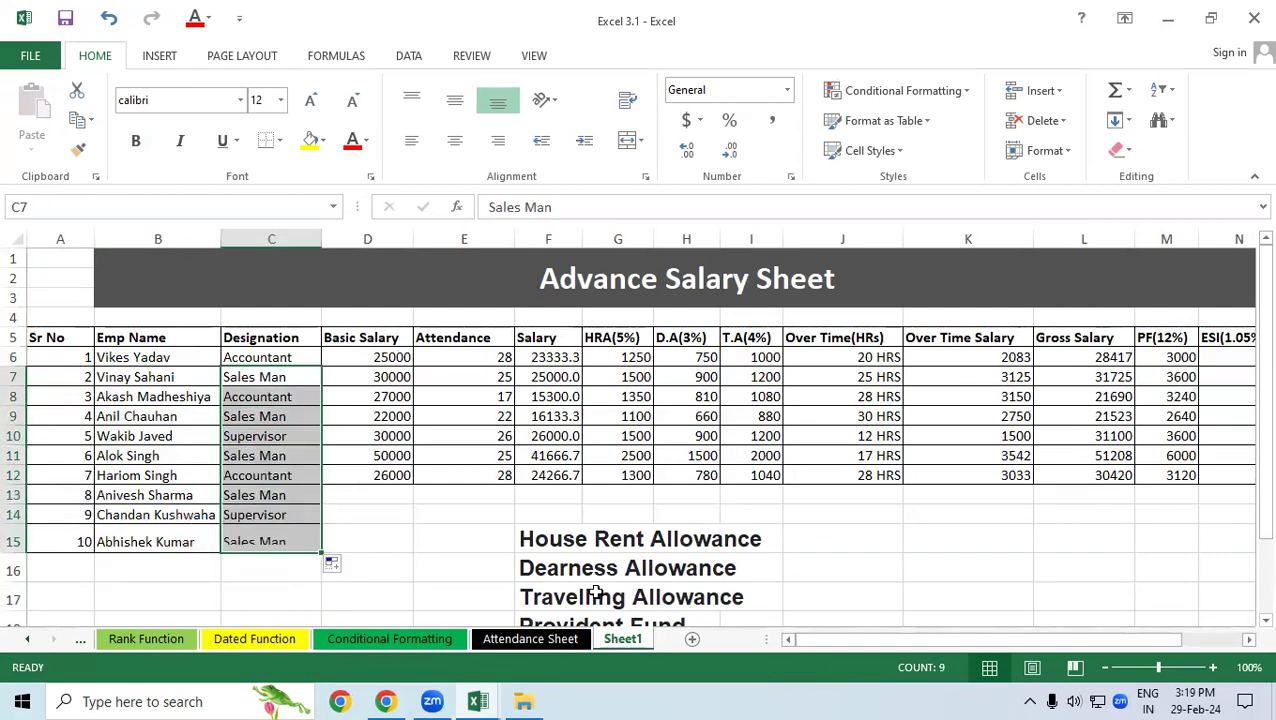
drag(536, 539, 545, 578)
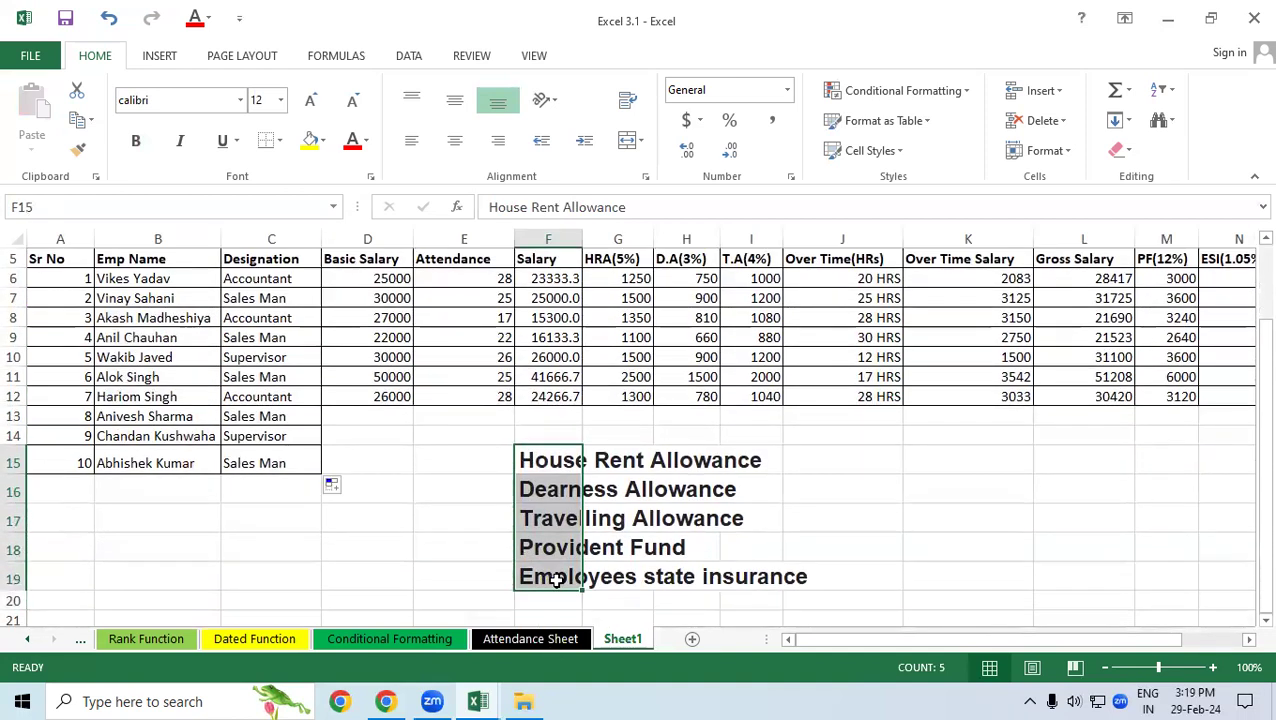
drag(584, 514, 586, 604)
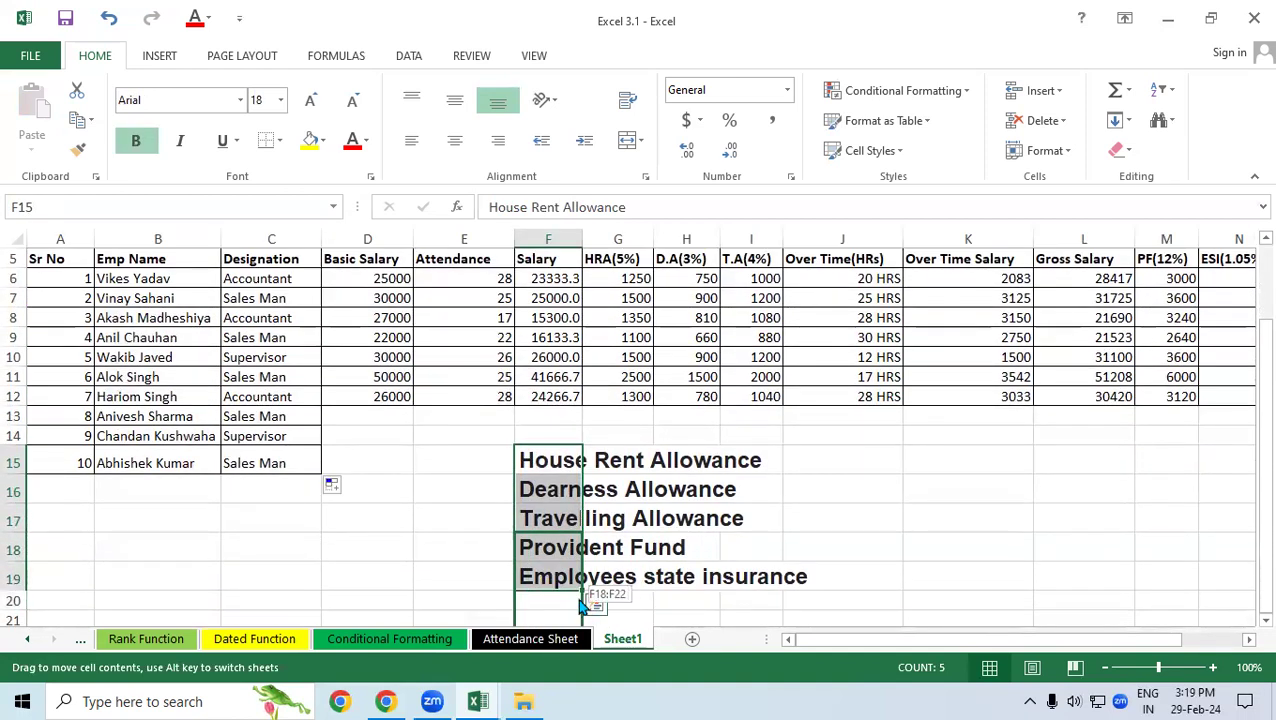
click(748, 471)
scroll(803, 533, up, 1)
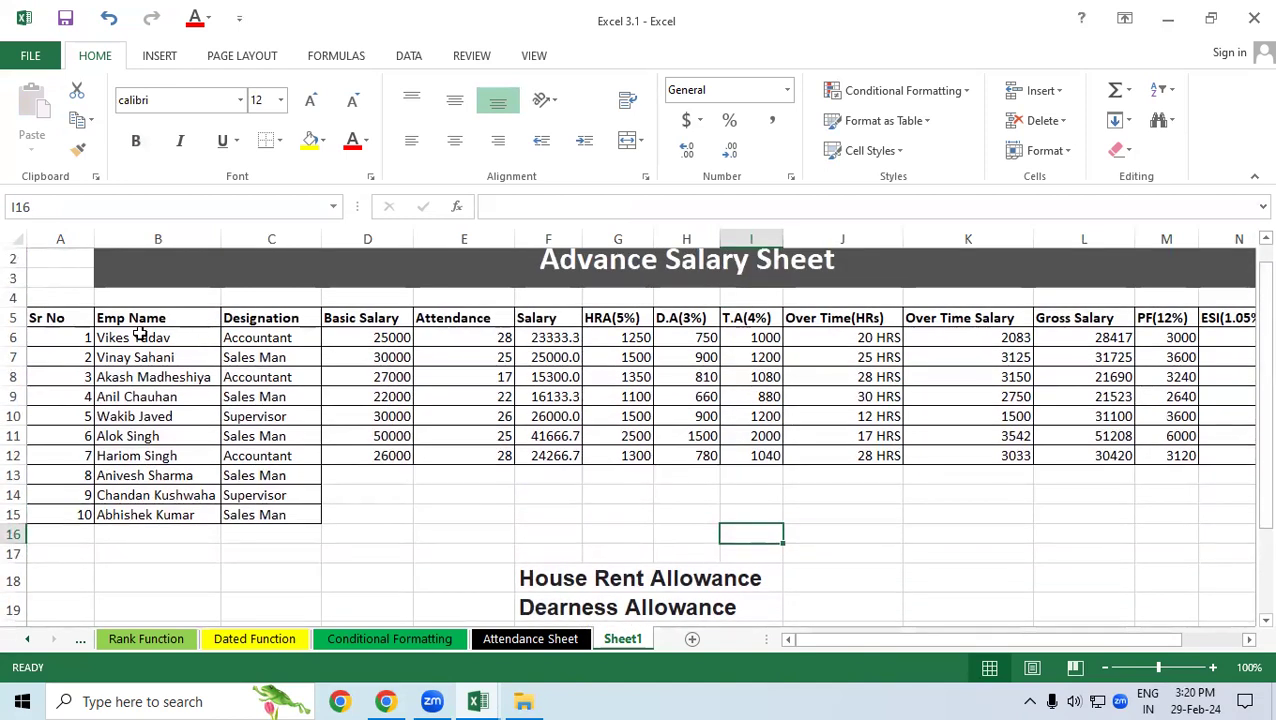
- Delete all salary figures from D6:O12
mouse_move(372, 340)
mouse_down()
mouse_move(492, 435)
mouse_move(1252, 453)
mouse_move(1181, 456)
mouse_up()
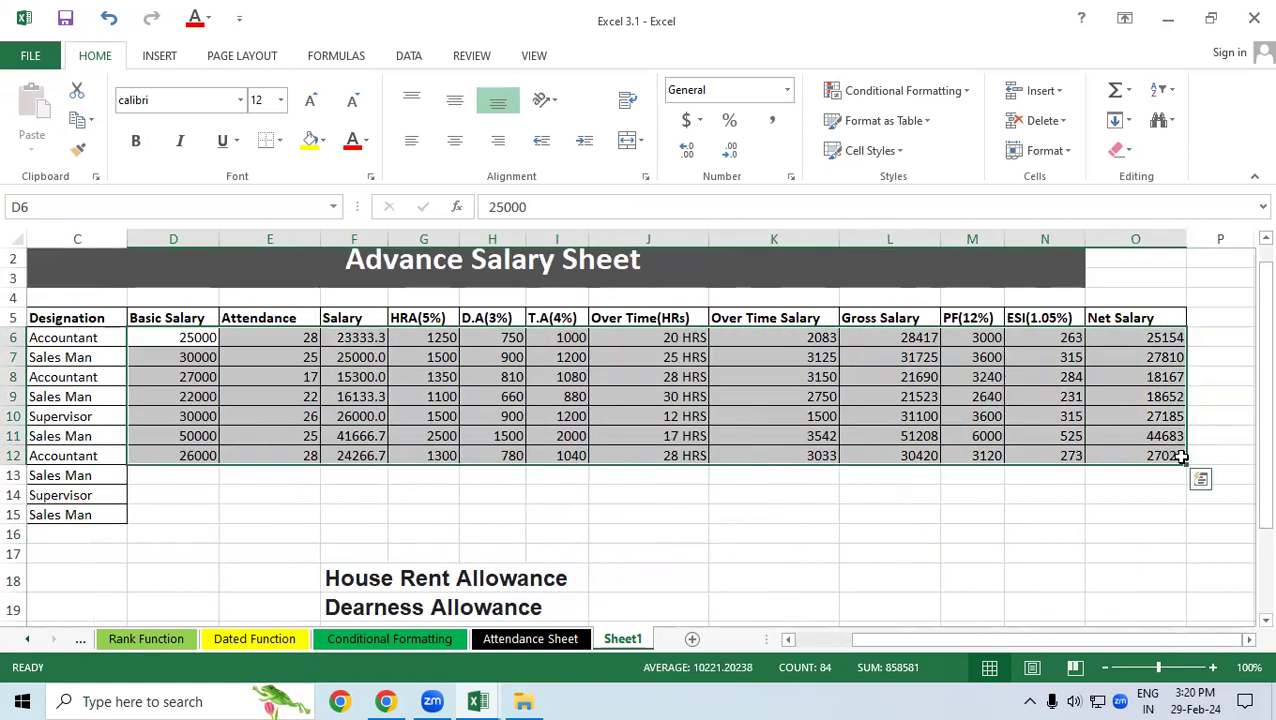
key(Delete)
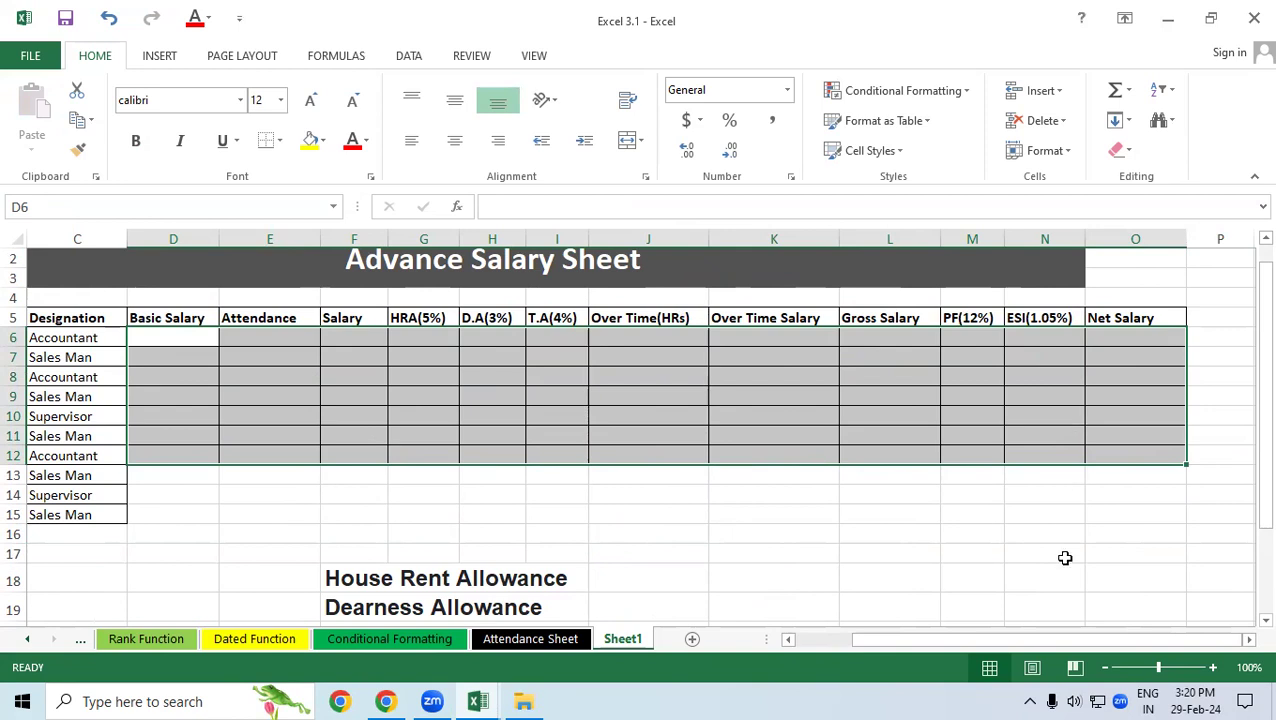
drag(1062, 640, 954, 640)
- Apply All Borders to D6:O15 so rows 13–15 match the rows above
mouse_move(370, 337)
mouse_down()
mouse_move(402, 393)
mouse_move(726, 515)
mouse_move(1252, 511)
mouse_move(1168, 504)
mouse_up()
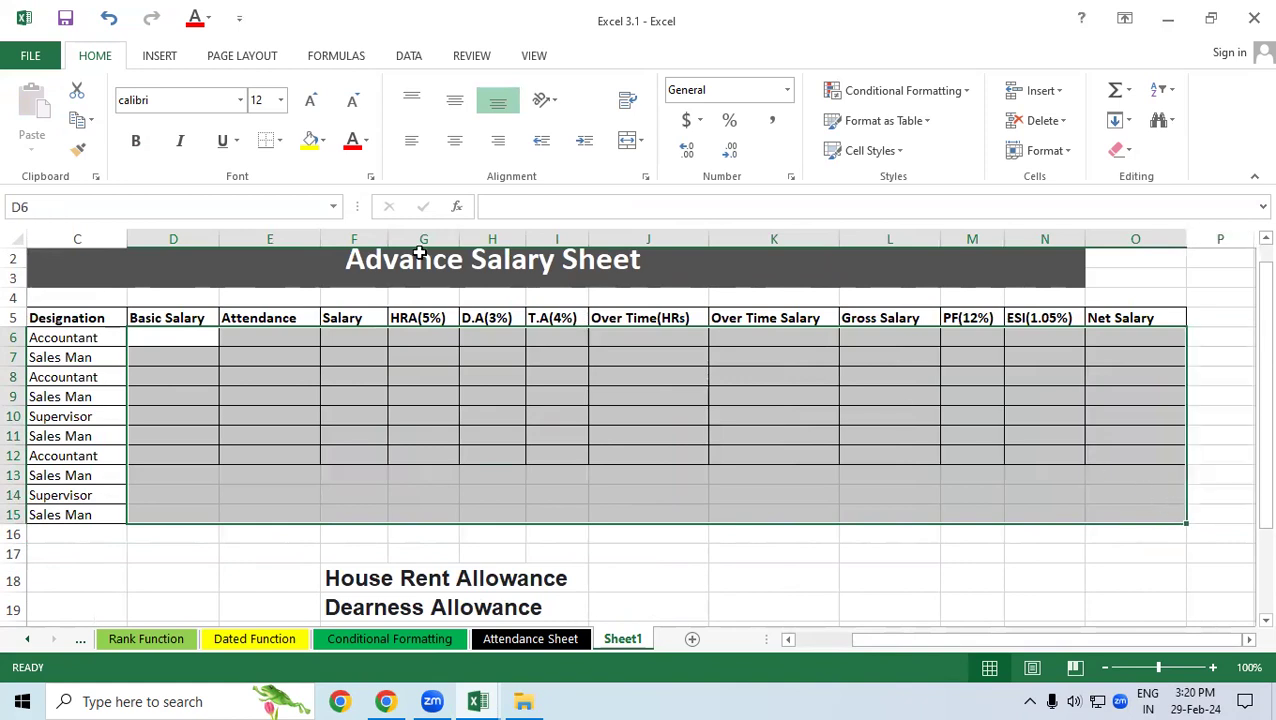
click(278, 140)
click(305, 300)
click(491, 455)
drag(988, 639, 814, 639)
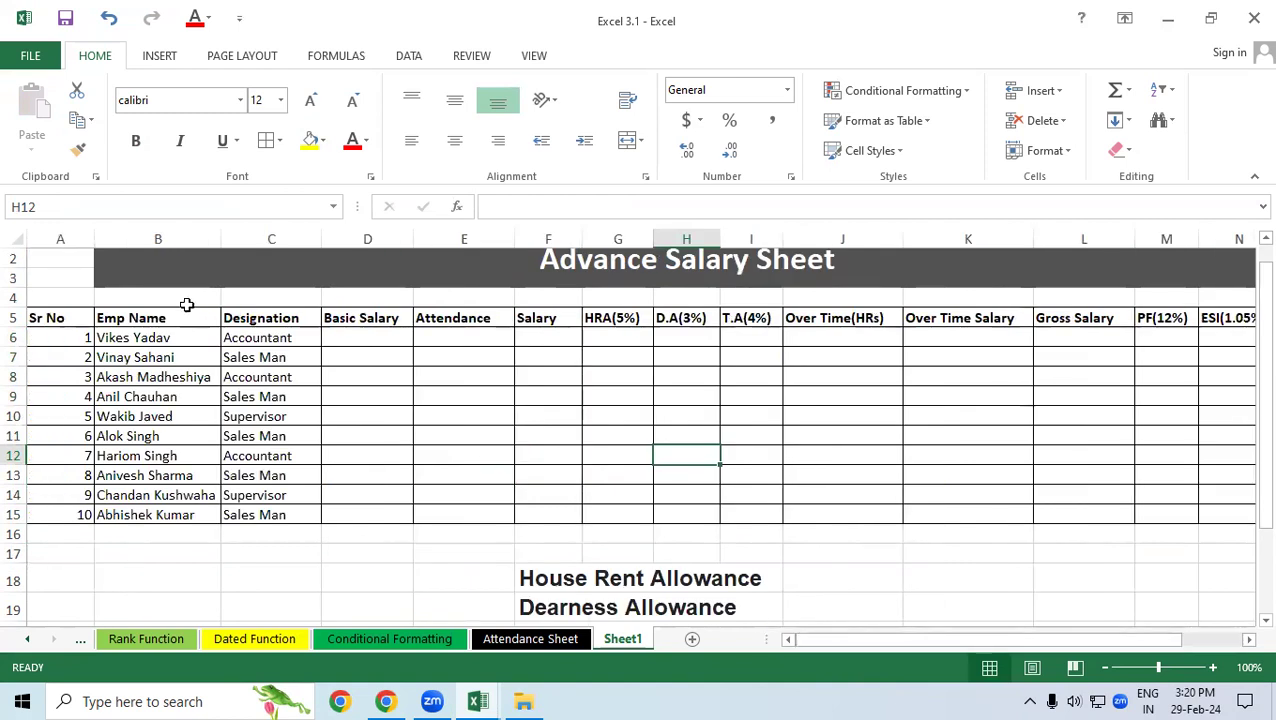
drag(58, 335, 43, 408)
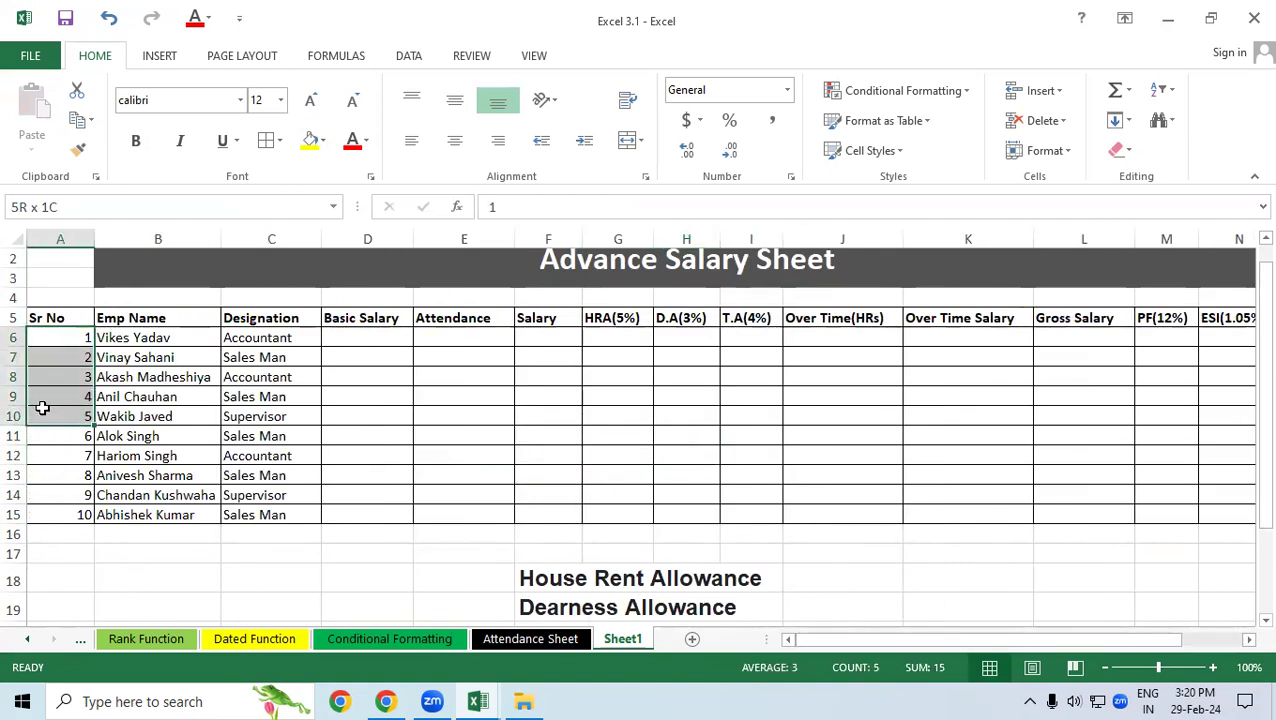
- Review the name, designation, Basic Salary and Attendance columns and ink a sample 1000 under Basic Salary
drag(145, 318, 140, 515)
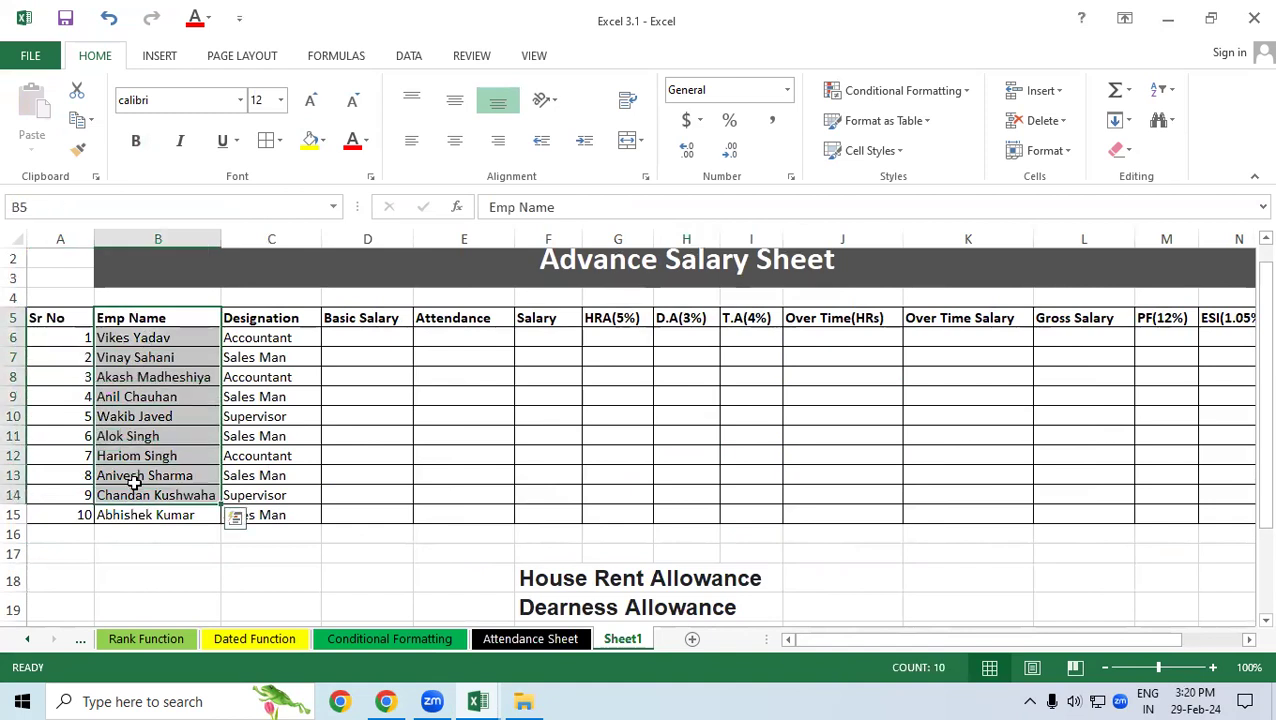
drag(258, 318, 258, 462)
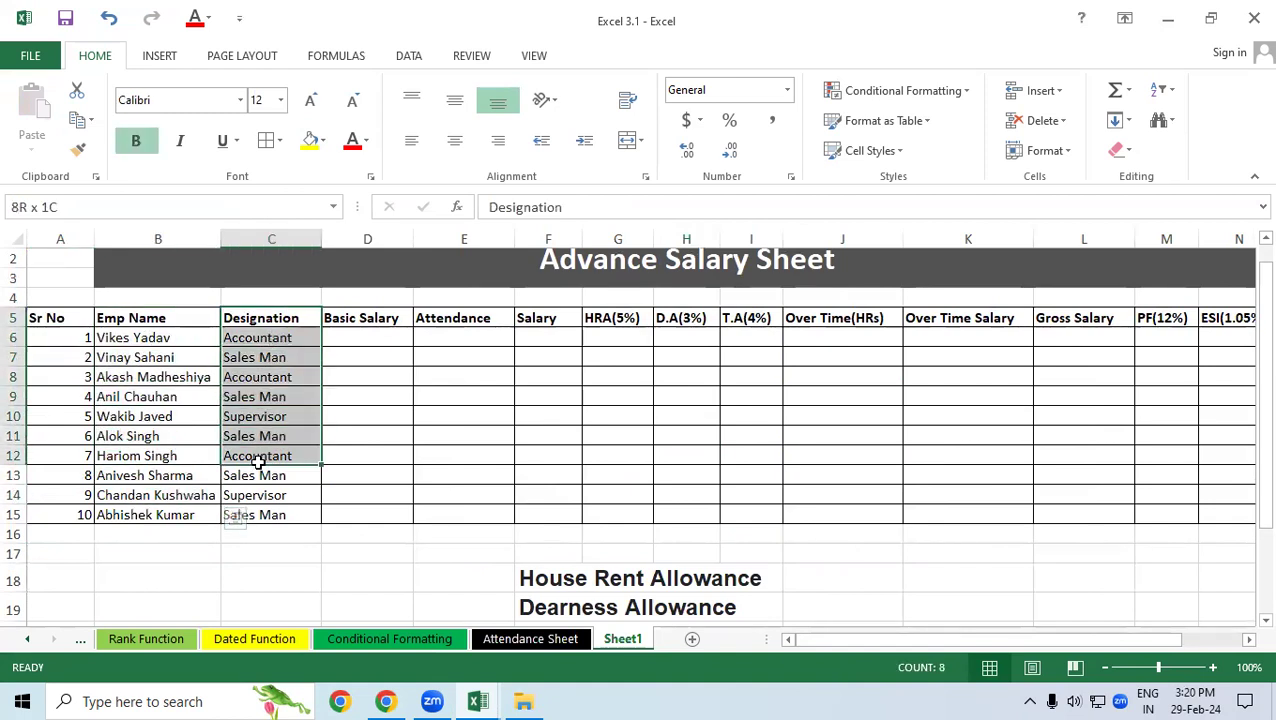
click(348, 320)
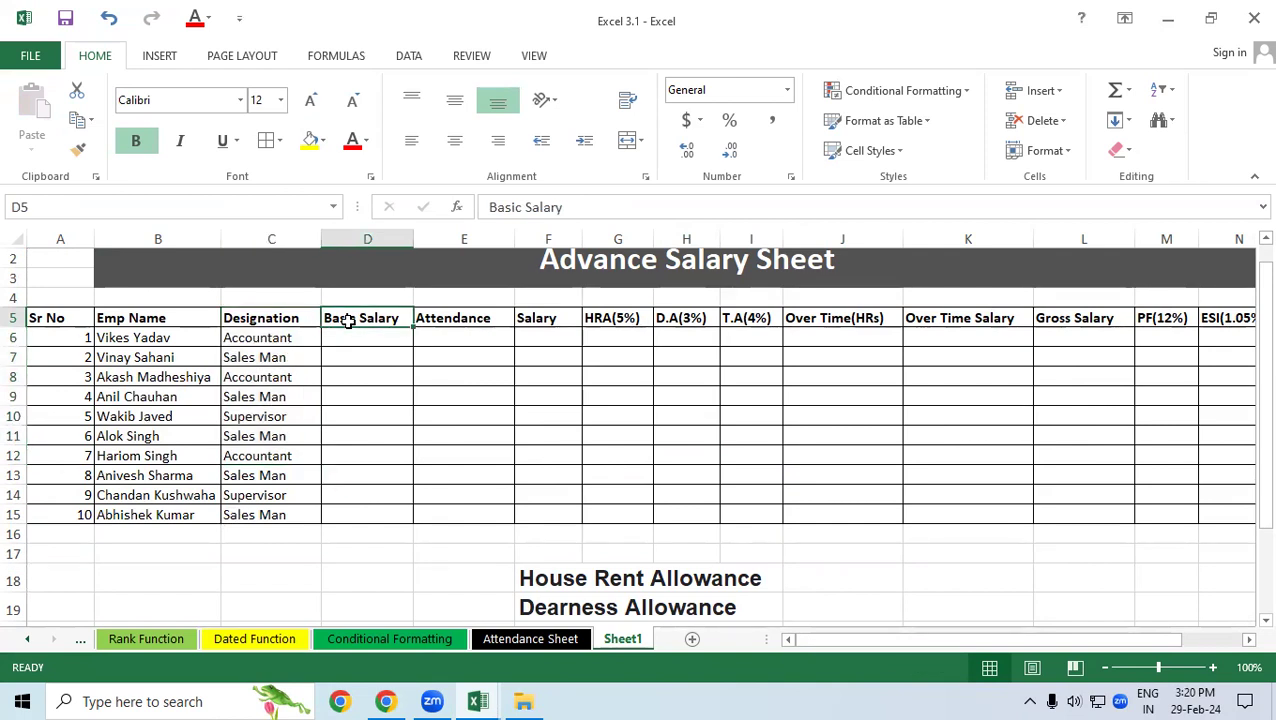
click(453, 321)
key(Return)
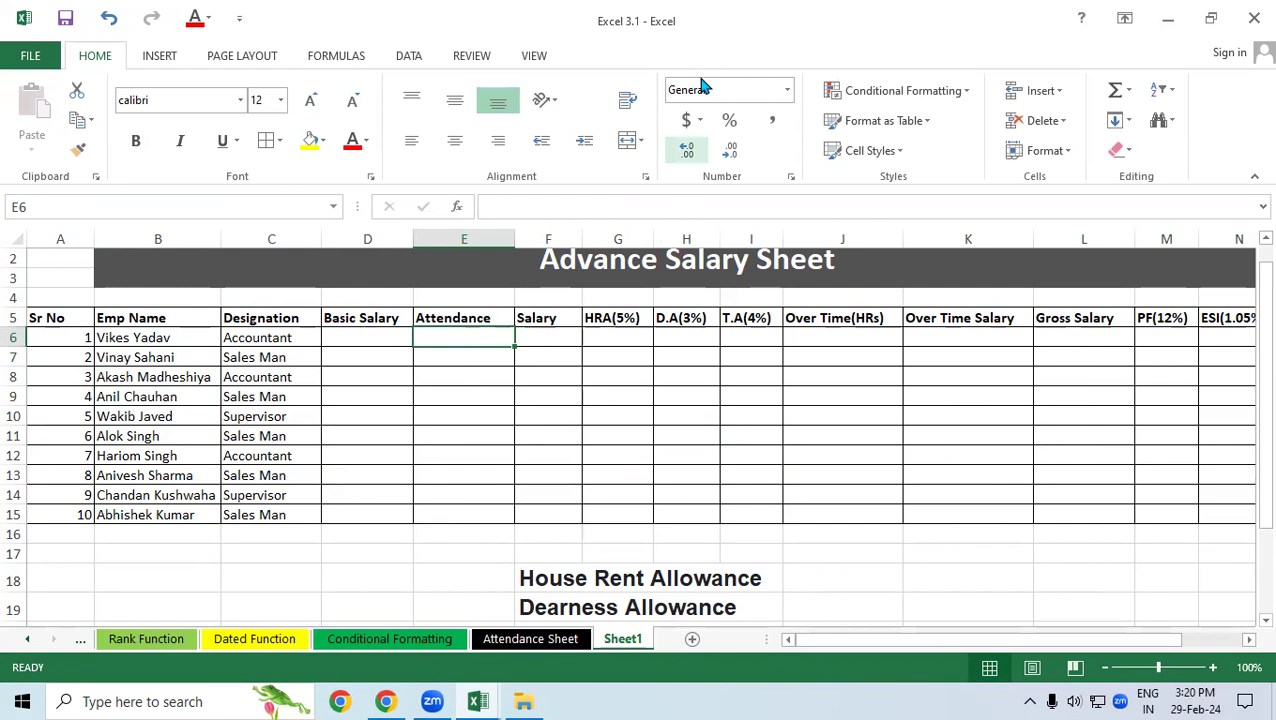
mouse_move(336, 332)
mouse_down()
mouse_move(366, 339)
mouse_move(404, 318)
mouse_up()
mouse_move(346, 356)
mouse_down()
mouse_move(410, 326)
mouse_move(394, 312)
mouse_move(452, 350)
mouse_up()
- Mark up the HRA(5%) and D.A(3%) headers and write TA notes in red ink
key(ctrl+z)
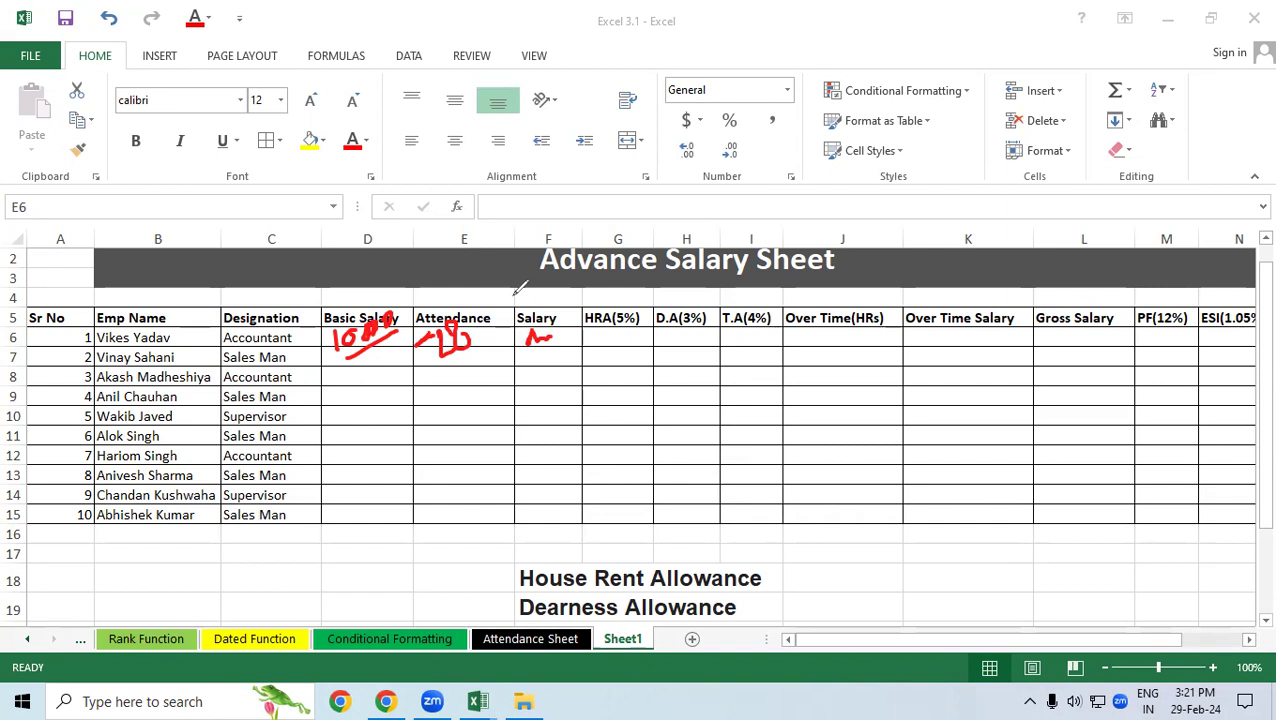
drag(592, 322, 632, 320)
drag(588, 299, 638, 300)
drag(656, 325, 710, 322)
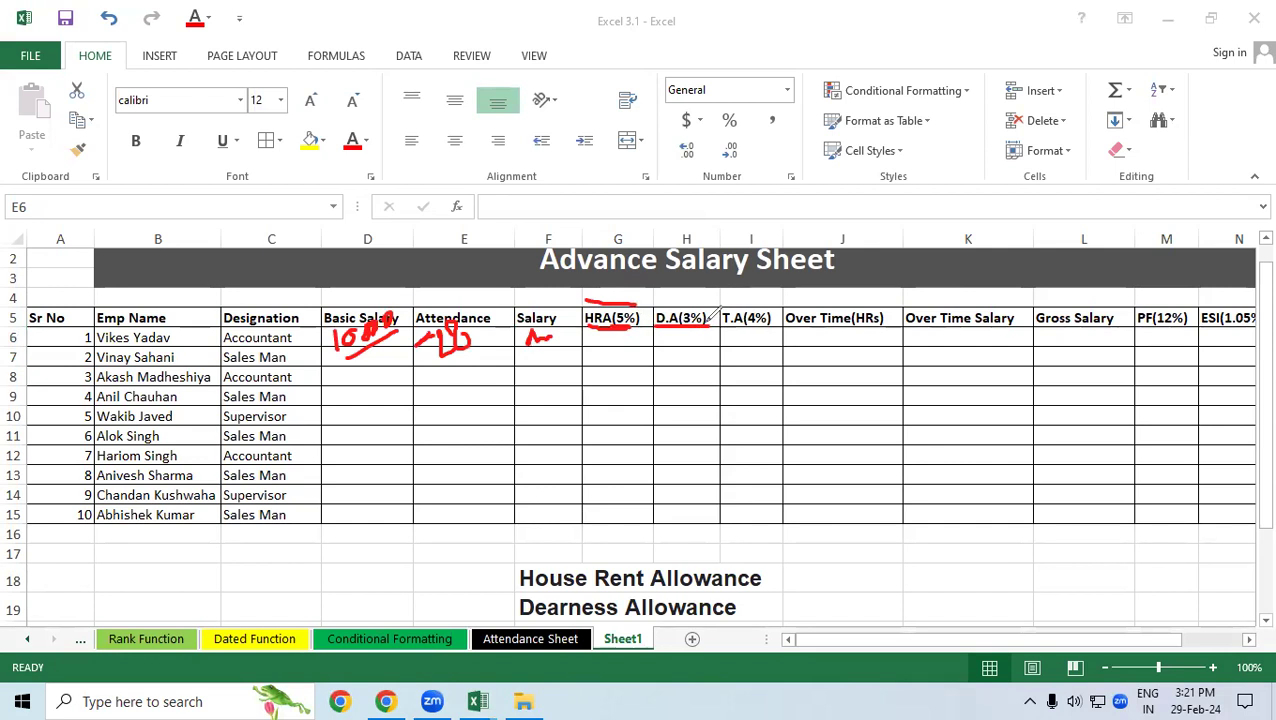
drag(656, 306, 770, 324)
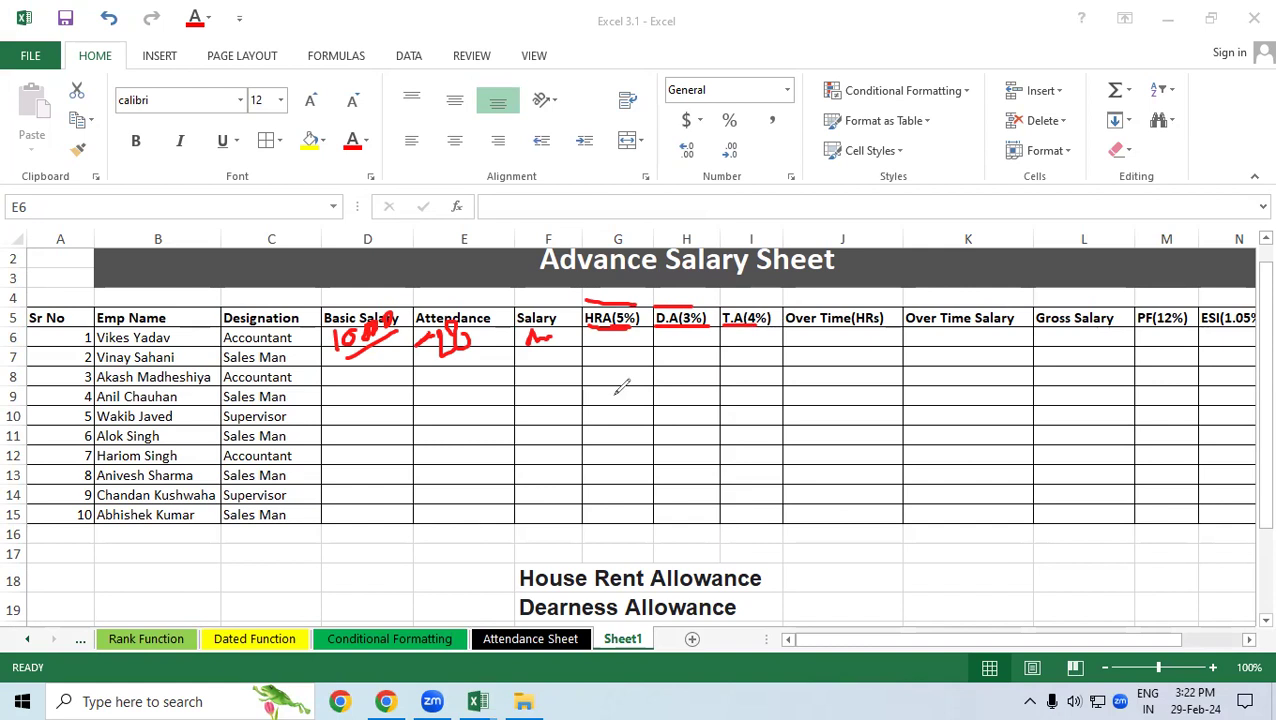
mouse_move(541, 409)
mouse_down()
mouse_move(589, 397)
mouse_move(592, 448)
mouse_move(612, 412)
mouse_move(626, 418)
mouse_move(678, 368)
mouse_move(680, 432)
mouse_move(690, 352)
mouse_move(712, 404)
mouse_move(712, 386)
mouse_up()
drag(603, 487, 740, 408)
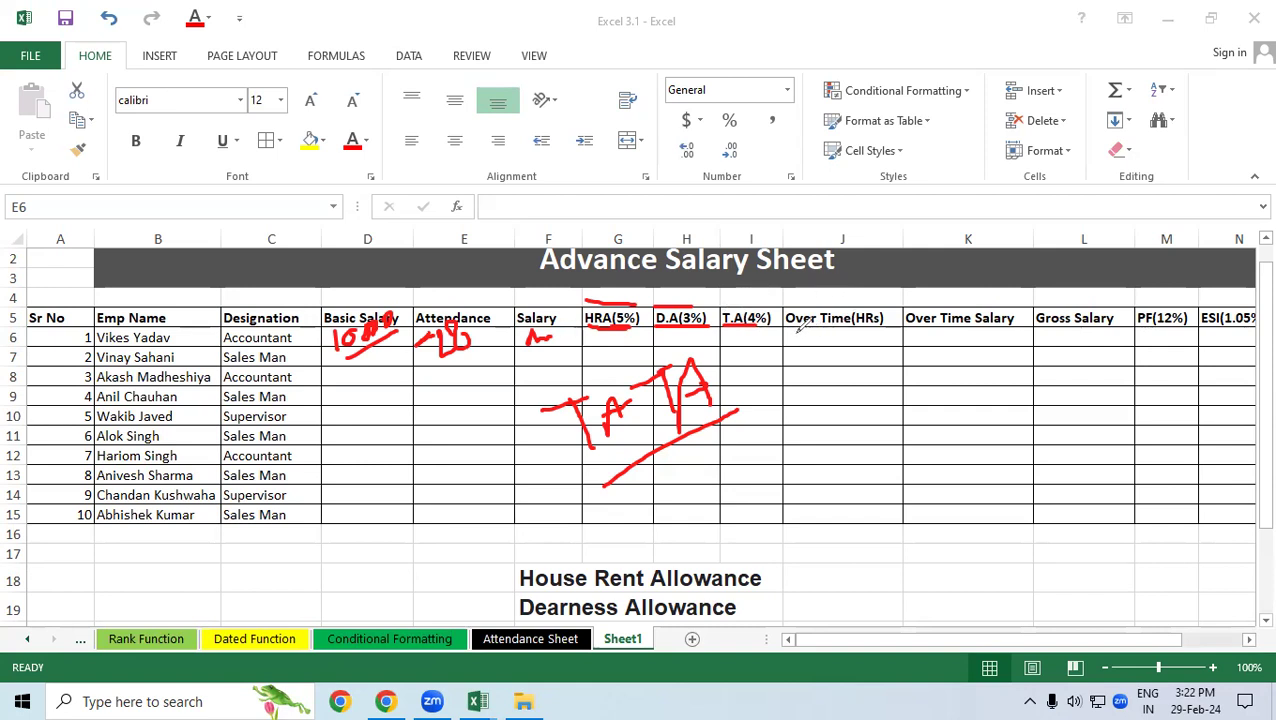
- Outline Over Time(HRs), mark Gross Salary, and jot sample figures such as 10 and 4 under the headers
mouse_move(783, 328)
mouse_down()
mouse_move(777, 480)
mouse_move(790, 523)
mouse_move(882, 512)
mouse_move(906, 449)
mouse_move(906, 336)
mouse_move(785, 310)
mouse_move(866, 320)
mouse_move(900, 305)
mouse_move(909, 321)
mouse_move(960, 326)
mouse_move(1020, 318)
mouse_move(1025, 300)
mouse_move(927, 296)
mouse_move(901, 318)
mouse_up()
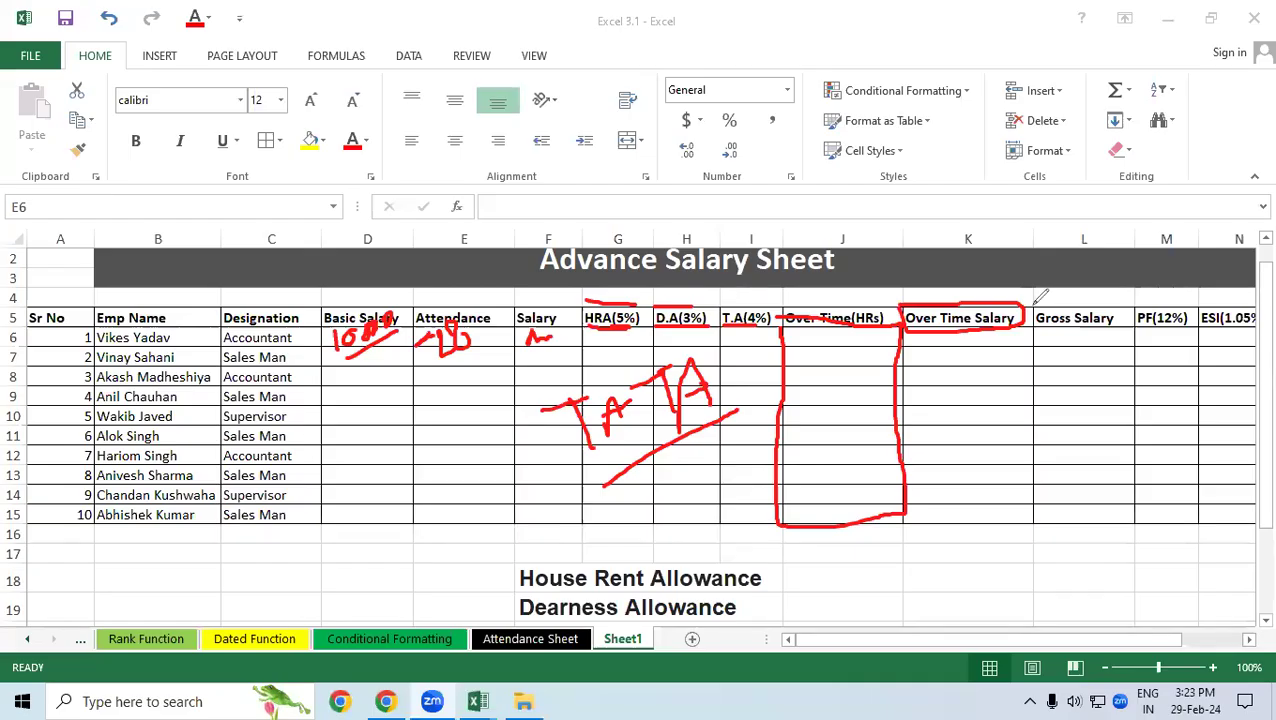
drag(1034, 302, 1106, 299)
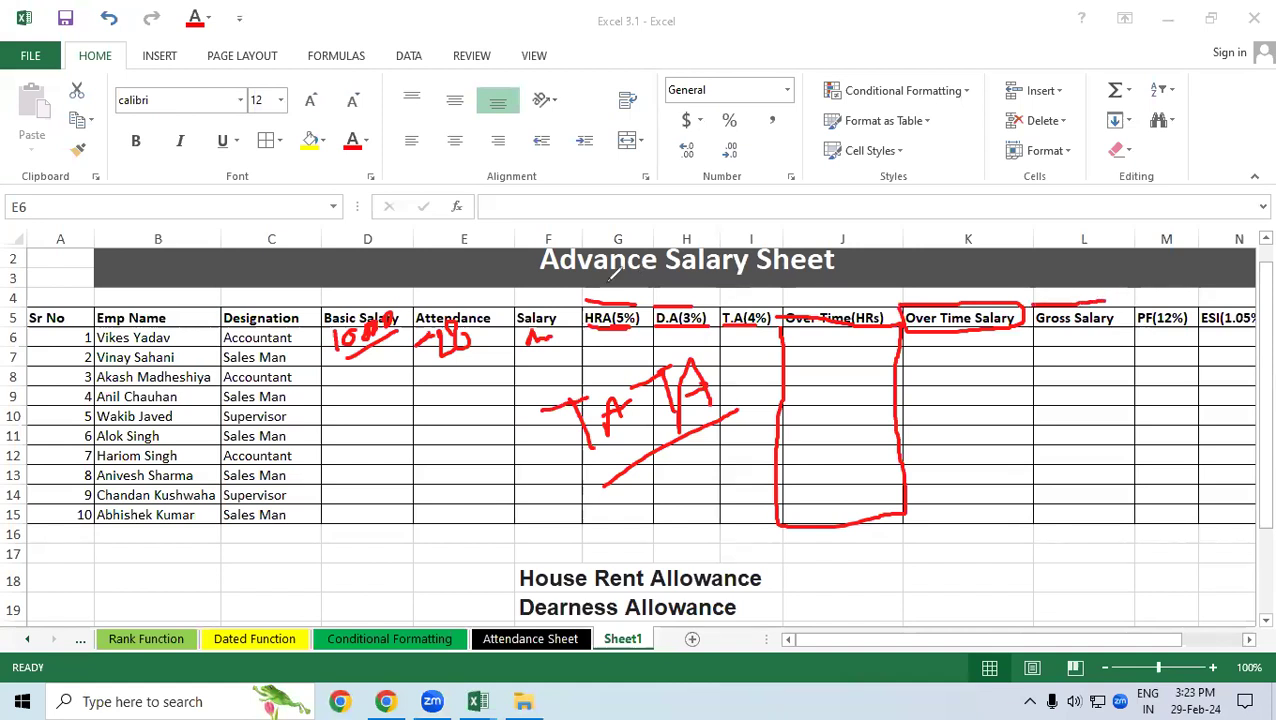
mouse_move(533, 371)
mouse_down()
mouse_move(535, 392)
mouse_move(546, 374)
mouse_move(630, 370)
mouse_up()
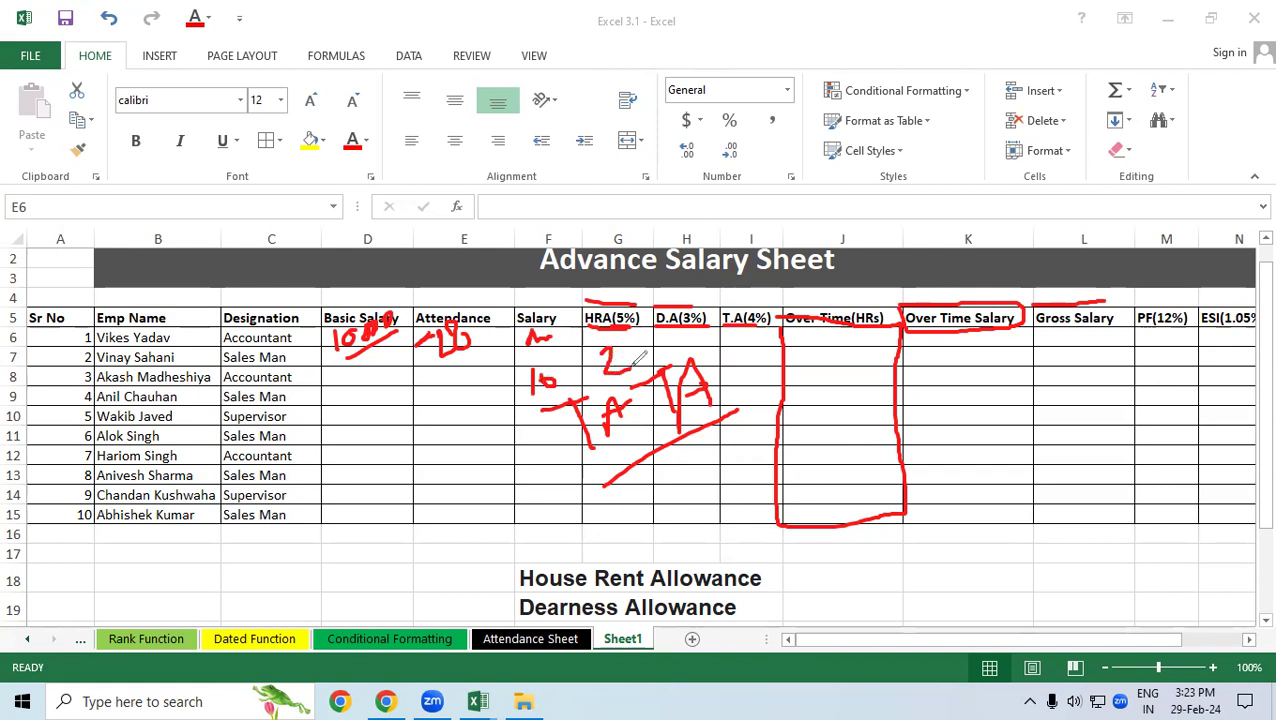
mouse_move(681, 336)
mouse_down()
mouse_move(681, 357)
mouse_move(755, 369)
mouse_up()
mouse_move(940, 355)
mouse_down()
mouse_move(942, 382)
mouse_move(962, 370)
mouse_up()
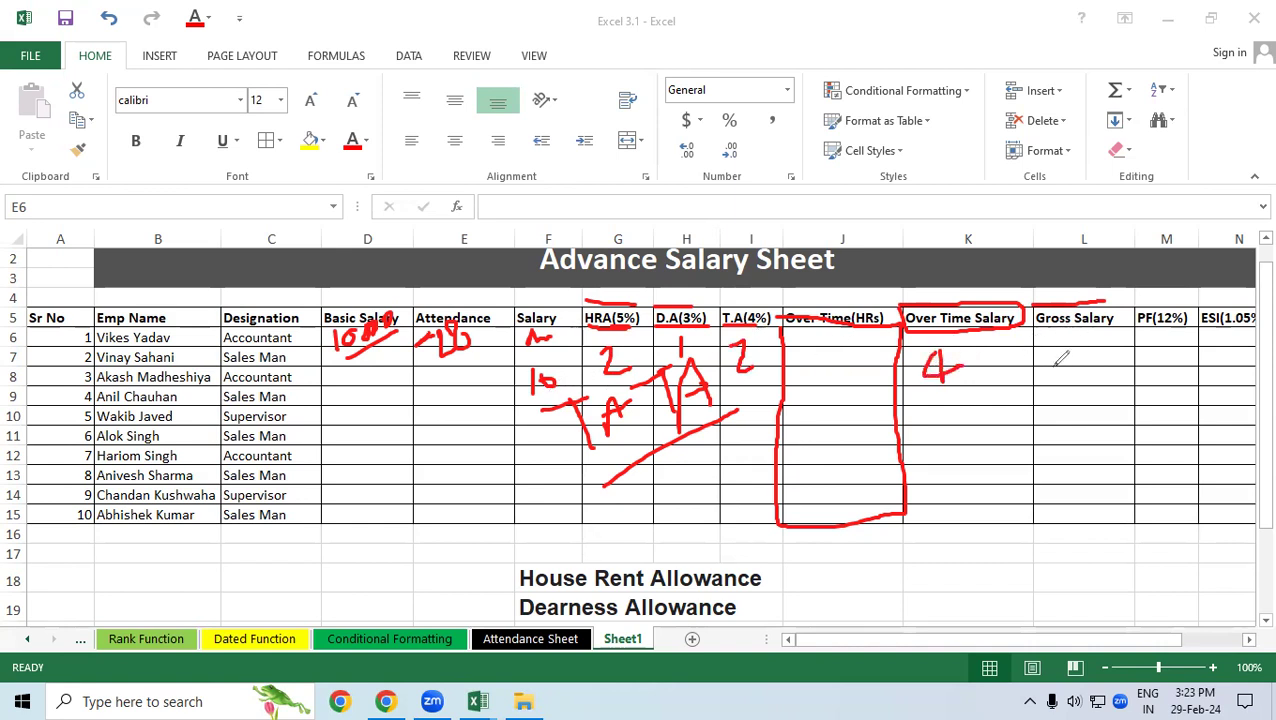
mouse_move(1074, 342)
mouse_down()
mouse_move(1062, 358)
mouse_move(1133, 338)
mouse_up()
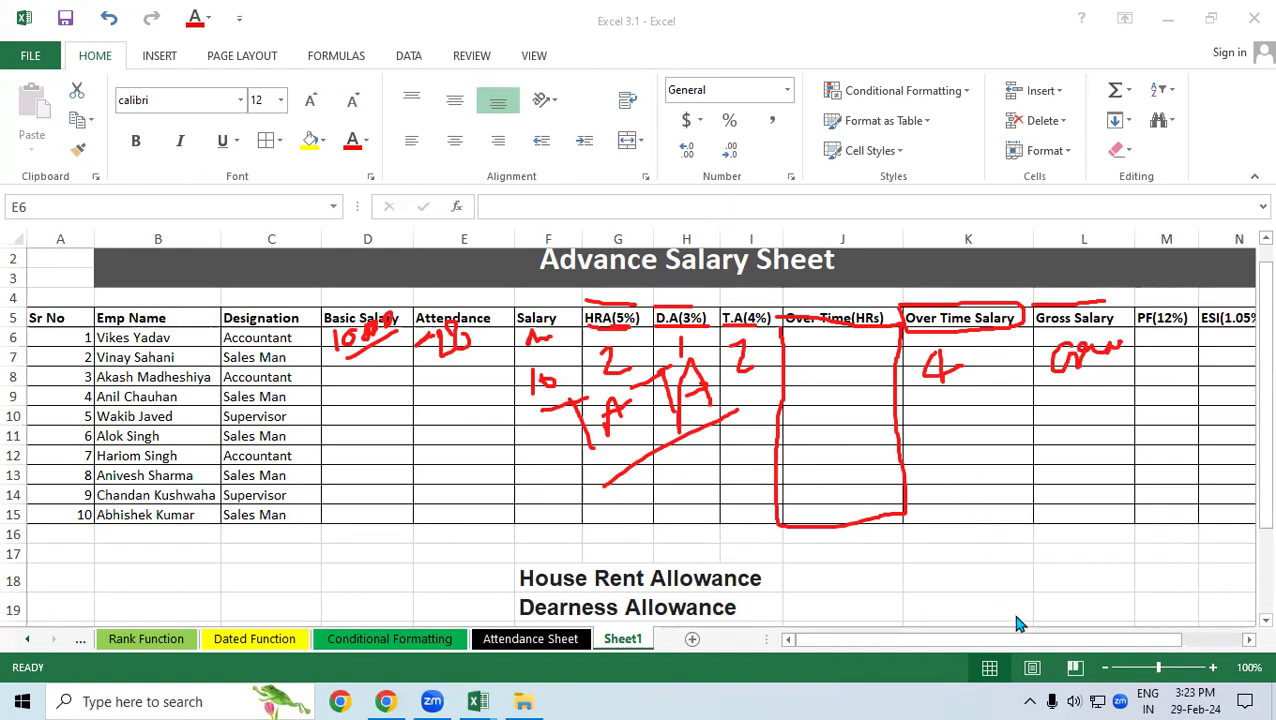
- Leave ink mode and select the PF(12%) header
click(1048, 642)
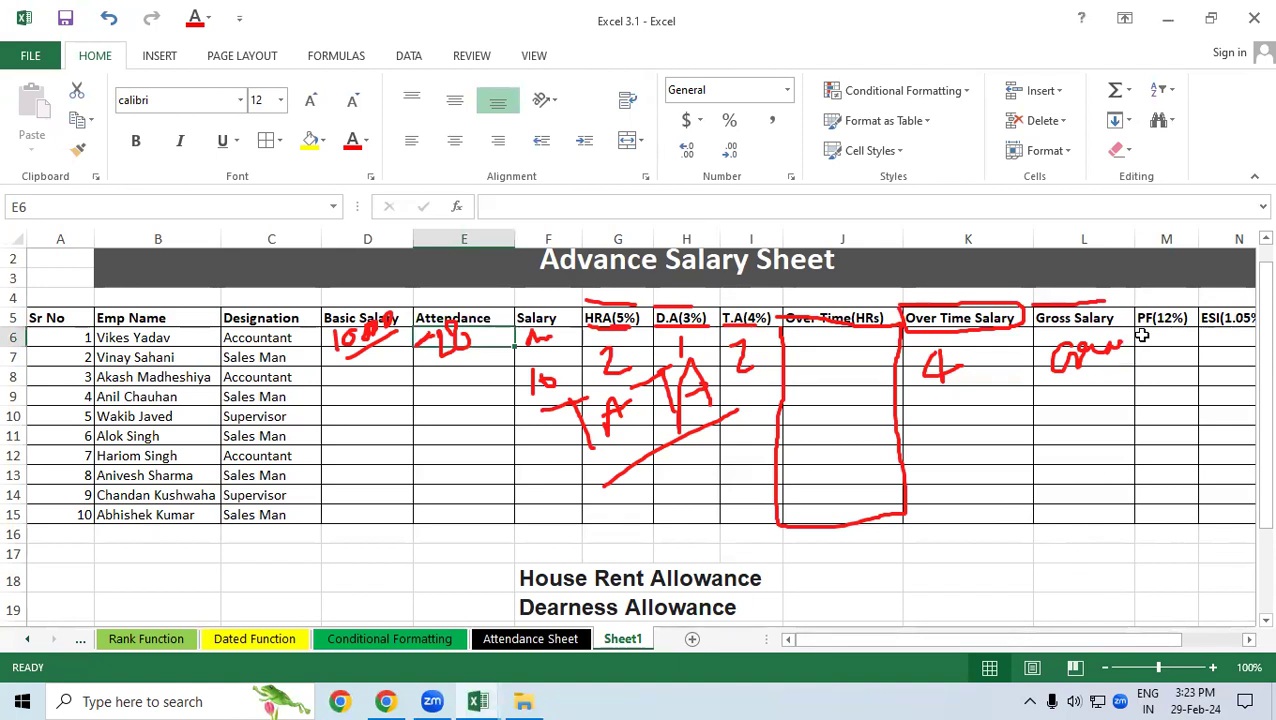
drag(1082, 640, 1112, 640)
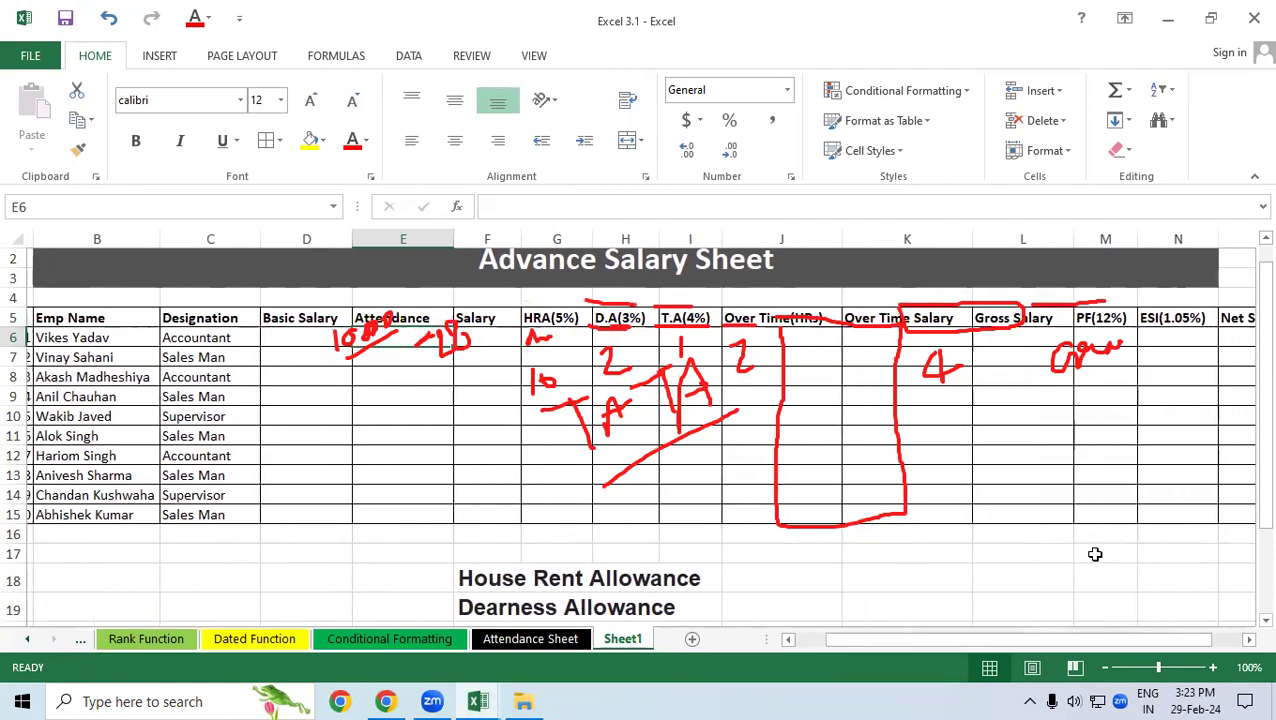
click(1100, 322)
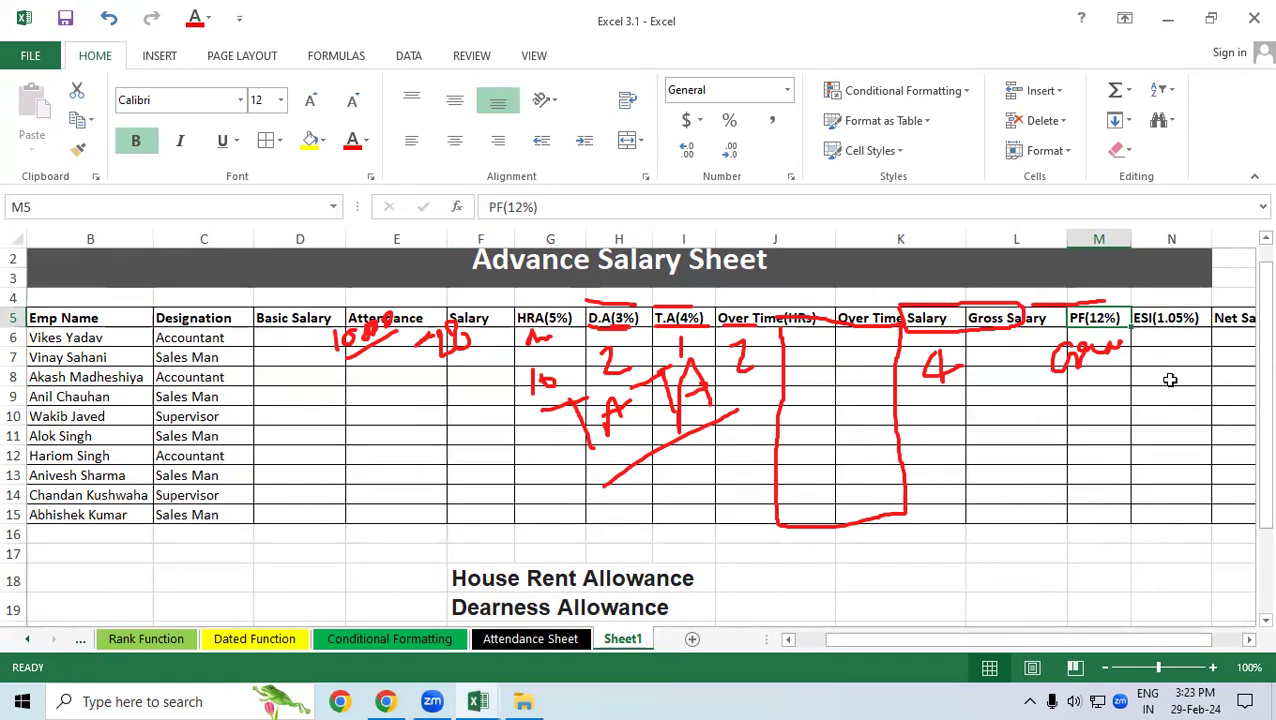
drag(1158, 320, 1178, 415)
click(1168, 340)
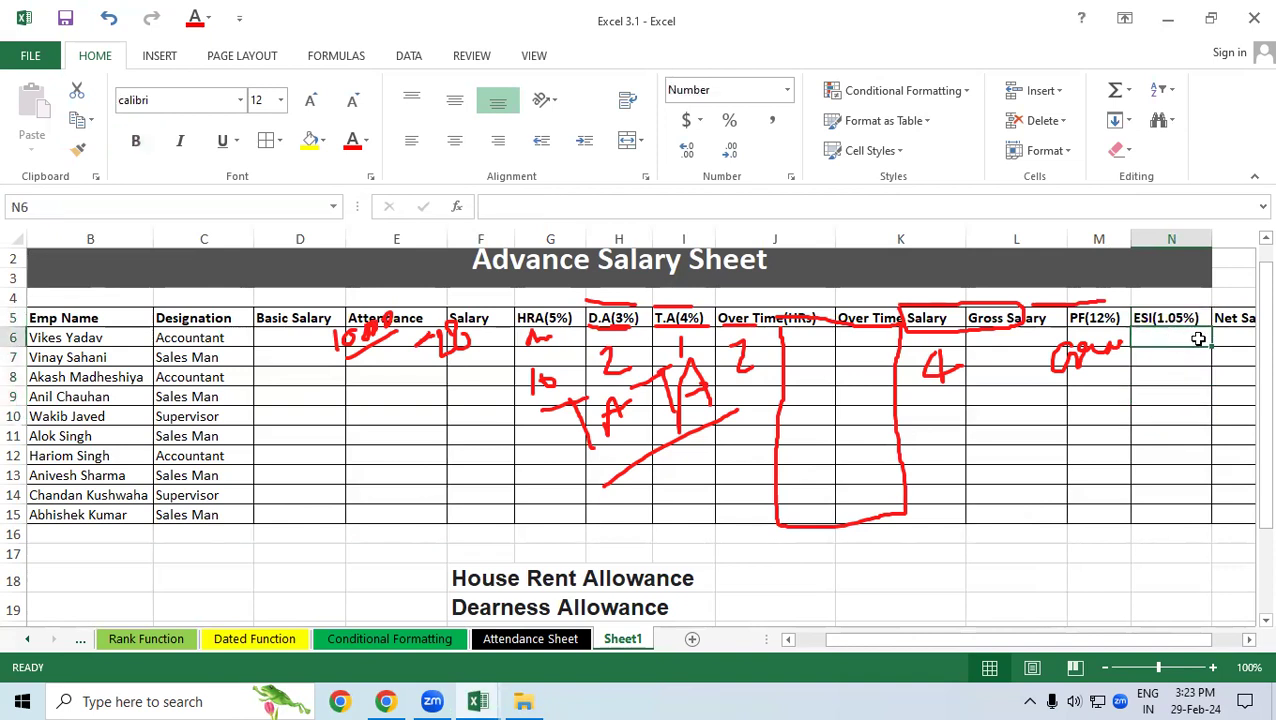
drag(1160, 640, 1190, 640)
mouse_move(1147, 338)
mouse_down()
mouse_move(1153, 324)
mouse_move(1168, 452)
mouse_up()
mouse_move(1160, 370)
mouse_down()
mouse_move(1162, 316)
mouse_move(886, 302)
mouse_move(7, 317)
mouse_up()
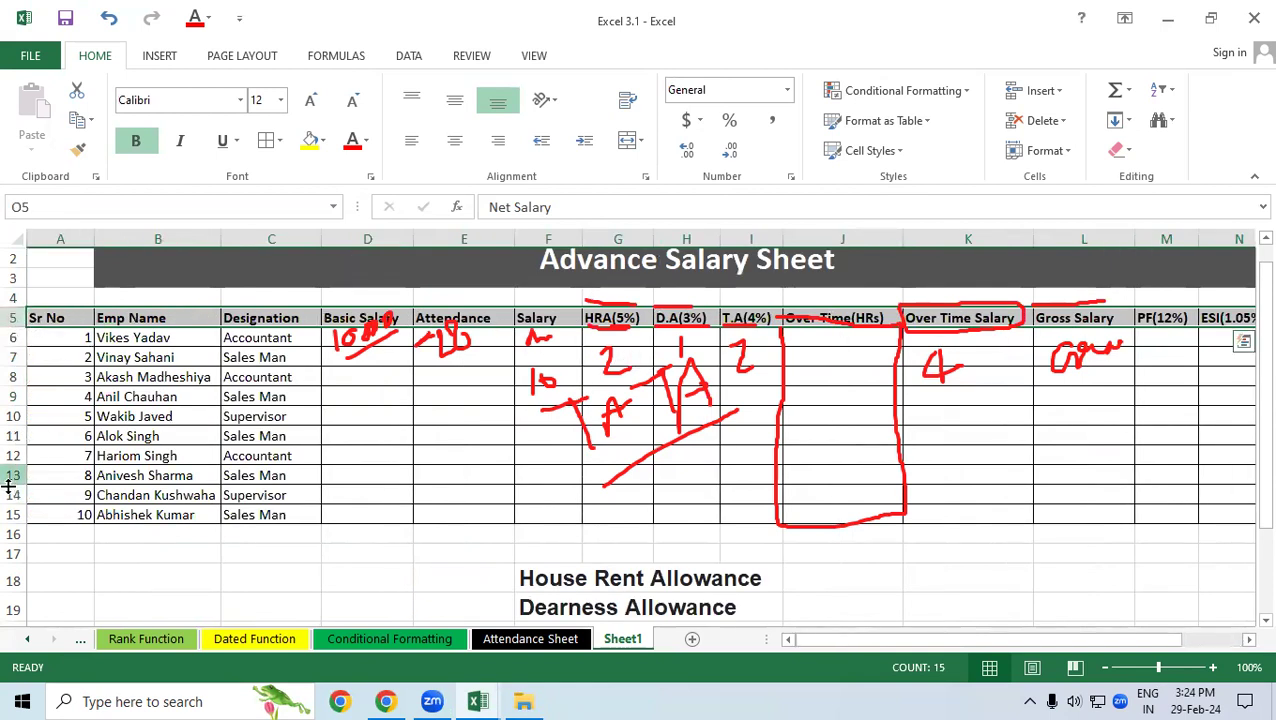
- Erase all red ink, highlight the Designation list, and select the first Basic Salary cell D6
key(e)
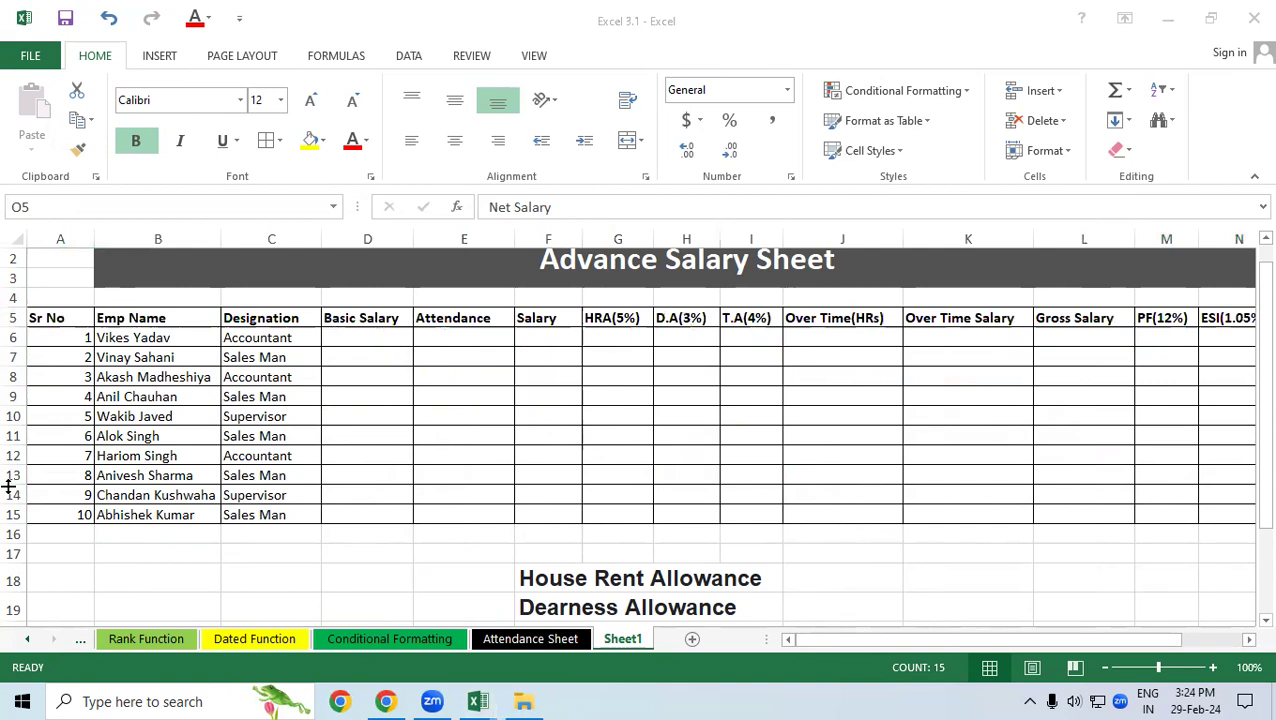
click(349, 356)
drag(248, 322, 251, 516)
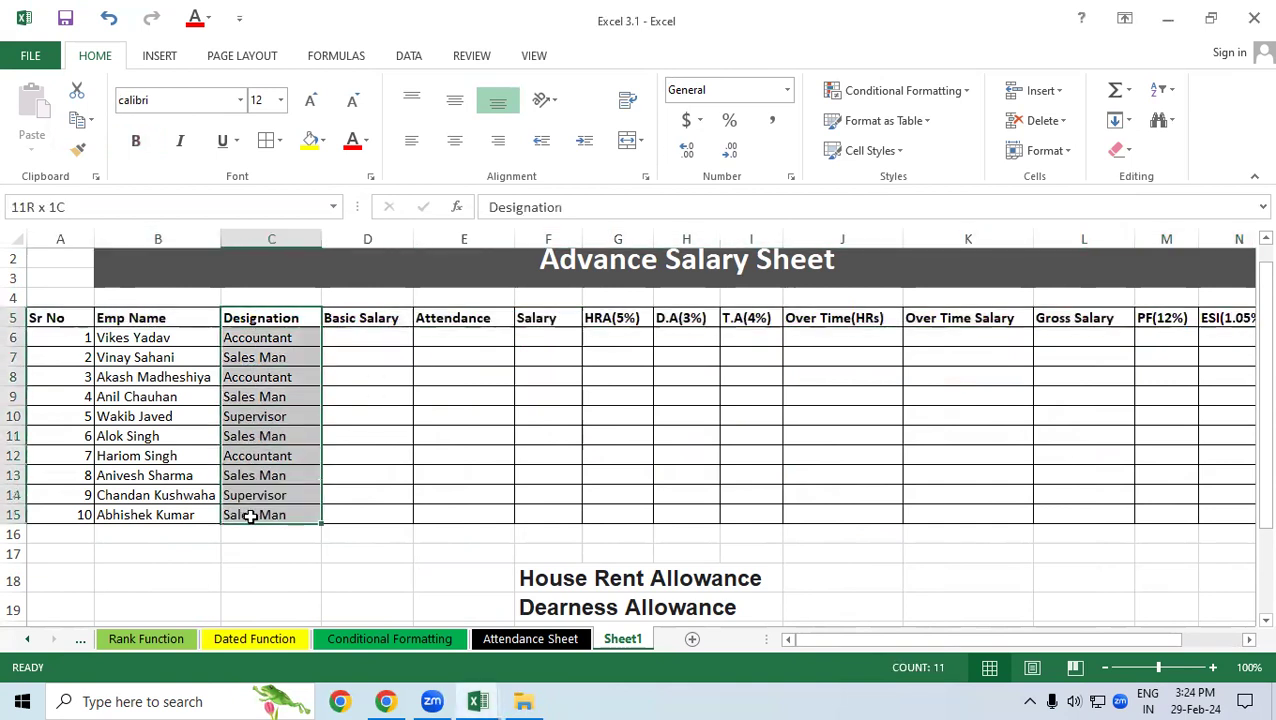
click(382, 337)
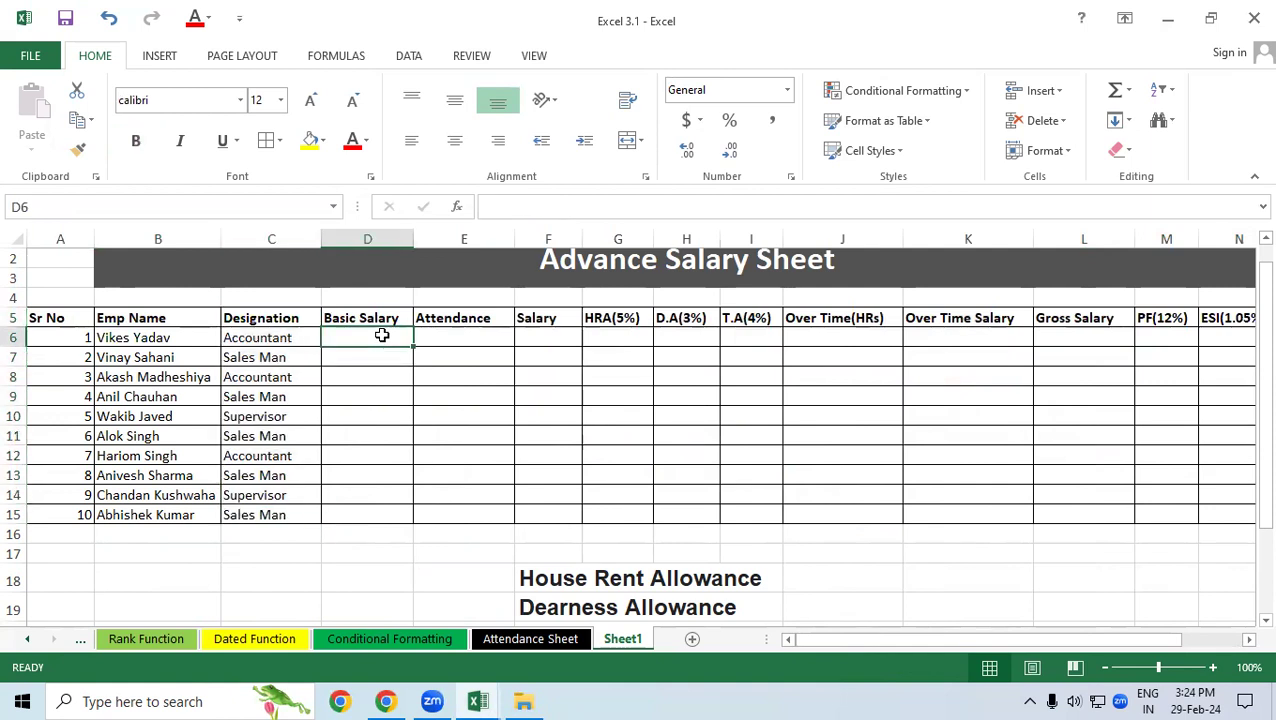
- Enter basic salaries 25000, 20000, 27000, 18000 and 30000 for the first five employees
text(25000)
key(Return)
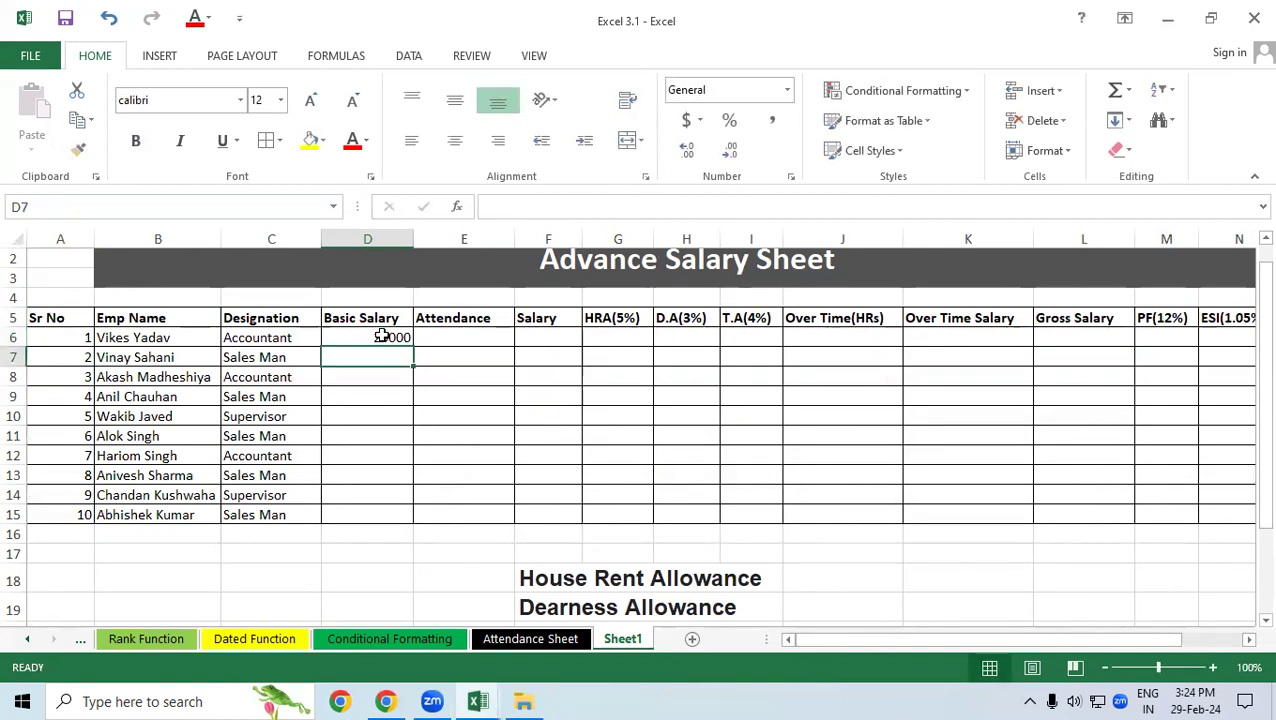
text(20000)
key(Return)
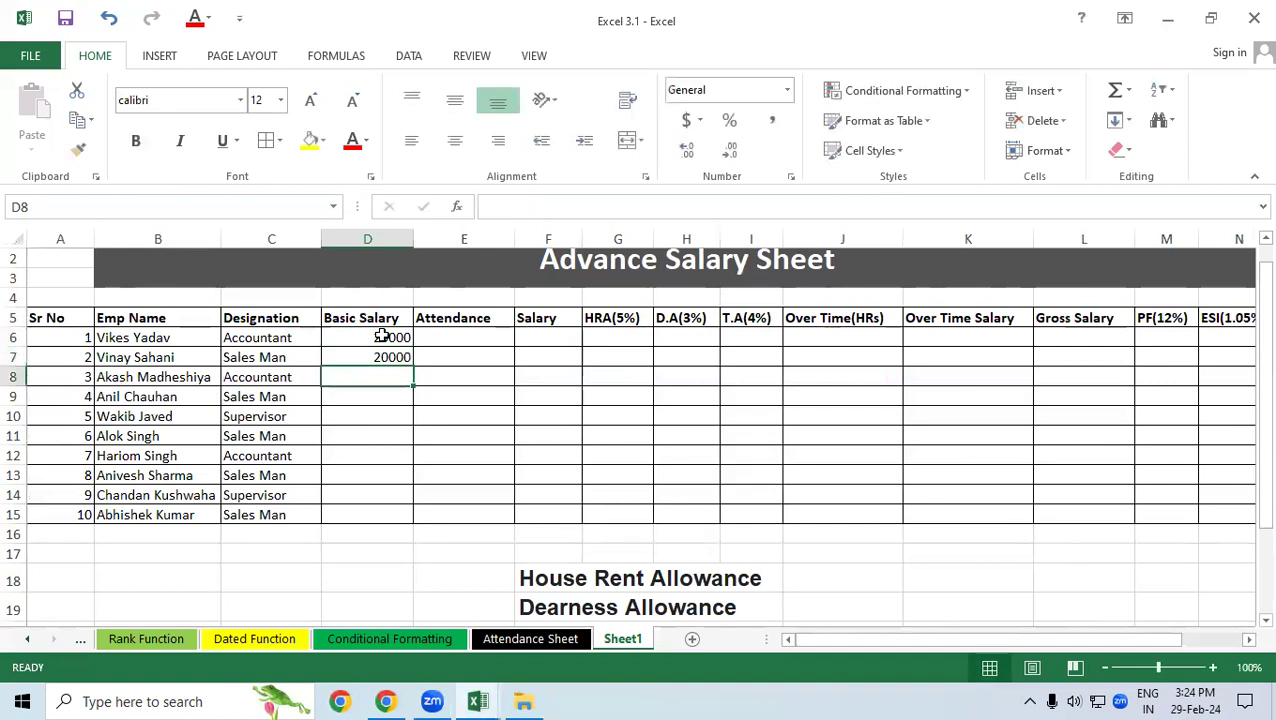
text(2)
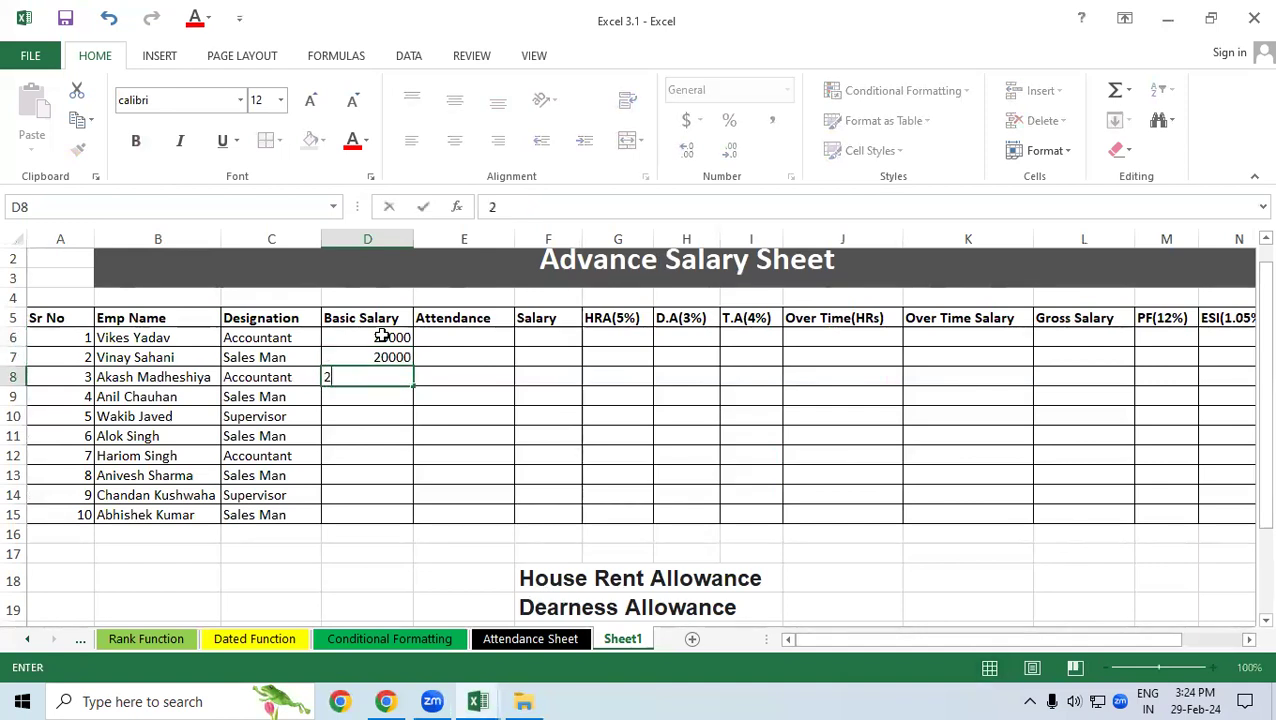
text(7)
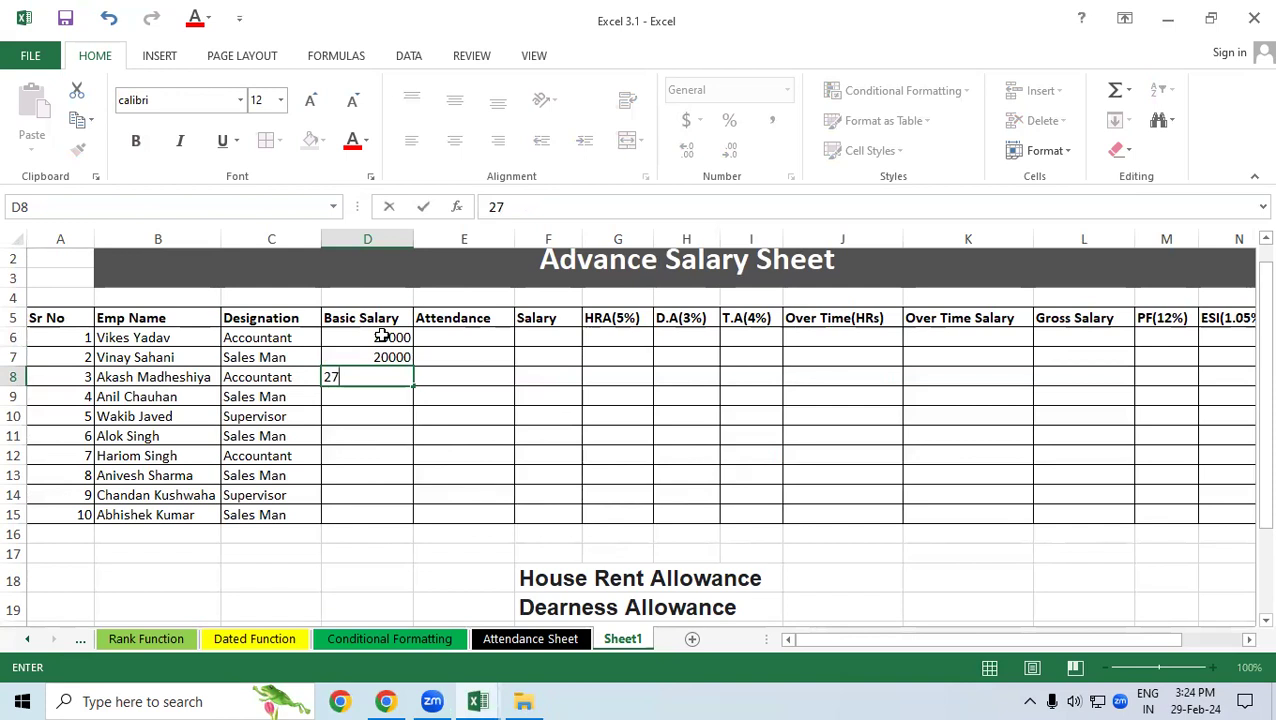
text(000)
key(Return)
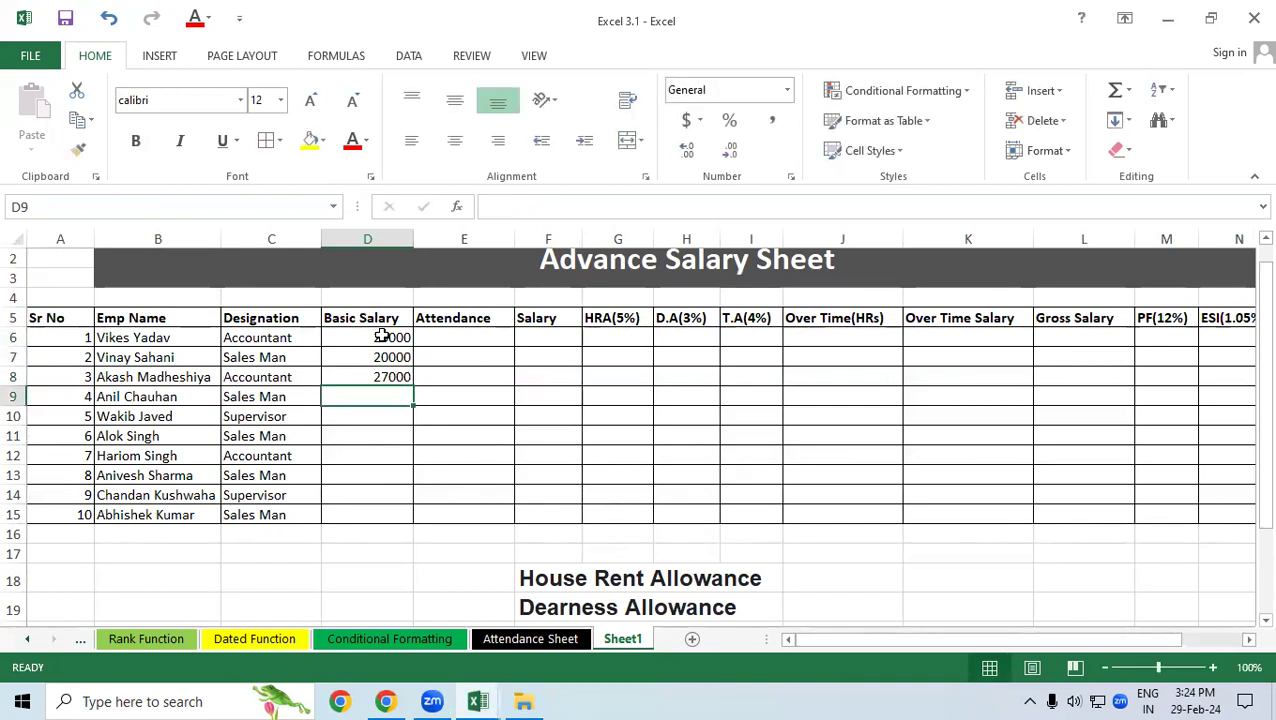
text(18000)
key(Return)
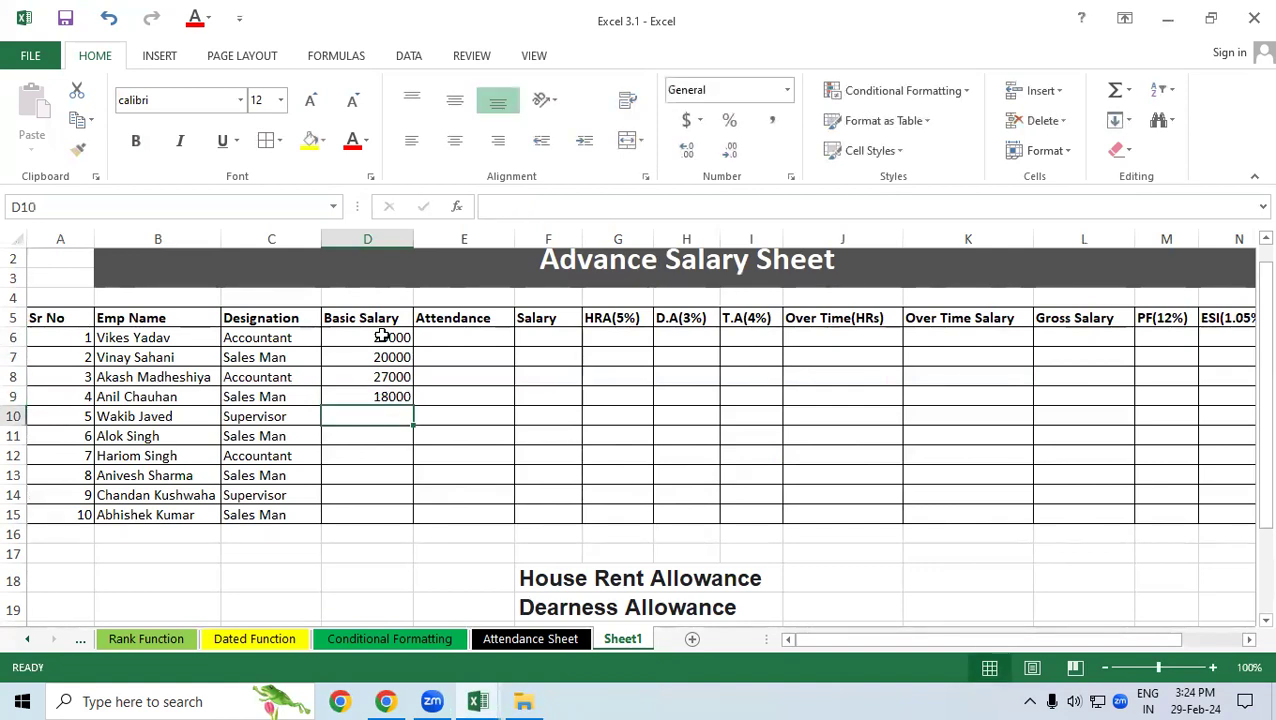
text(20000)
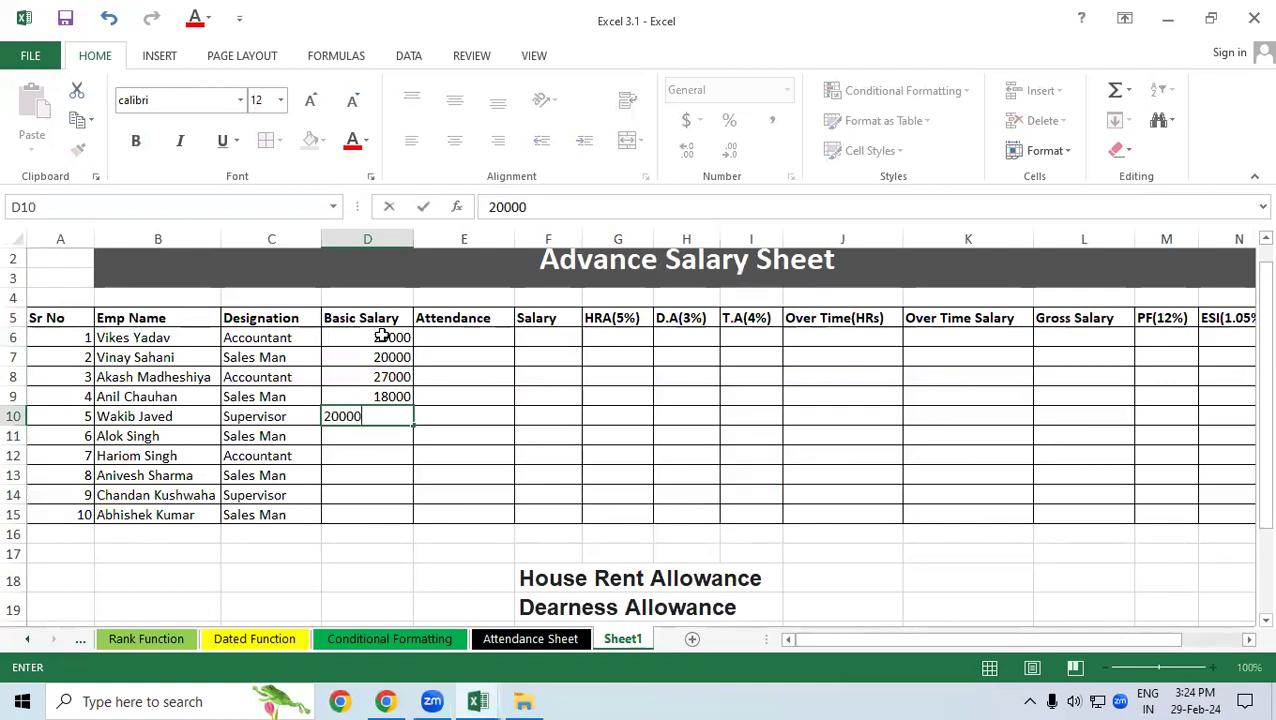
key(BackSpace)
key(BackSpace)
key(BackSpace)
key(BackSpace)
key(BackSpace)
text(0)
key(Return)
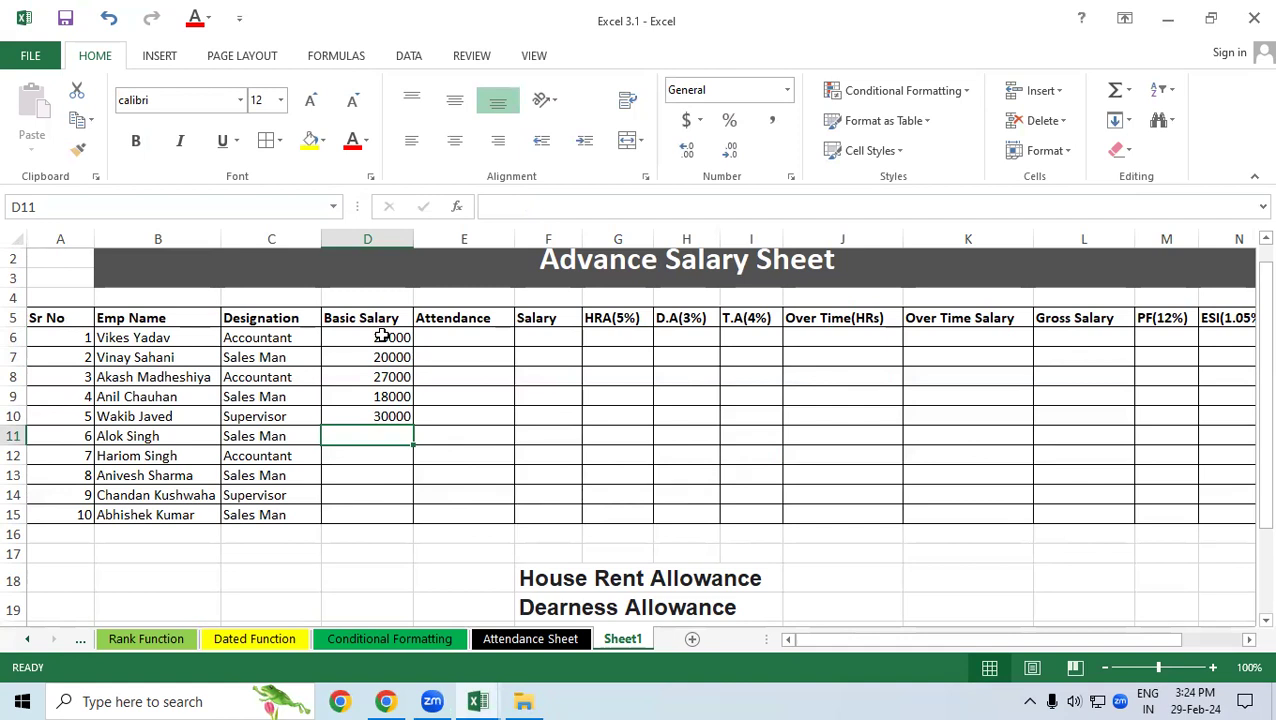
- Enter 22000, 21000, 17000, 26000 and 20000 for the remaining employees and check D6
text(22000)
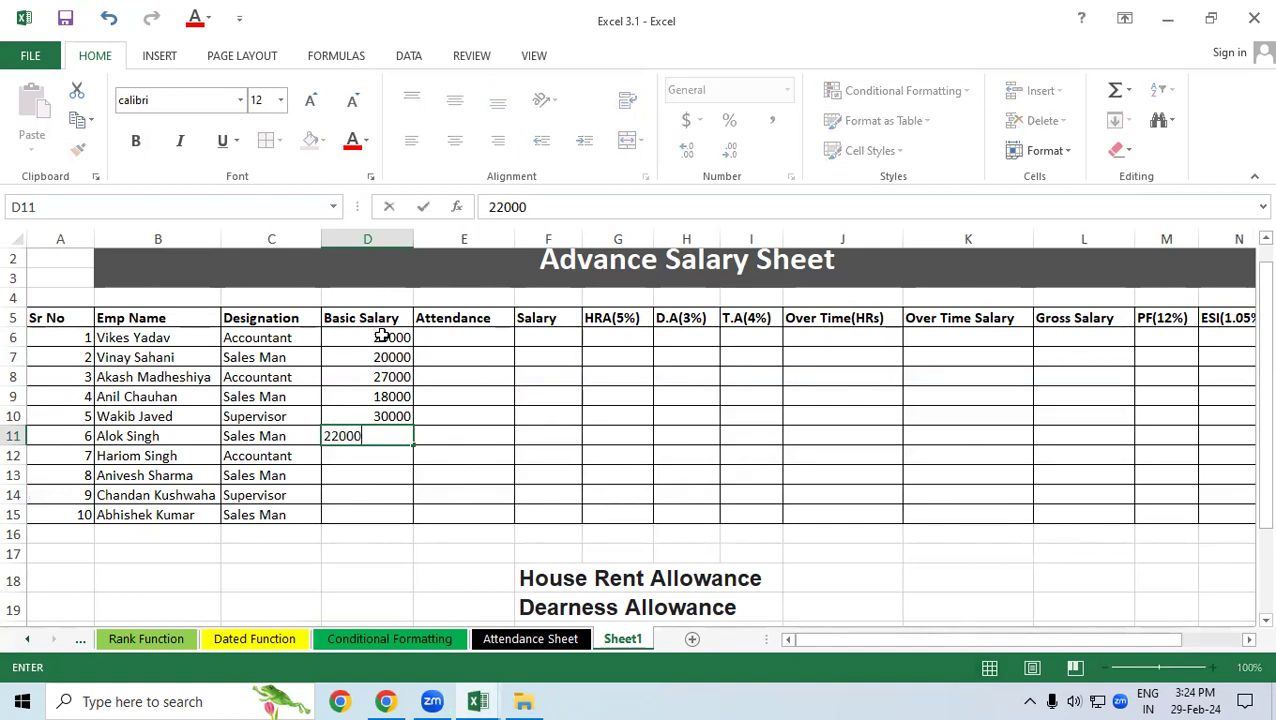
key(Return)
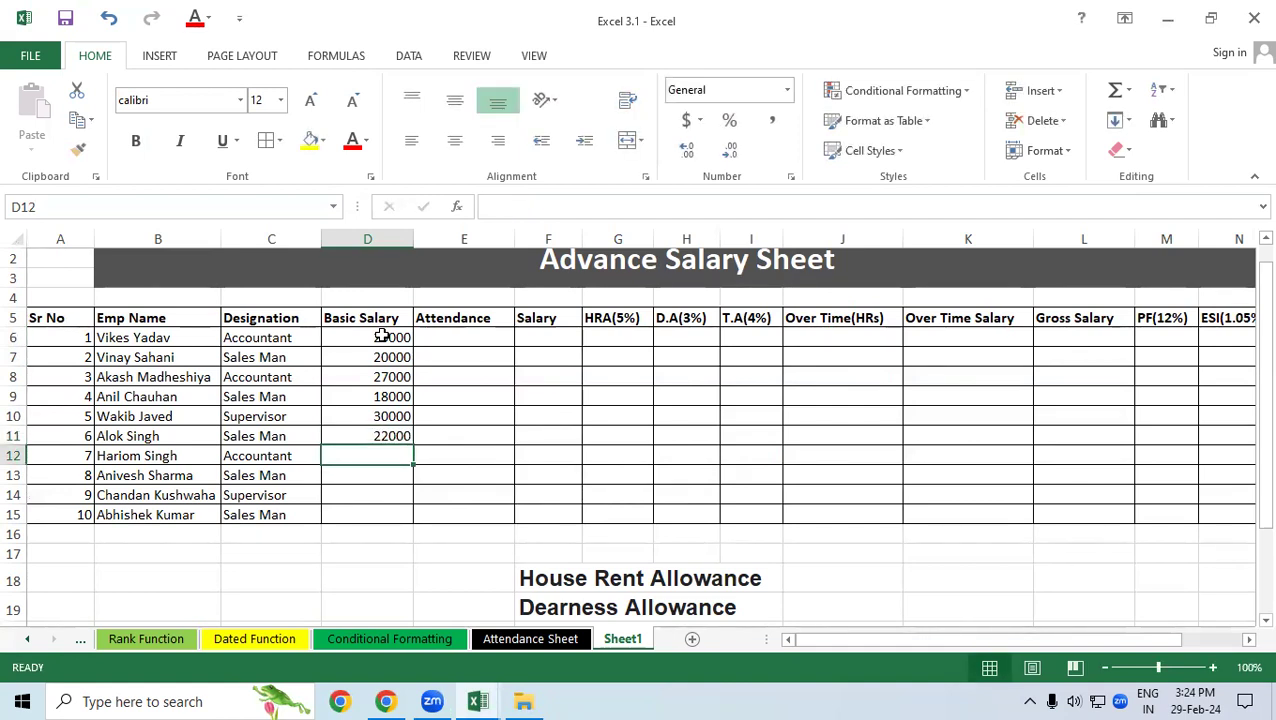
text(21000)
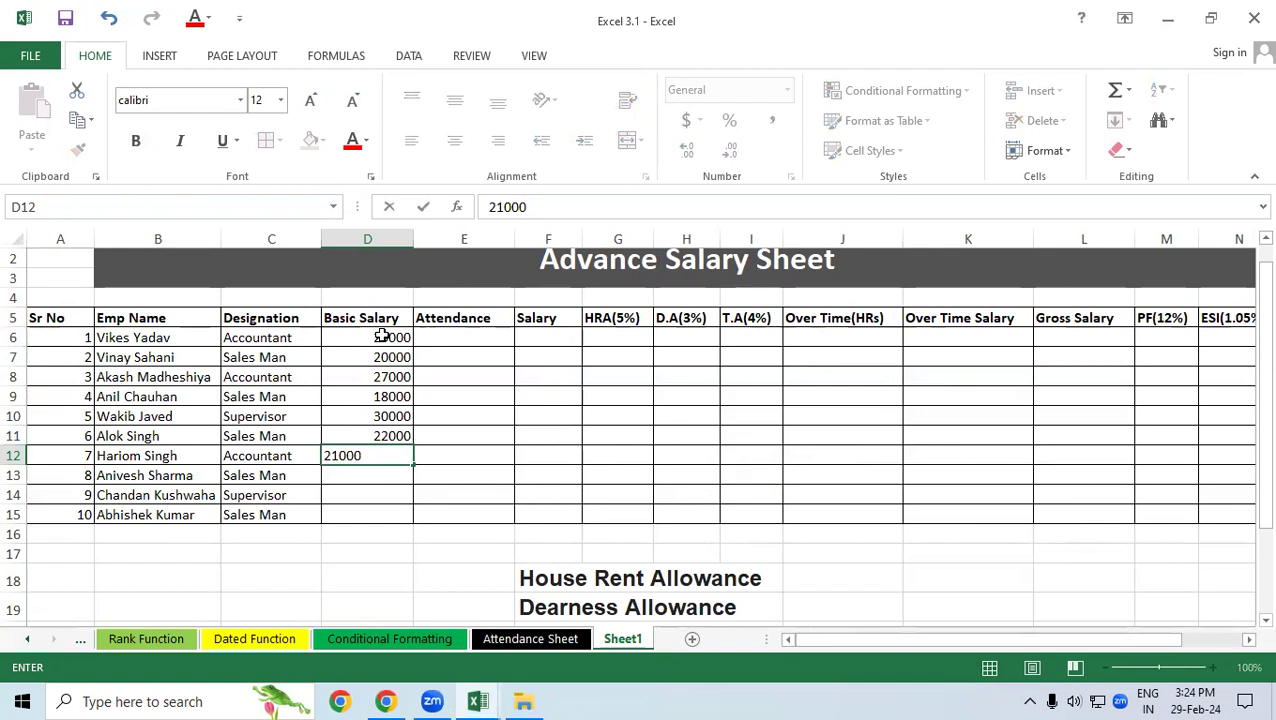
key(Return)
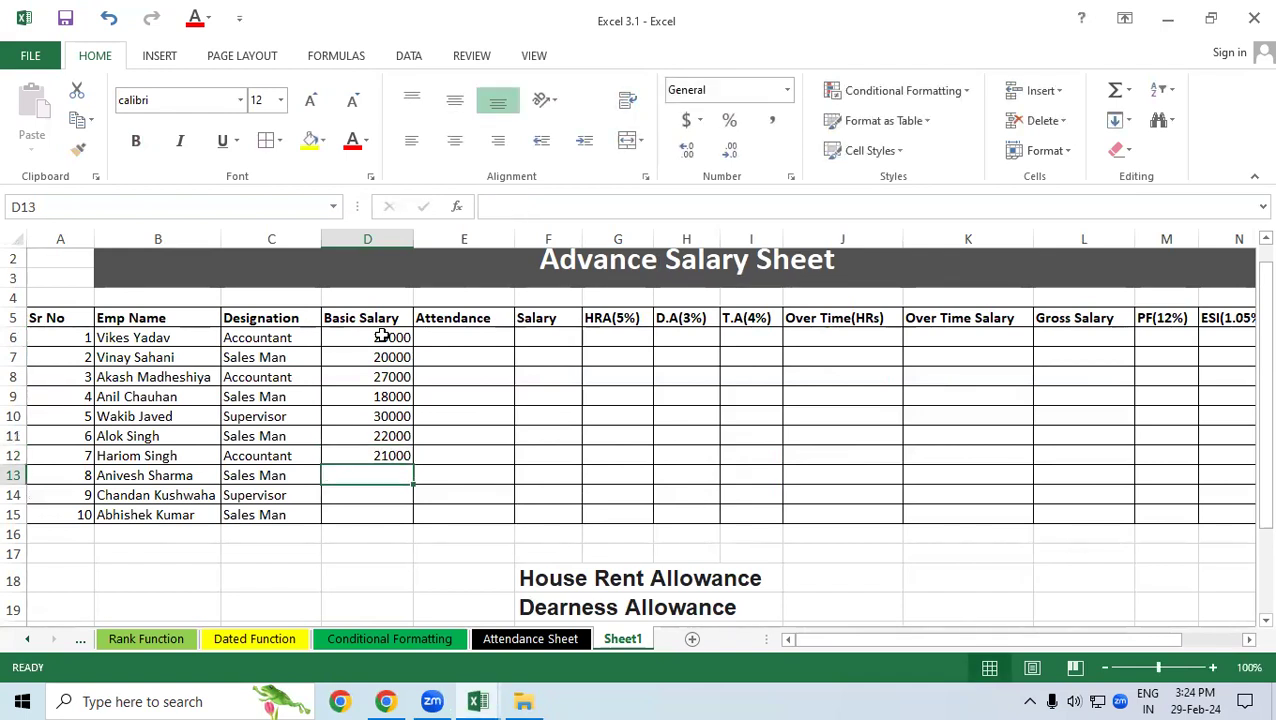
text(17000)
key(Return)
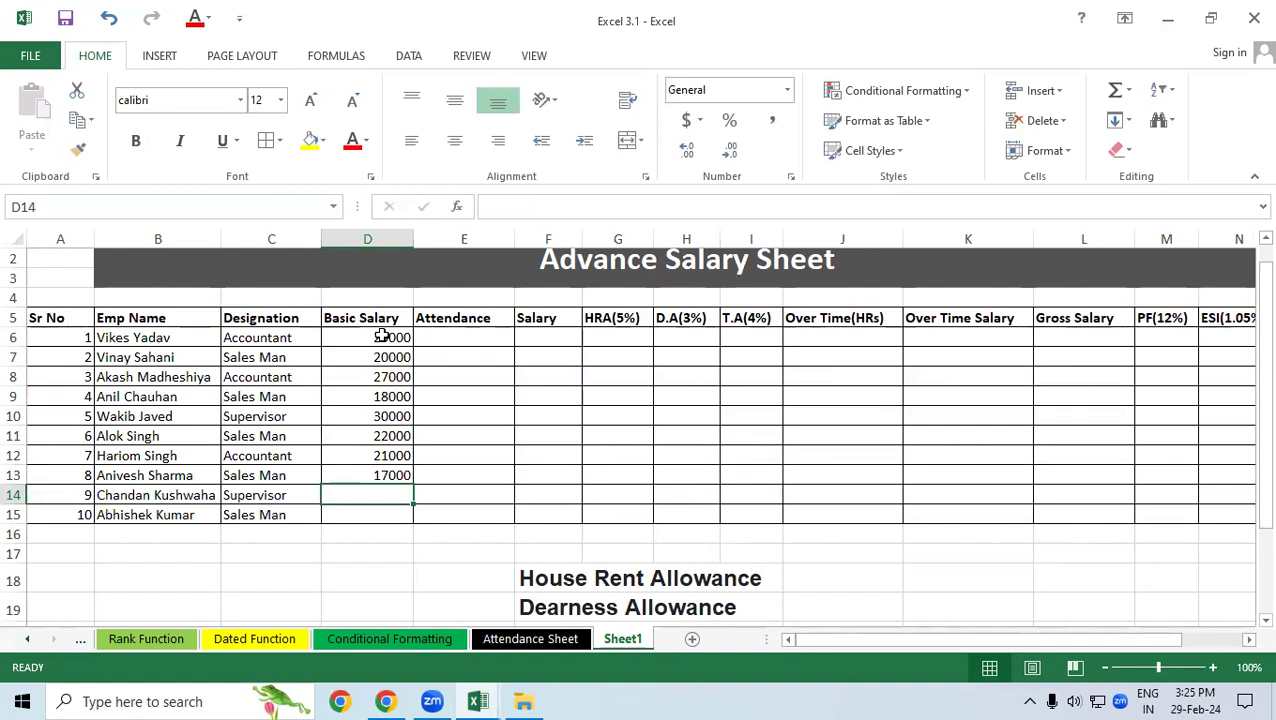
text(26000)
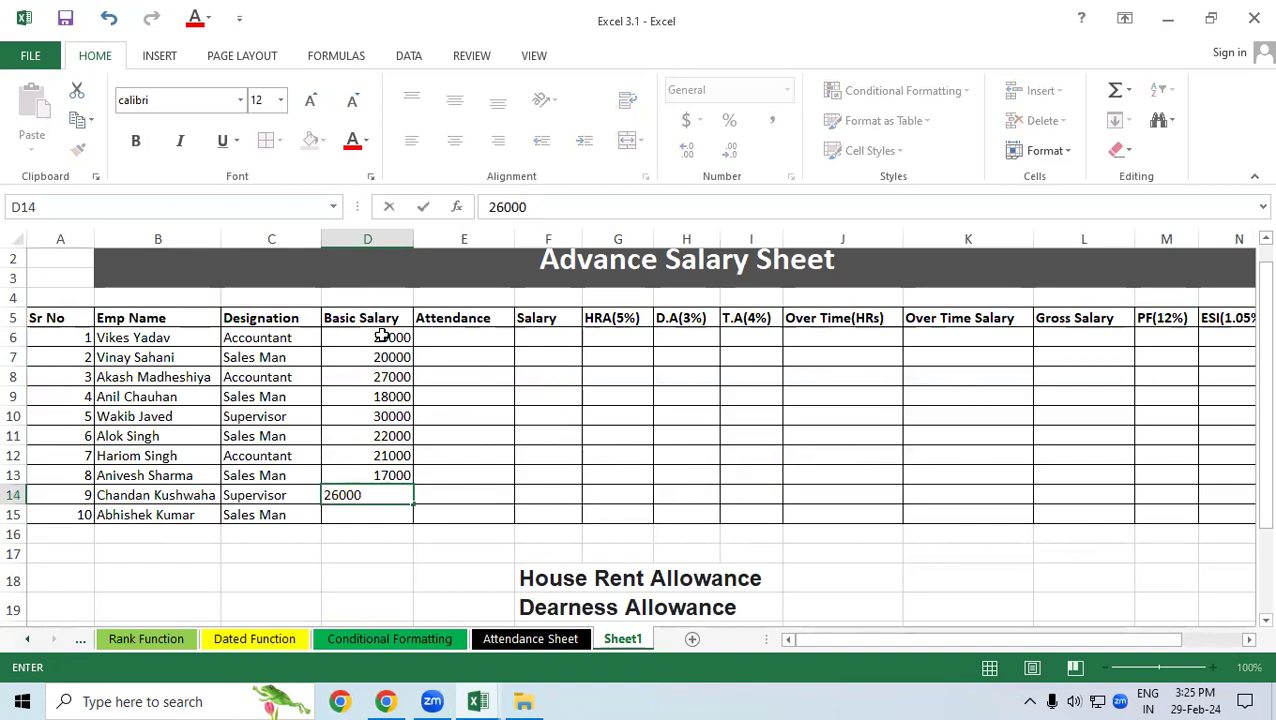
key(Return)
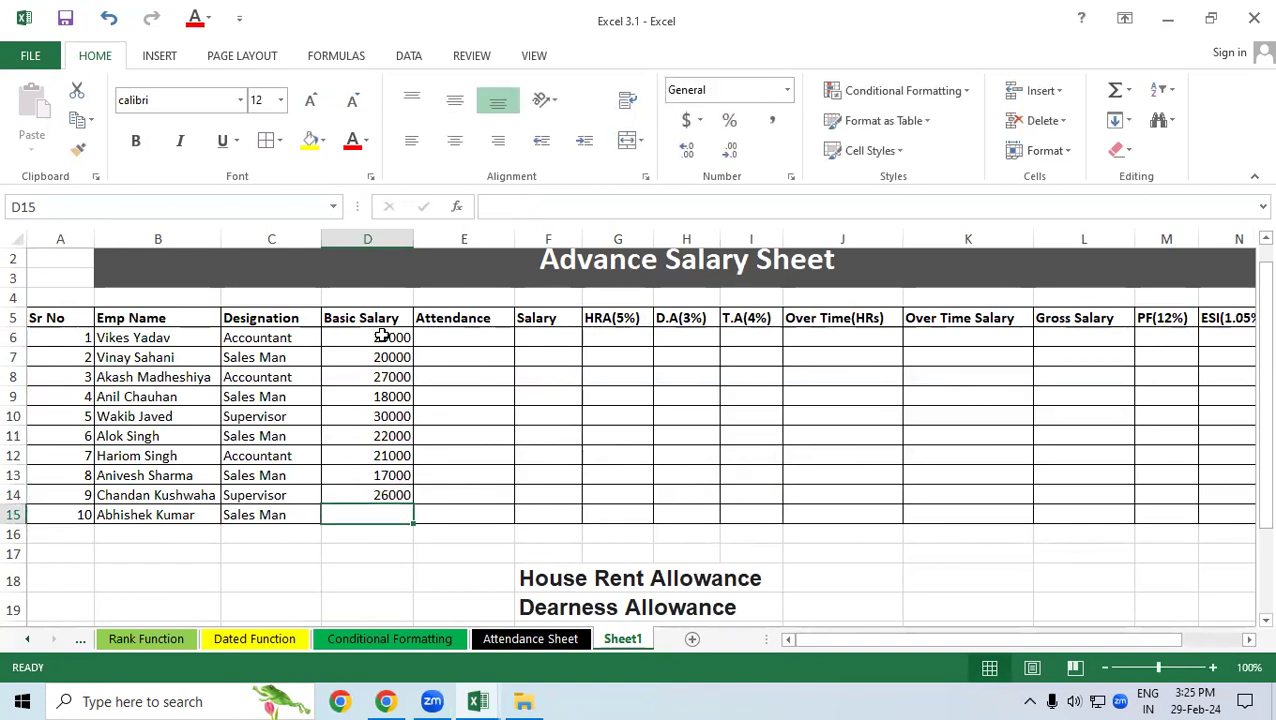
text(20000)
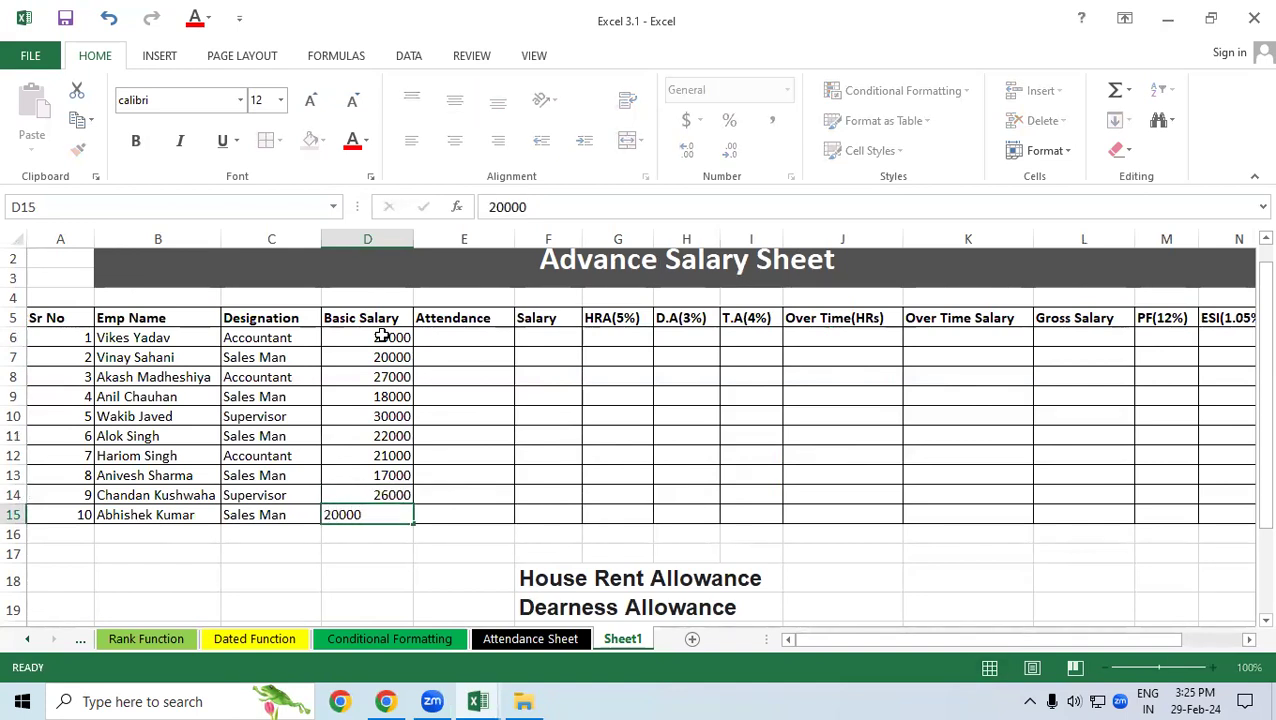
key(Return)
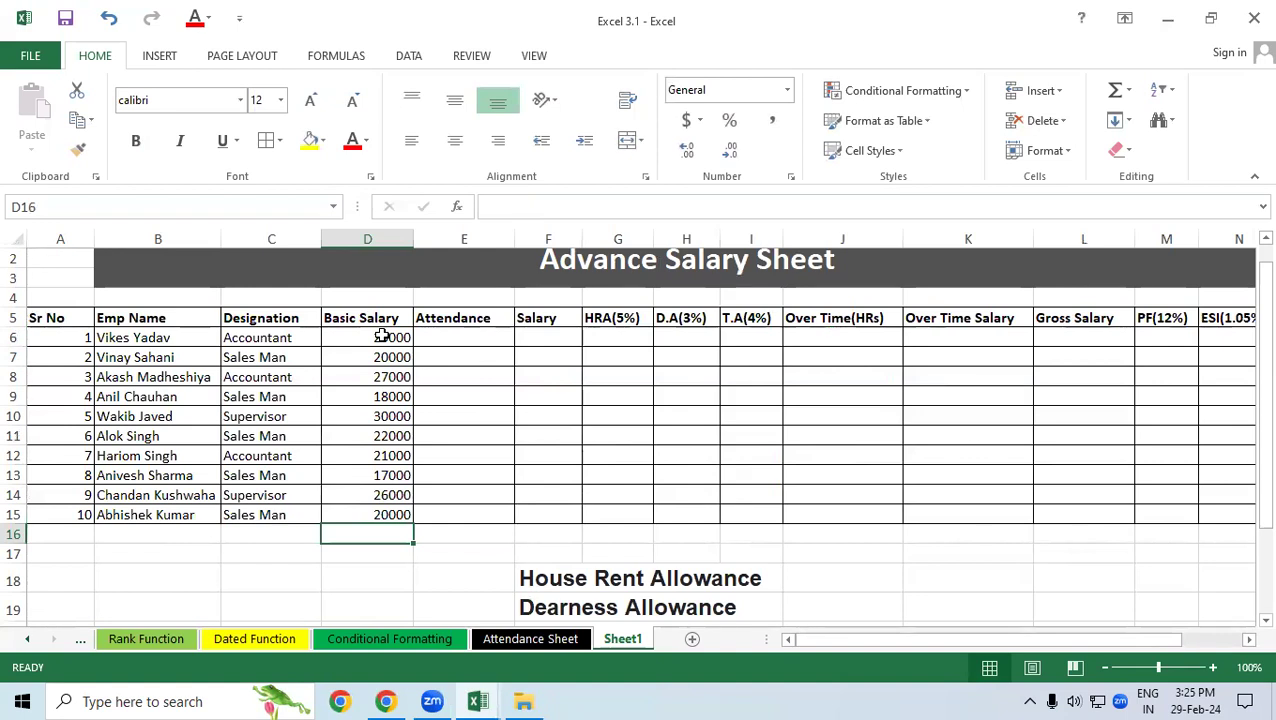
drag(396, 339, 380, 396)
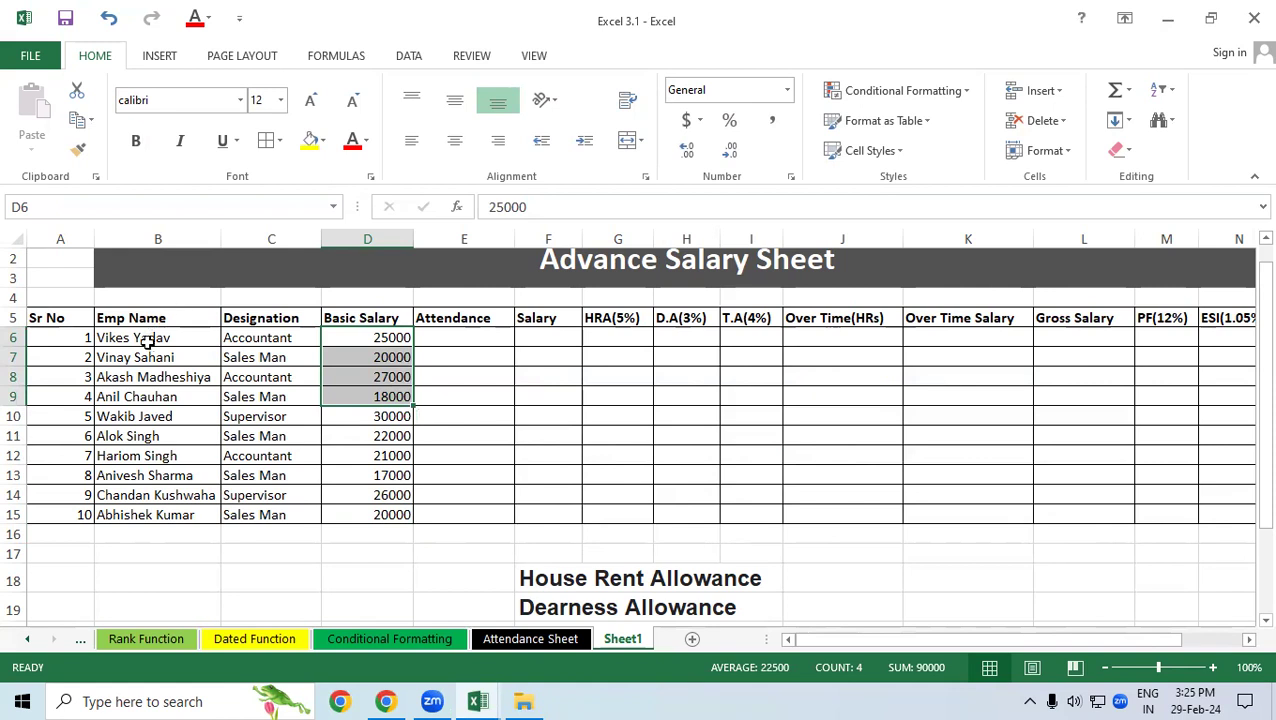
click(229, 337)
click(363, 340)
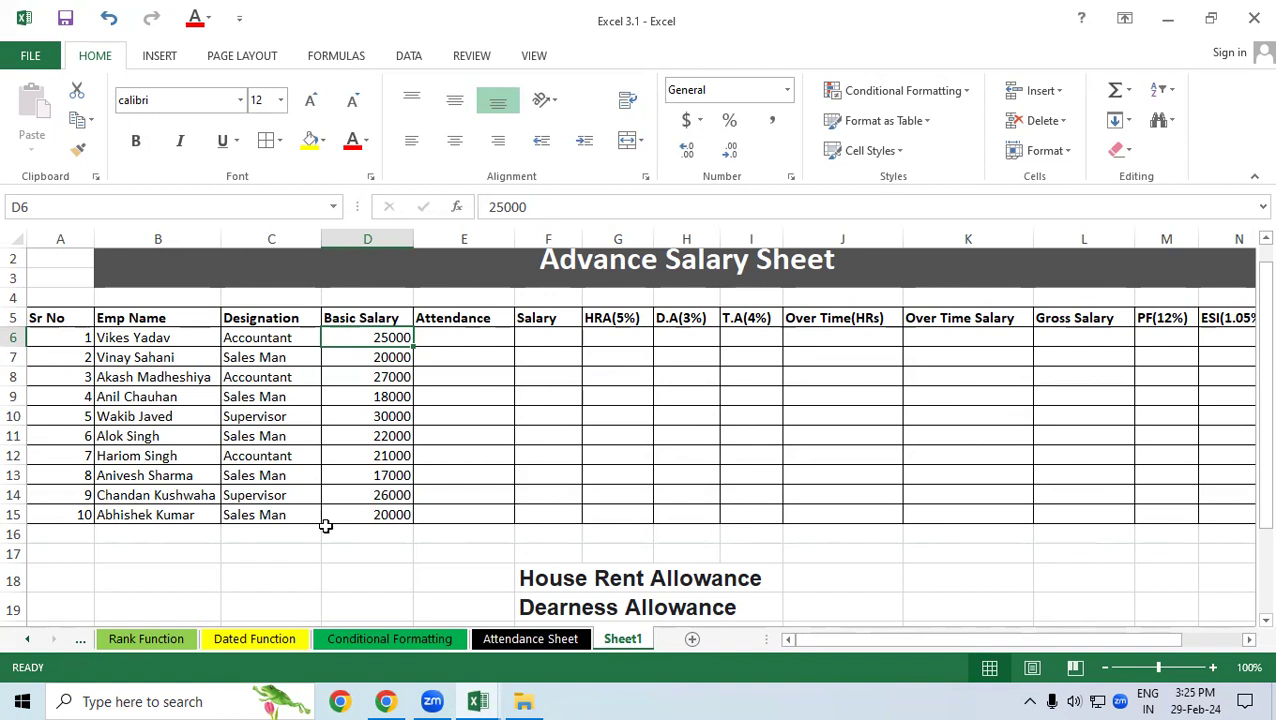
- Review the Attendance Sheet's daily P, A and L marks, scrolling across to the Present Day totals
click(506, 645)
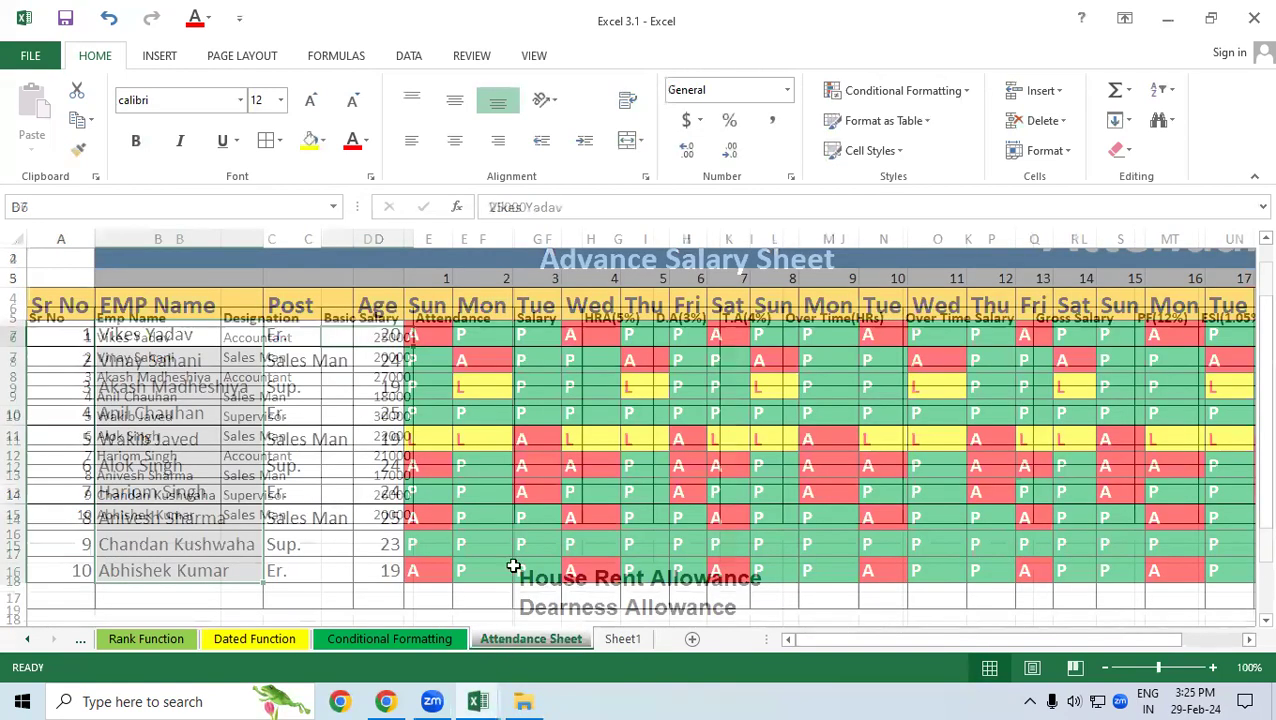
drag(867, 639, 1235, 630)
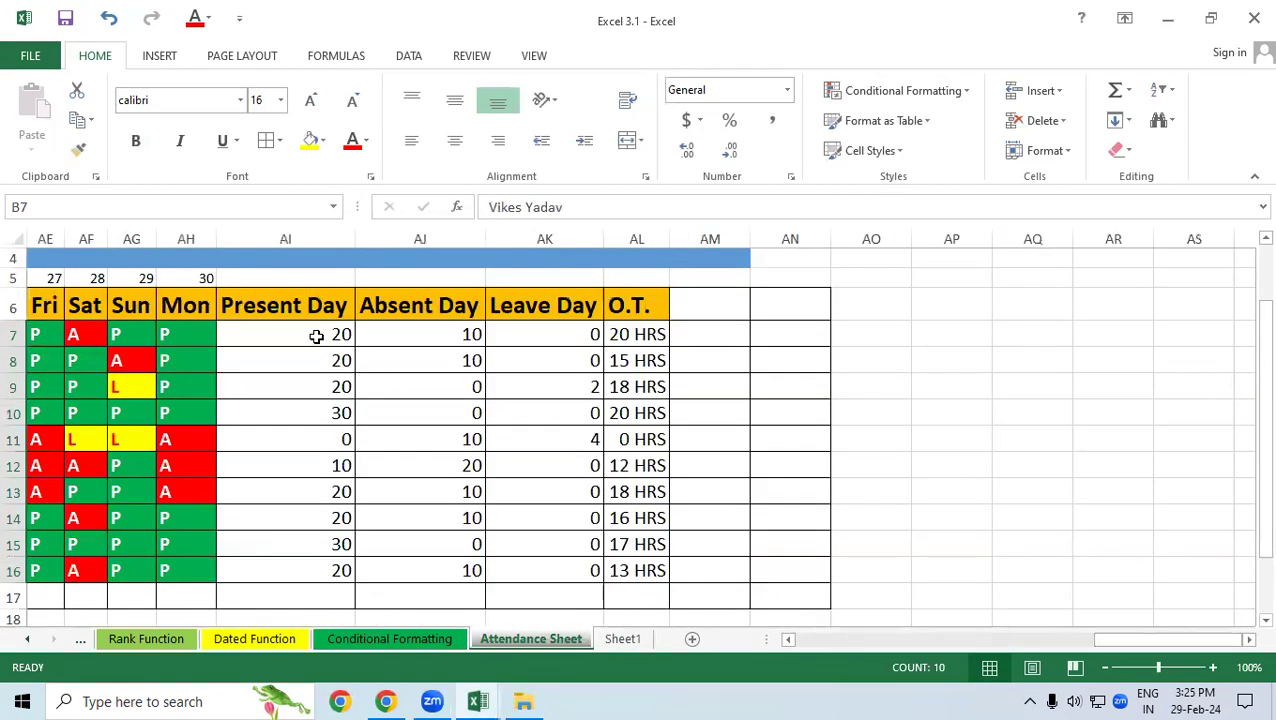
drag(300, 333, 289, 564)
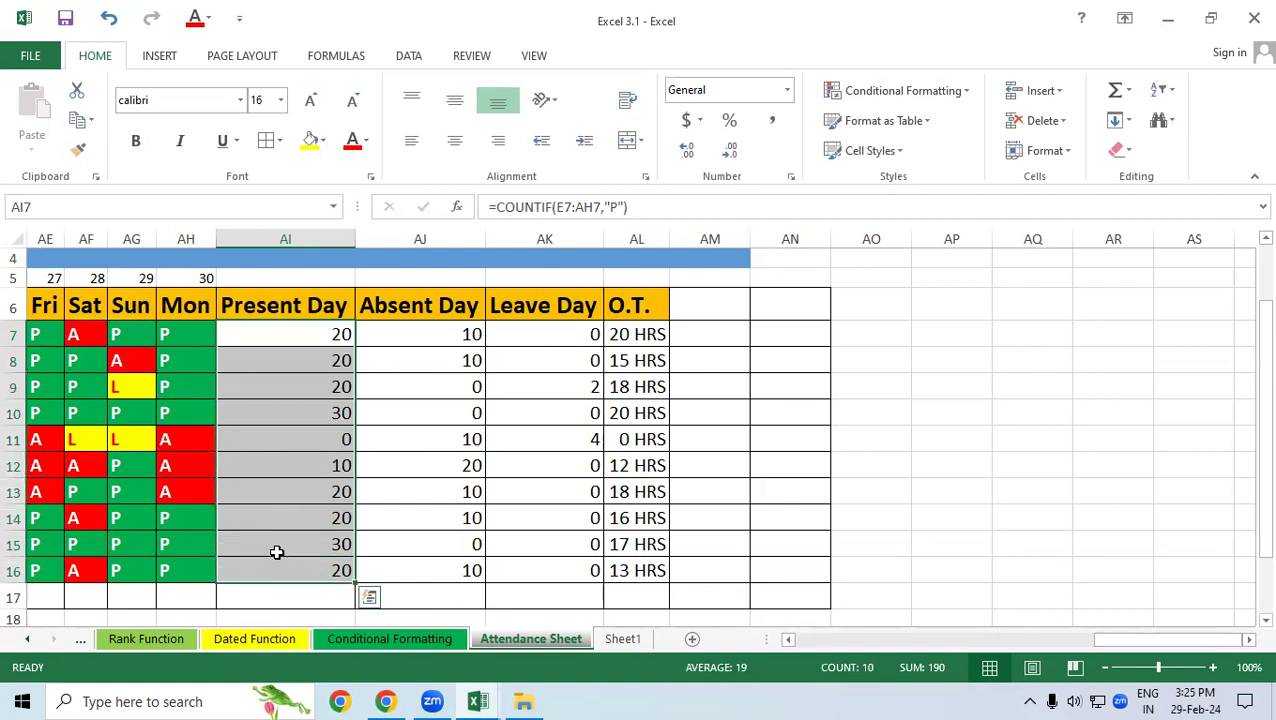
mouse_move(1116, 640)
mouse_down()
mouse_move(1097, 652)
mouse_move(912, 641)
mouse_up()
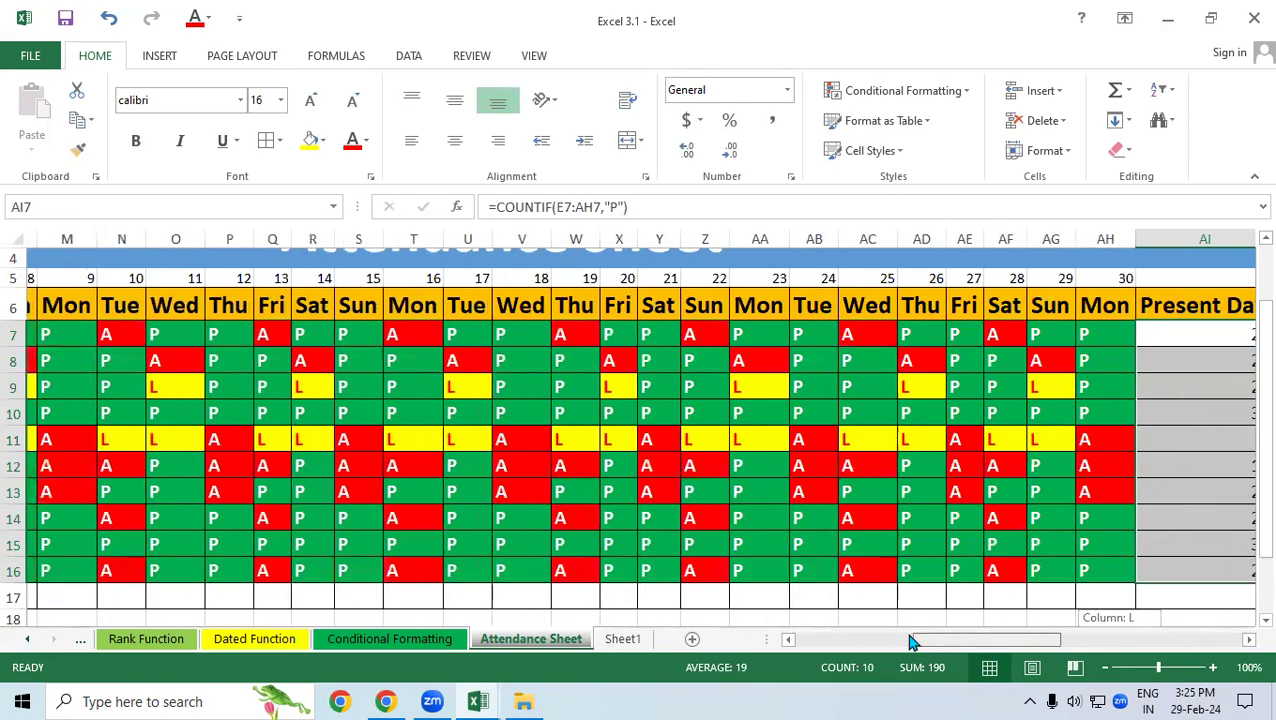
drag(912, 641, 797, 641)
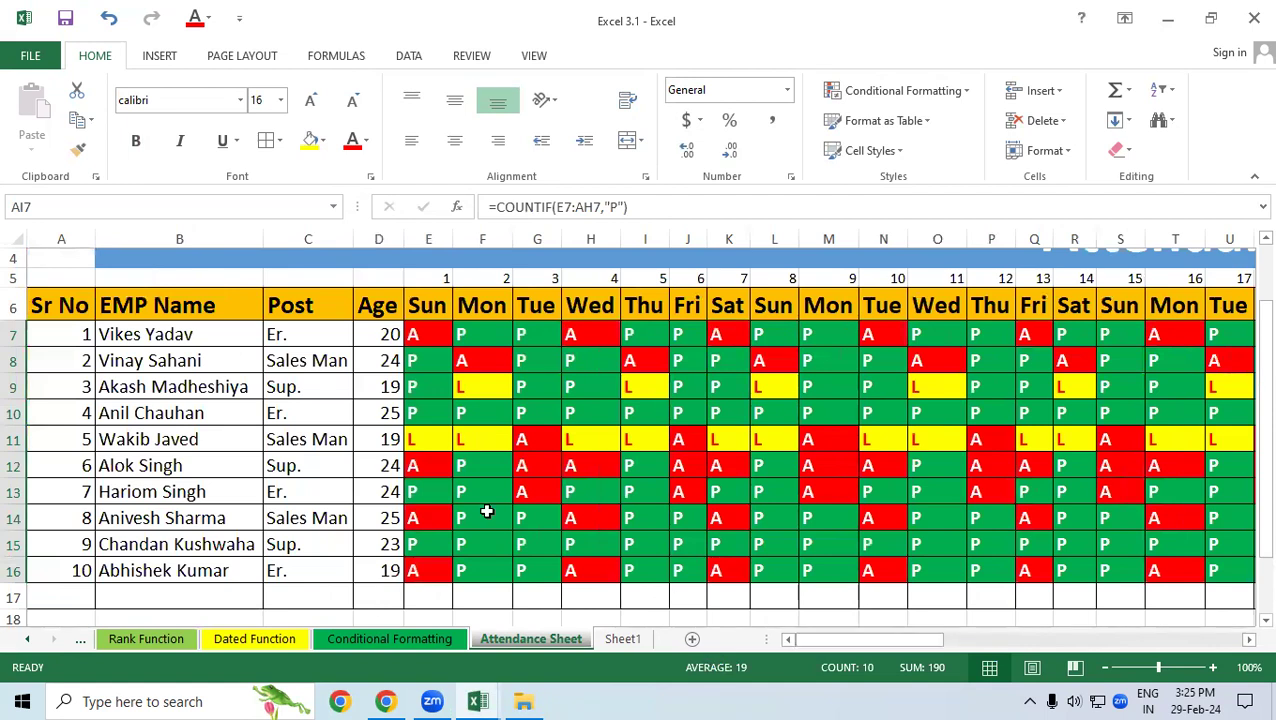
- Mark several of row 11's days as P from E11, giving 8 present, 6 absent and 3 leave days
click(432, 441)
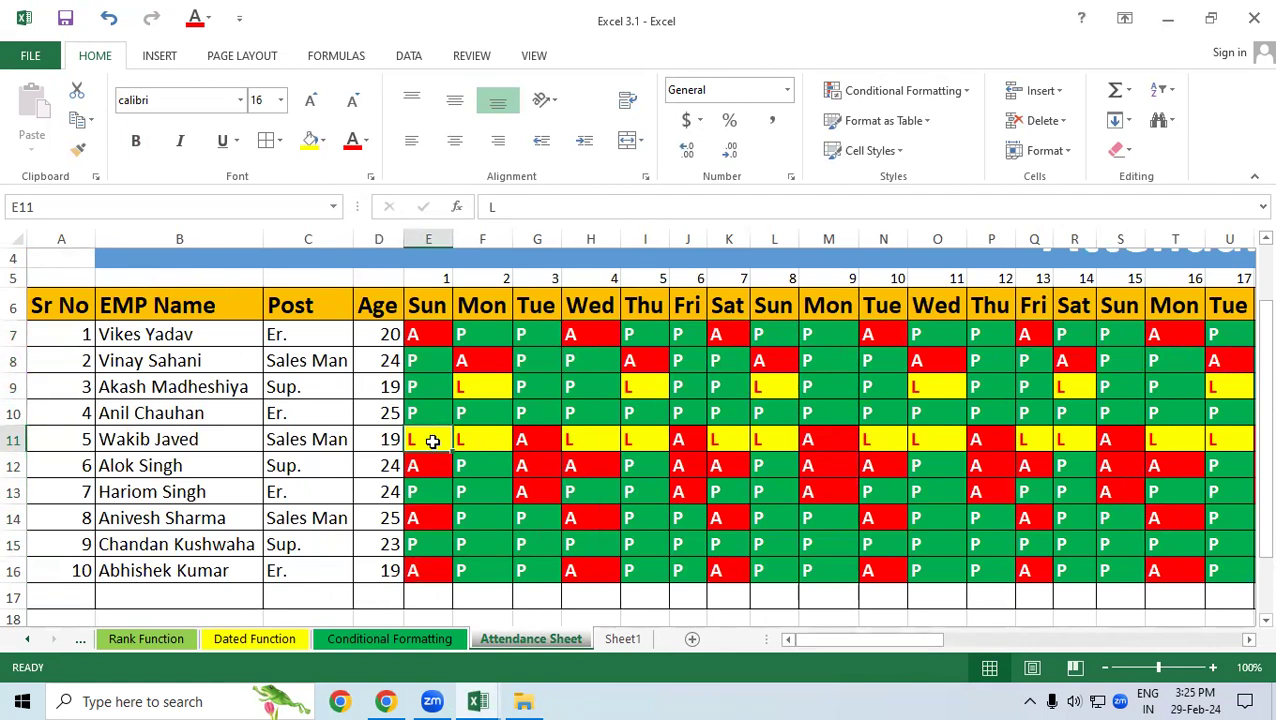
text(P)
key(Tab)
text(P)
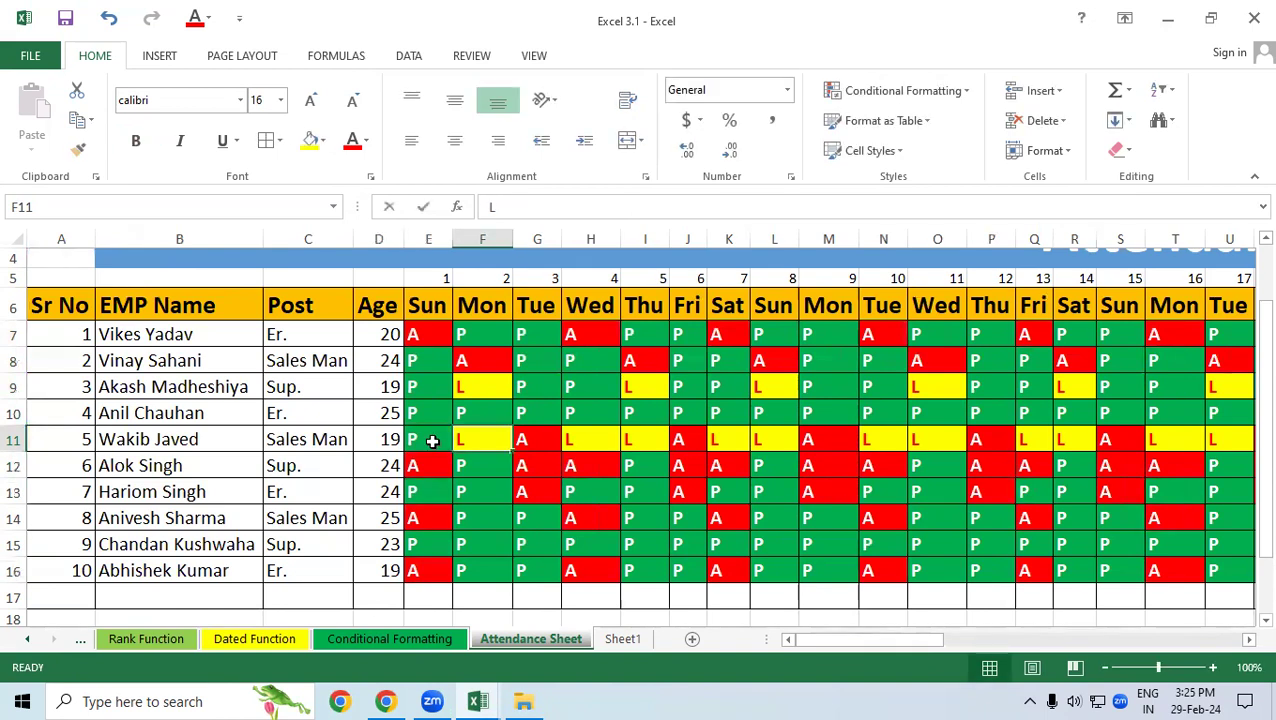
key(Tab)
text(P)
key(Tab)
key(Tab)
key(Tab)
key(Tab)
key(Tab)
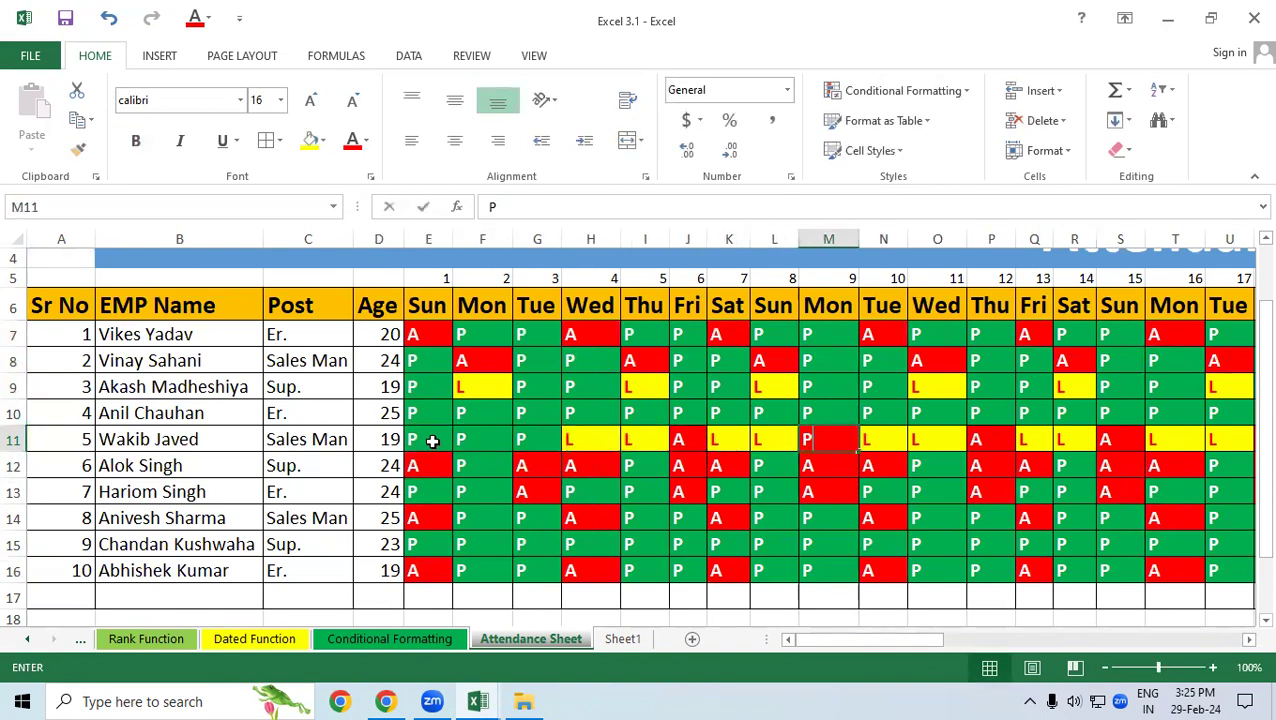
text(P)
key(Tab)
key(Tab)
key(Tab)
key(Tab)
key(Tab)
key(Tab)
text(P)
key(Tab)
key(Tab)
key(Tab)
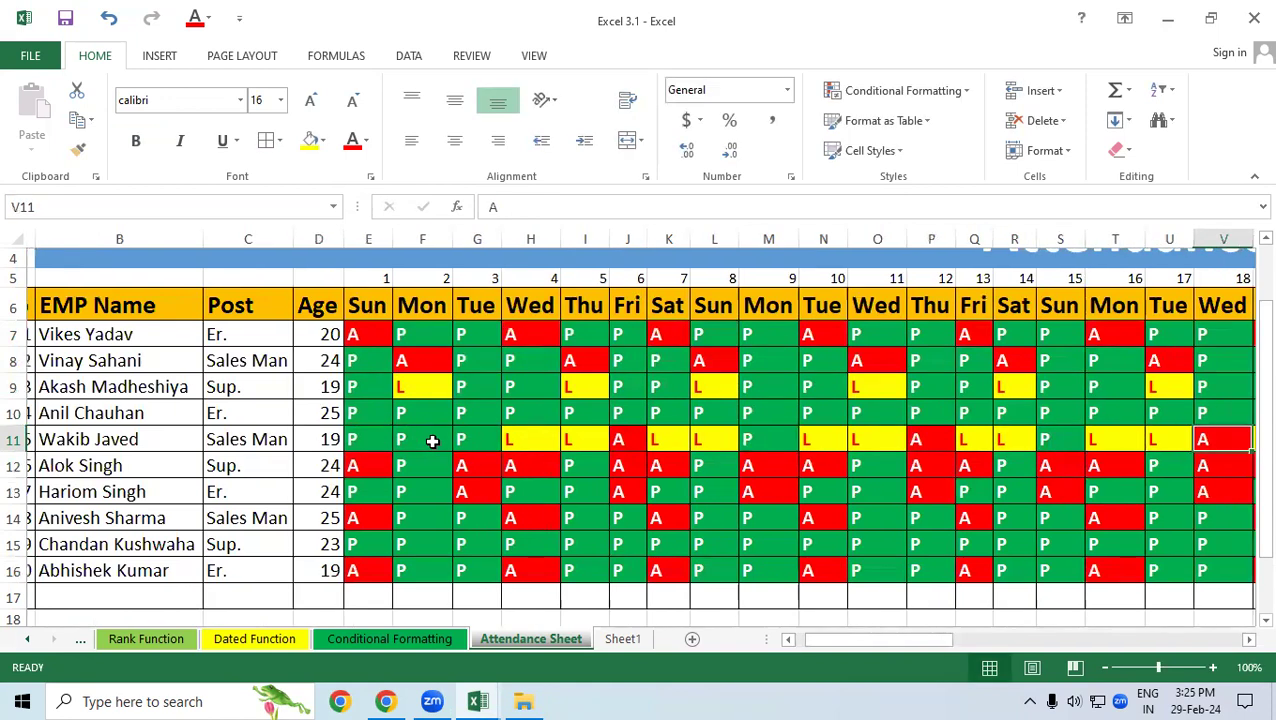
key(Tab)
key(Tab)
key(Tab)
key(Tab)
key(Tab)
key(Tab)
key(Tab)
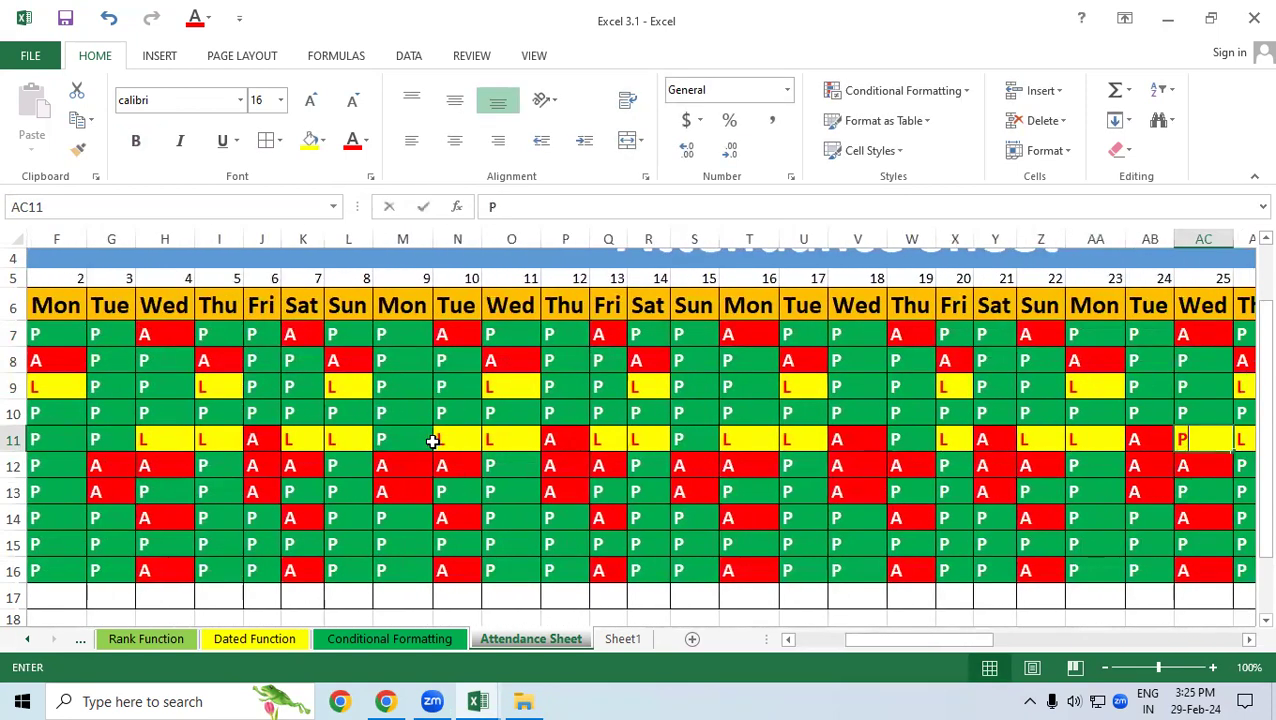
key(Tab)
key(Tab)
key(Tab)
key(Tab)
key(Tab)
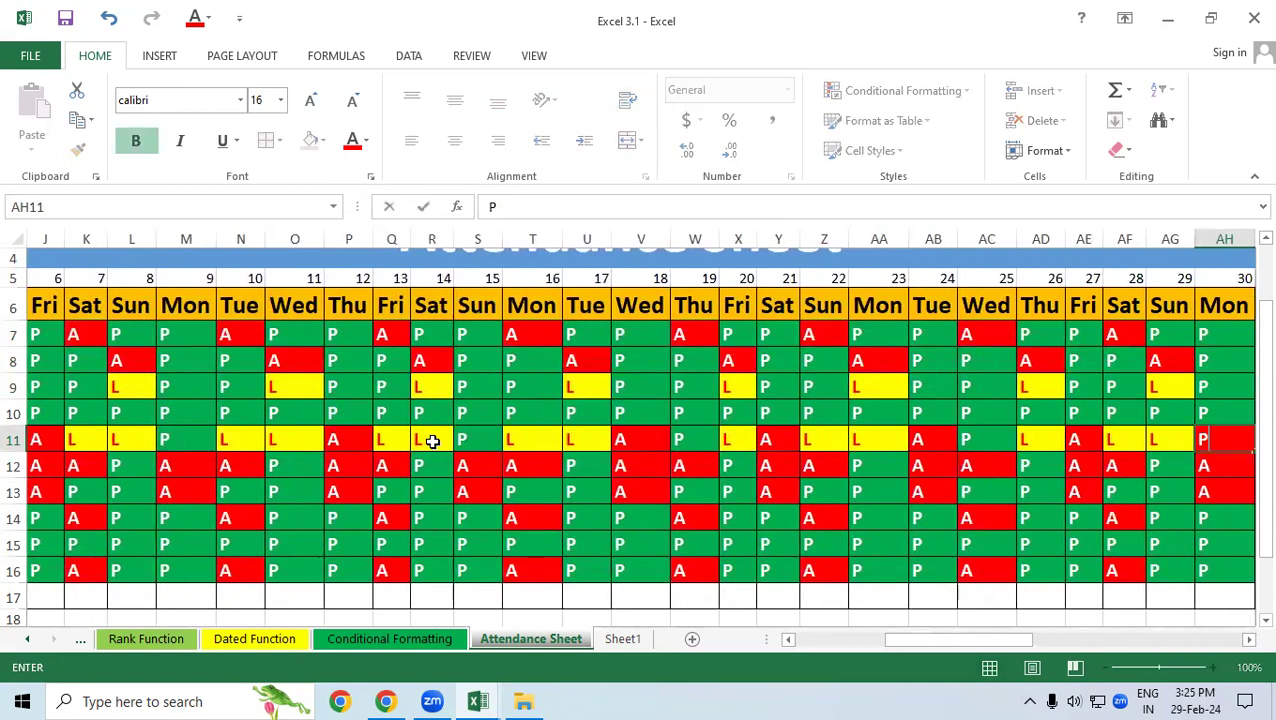
key(Tab)
key(Tab)
key(Tab)
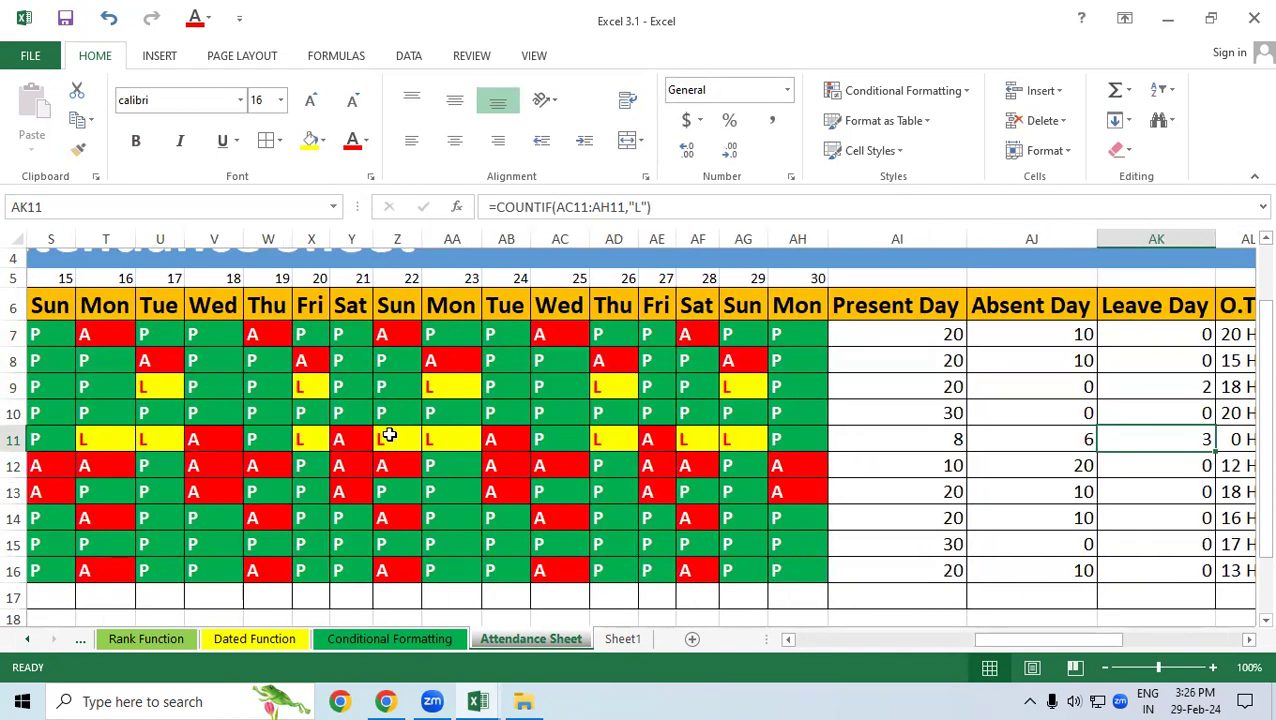
drag(385, 336, 379, 572)
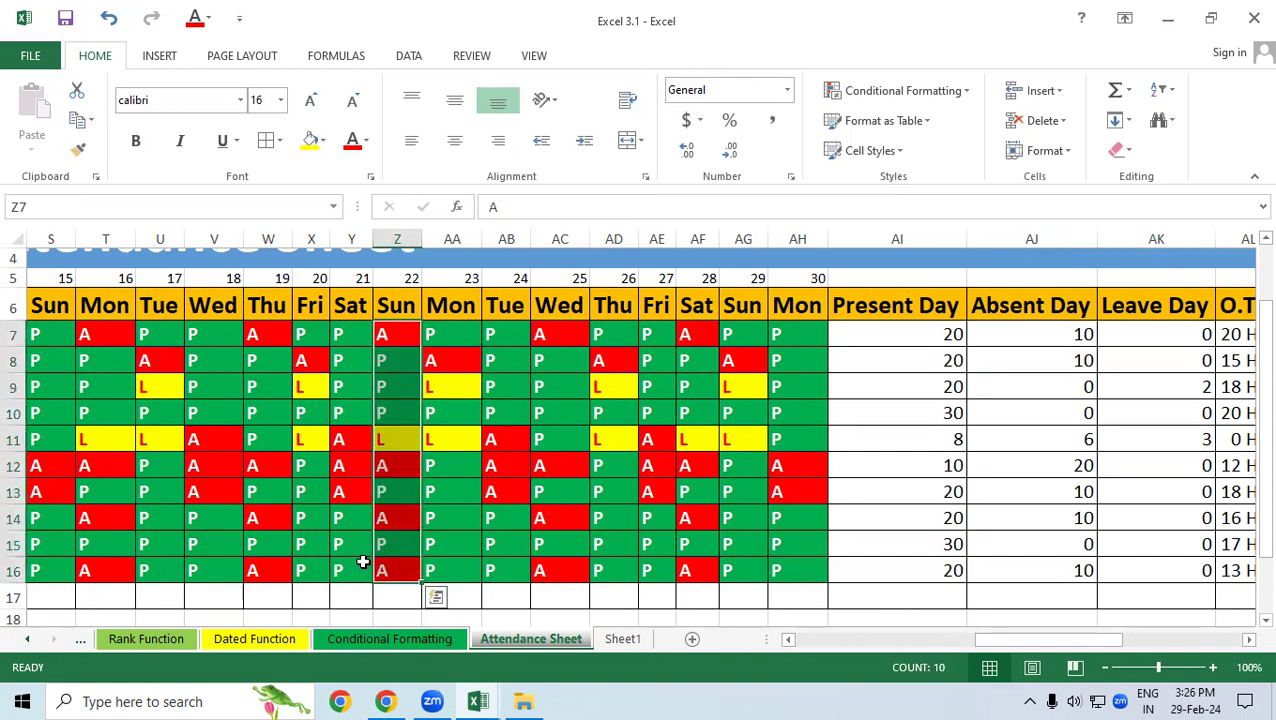
- Clear the Sunday 22 entries in Z7:Z16 and fill that column yellow
key(Delete)
click(310, 142)
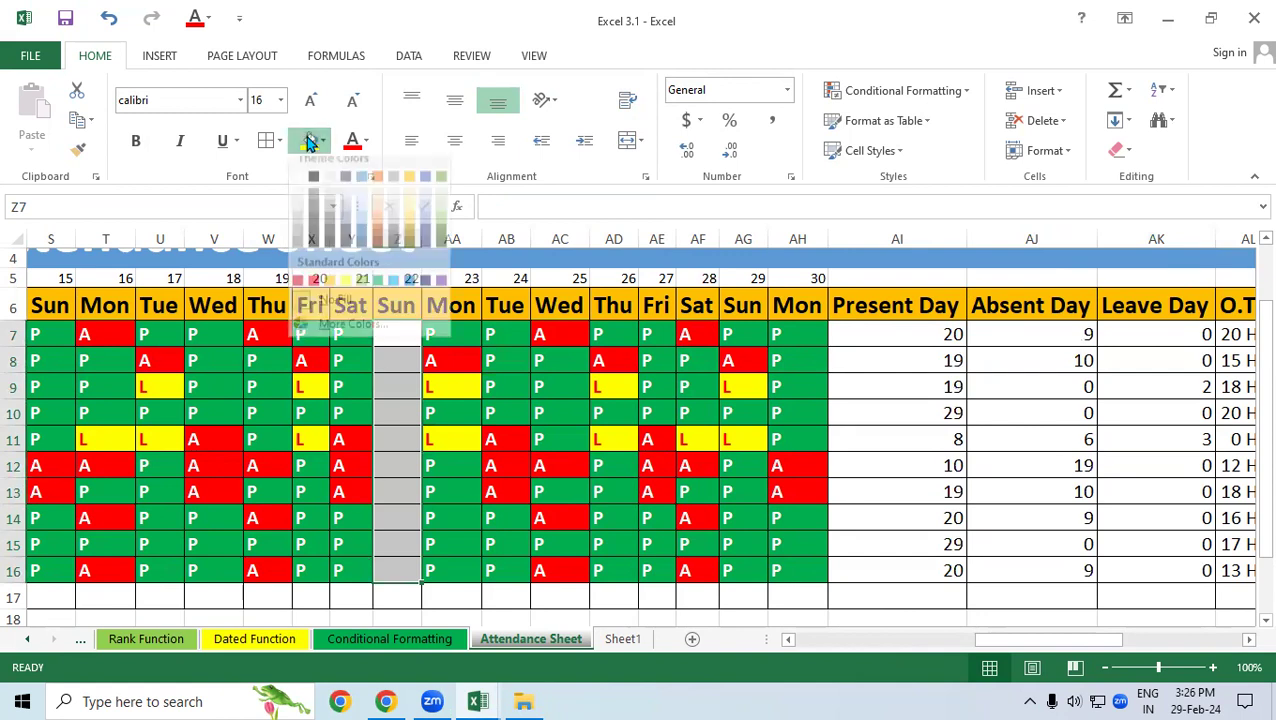
click(341, 289)
click(470, 420)
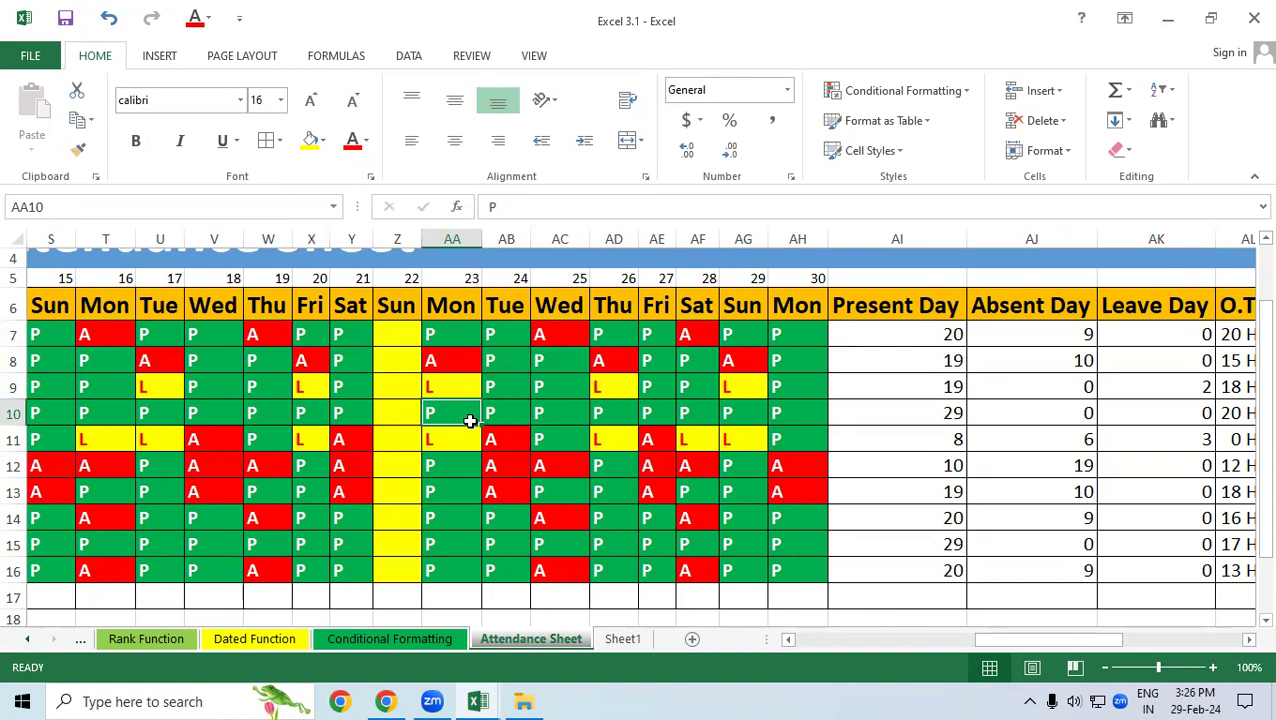
mouse_move(895, 336)
mouse_down()
mouse_move(877, 419)
mouse_move(885, 560)
mouse_up()
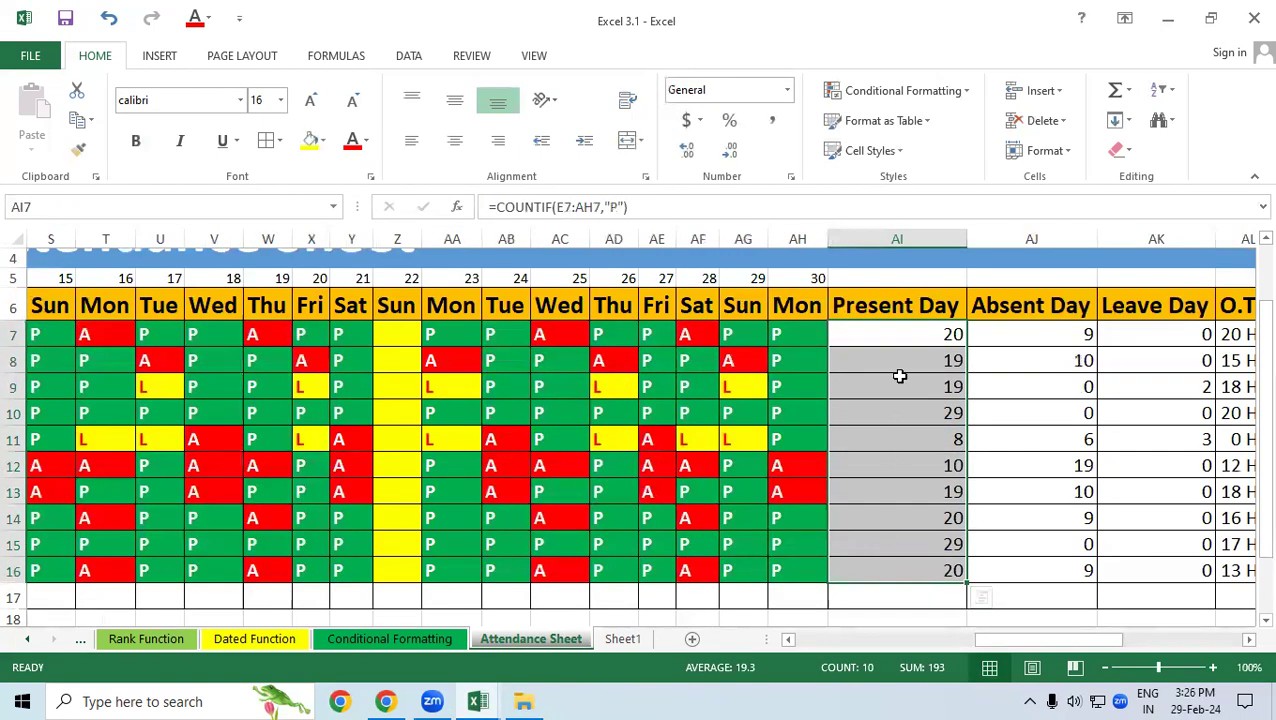
- Paste the Present Day totals AI7:AI16 into Attendance E6 on Sheet1, then delete the #REF! results
drag(894, 333, 918, 562)
key(ctrl+c)
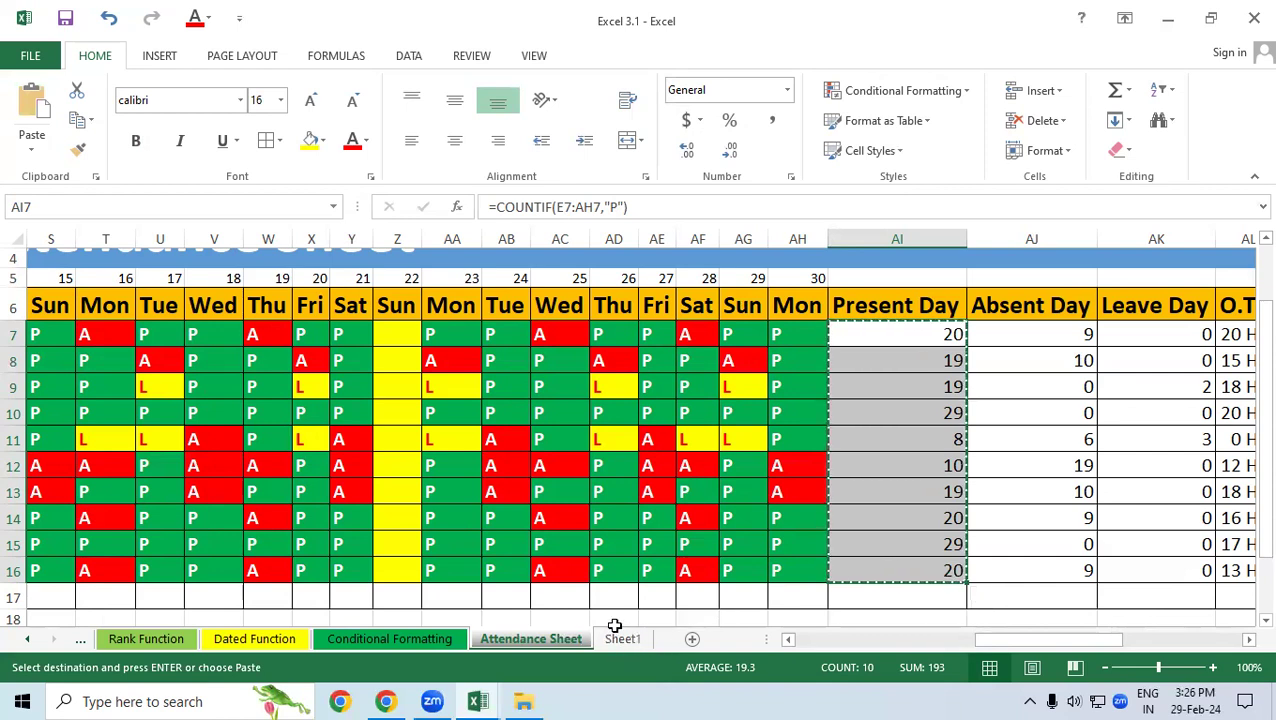
click(621, 639)
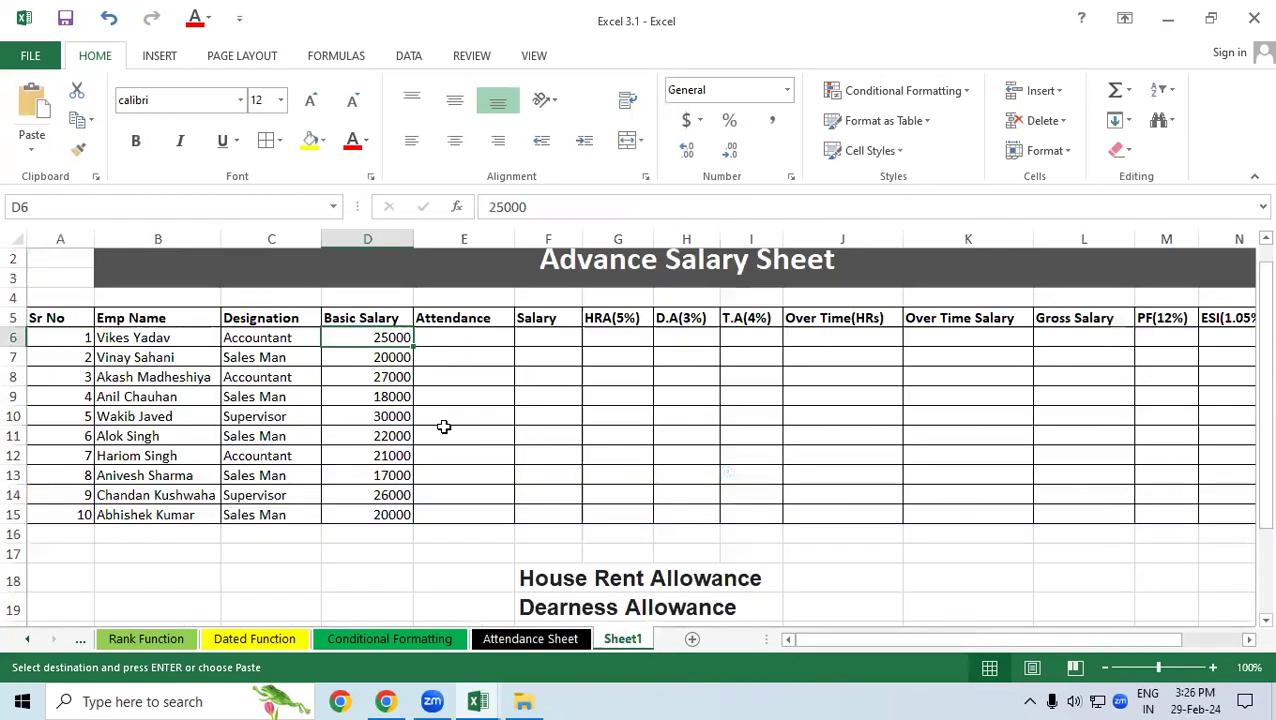
click(450, 336)
key(ctrl+v)
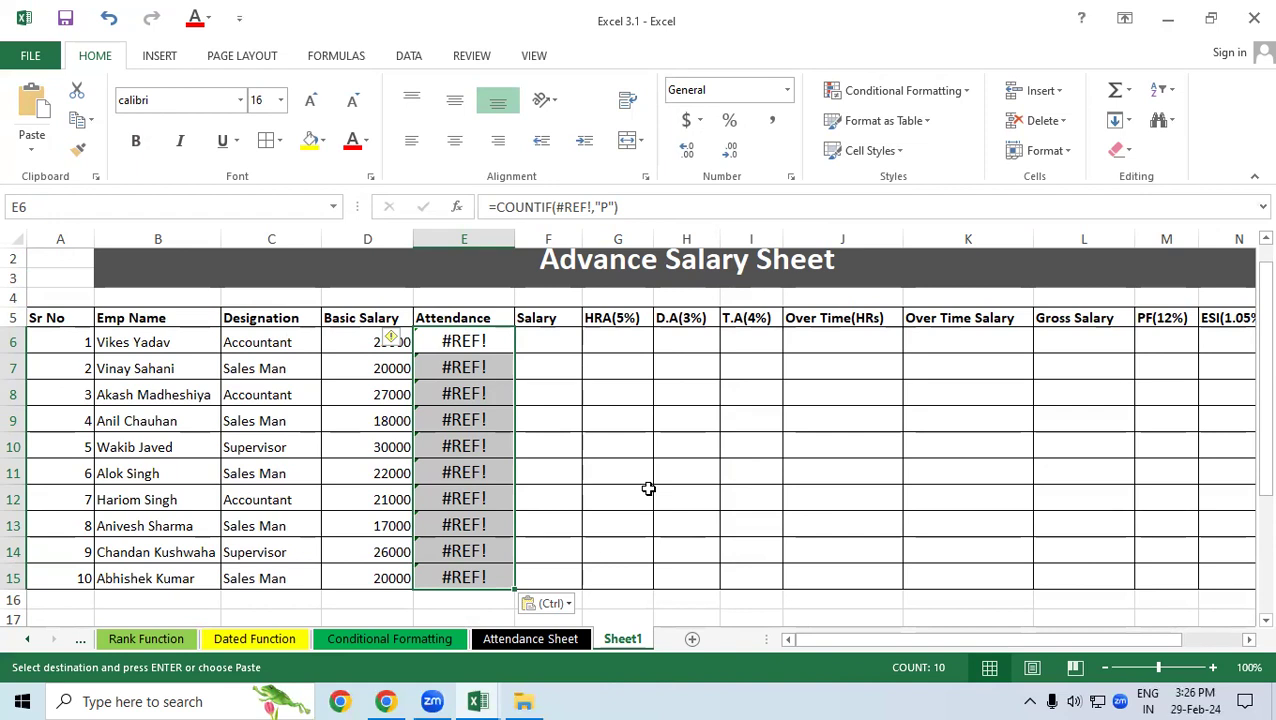
key(Delete)
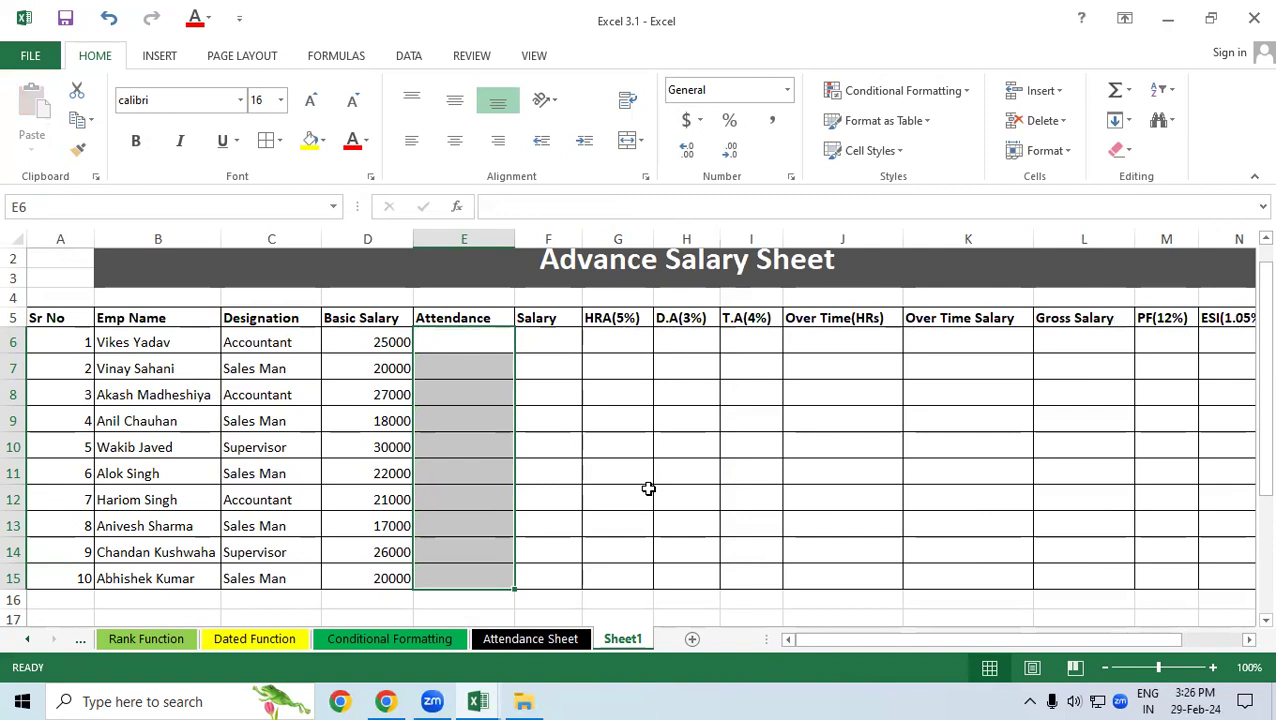
- Copy the ten Present Day totals AI7:AI16 on the Attendance Sheet
click(648, 488)
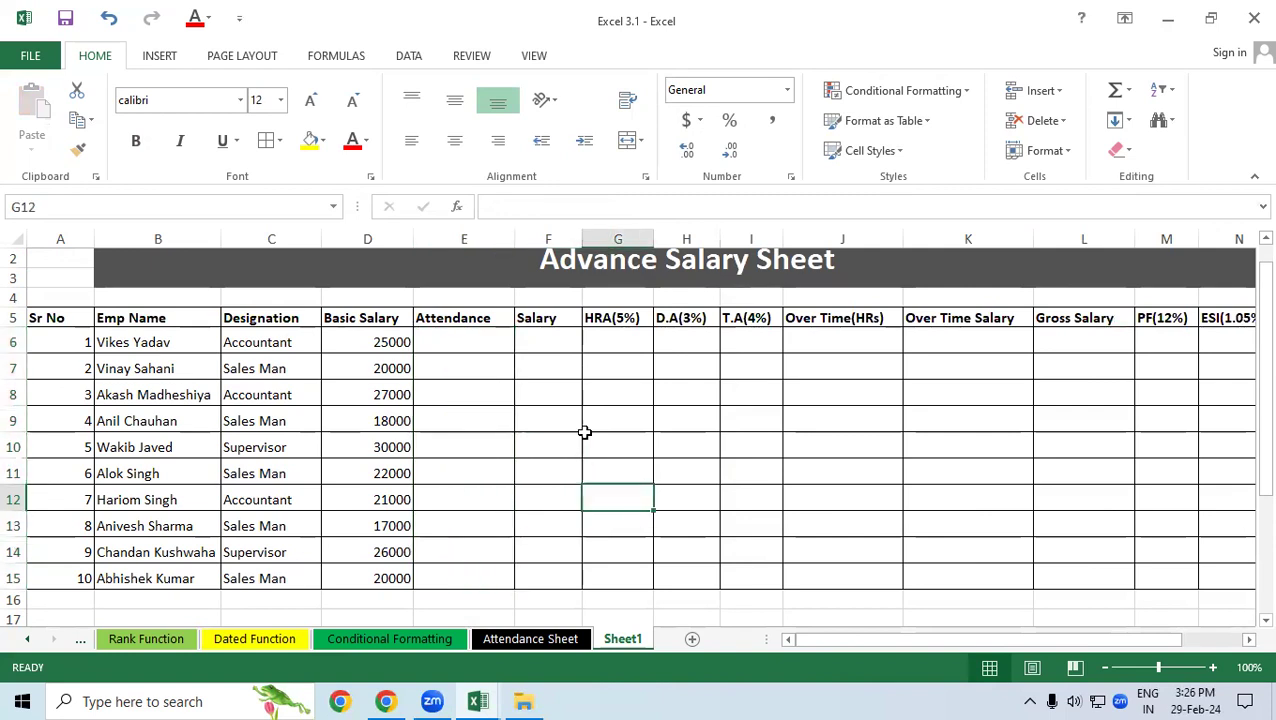
click(510, 648)
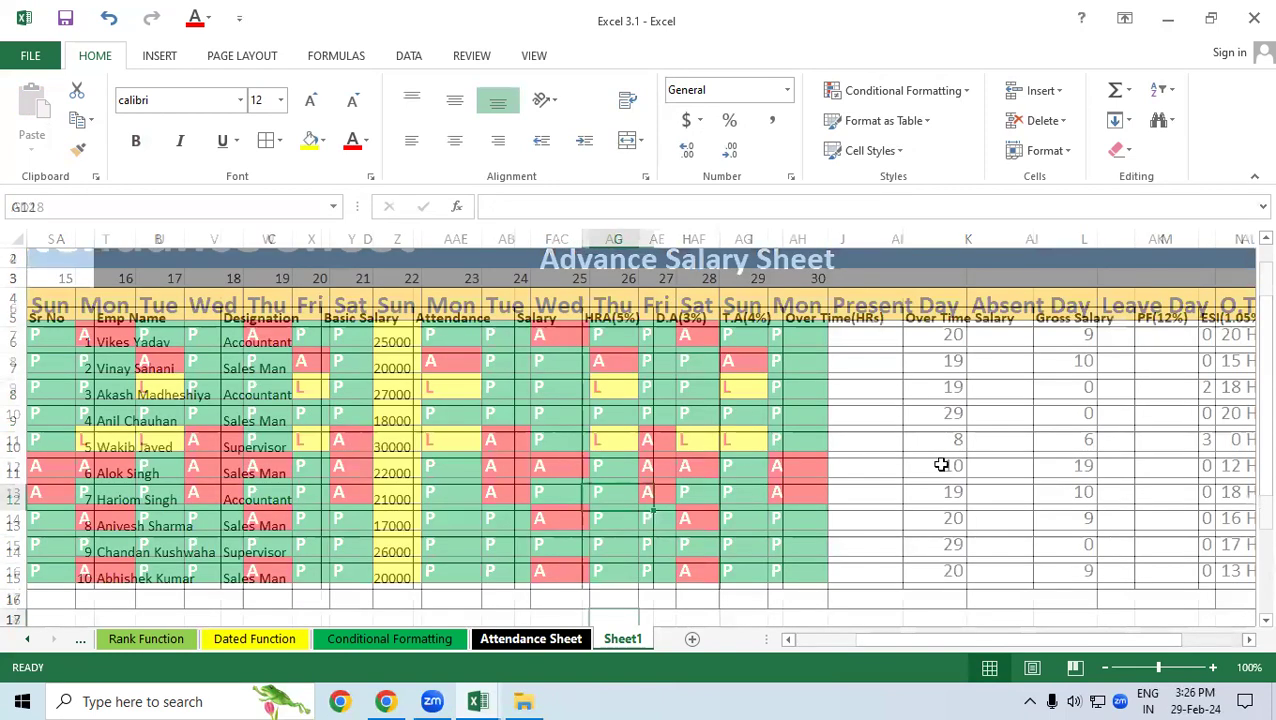
scroll(940, 461, down, 1)
mouse_move(840, 333)
mouse_down()
mouse_move(903, 524)
mouse_move(903, 568)
mouse_up()
right_click(883, 364)
click(960, 340)
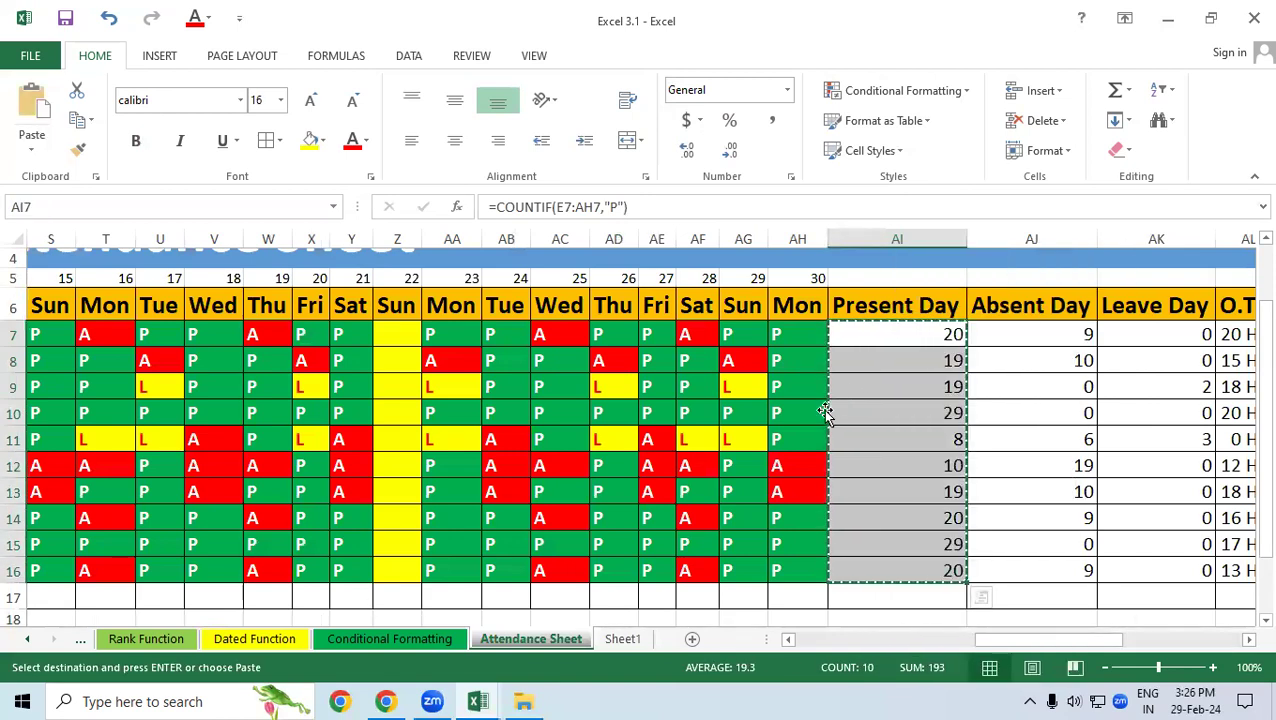
- Paste Link the totals into Attendance cells E6:E15, showing 20, 19, 19, 29, 8 and so on
click(622, 640)
click(478, 342)
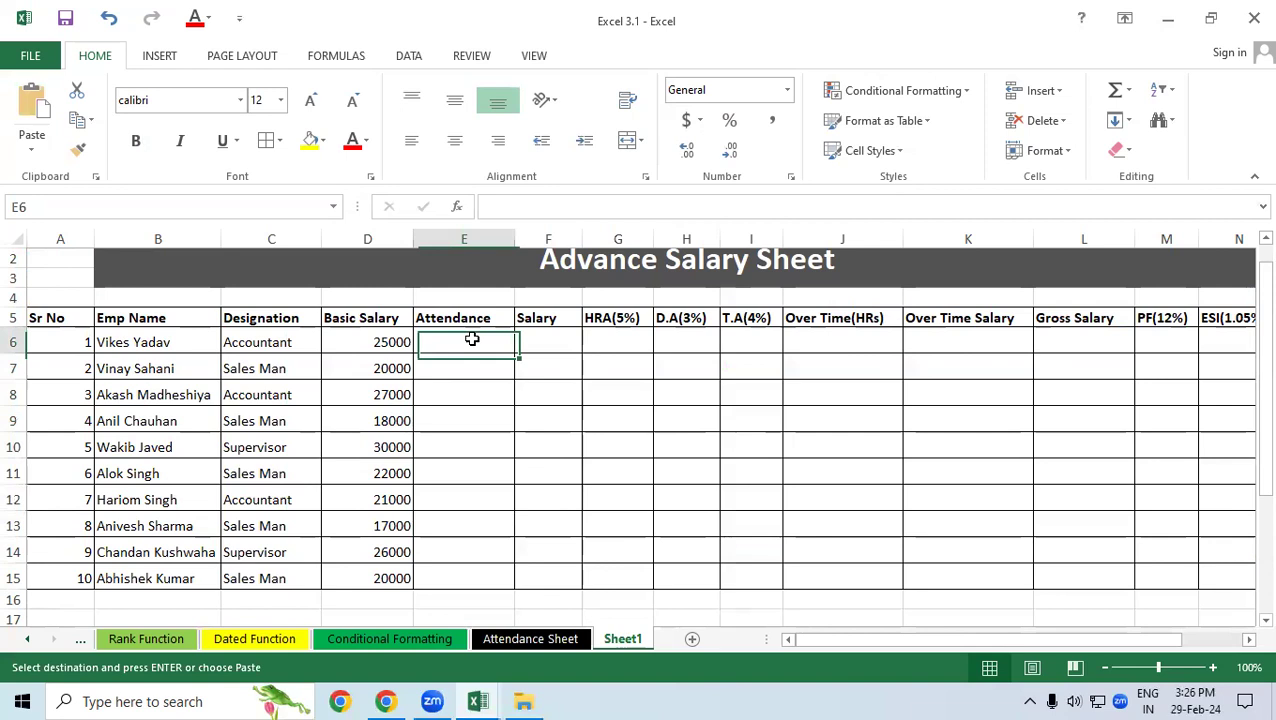
right_click(478, 342)
mouse_move(546, 414)
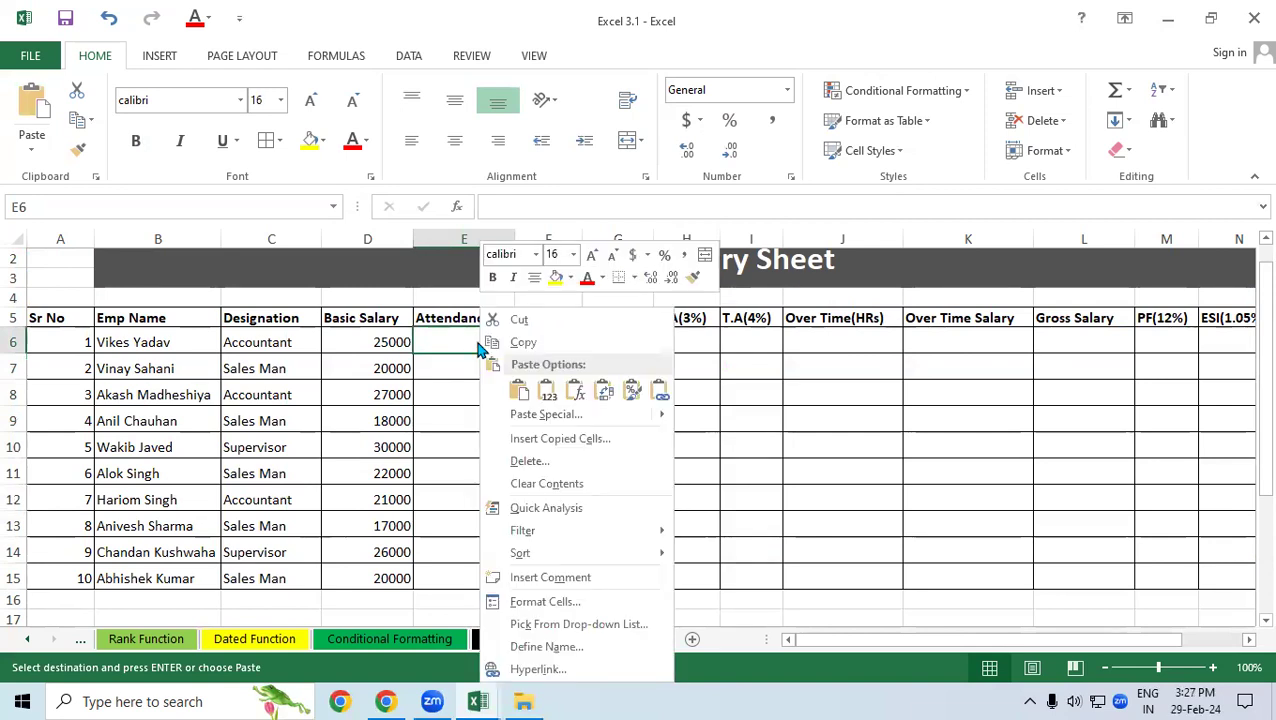
click(555, 415)
click(430, 540)
click(586, 496)
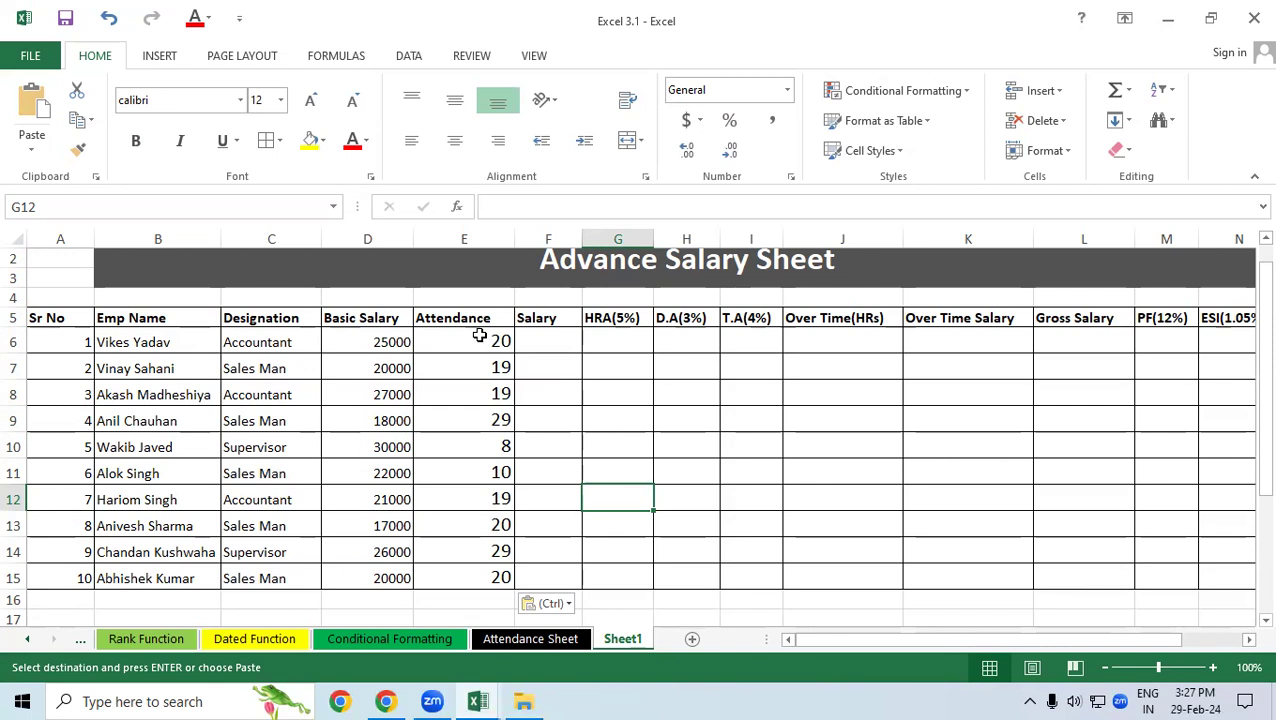
- Inspect the link formula behind the first employee's Attendance value in E6
click(528, 643)
click(740, 358)
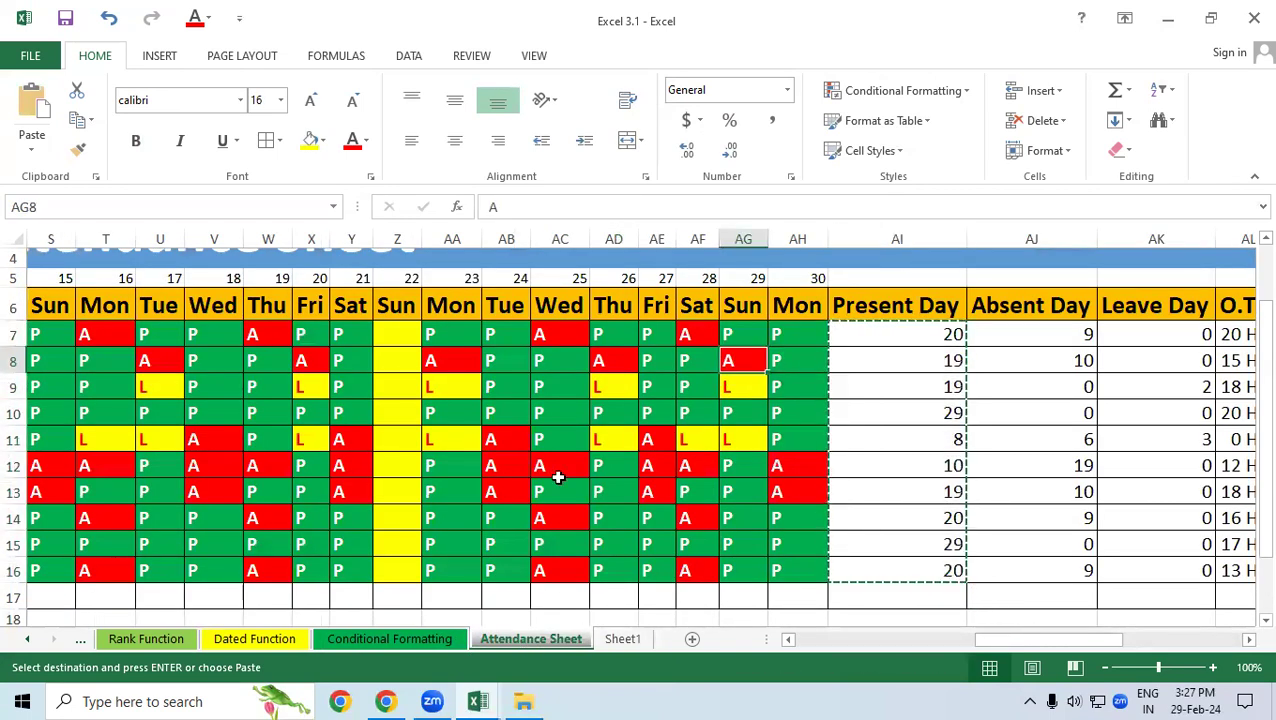
click(600, 638)
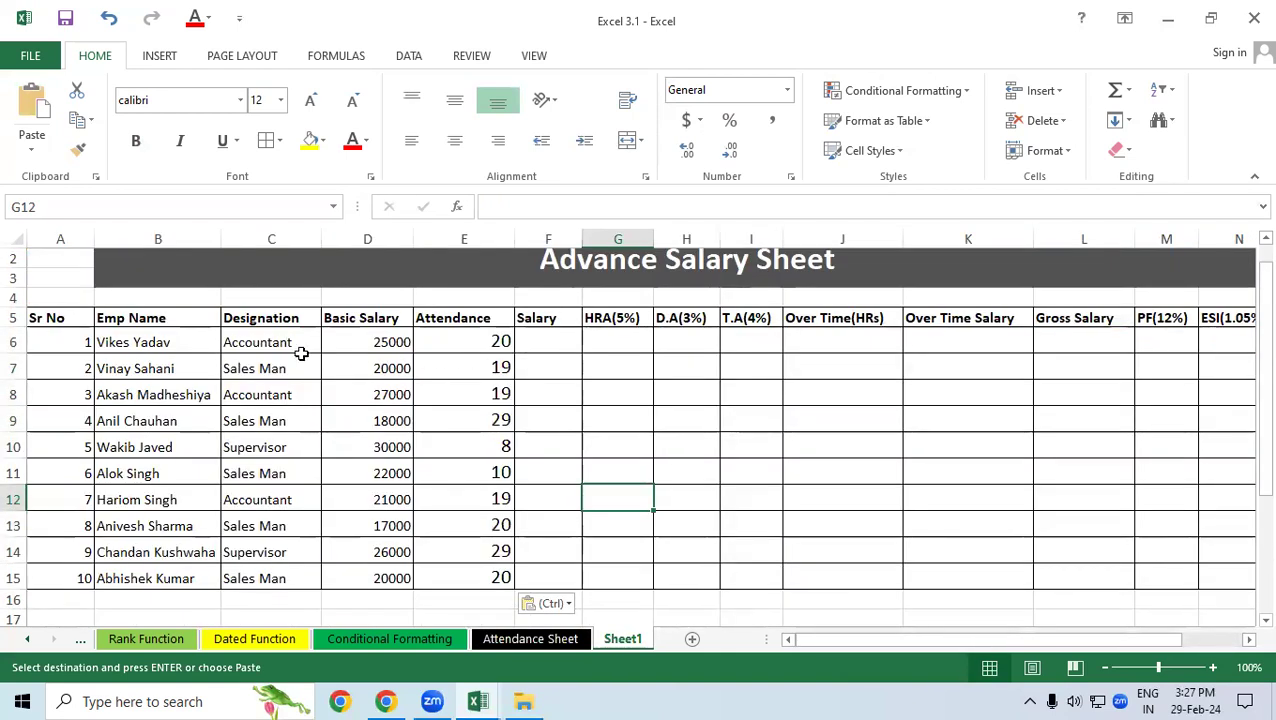
click(160, 342)
click(468, 344)
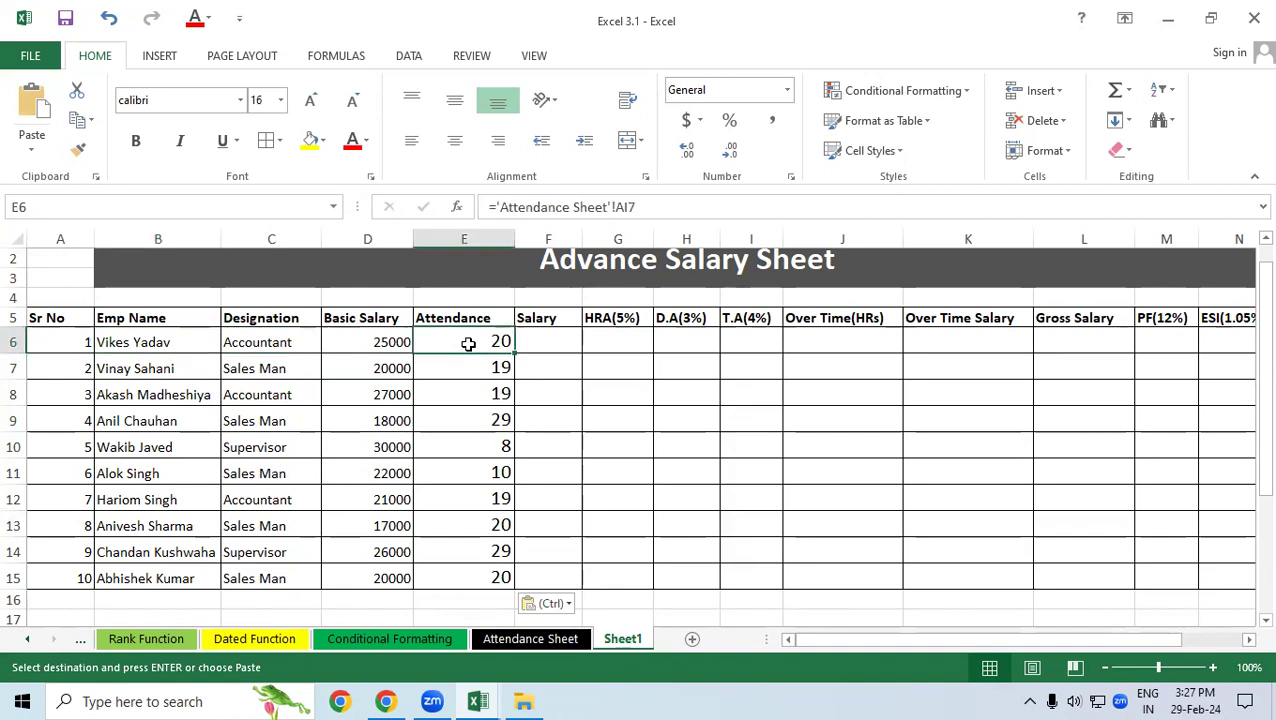
- Mark the first employee P on the 25th (AC7), raising Present Day to 21, and recheck E6:E15
click(535, 640)
click(550, 335)
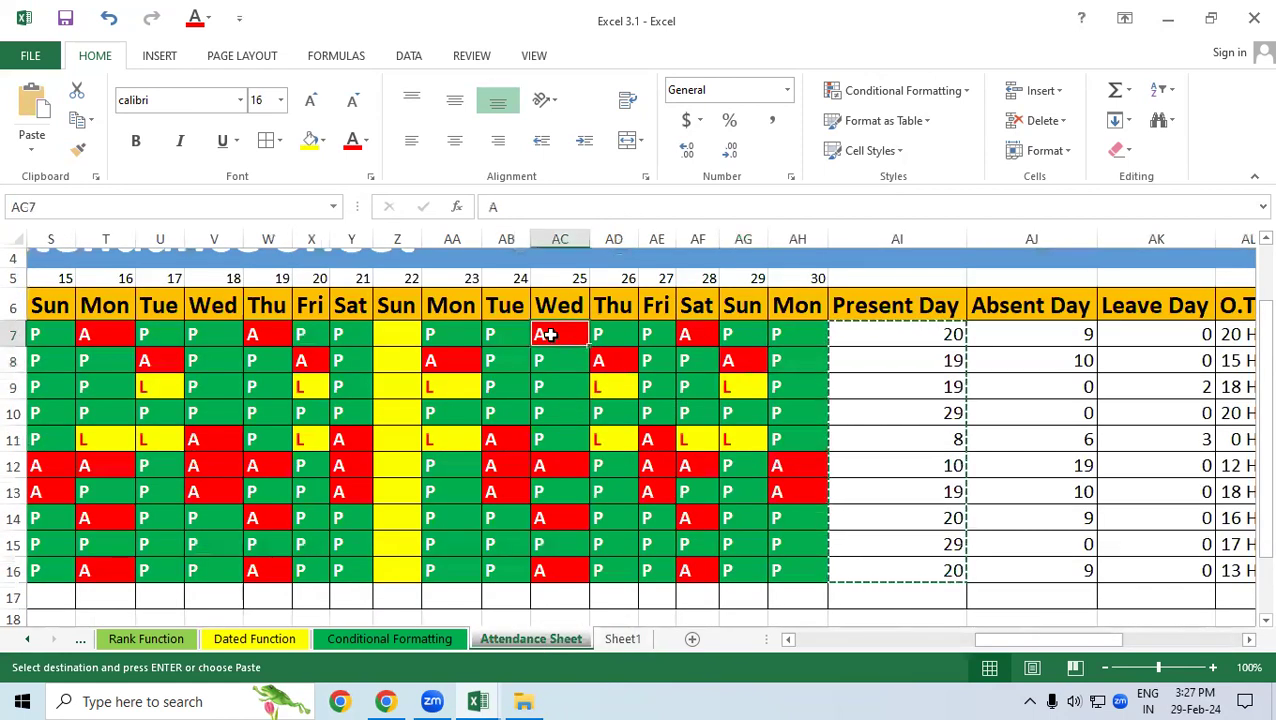
text(P)
key(Return)
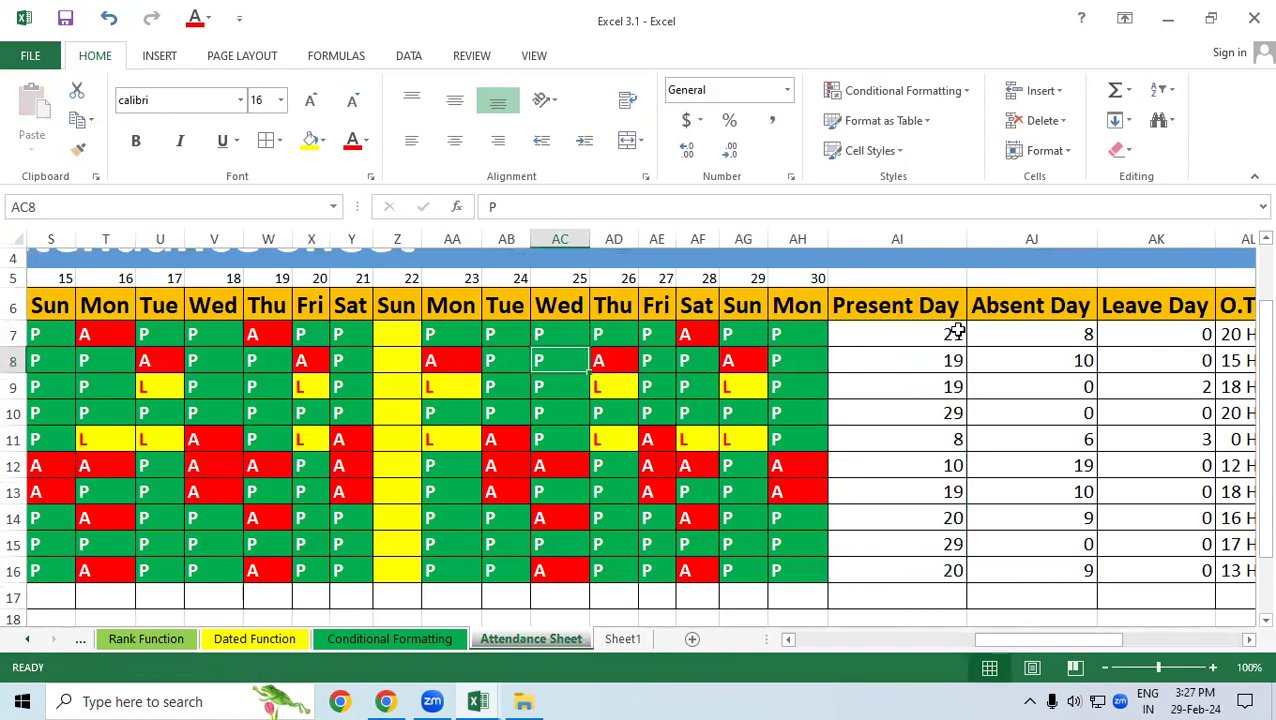
click(955, 334)
click(622, 638)
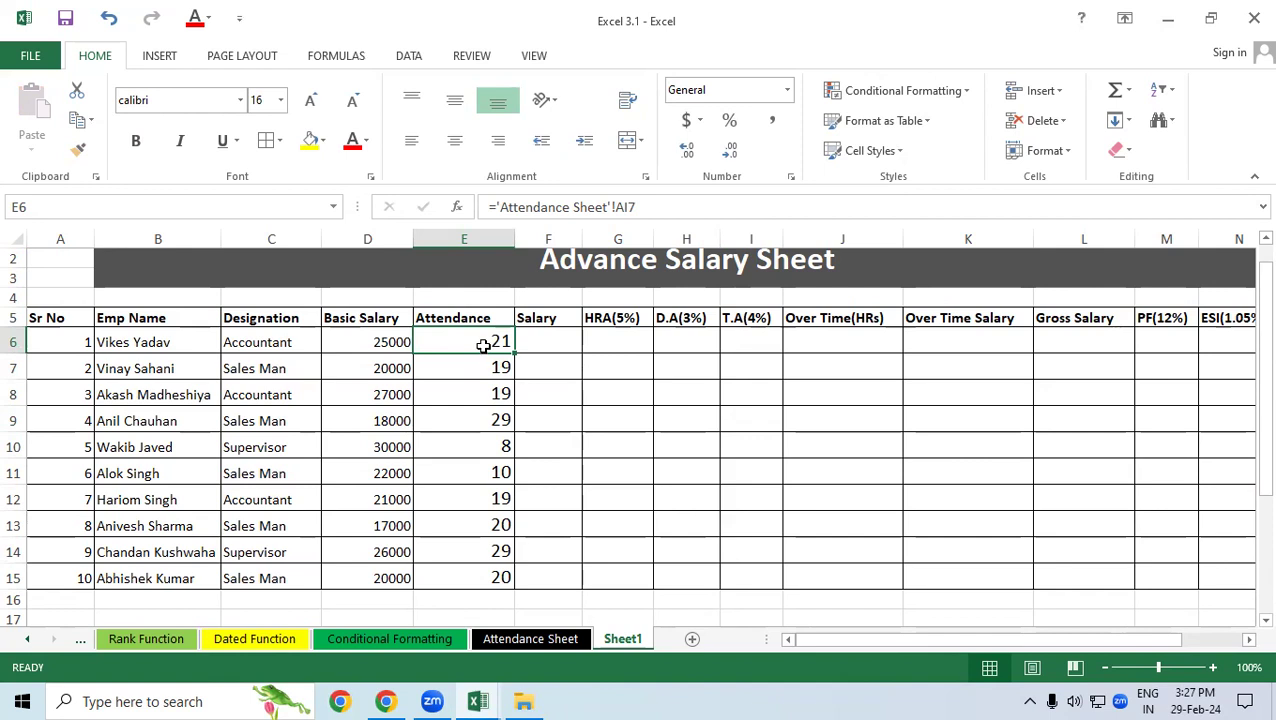
drag(482, 345, 470, 578)
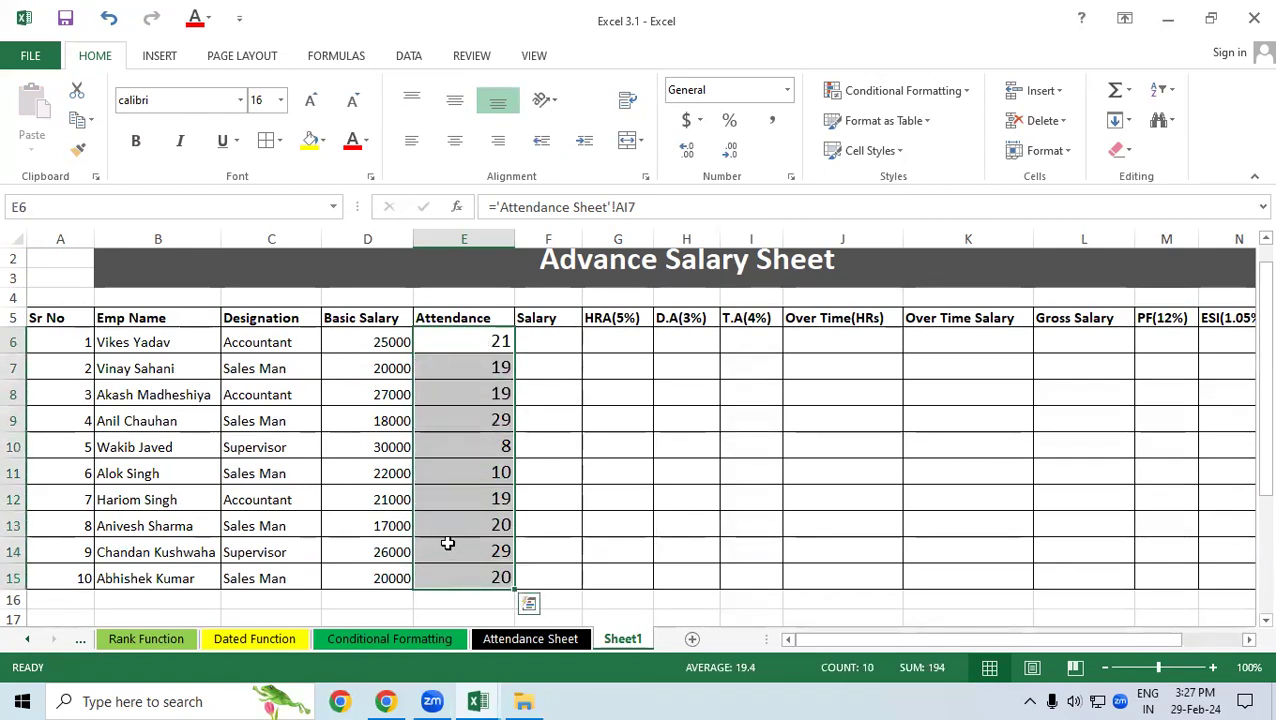
- Clear Attendance cells E6:E15 and copy the Present Day totals AI7:AI16
key(Delete)
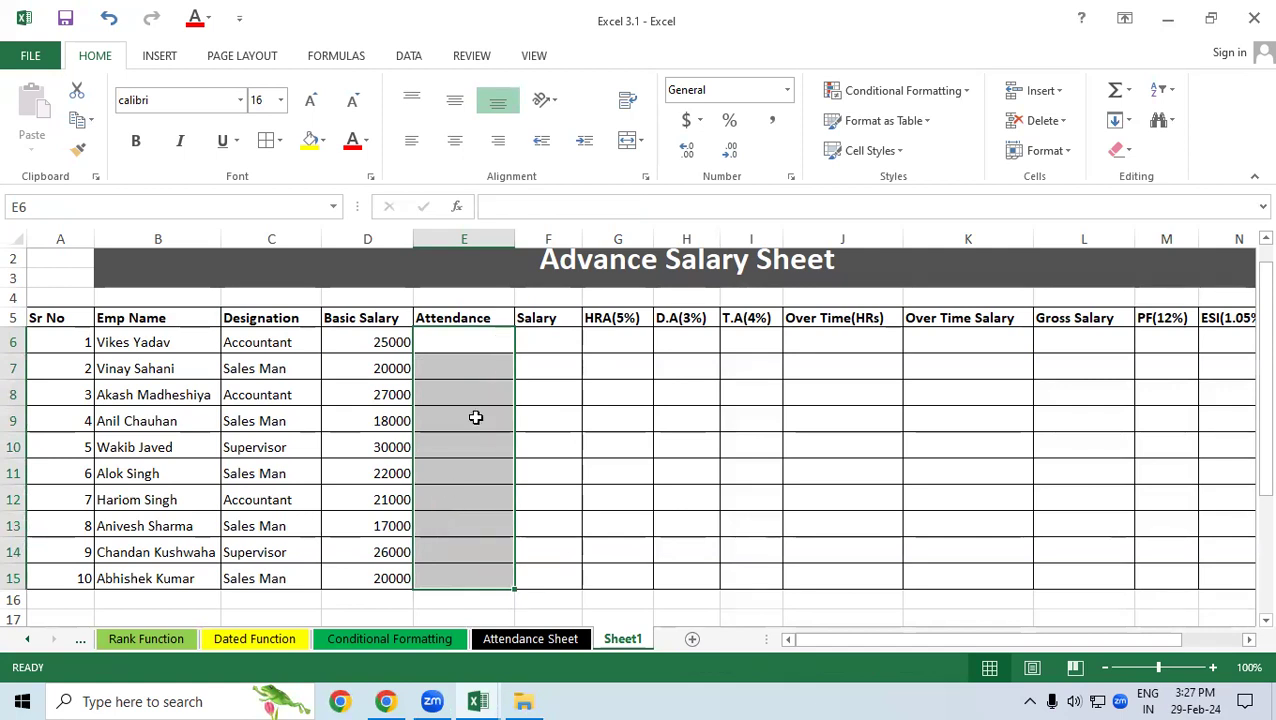
click(485, 397)
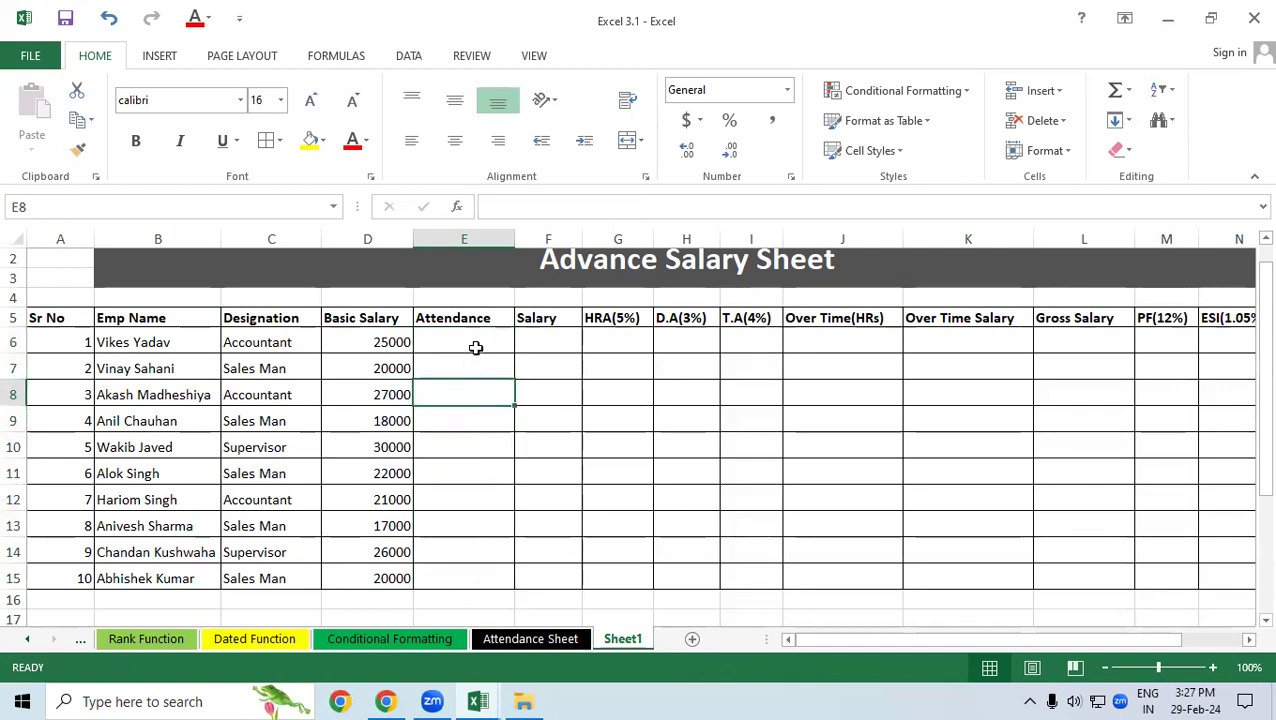
click(518, 640)
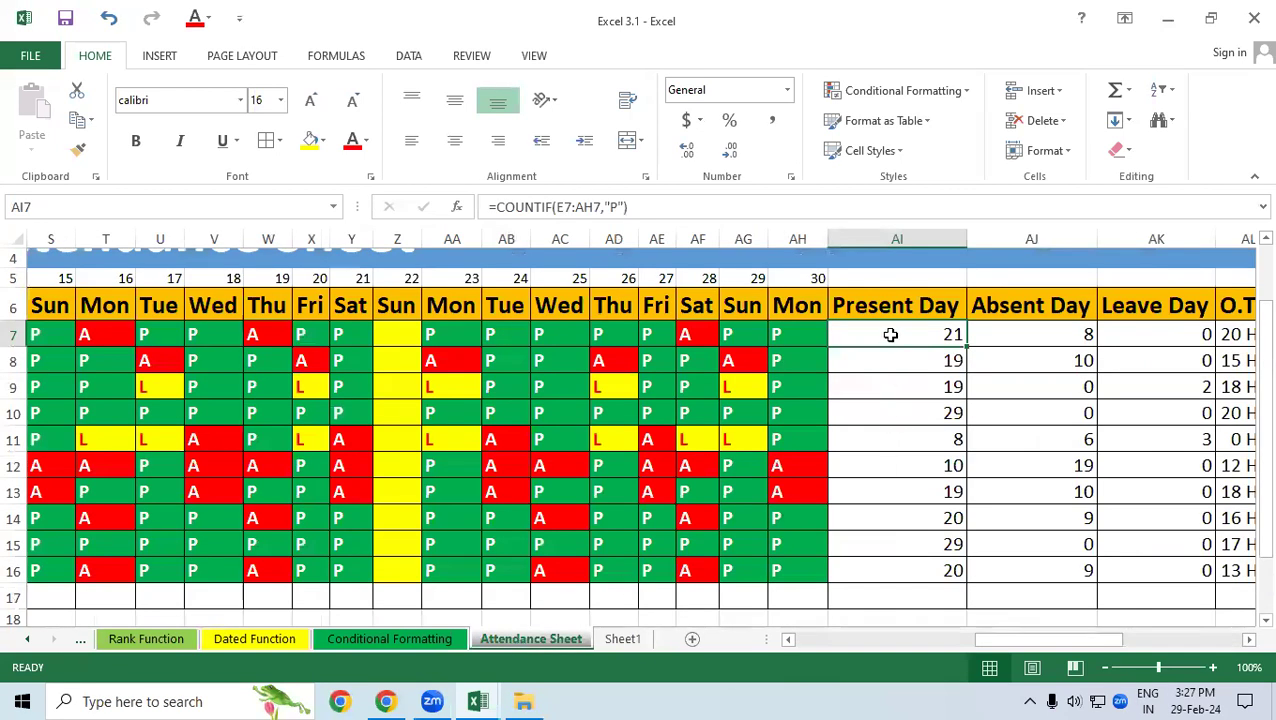
drag(890, 334, 886, 560)
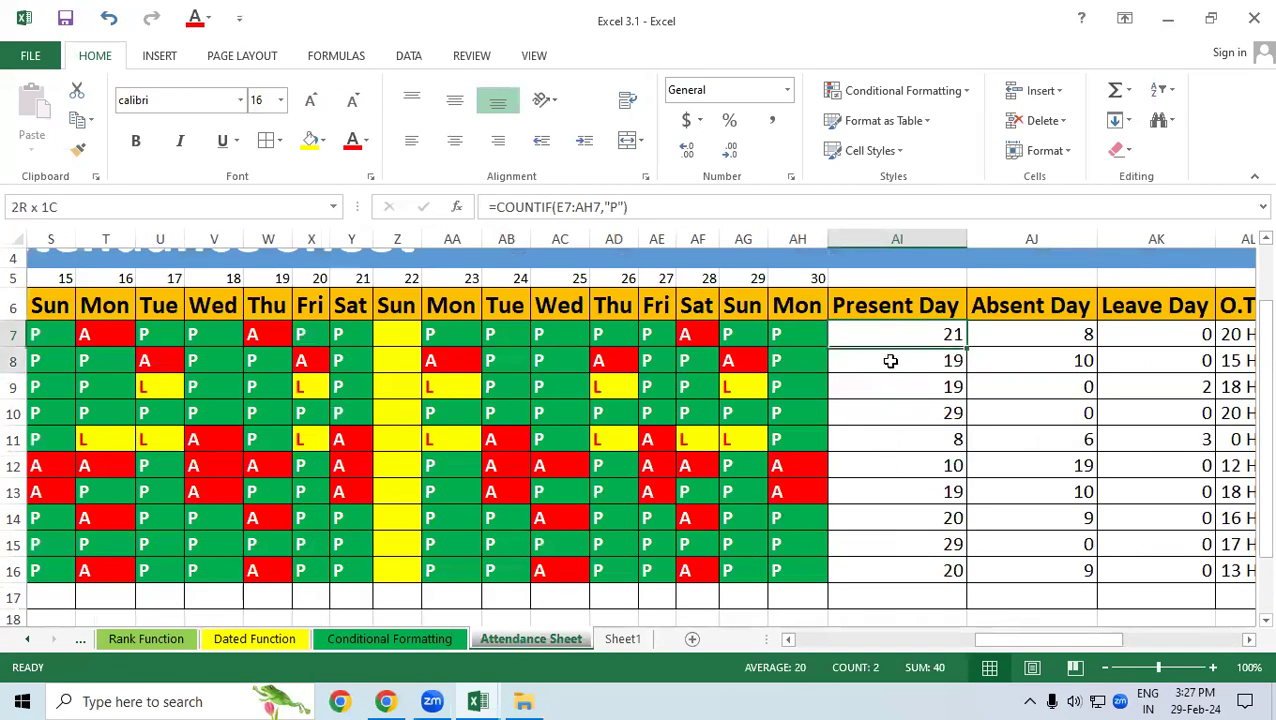
right_click(875, 447)
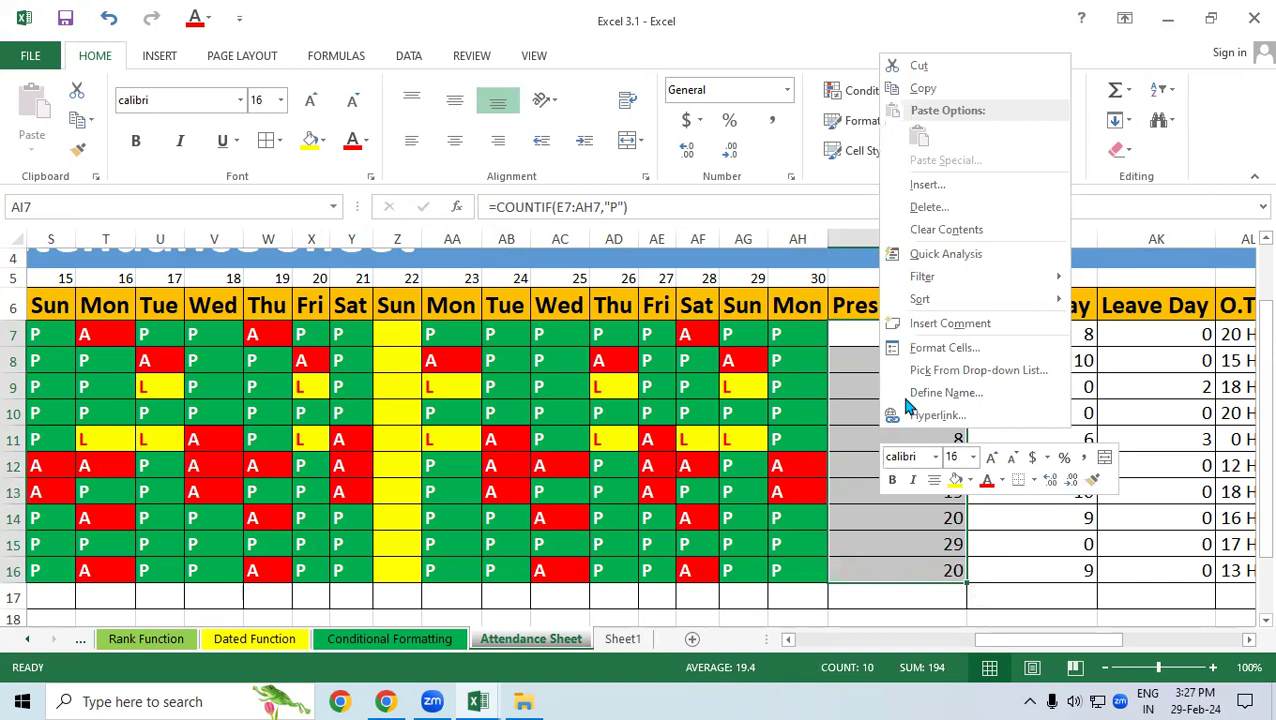
click(922, 88)
- Paste Link the totals into E6:E15, so E6 becomes ='Attendance Sheet'!AI7 showing 21
click(622, 638)
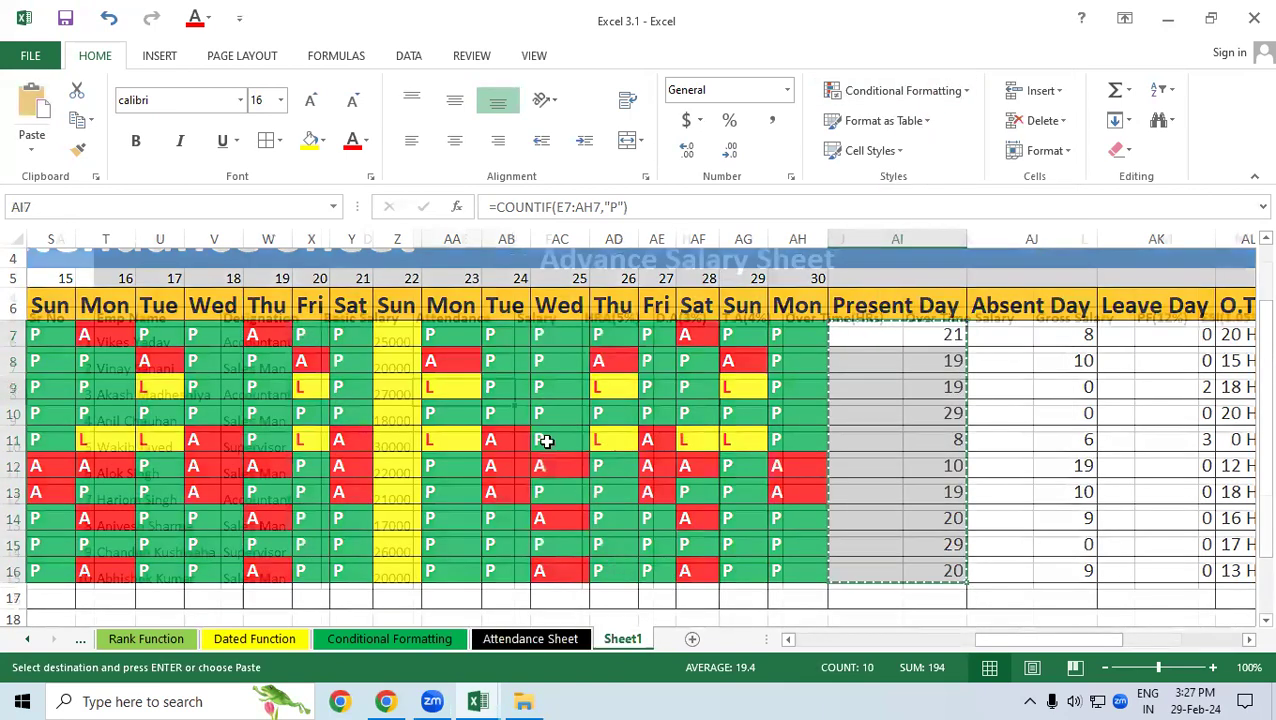
click(421, 340)
right_click(428, 341)
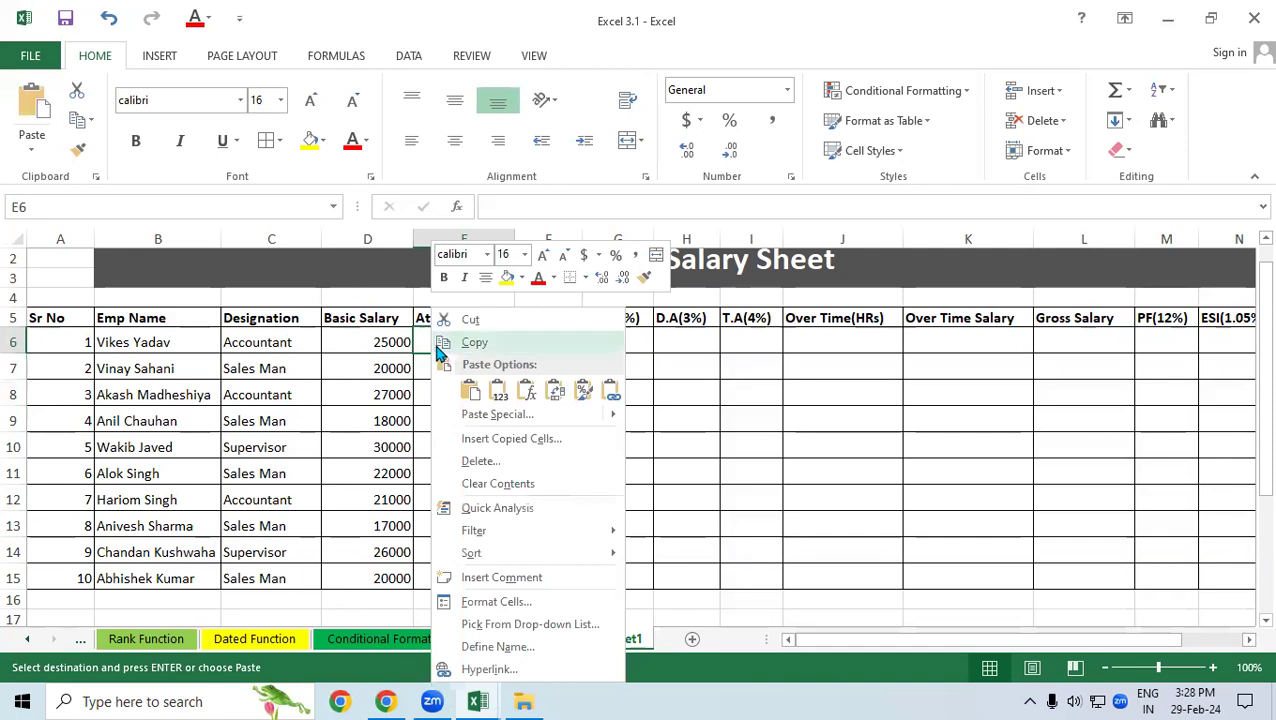
click(497, 414)
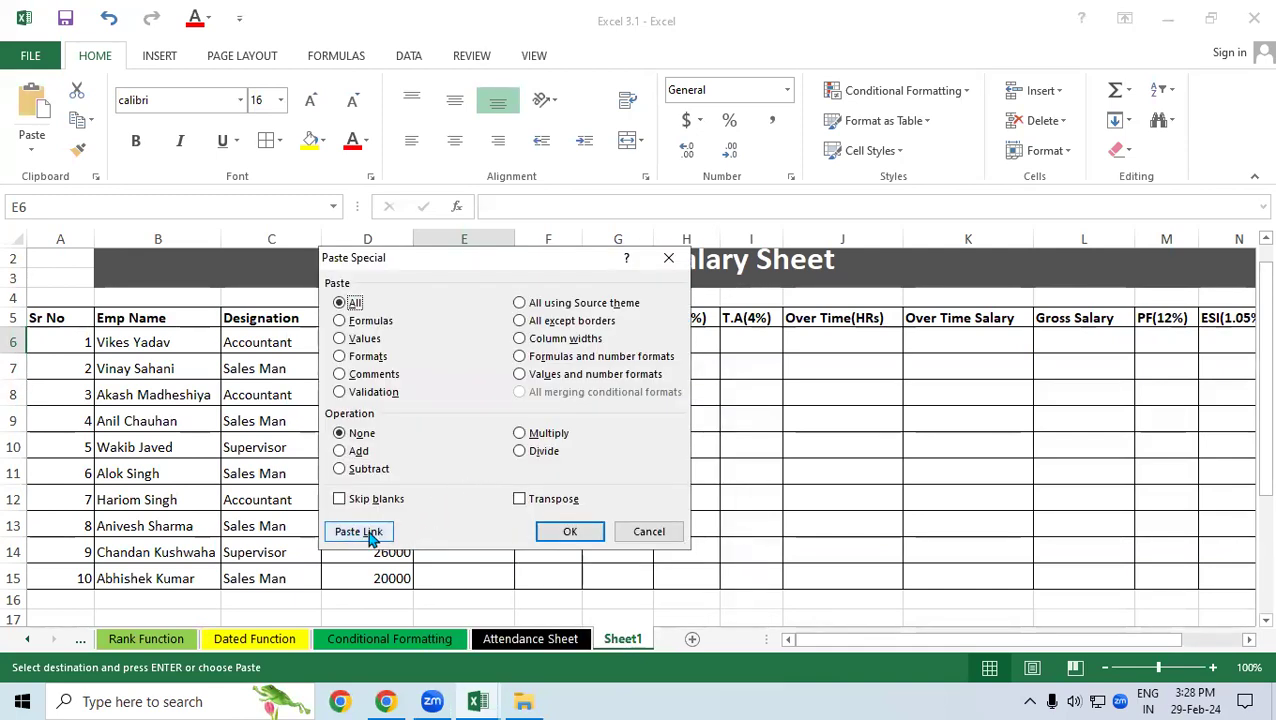
click(368, 532)
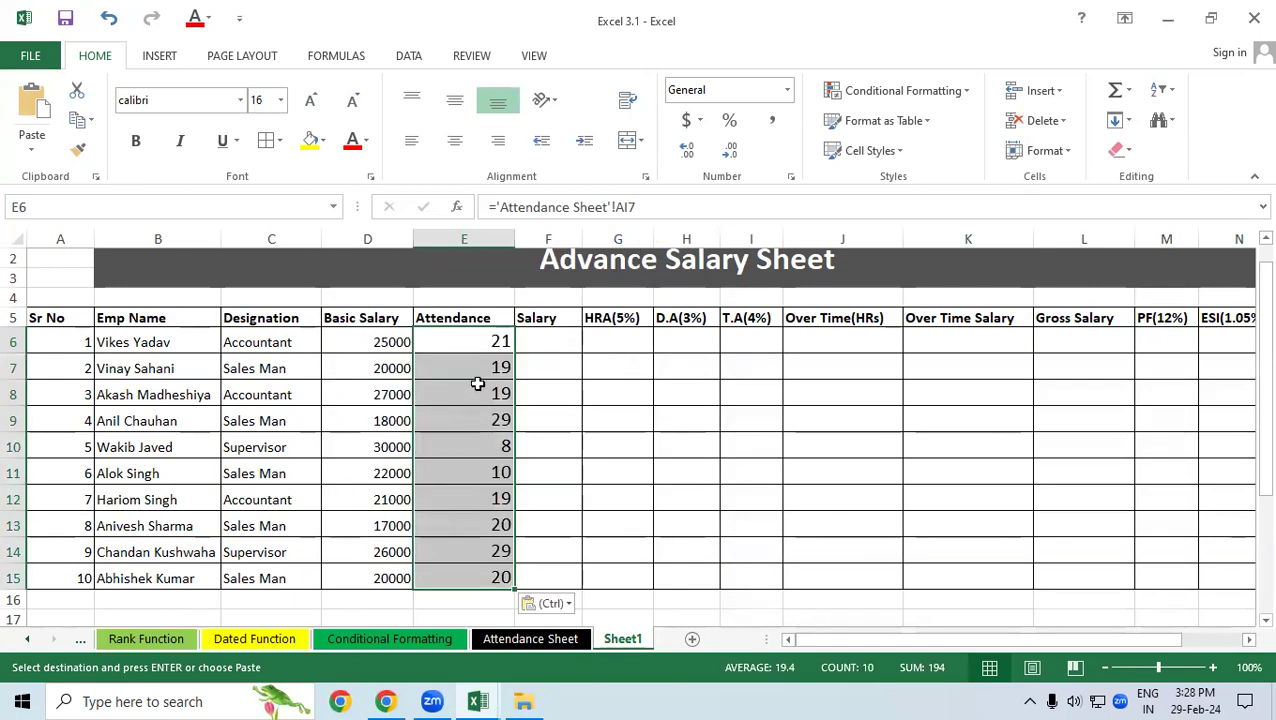
click(562, 333)
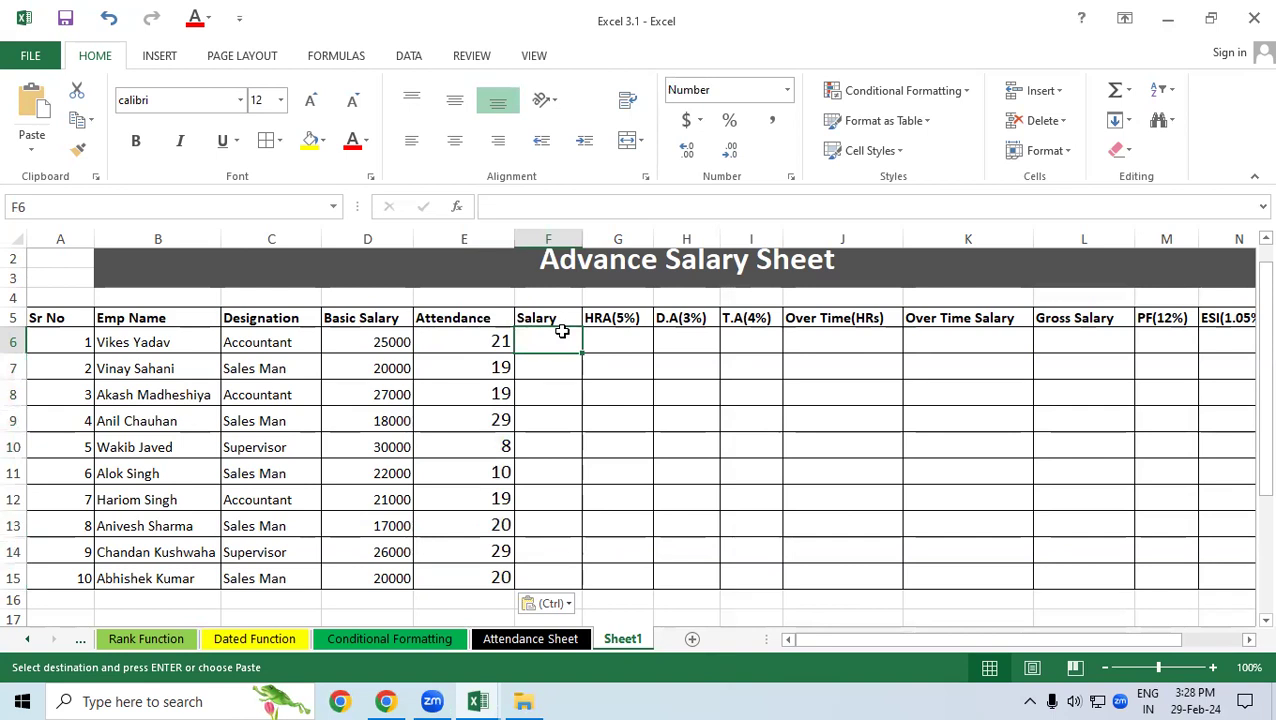
- Enter the salary formula =D6/30*E6 in F6, correcting the first =D6/30 attempt
click(399, 343)
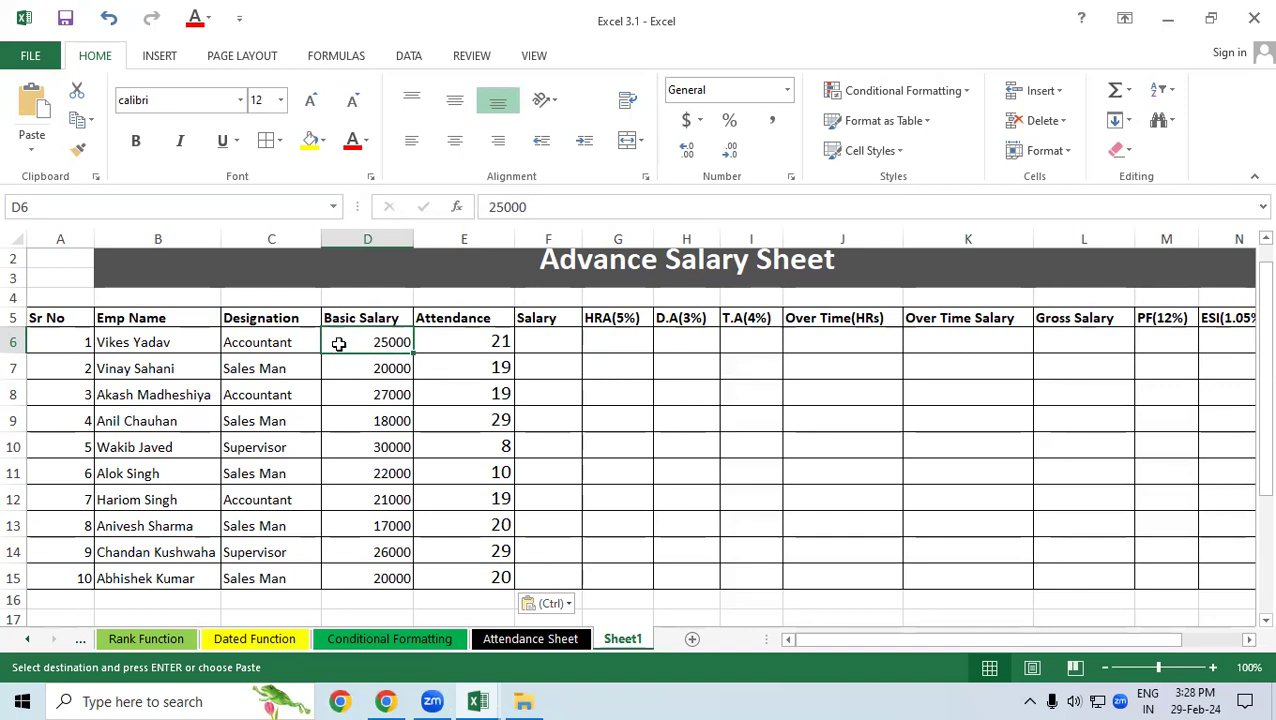
click(497, 341)
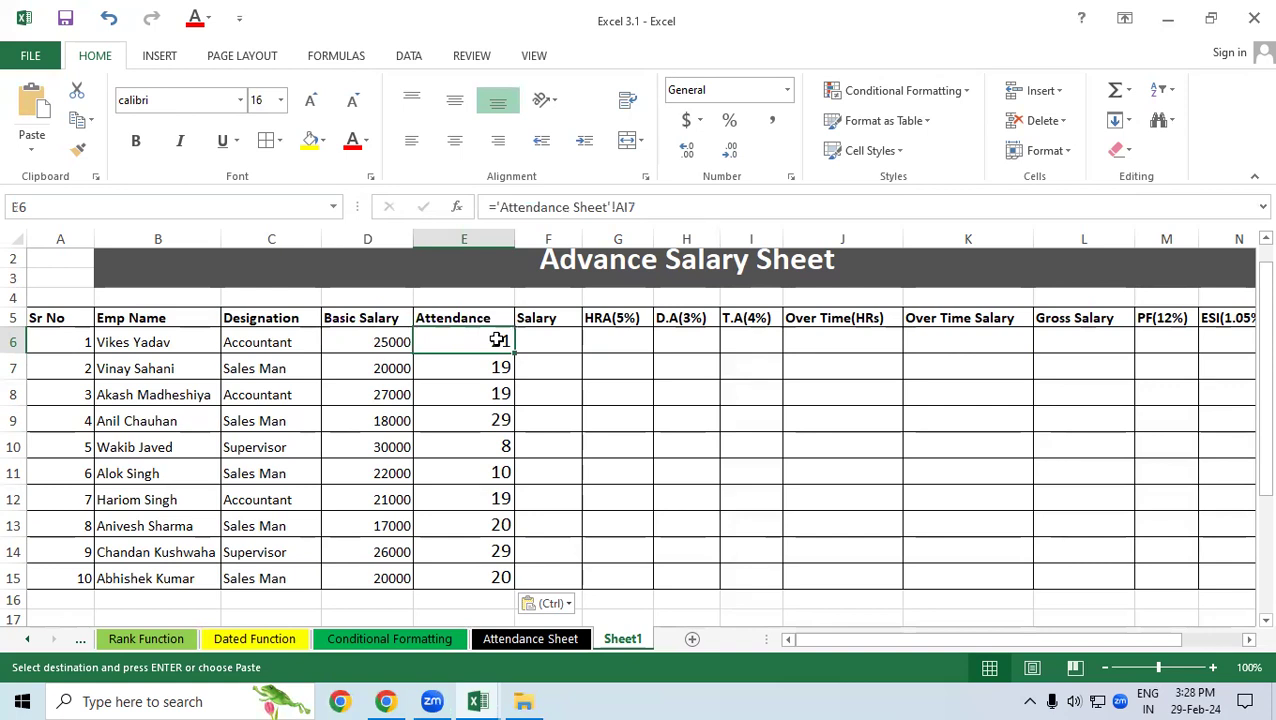
click(540, 336)
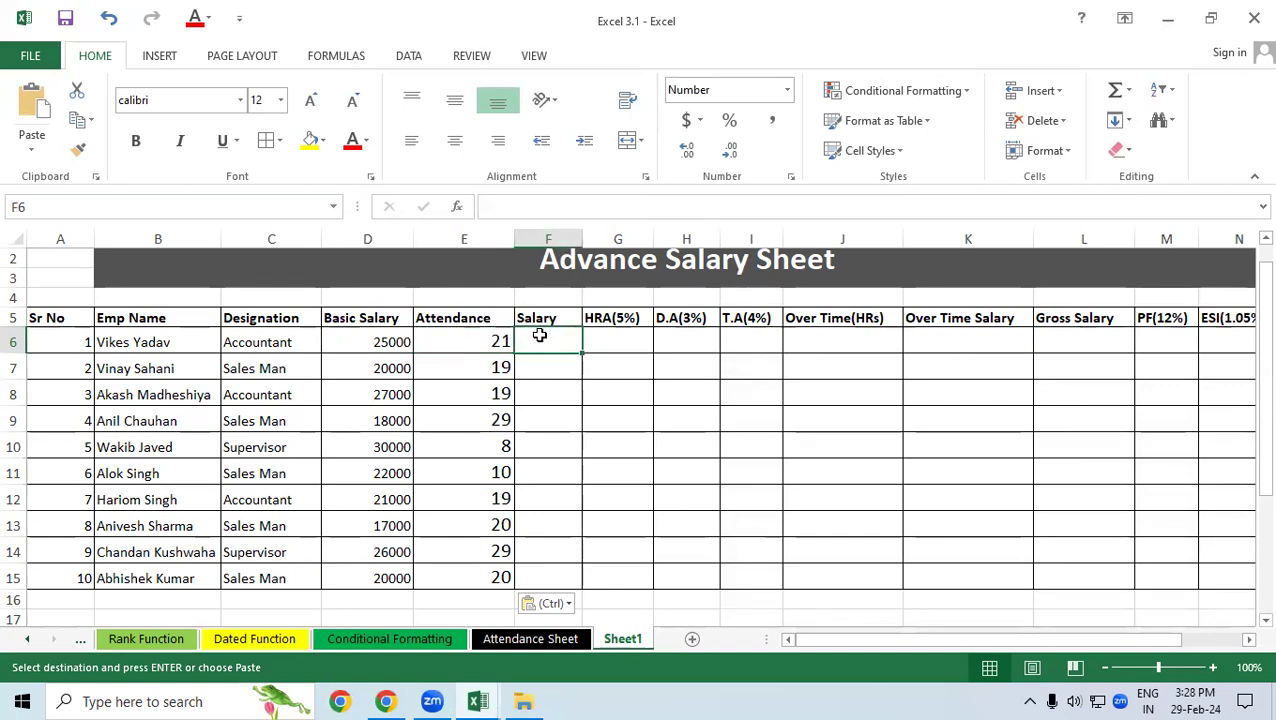
text(=)
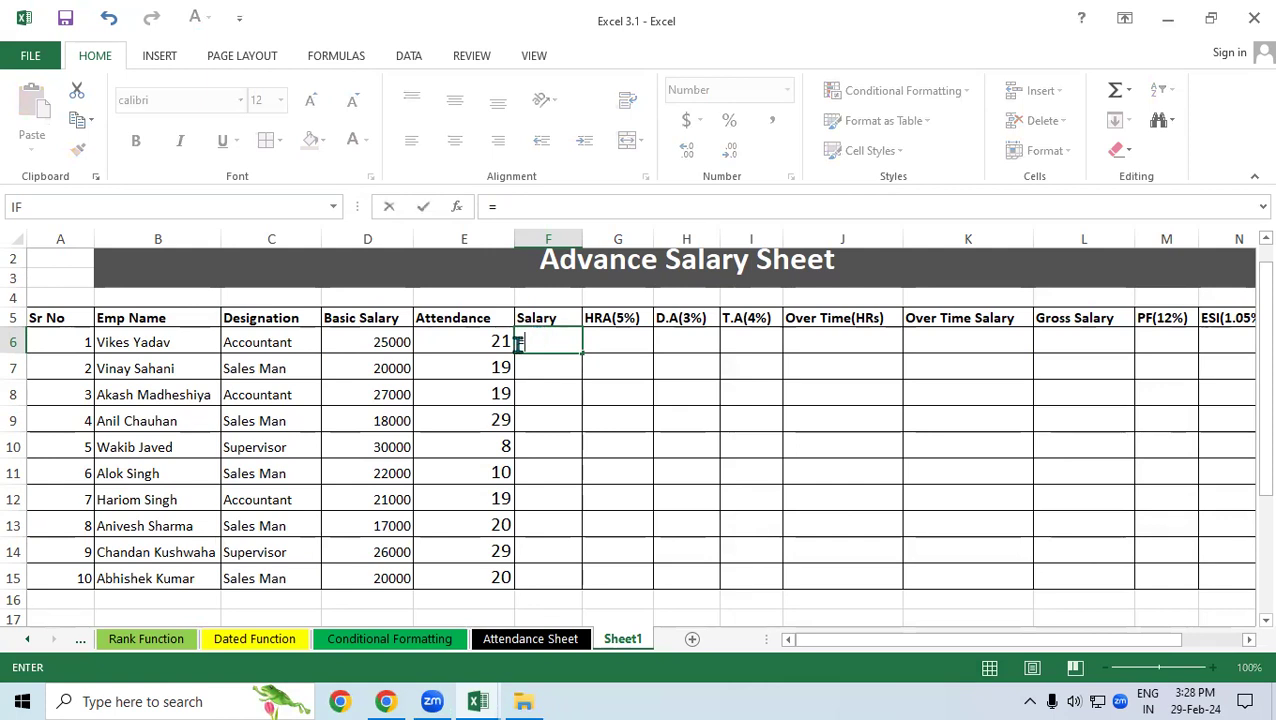
click(386, 338)
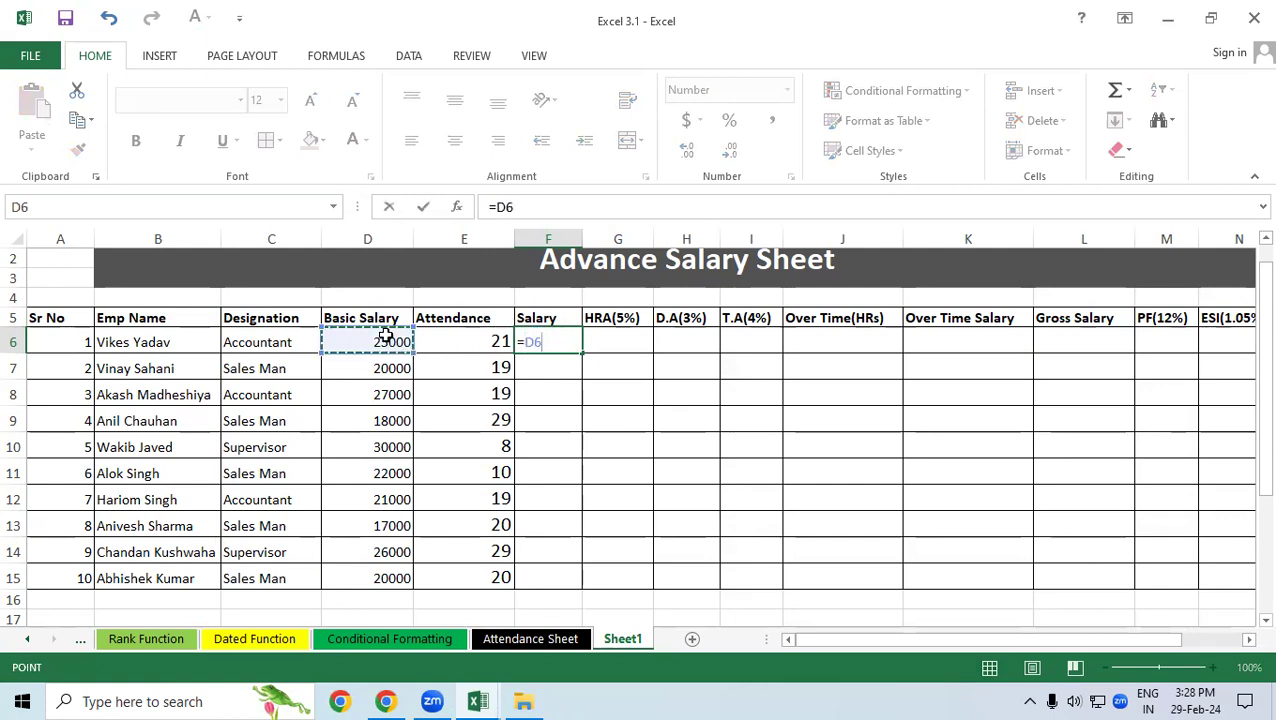
text(/30)
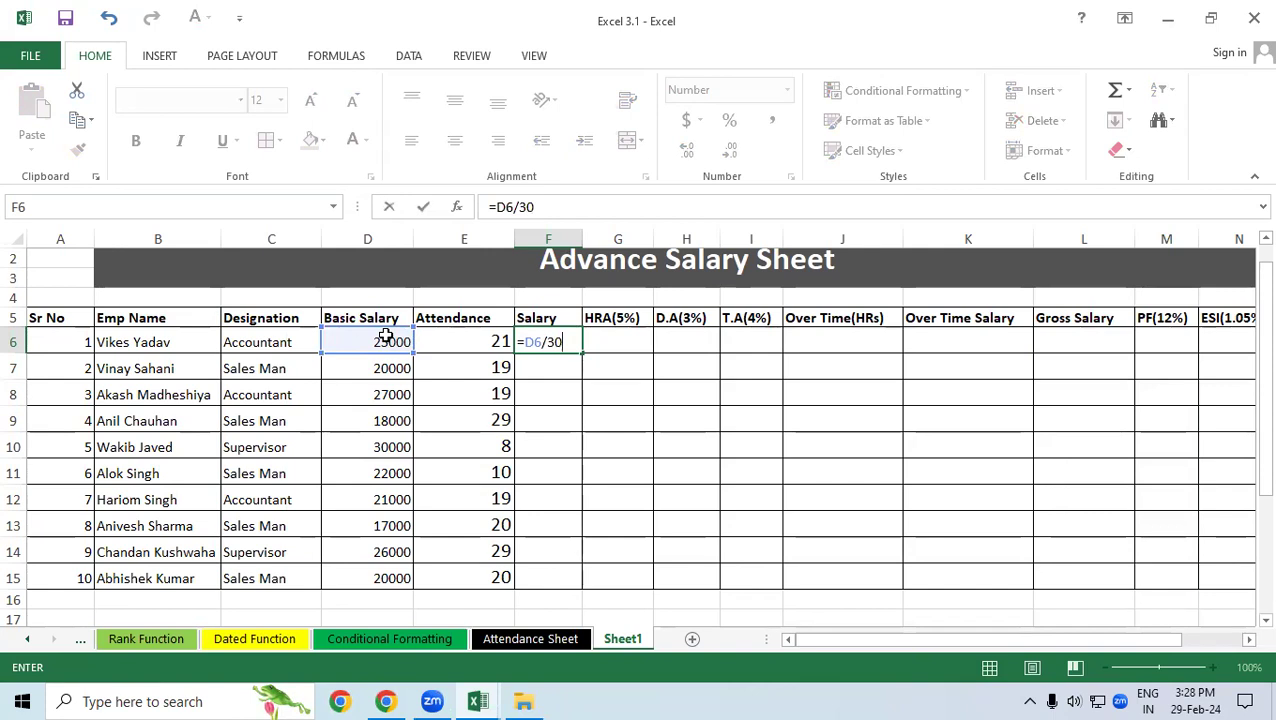
key(Return)
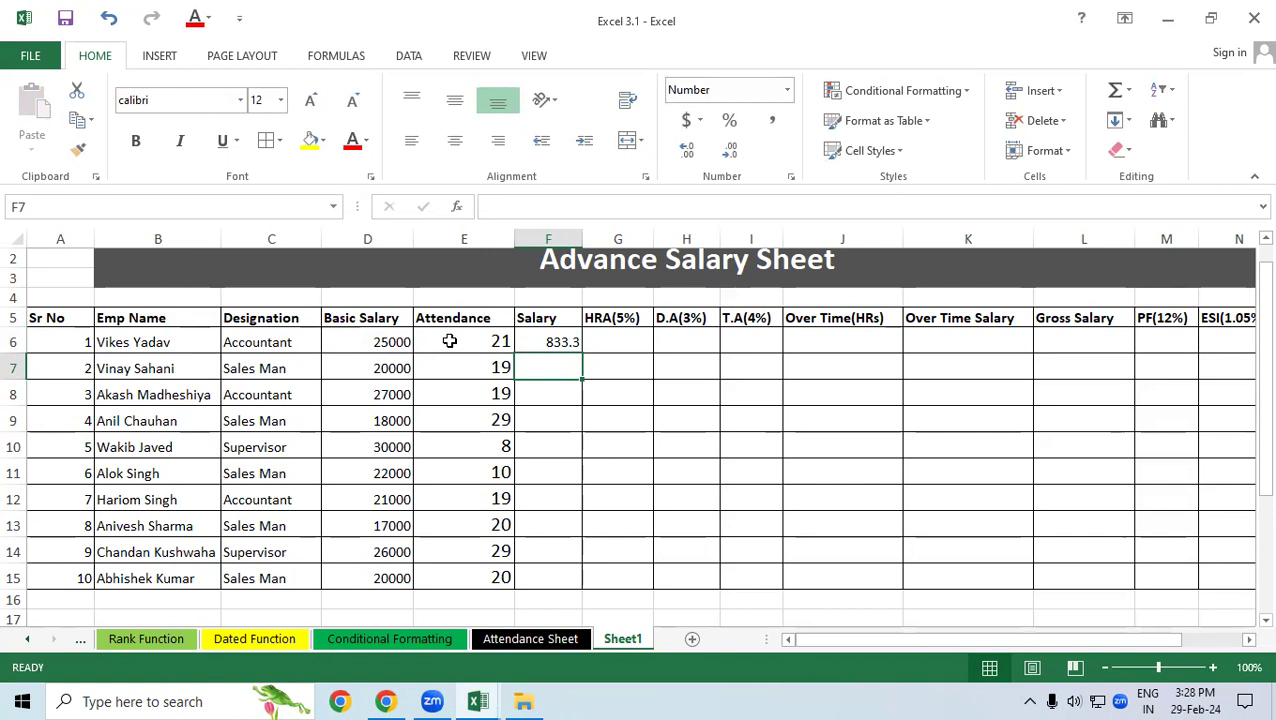
click(543, 340)
click(585, 206)
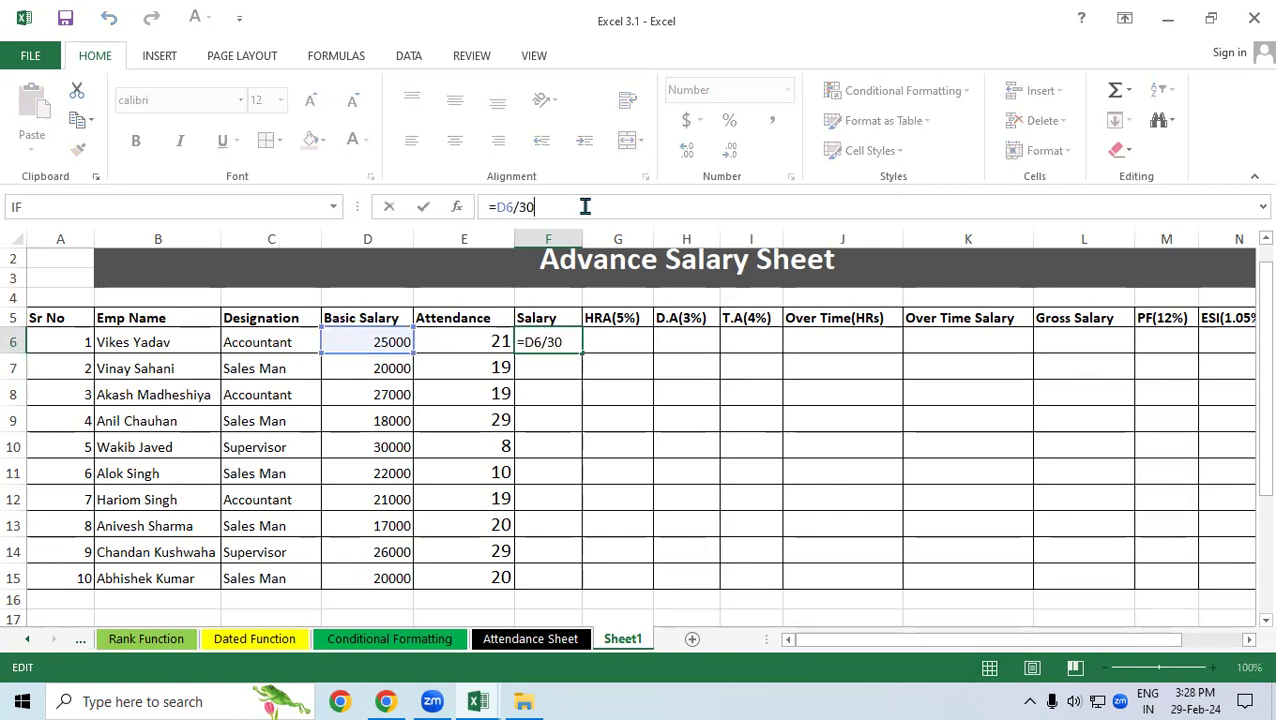
text(*)
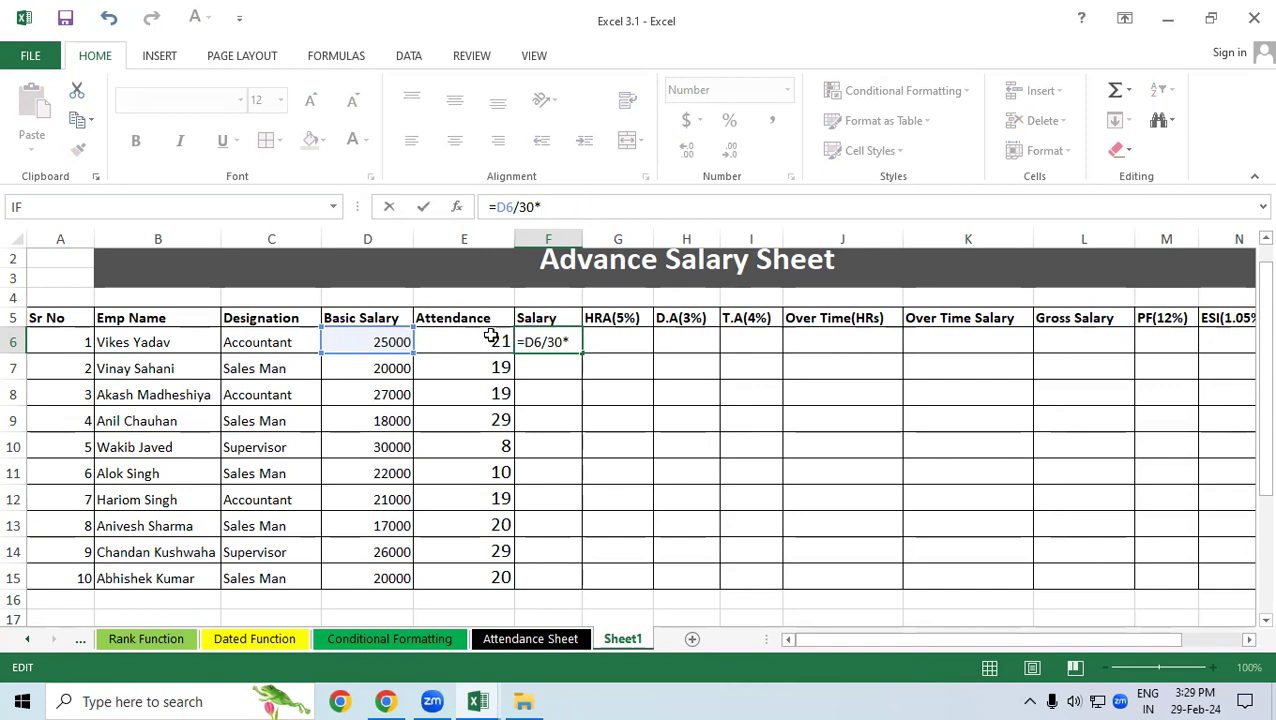
click(490, 340)
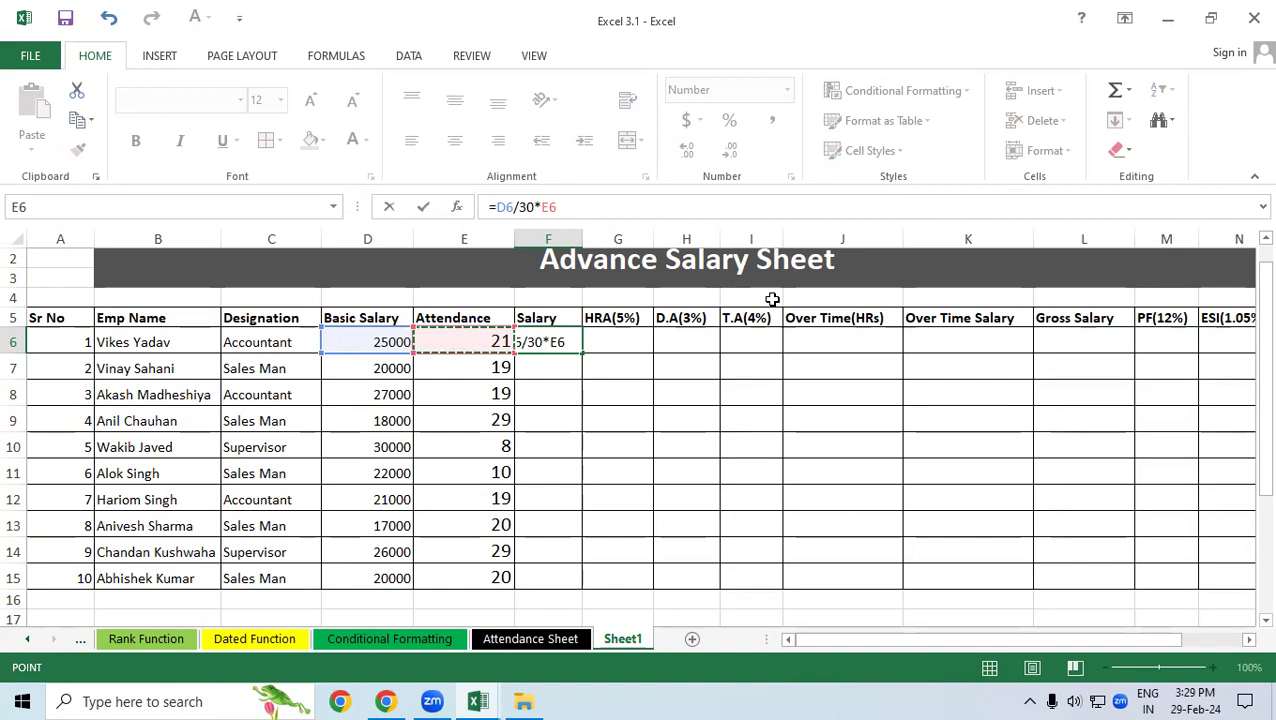
key(Return)
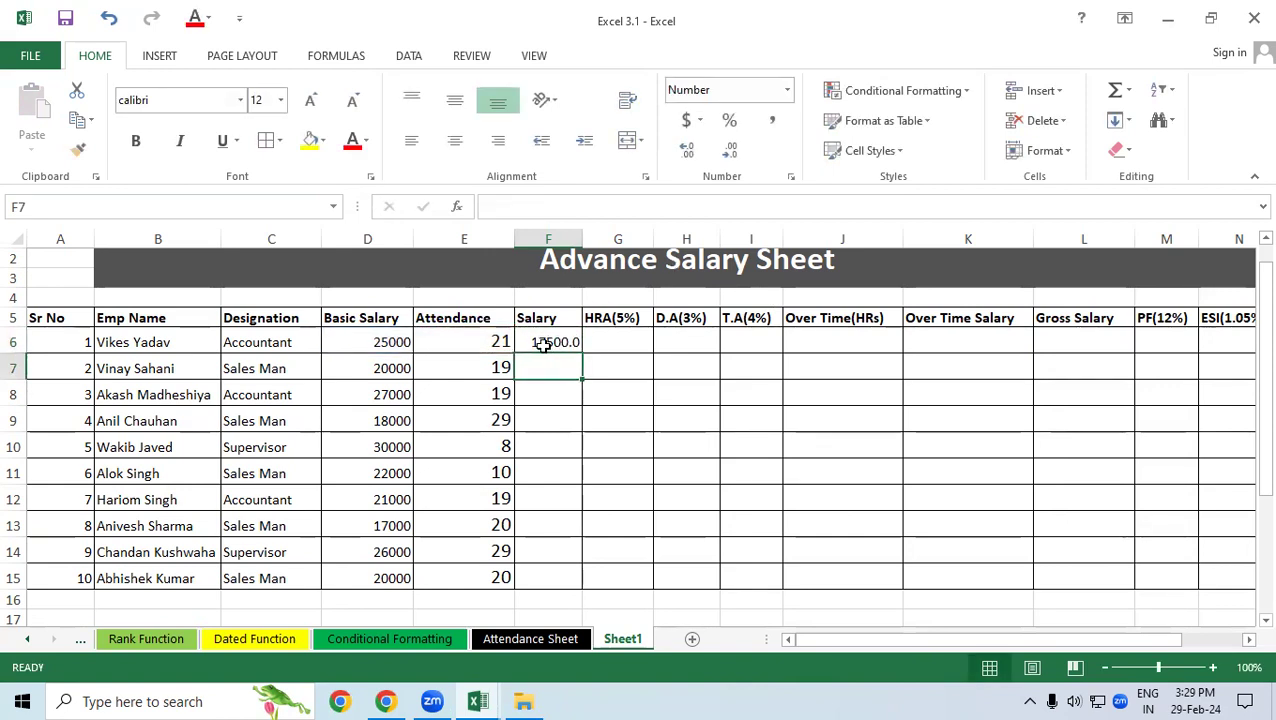
- Fill the salary formula down to F15 and show salaries as whole numbers, 17500 to 13333
click(555, 345)
drag(581, 350, 580, 585)
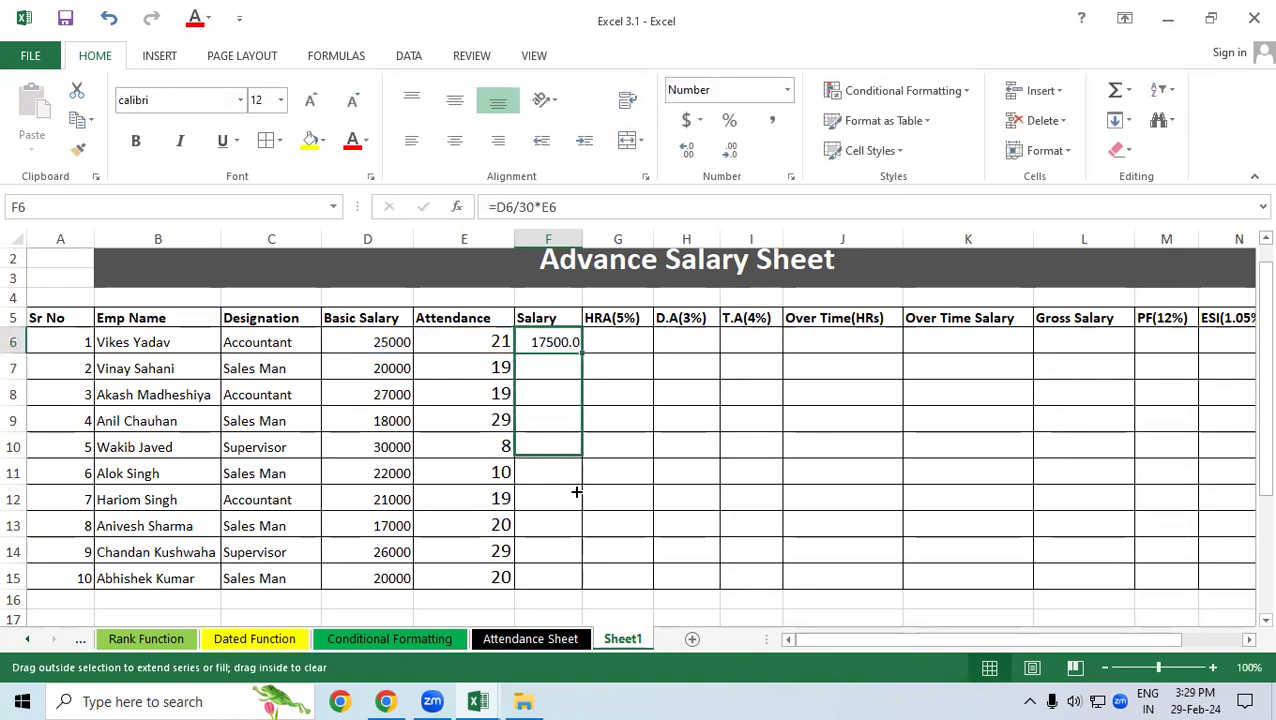
click(657, 447)
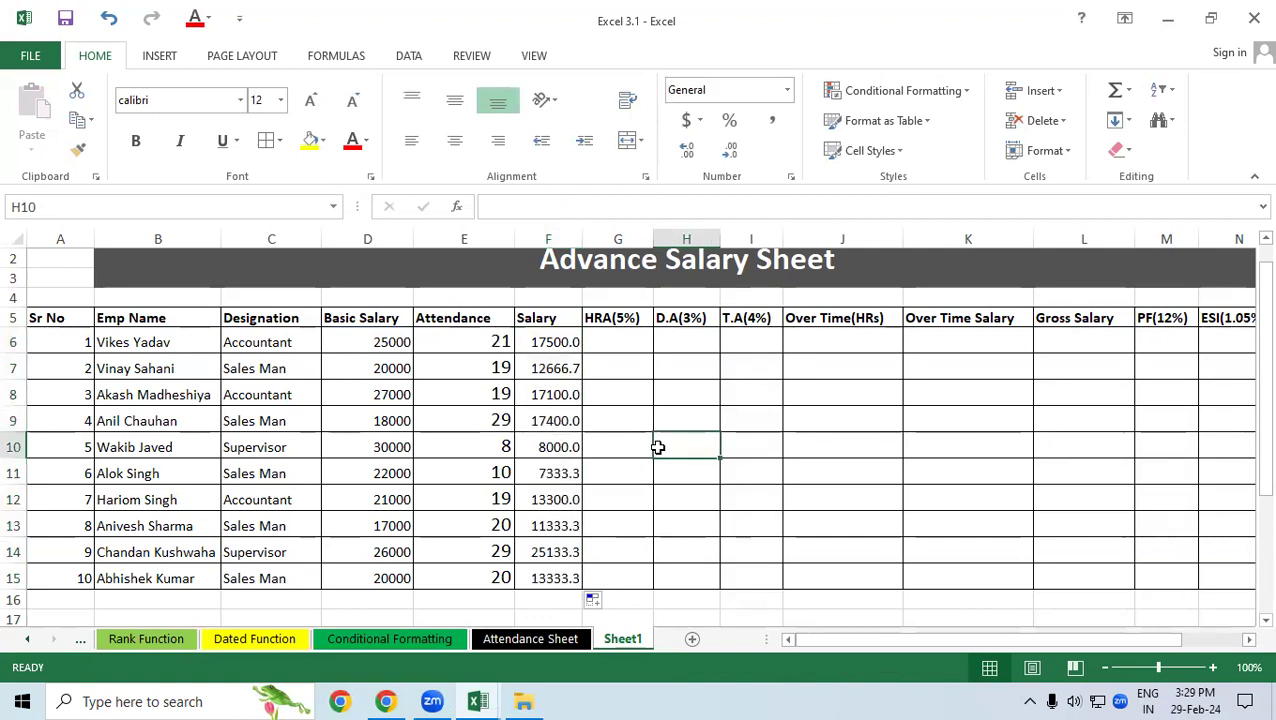
drag(541, 341, 600, 578)
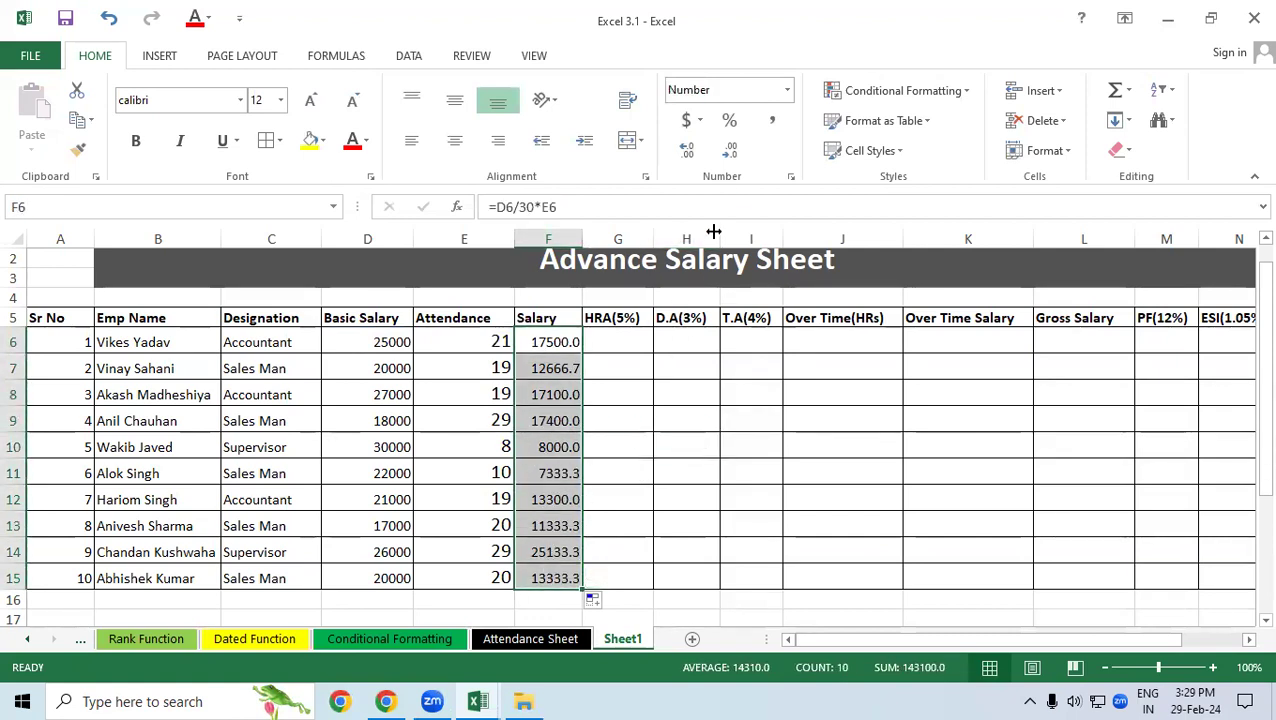
click(730, 150)
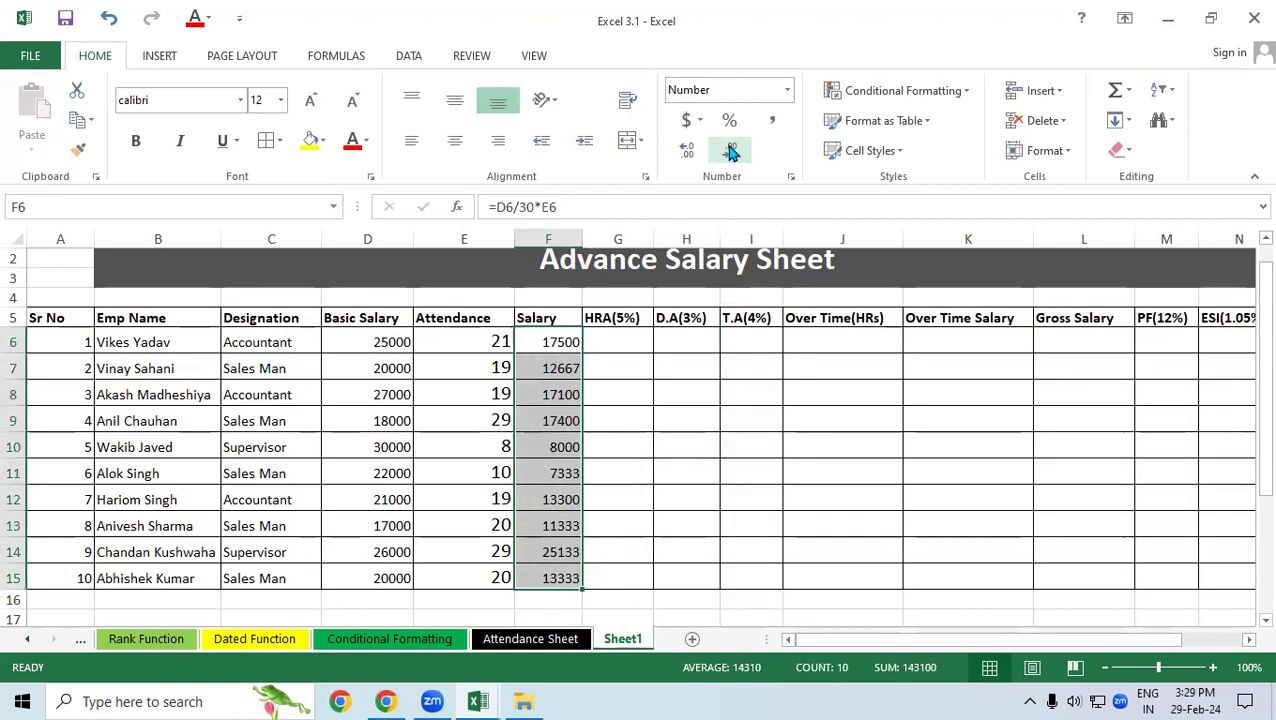
click(683, 367)
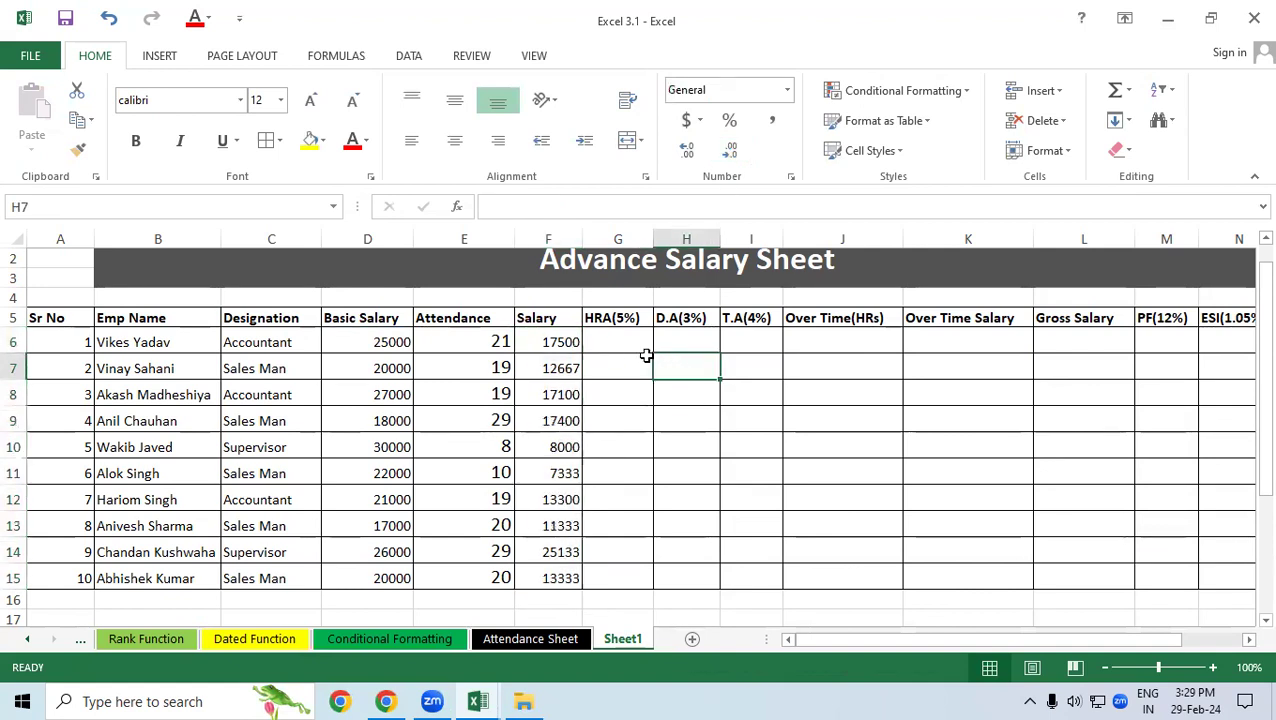
click(561, 341)
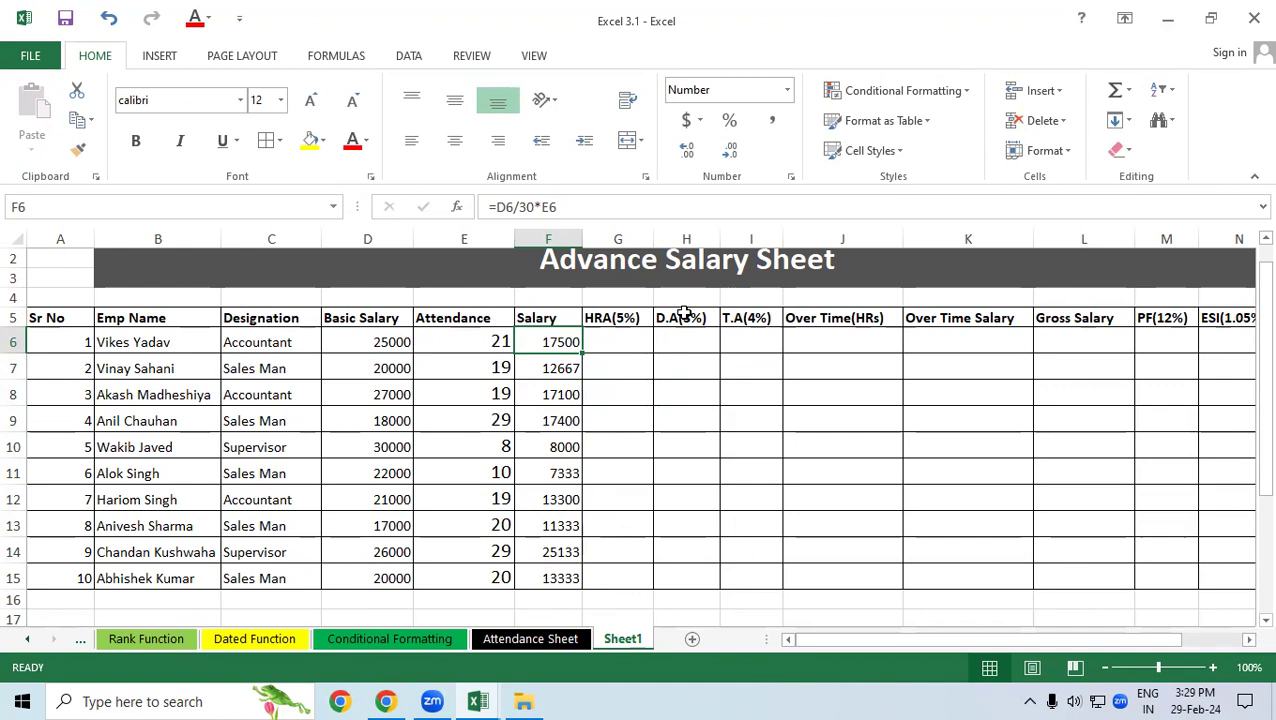
- Look over the first HRA(5%), D.A(3%) and T.A(4%) cells
click(601, 337)
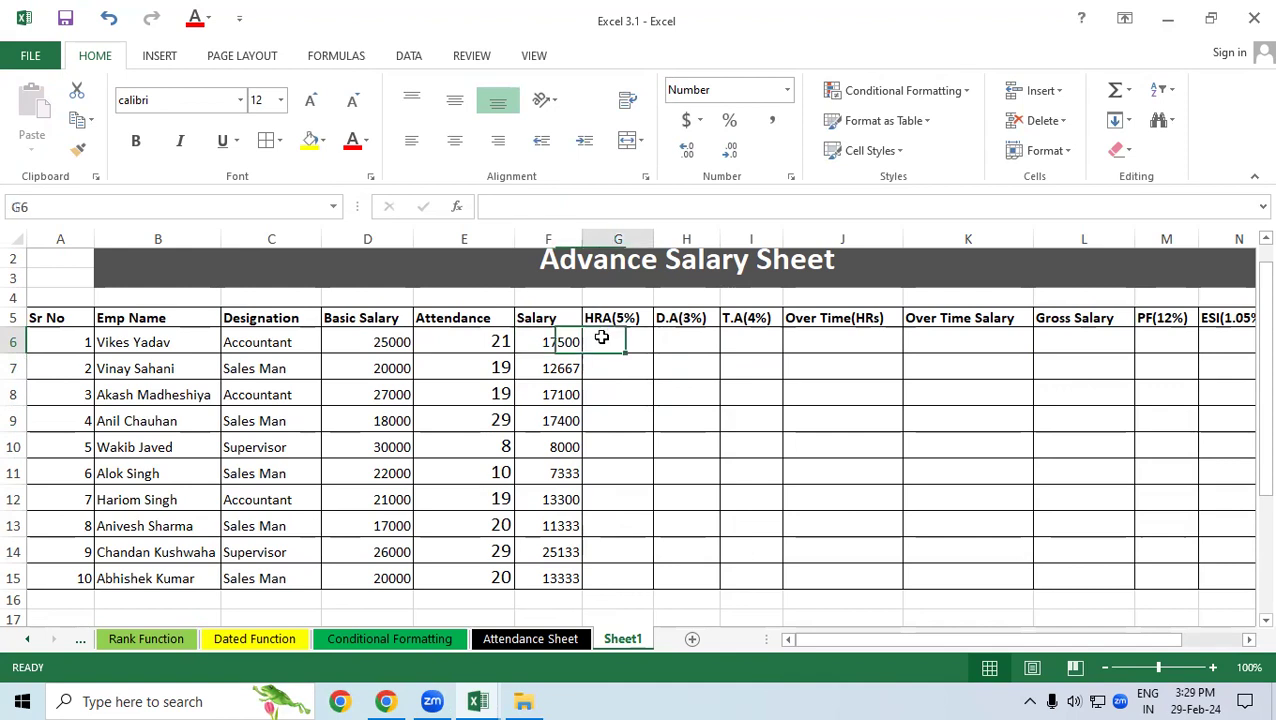
click(686, 333)
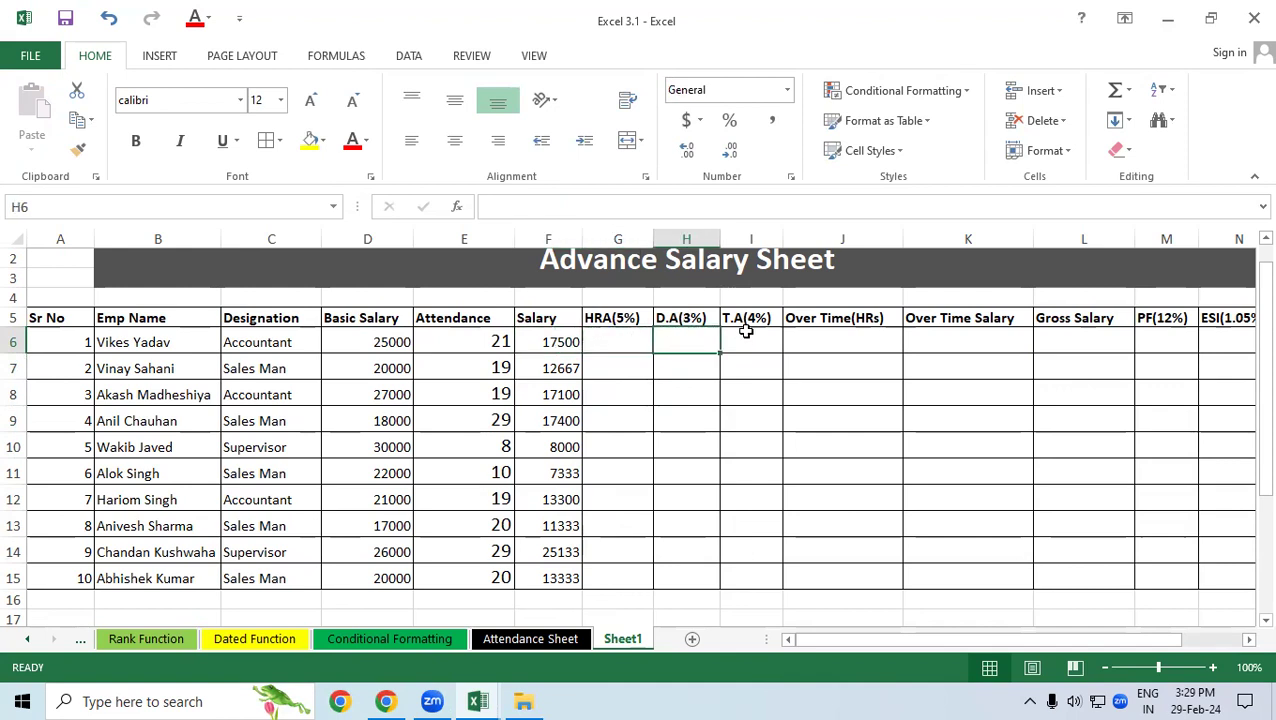
click(746, 336)
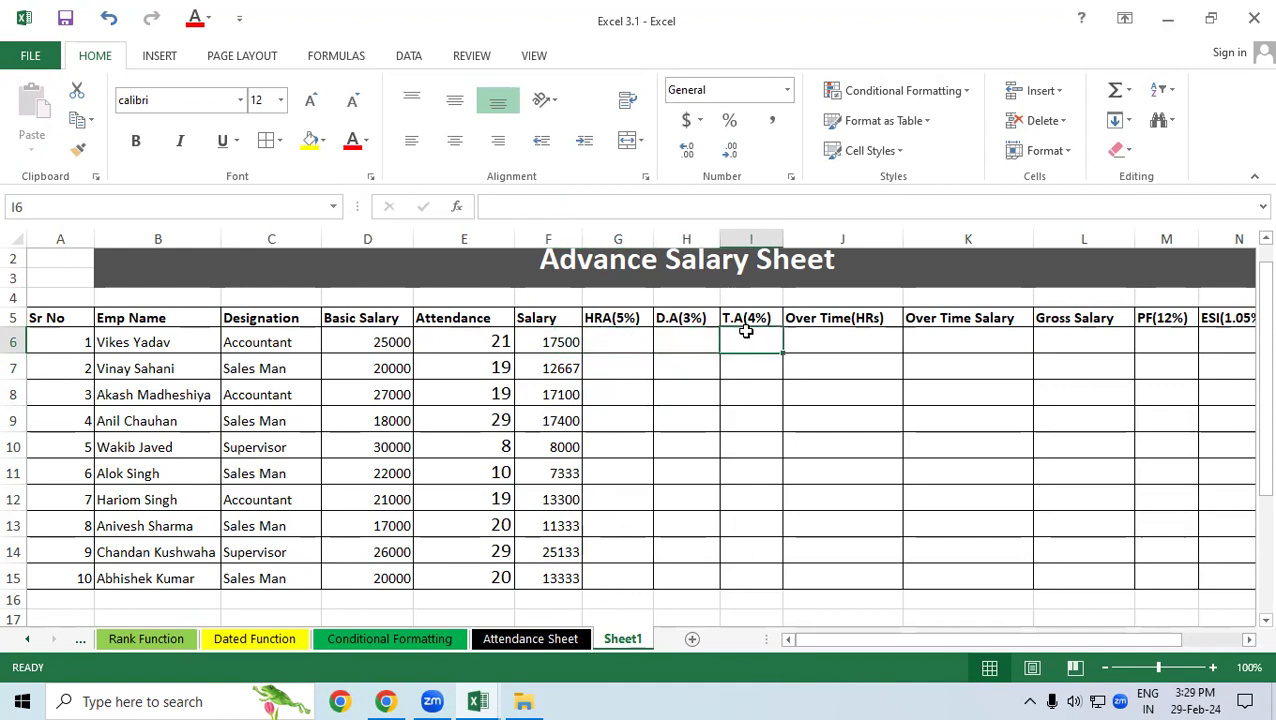
click(643, 337)
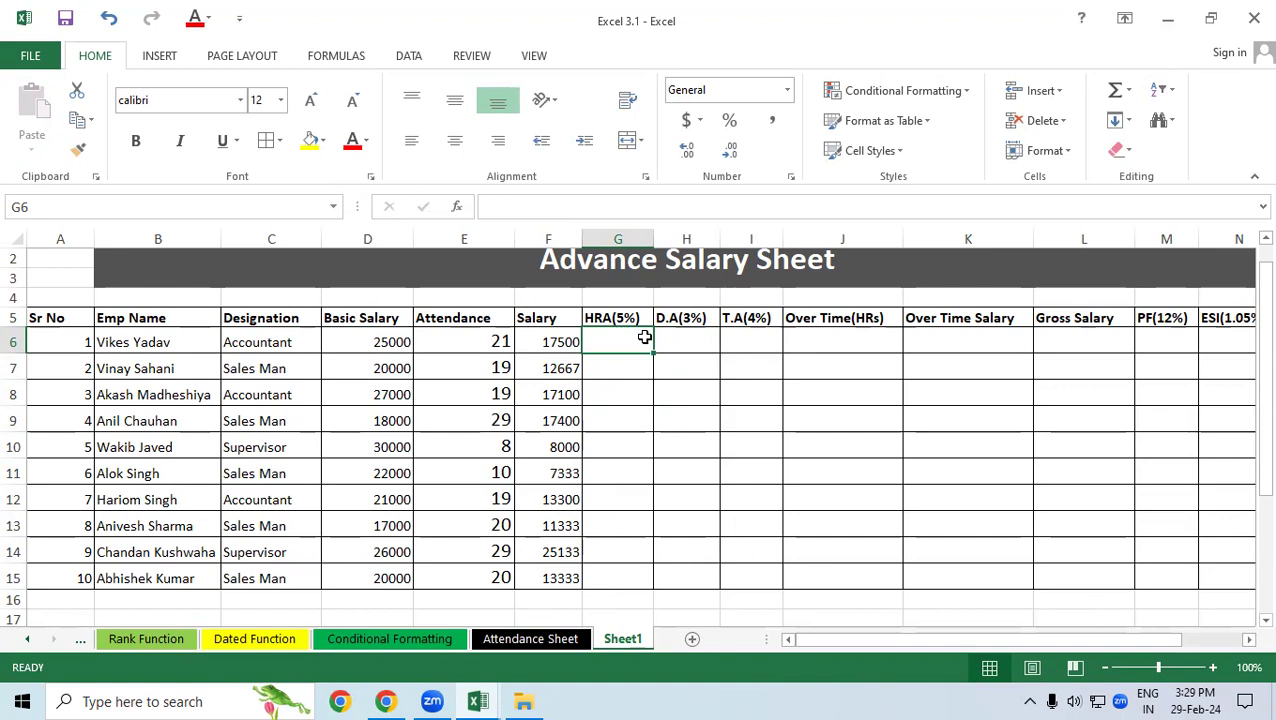
- Enter the HRA formula =D6*5% in G6, replacing the first =D6/5 attempt
text(=)
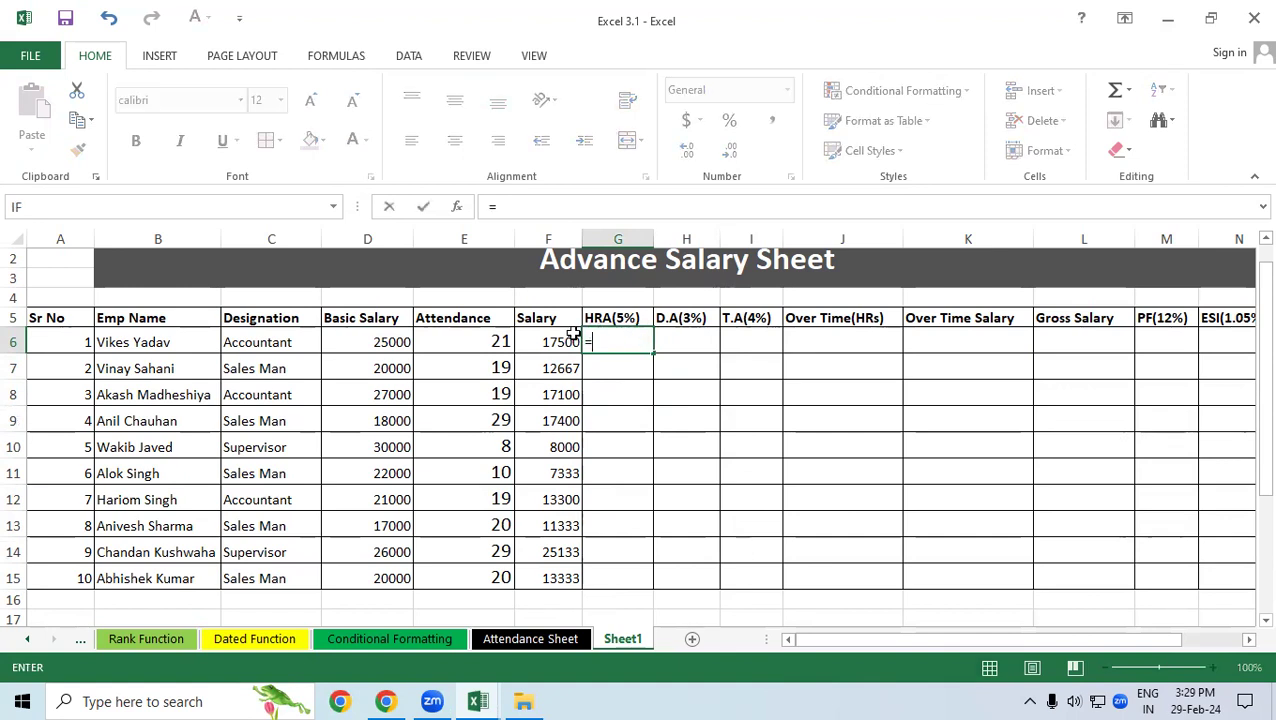
click(381, 341)
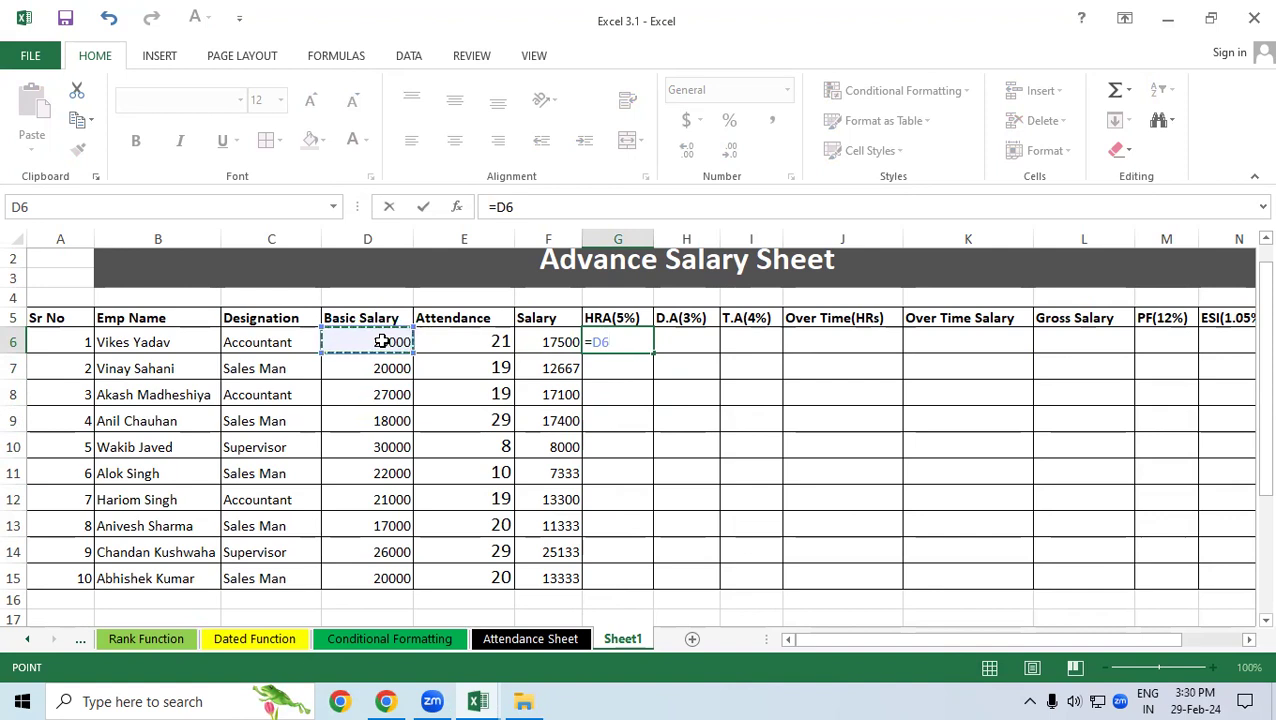
text(/5)
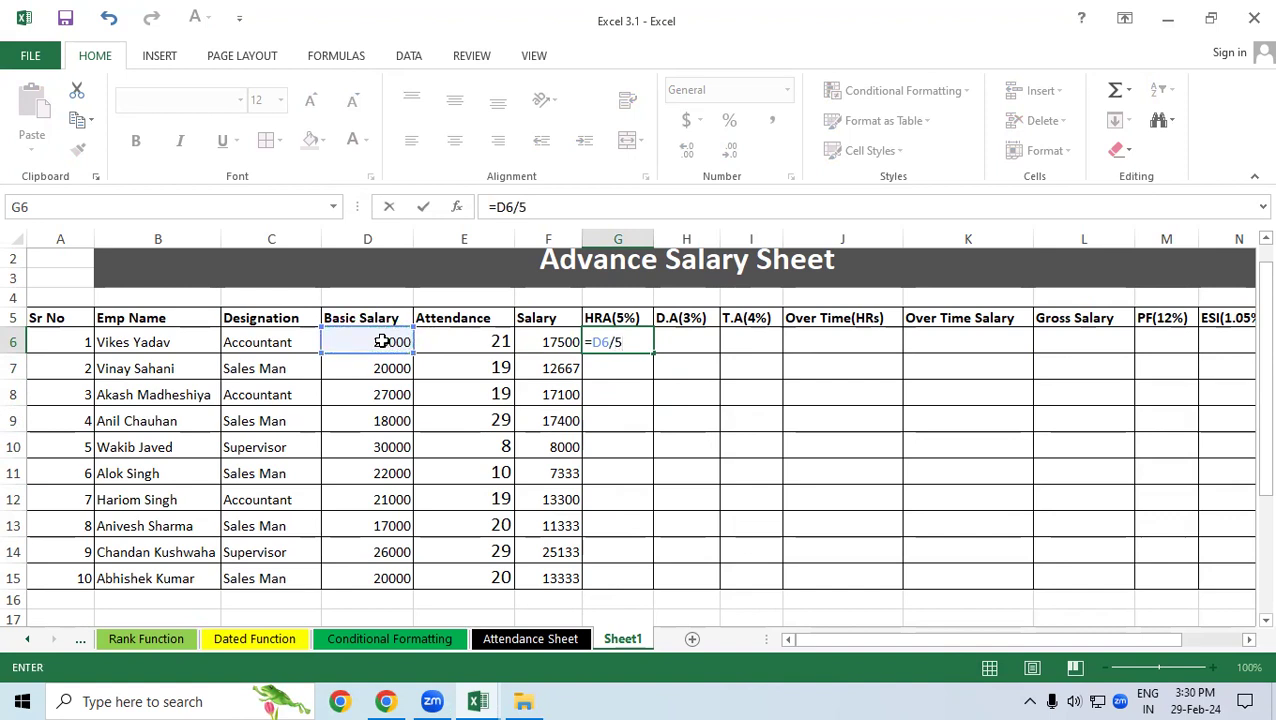
key(Return)
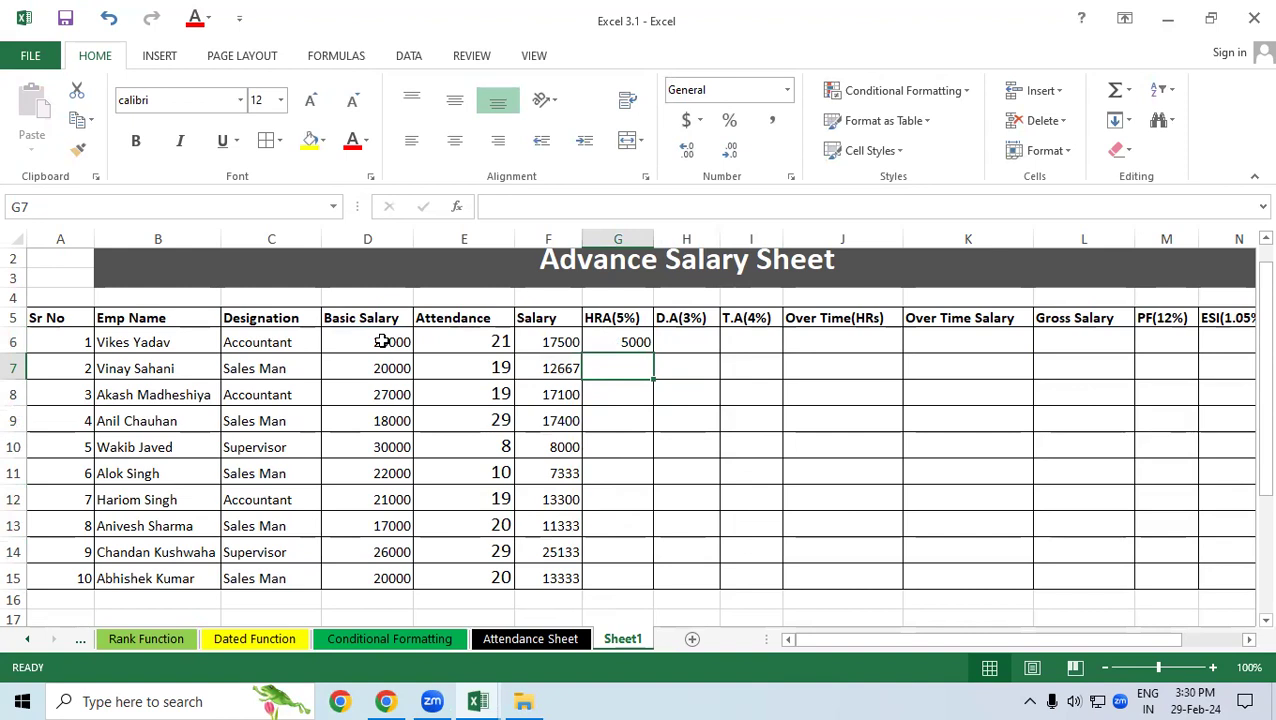
key(Up)
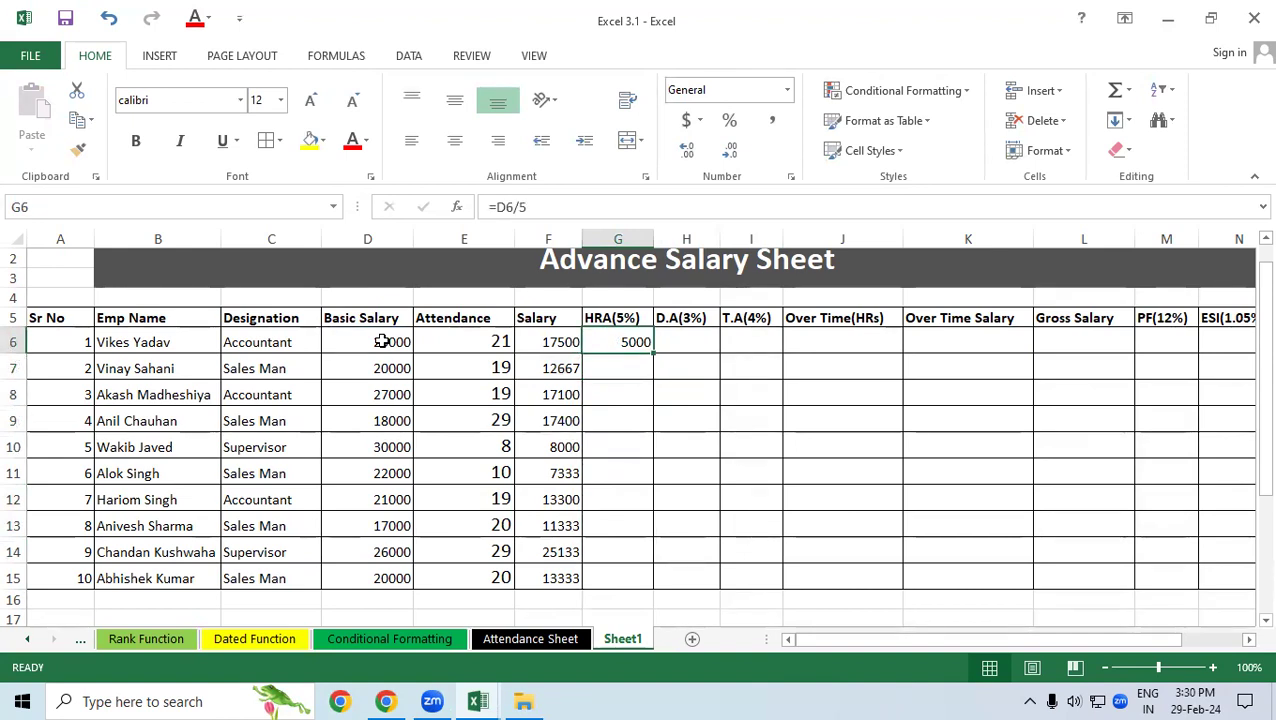
key(F2)
key(BackSpace)
key(BackSpace)
key(BackSpace)
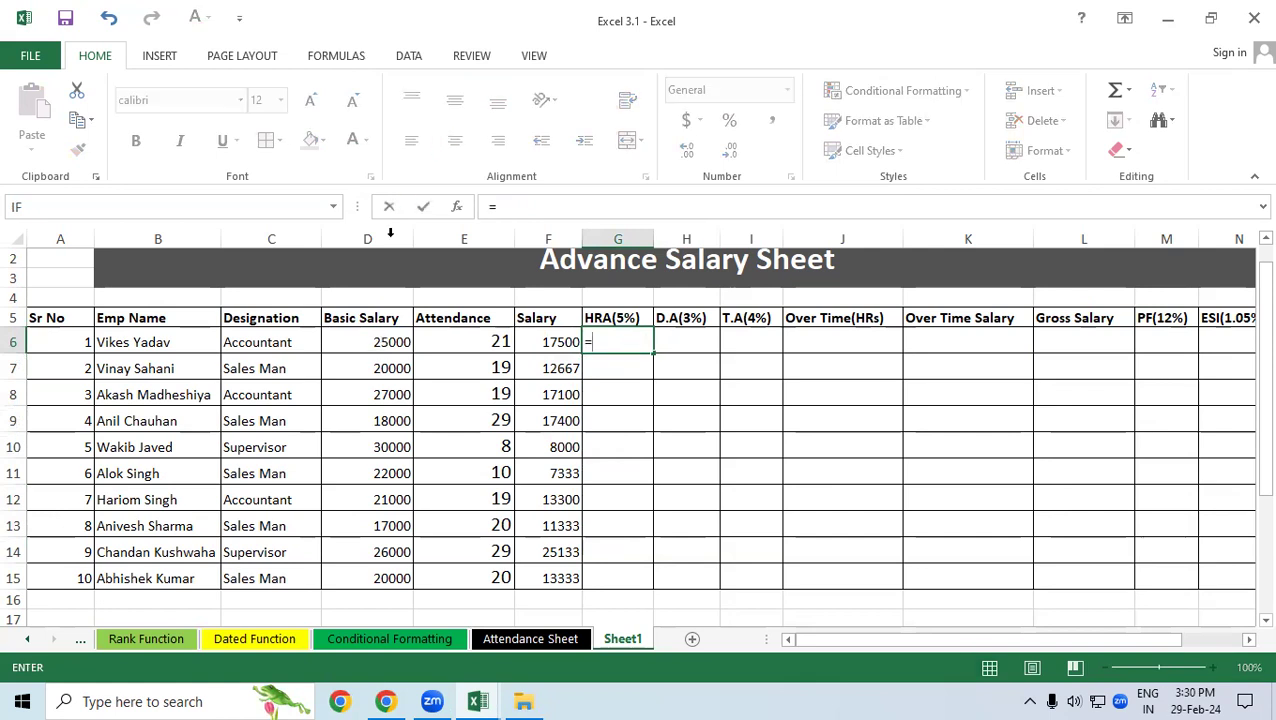
click(383, 340)
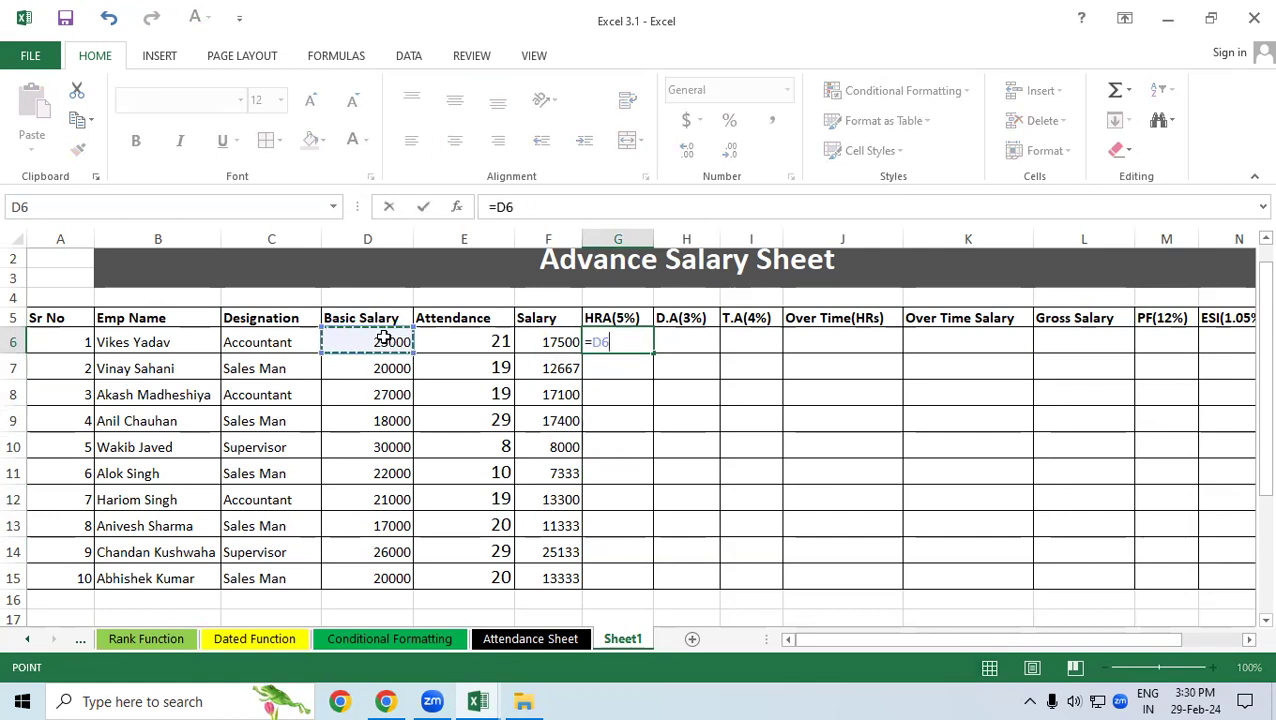
text(*)
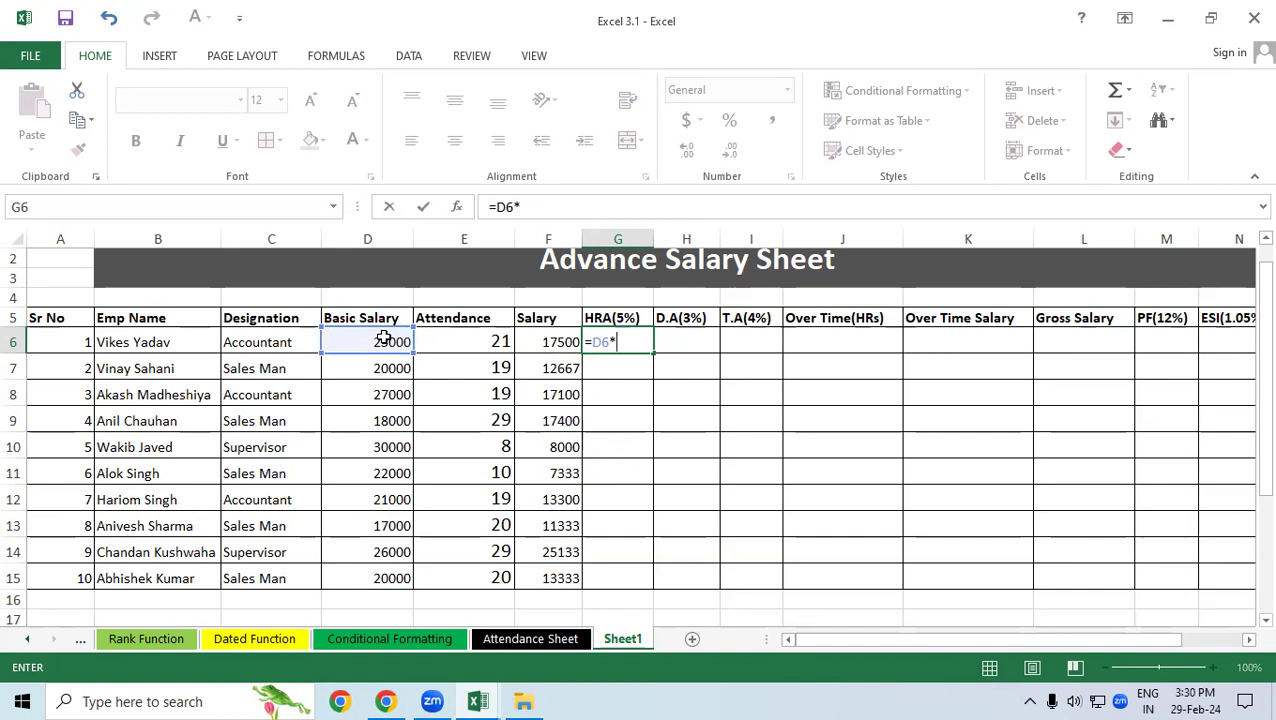
text(5)
text(%)
key(Return)
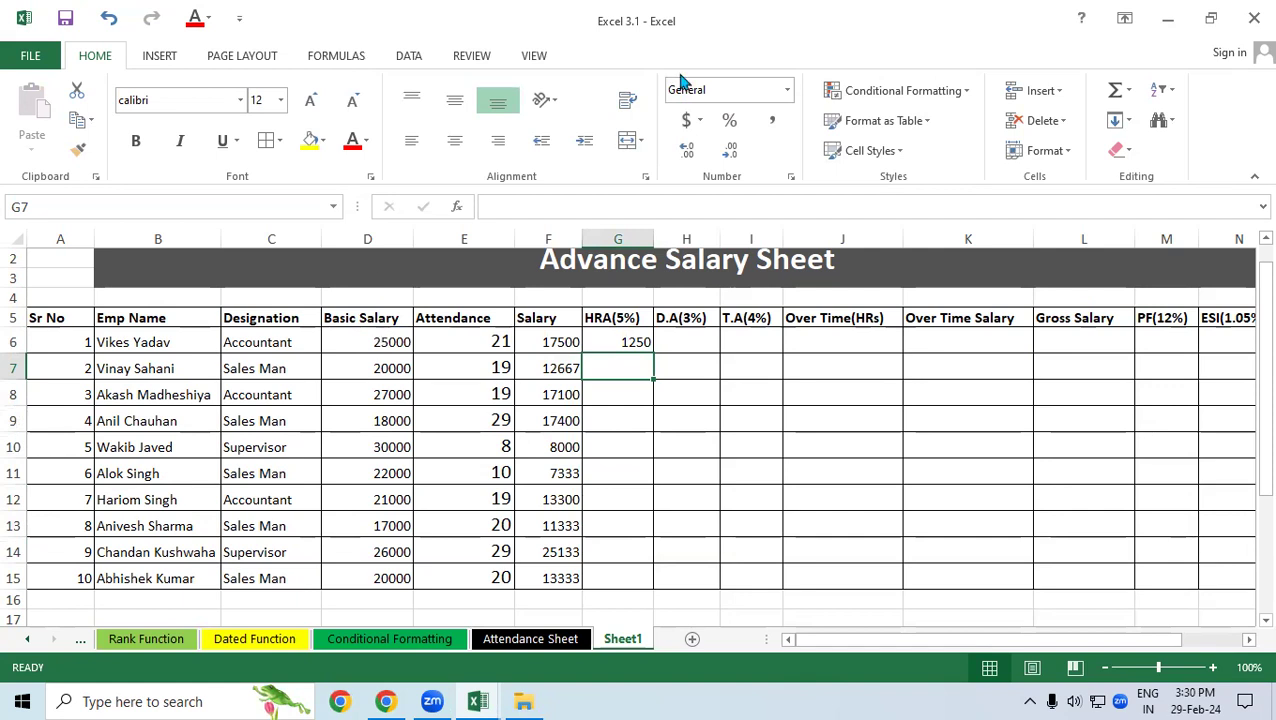
- Enter =D7*5/100 in G7 and fill the HRA formula down to G15, 1250 to 1000
text(=D7*)
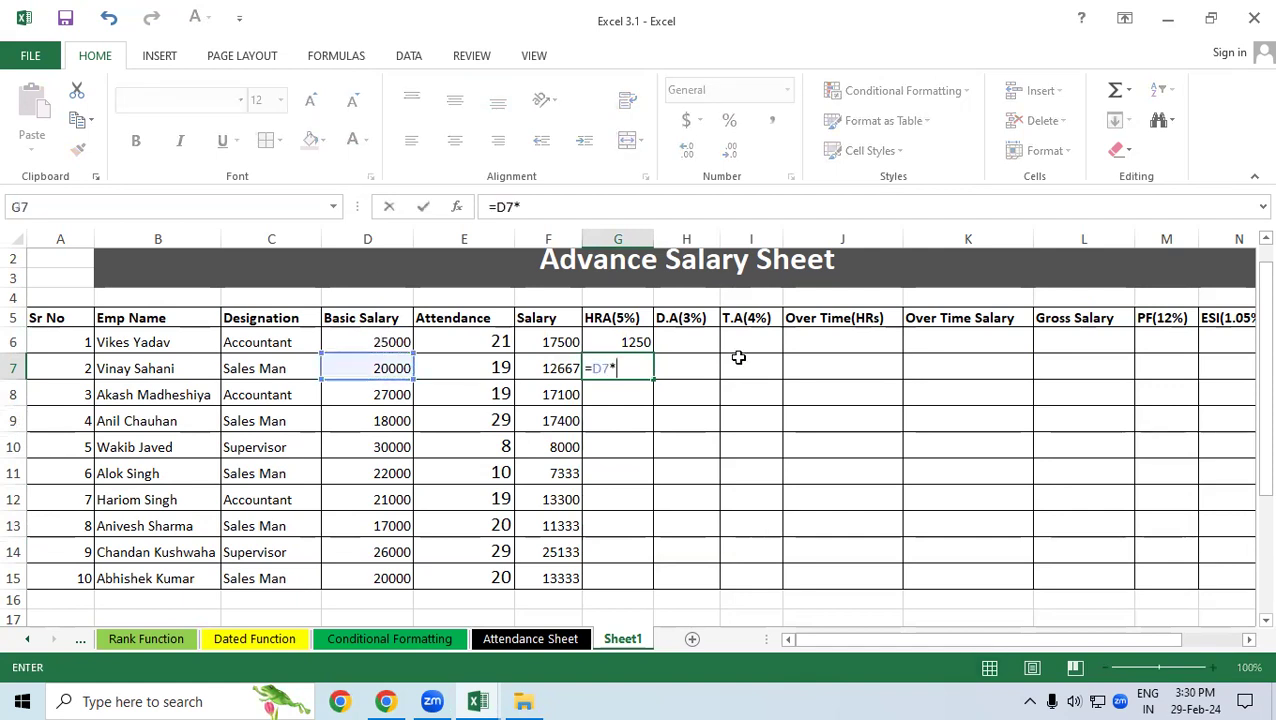
text(1)
key(BackSpace)
text(5)
text(/100)
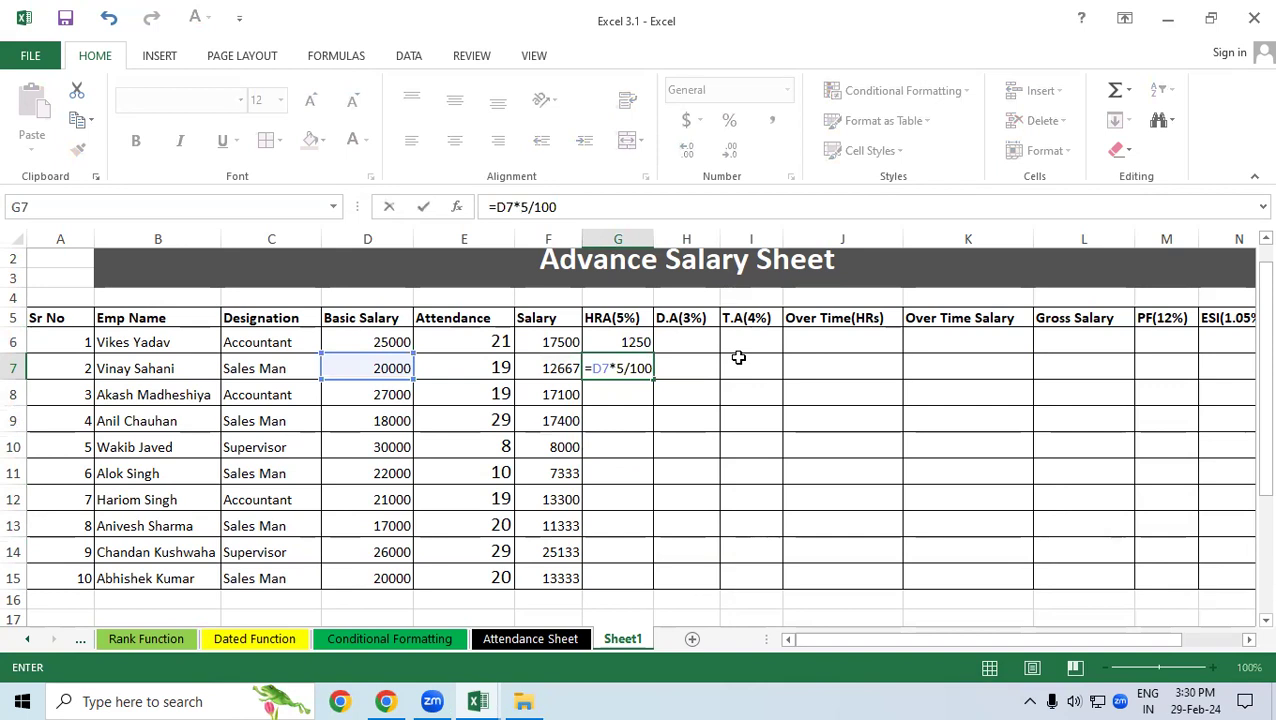
key(Return)
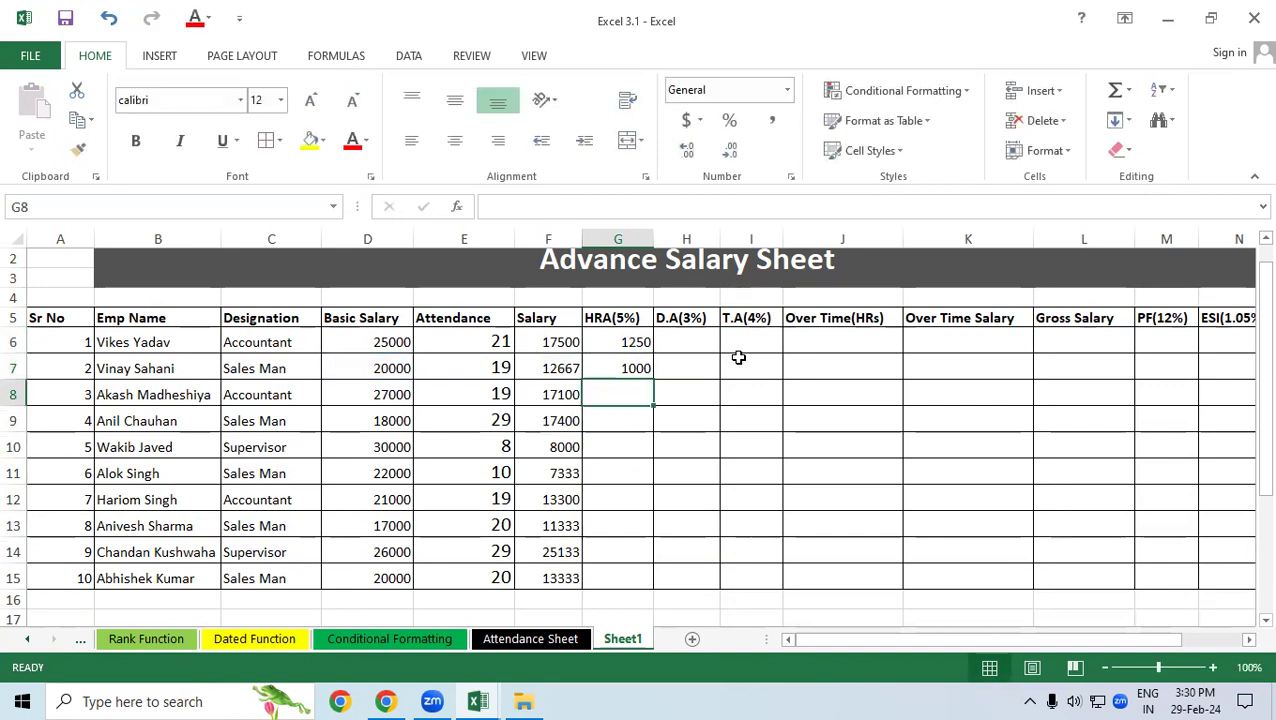
click(620, 342)
drag(651, 347, 655, 583)
click(725, 531)
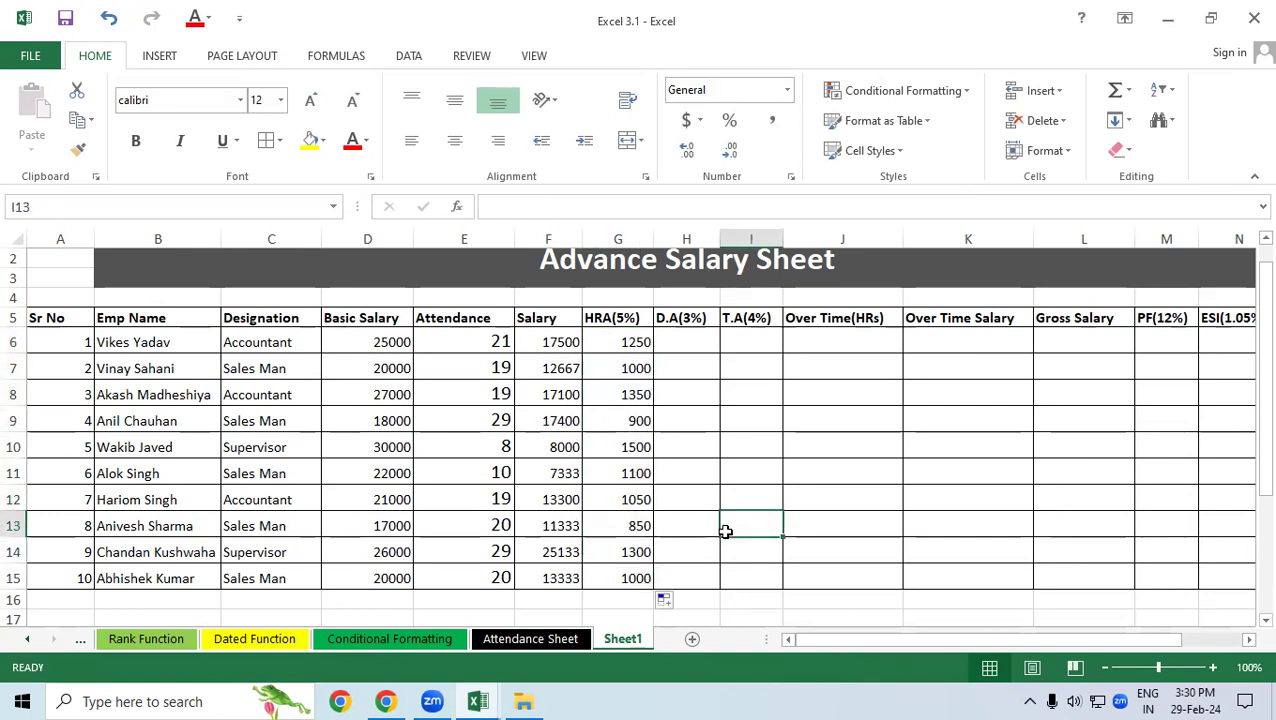
click(618, 347)
click(688, 346)
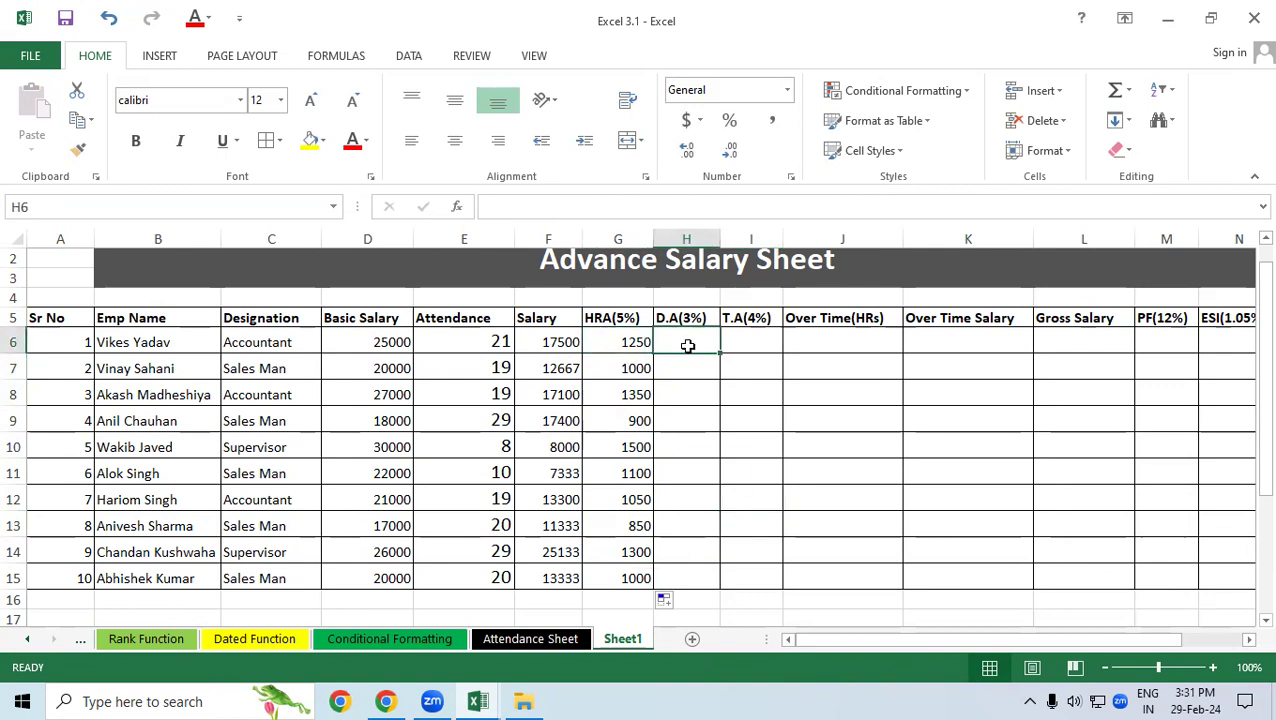
- Enter =D6*3% in H6 and fill the D.A(3%) formula down for all employees
text(=)
click(398, 340)
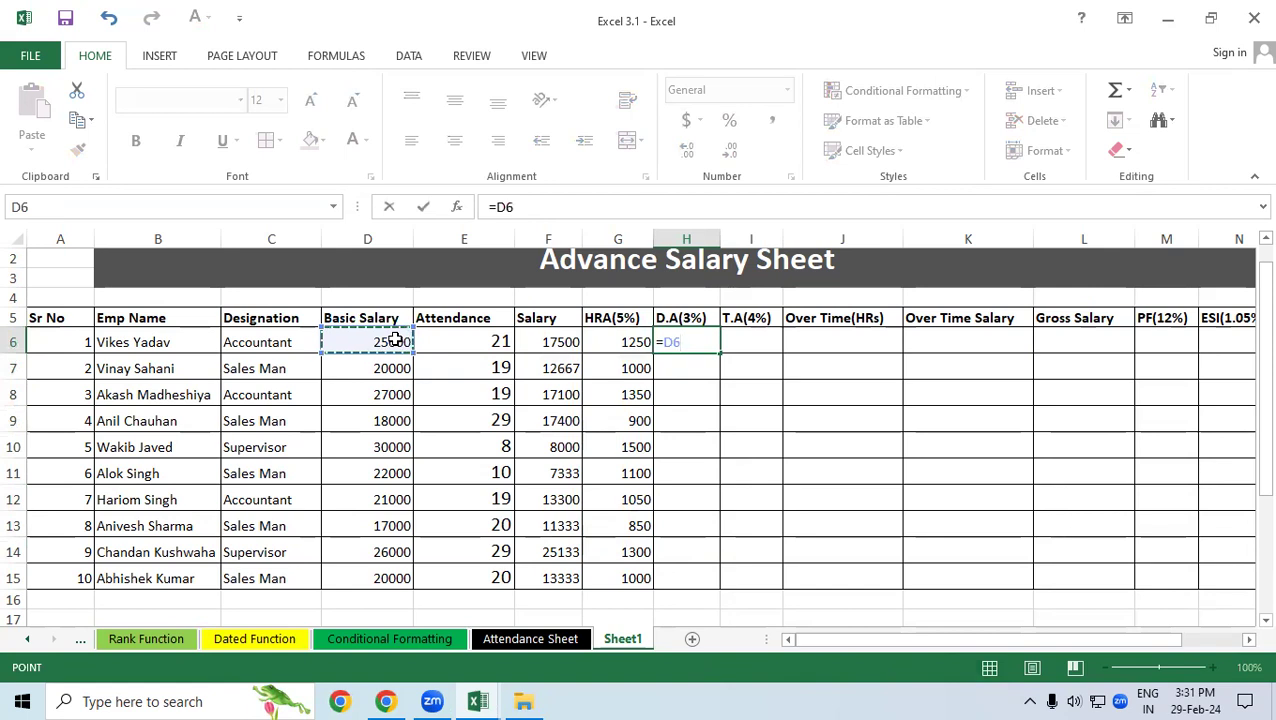
text(*)
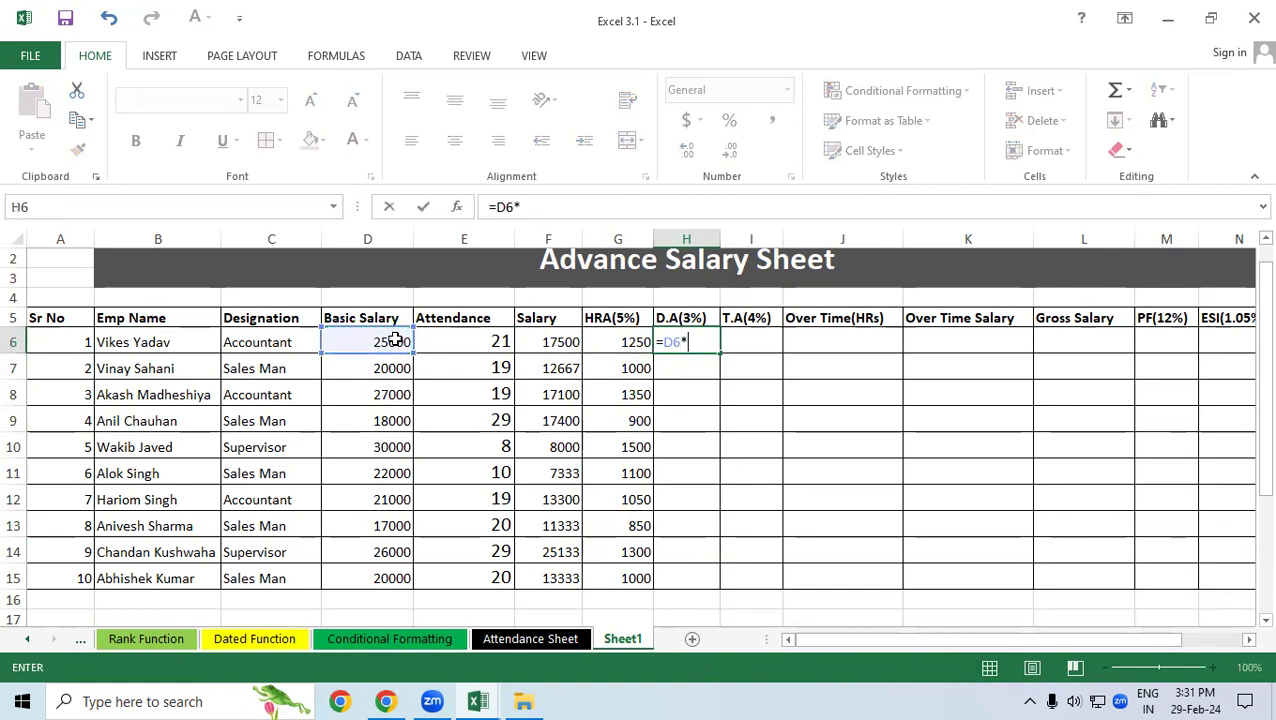
text(3%)
key(Return)
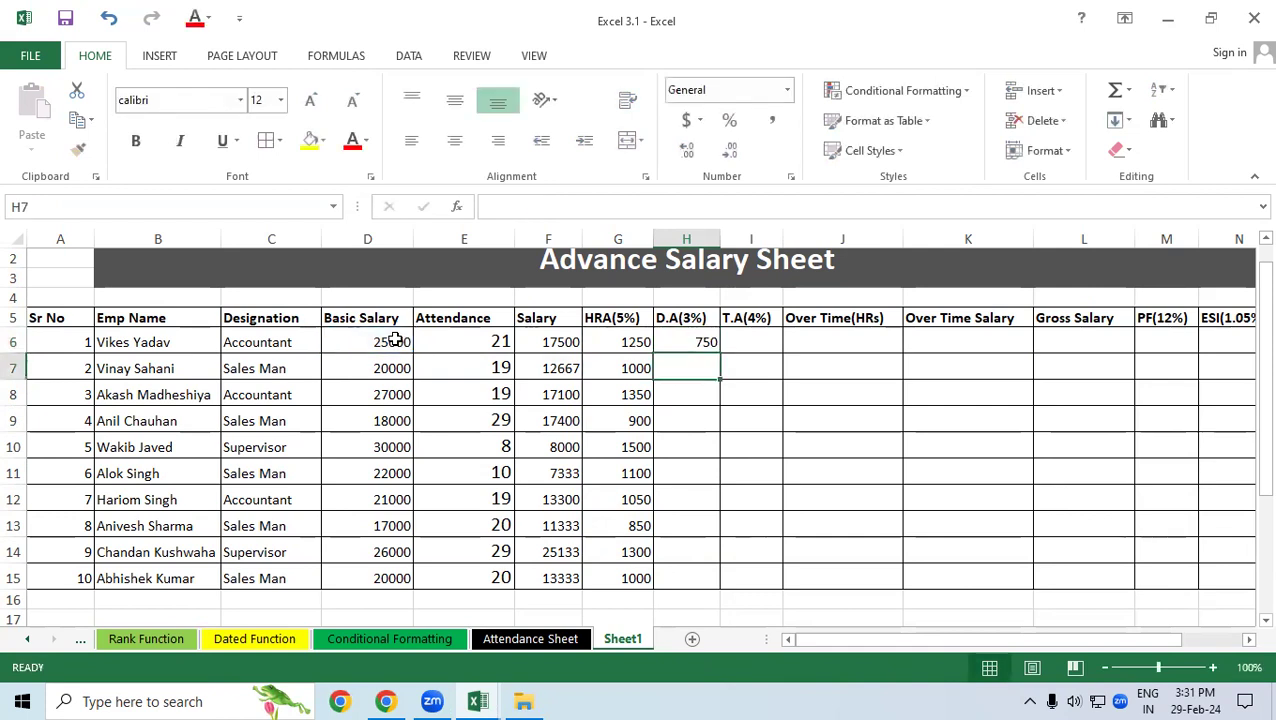
click(716, 344)
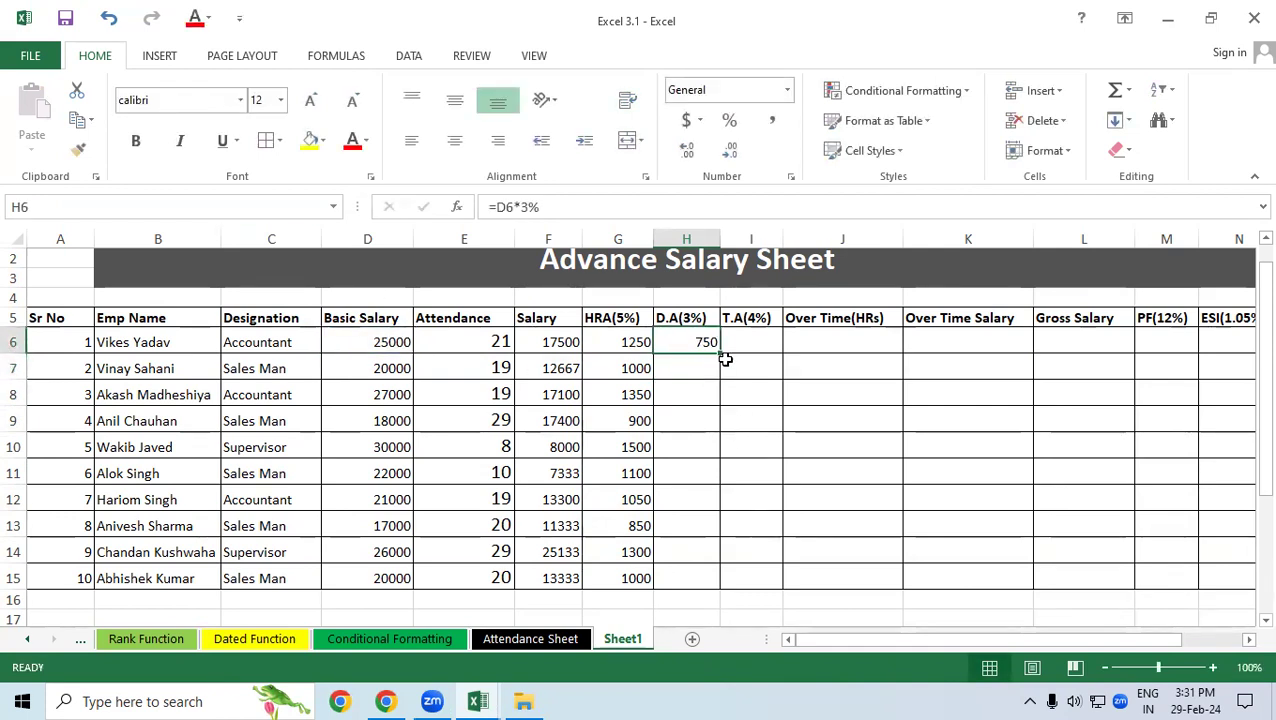
double_click(719, 355)
- Enter =D6*4% in I6 and fill the T.A(4%) formula down to I15, 1000 to 800
click(740, 336)
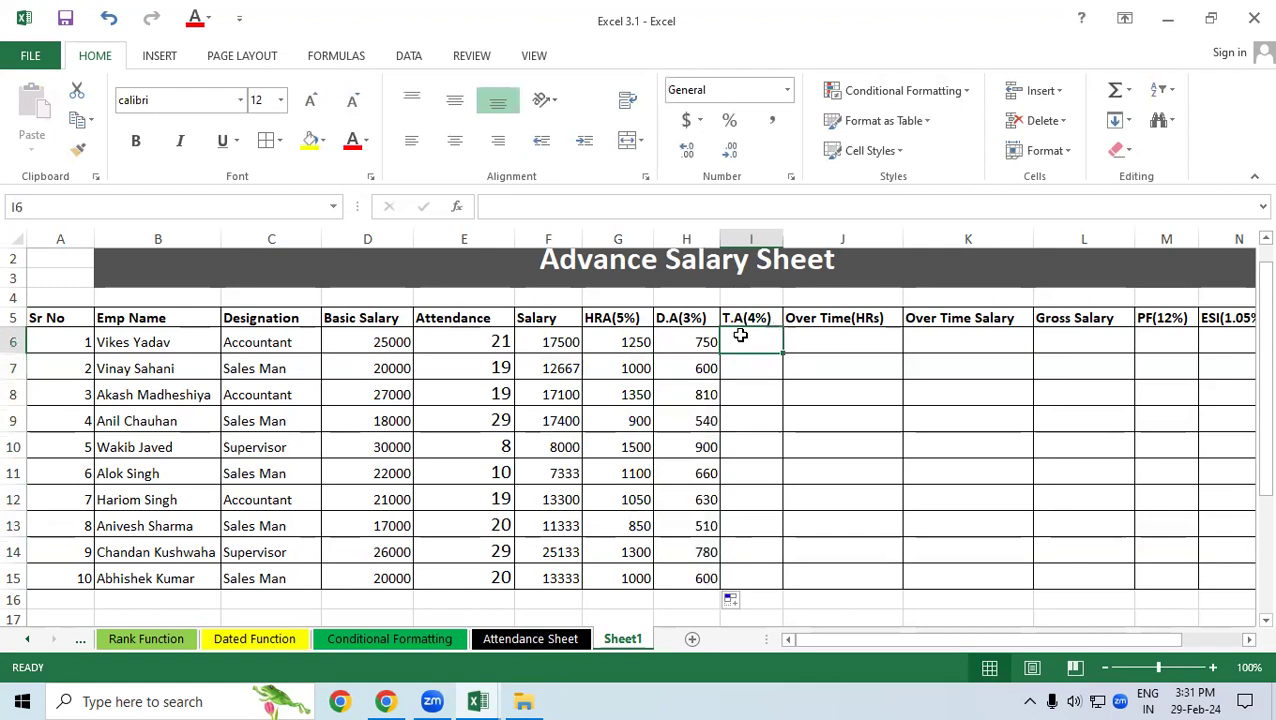
text(=)
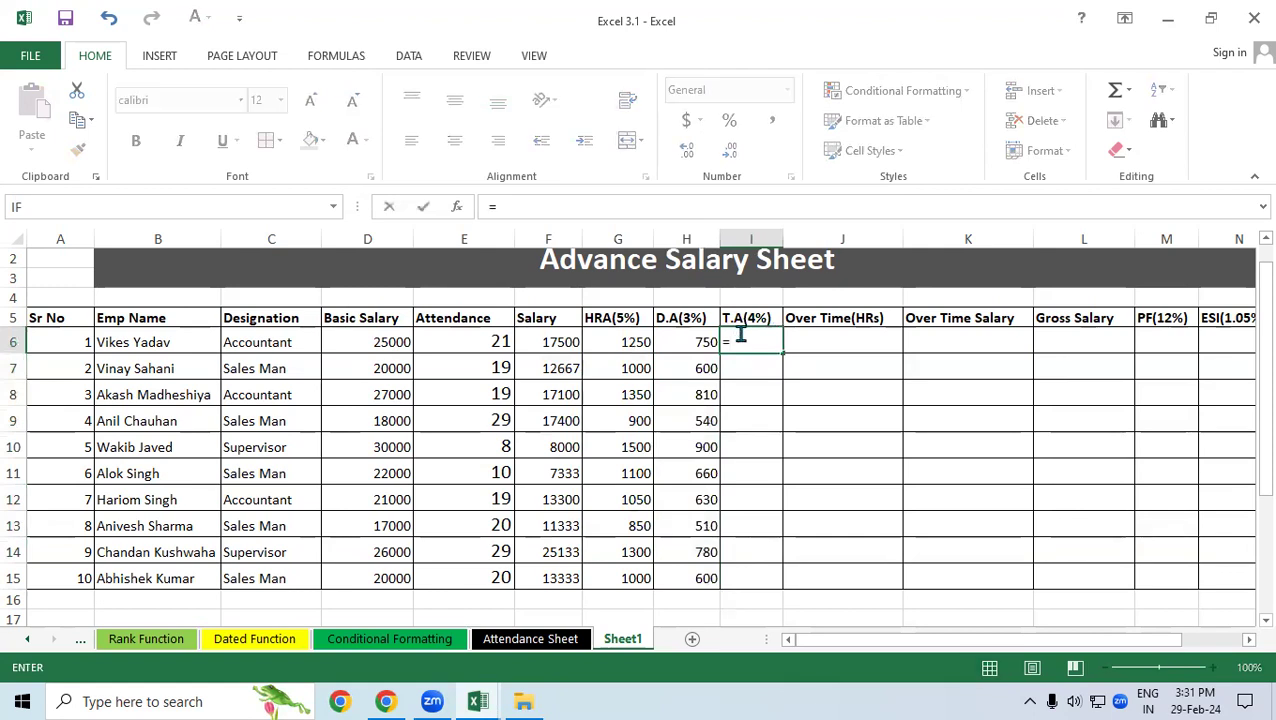
click(391, 334)
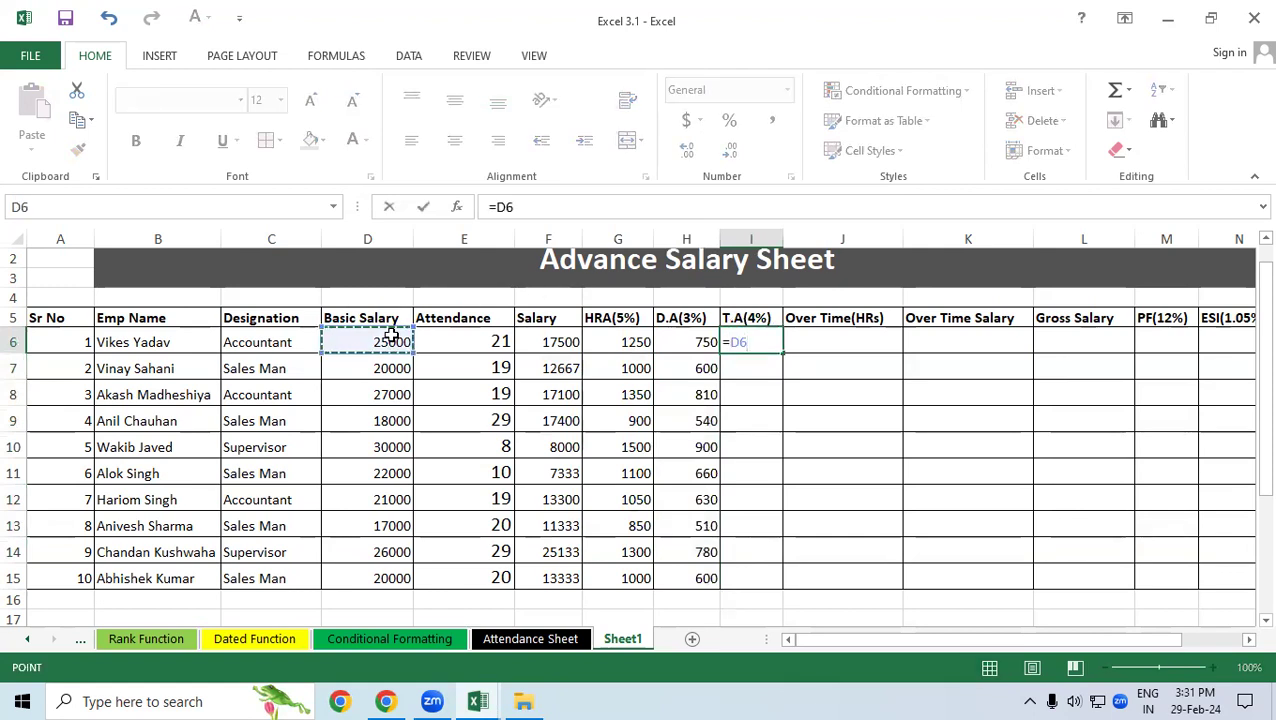
text(*4)
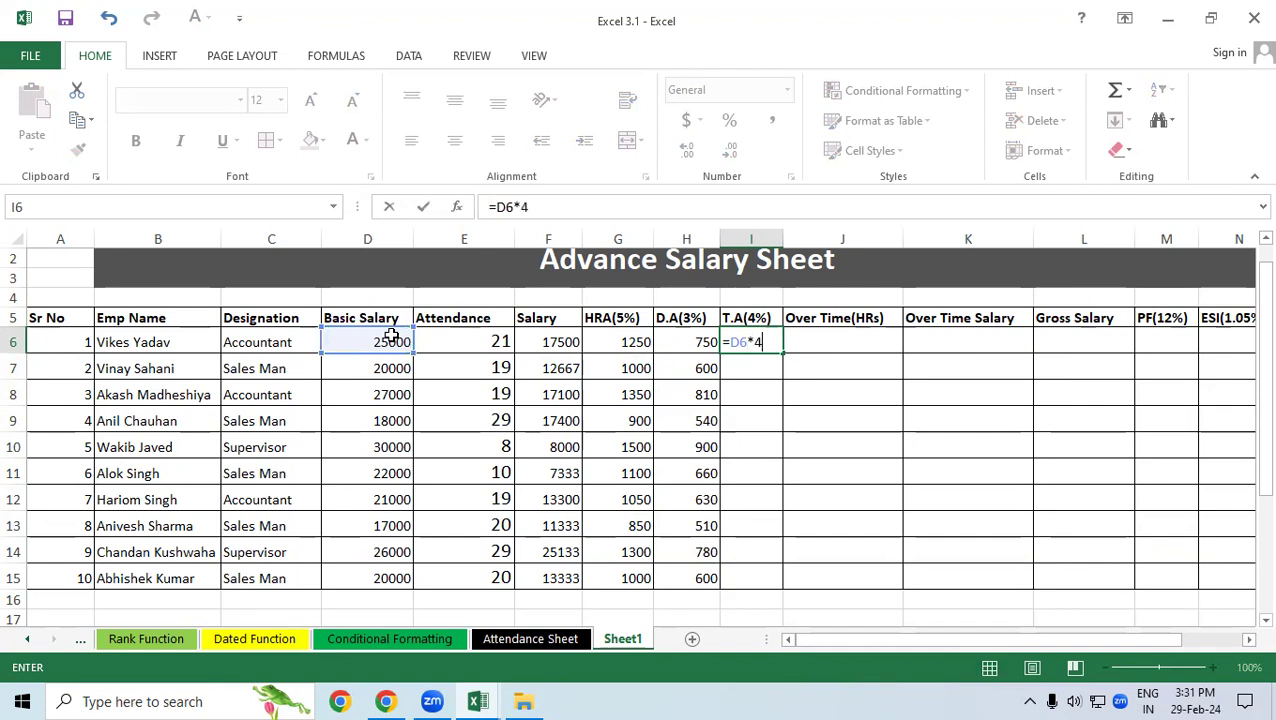
text(%)
key(Return)
click(737, 346)
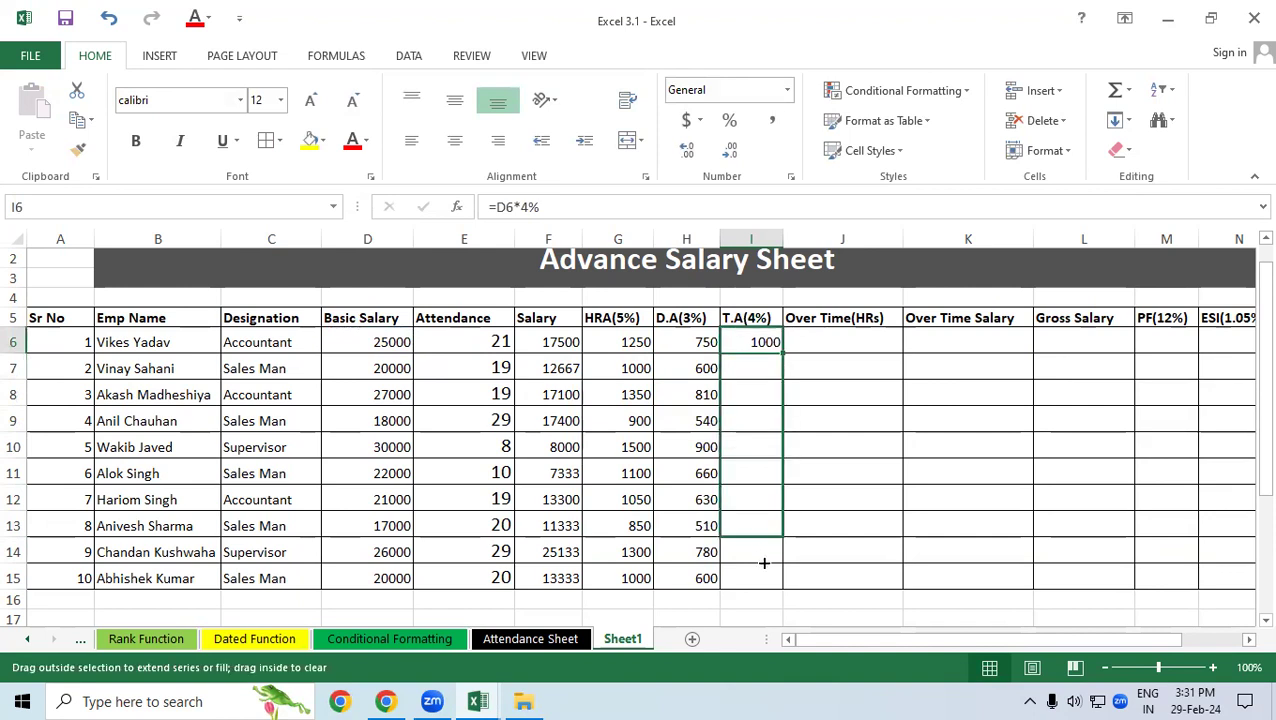
drag(779, 440, 760, 580)
click(843, 432)
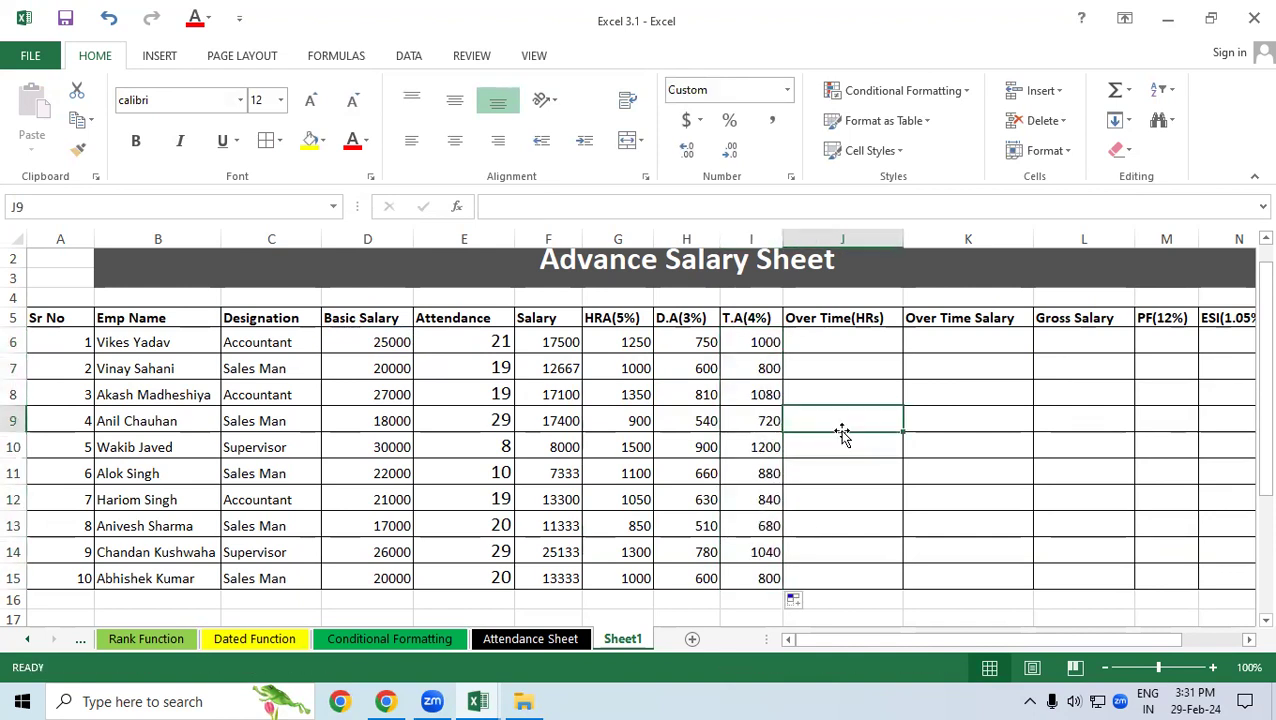
- Copy the O.T. hours AL7:AL16 on the Attendance Sheet
click(843, 346)
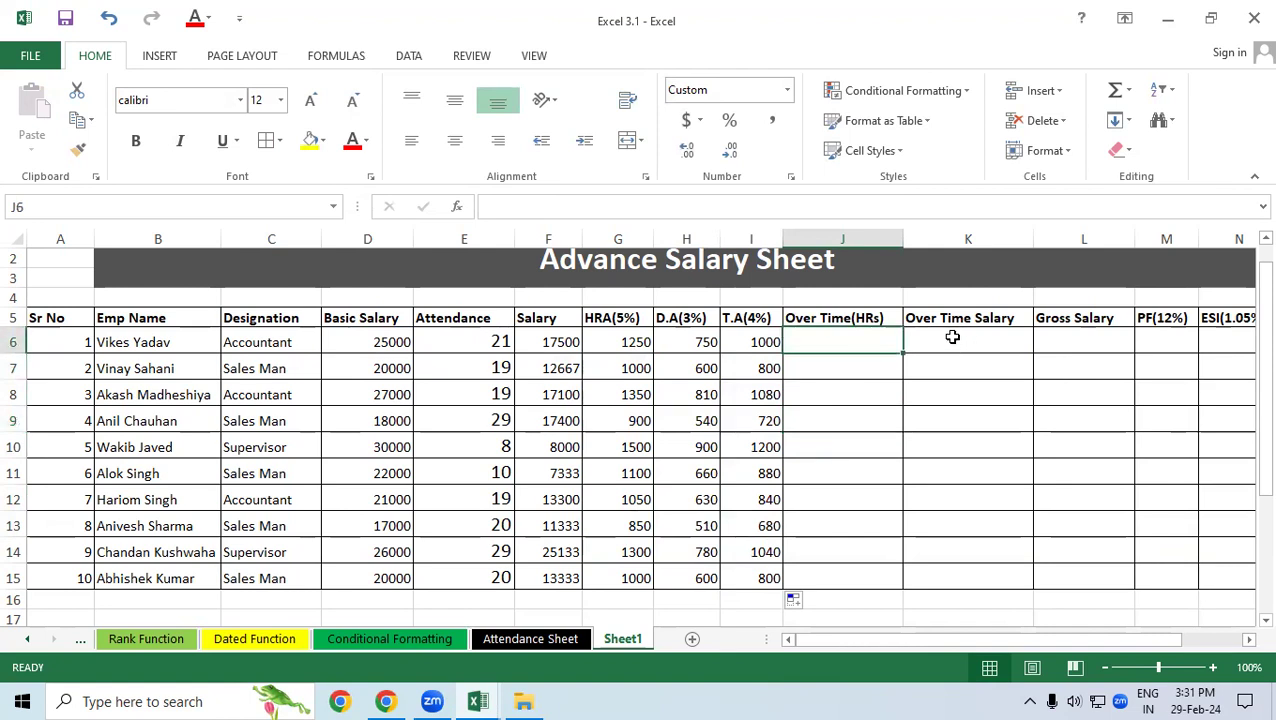
drag(452, 340, 472, 525)
click(530, 638)
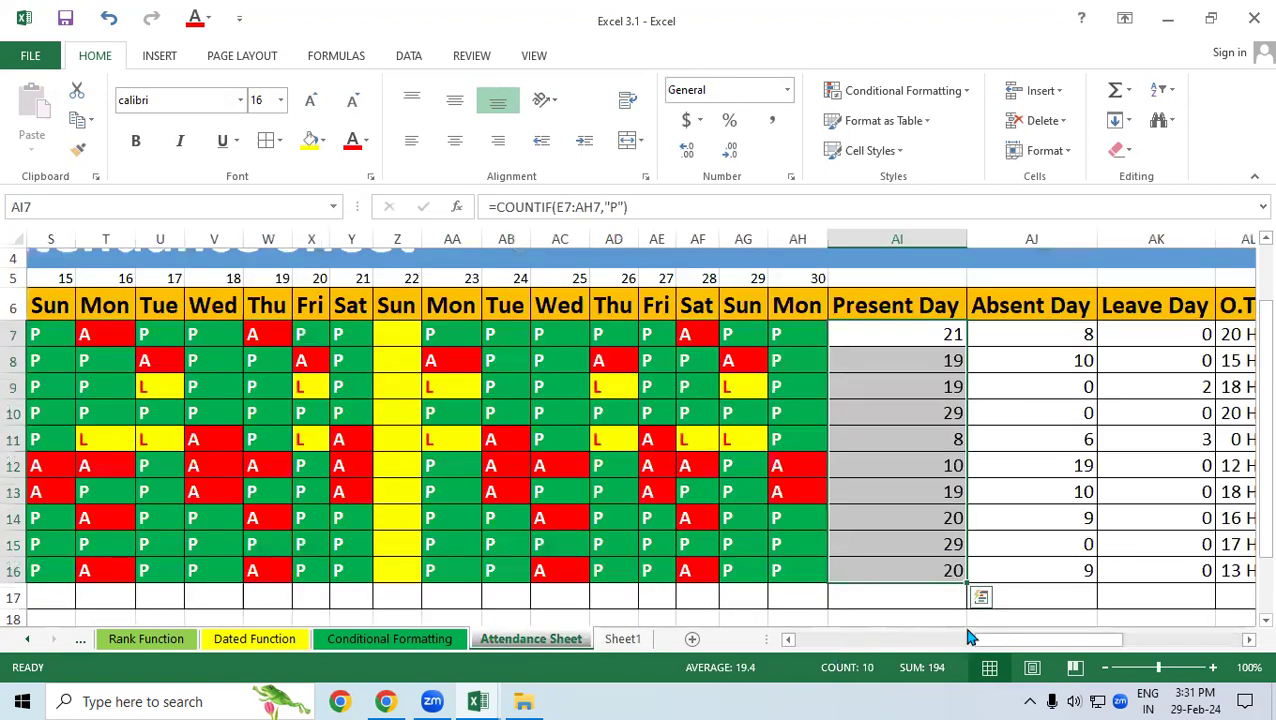
drag(1000, 638, 1077, 638)
drag(910, 334, 906, 572)
right_click(890, 340)
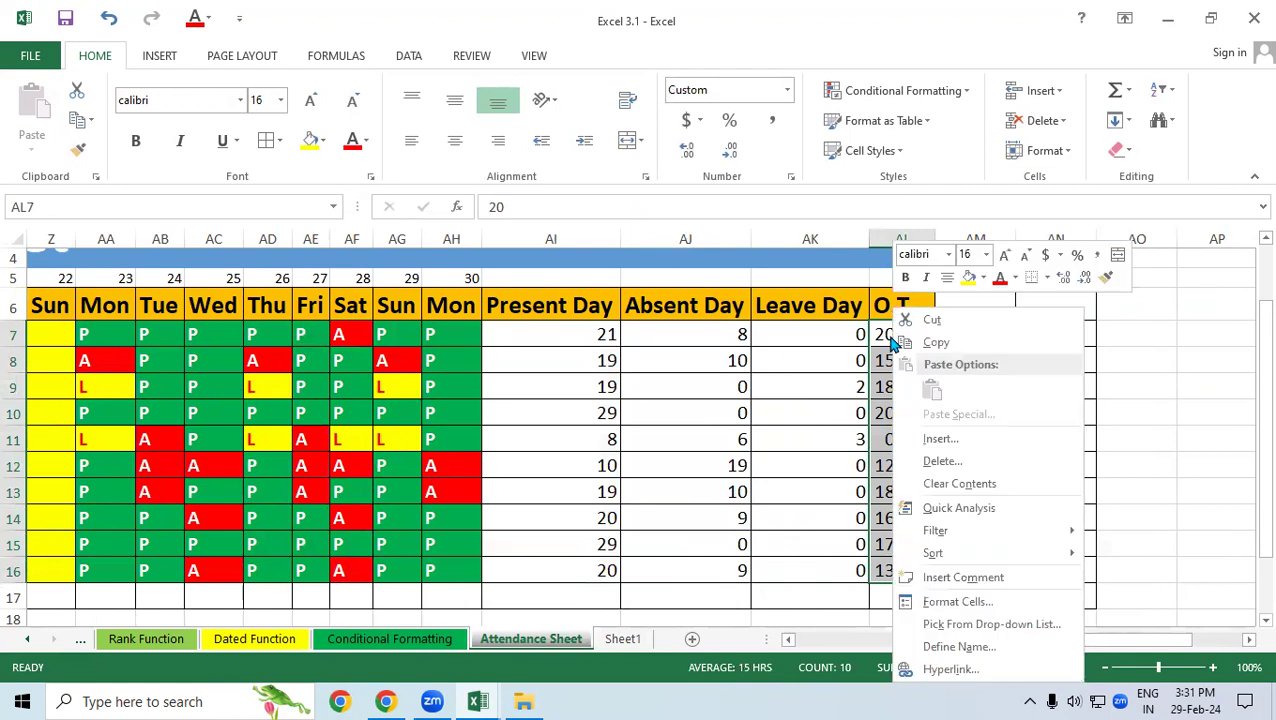
click(938, 344)
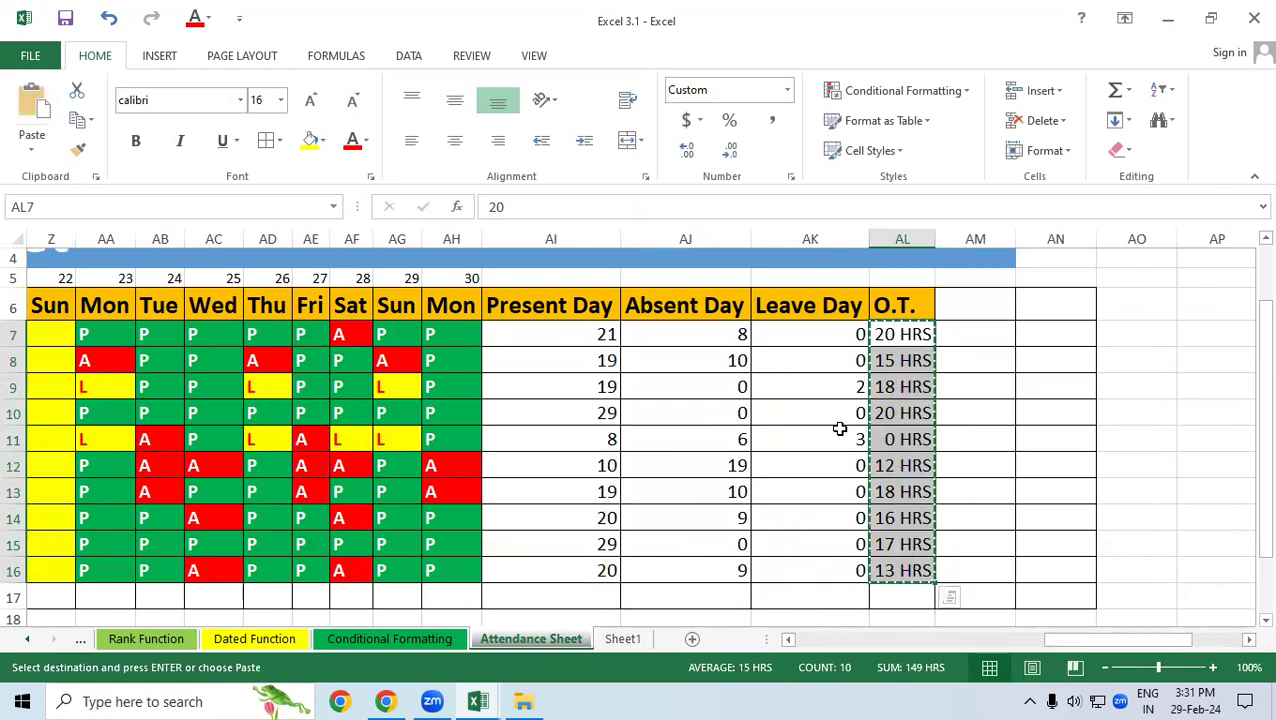
- Paste Link the O.T. hours into Over Time(HRs) cells J6:J15 on Sheet1
click(622, 638)
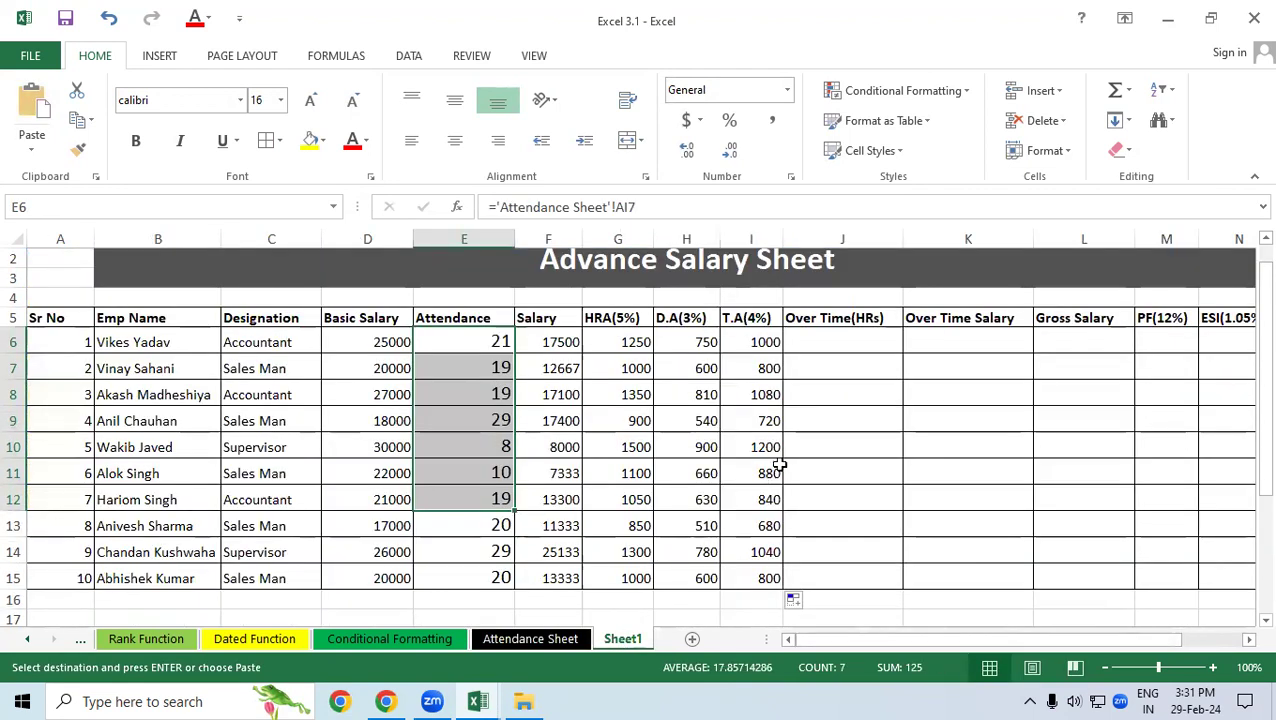
click(814, 340)
right_click(816, 338)
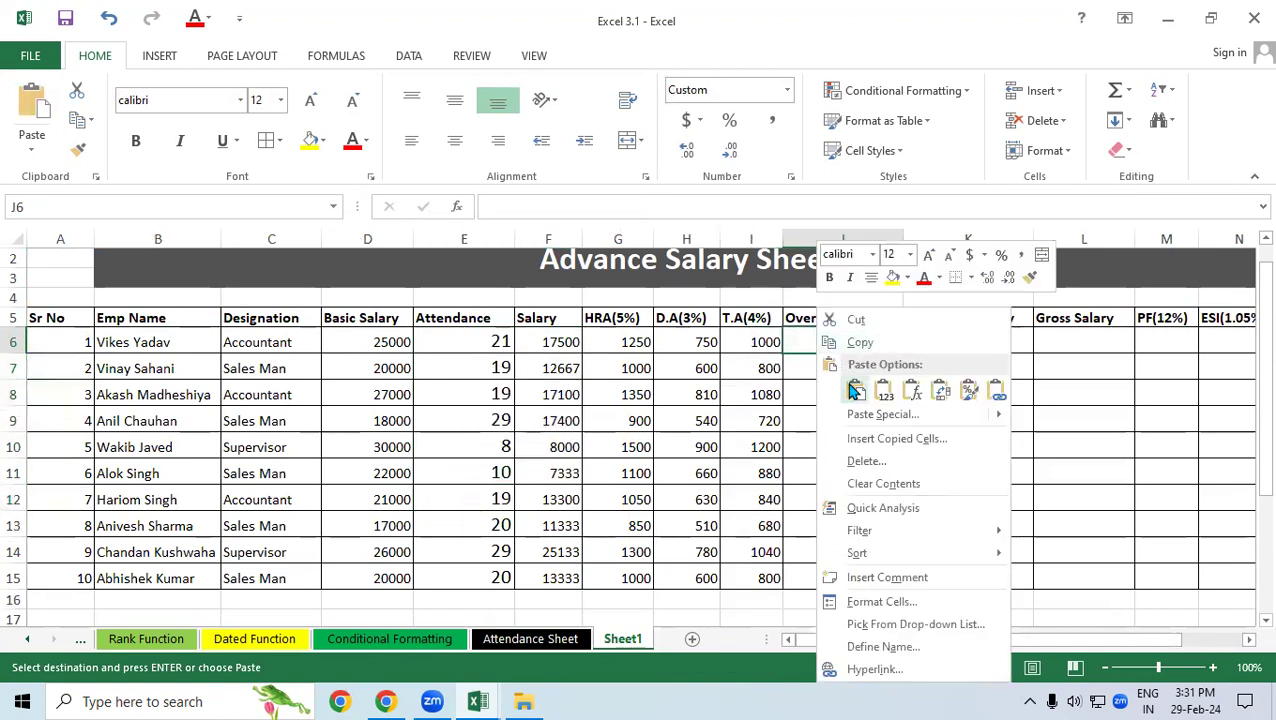
click(868, 414)
click(733, 535)
click(978, 524)
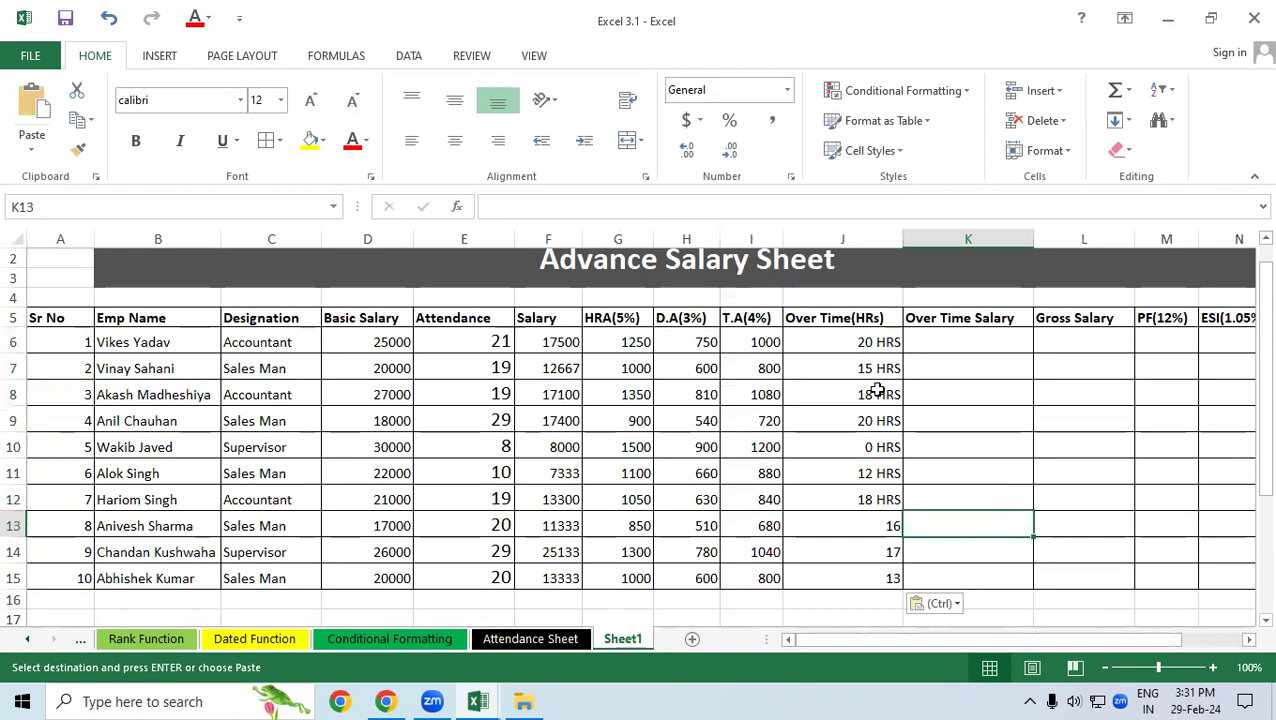
- Review the linked over time values and their formulas, then cancel the copy marquee
drag(852, 340, 891, 558)
click(915, 524)
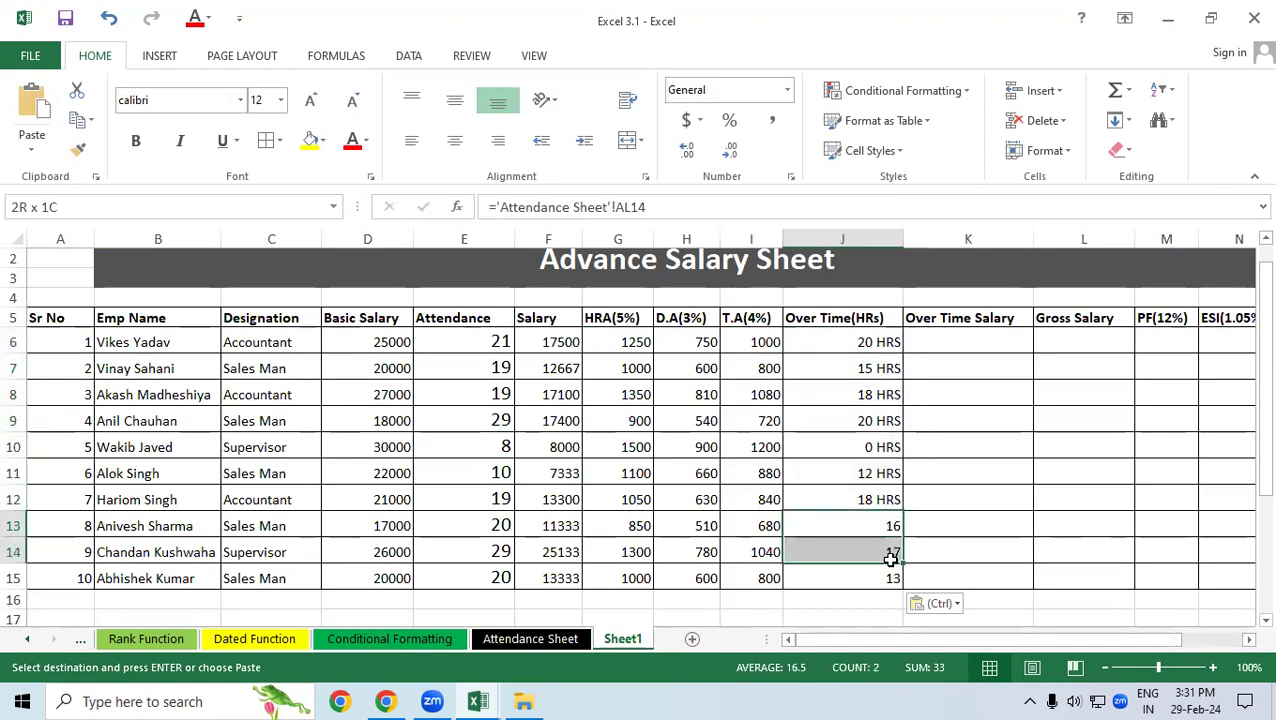
click(876, 499)
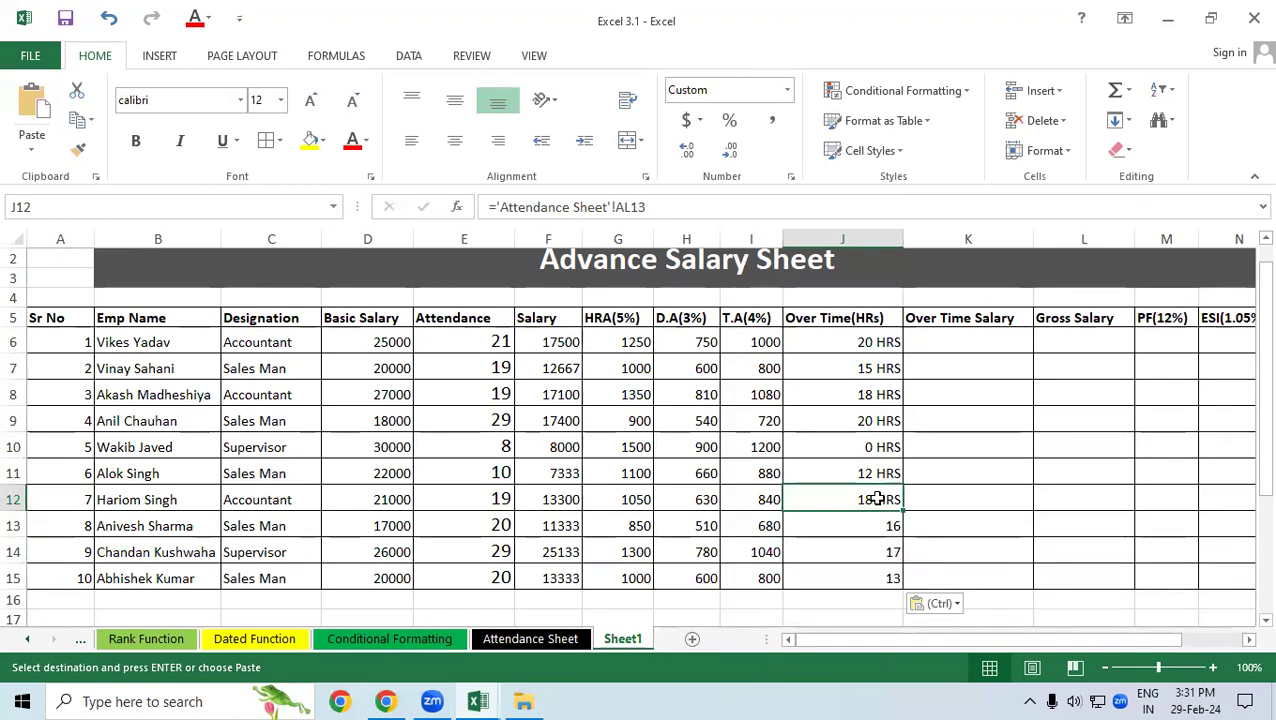
drag(886, 524, 891, 574)
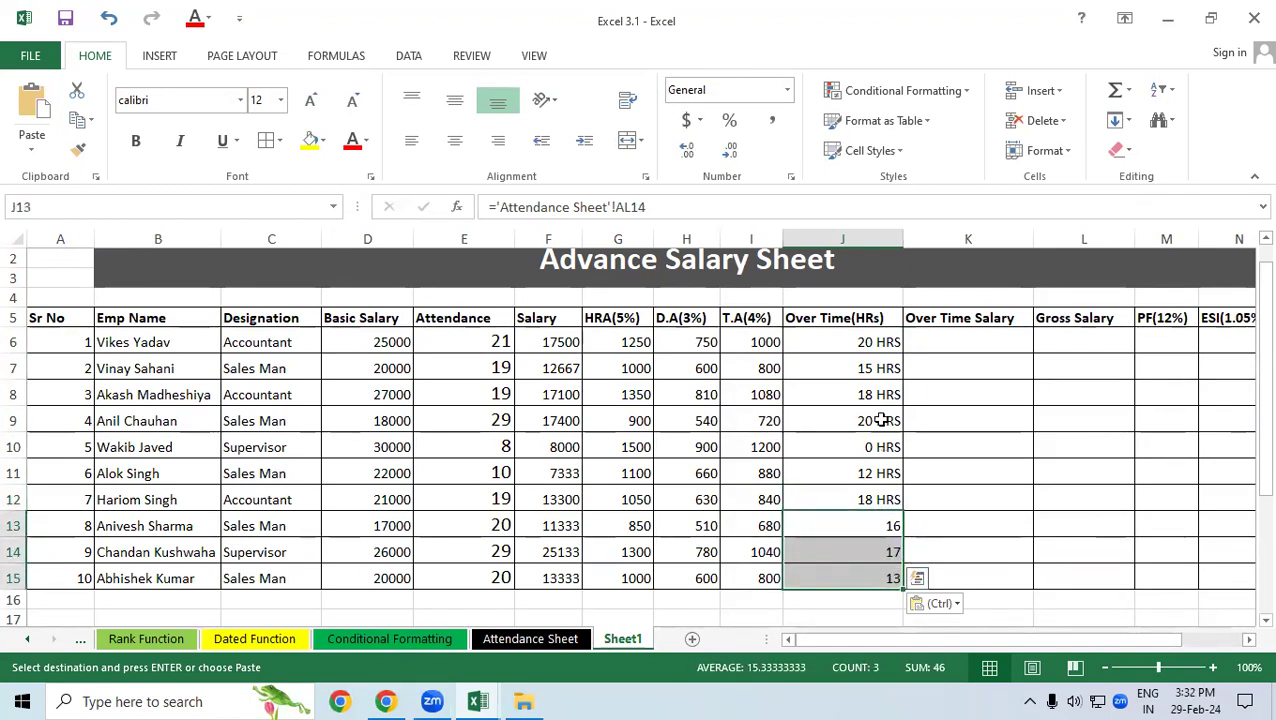
drag(869, 342, 890, 575)
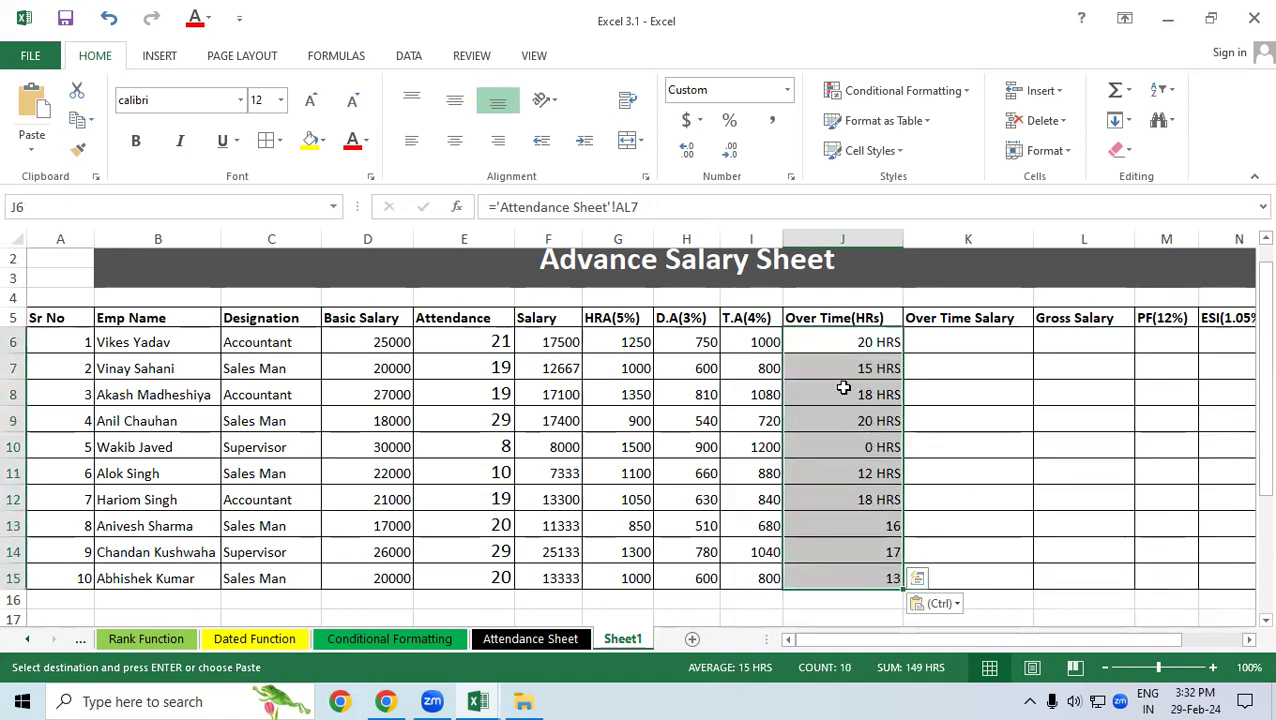
key(Escape)
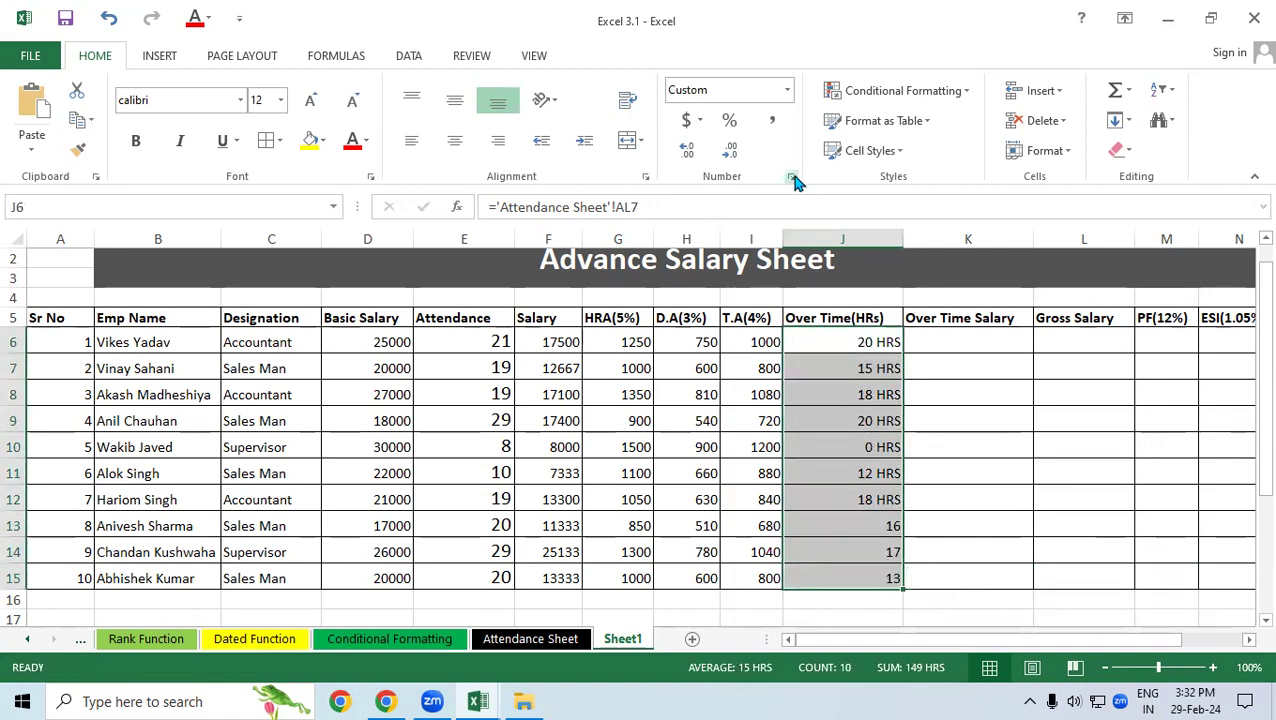
- Give the Over Time(HRs) cells the custom number format 0 "HRS", e.g. 20 HRS
click(793, 177)
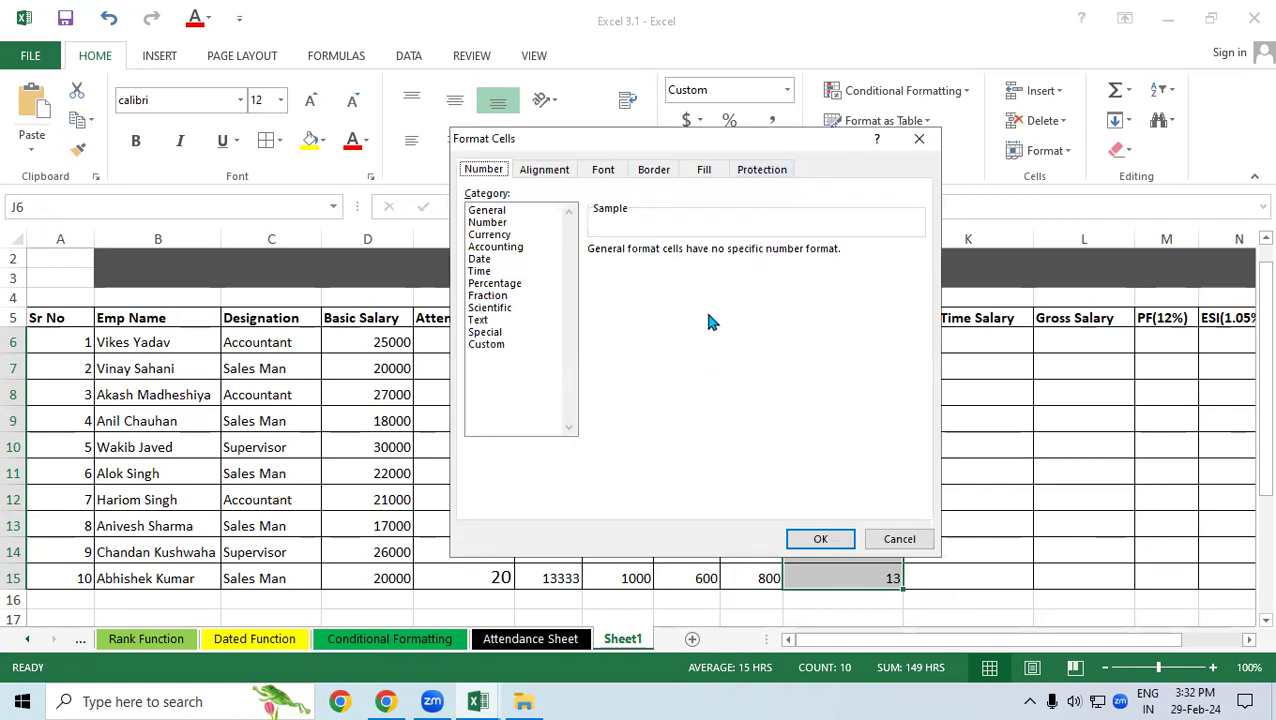
click(492, 358)
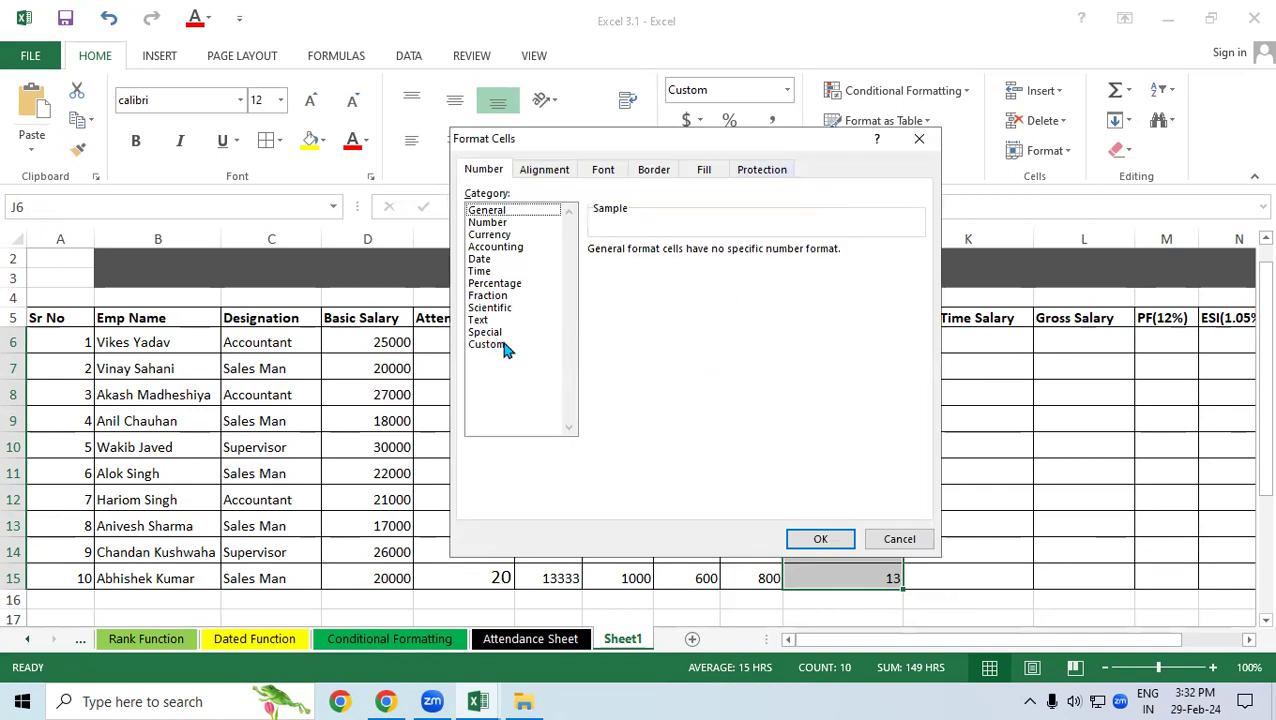
click(505, 346)
click(650, 264)
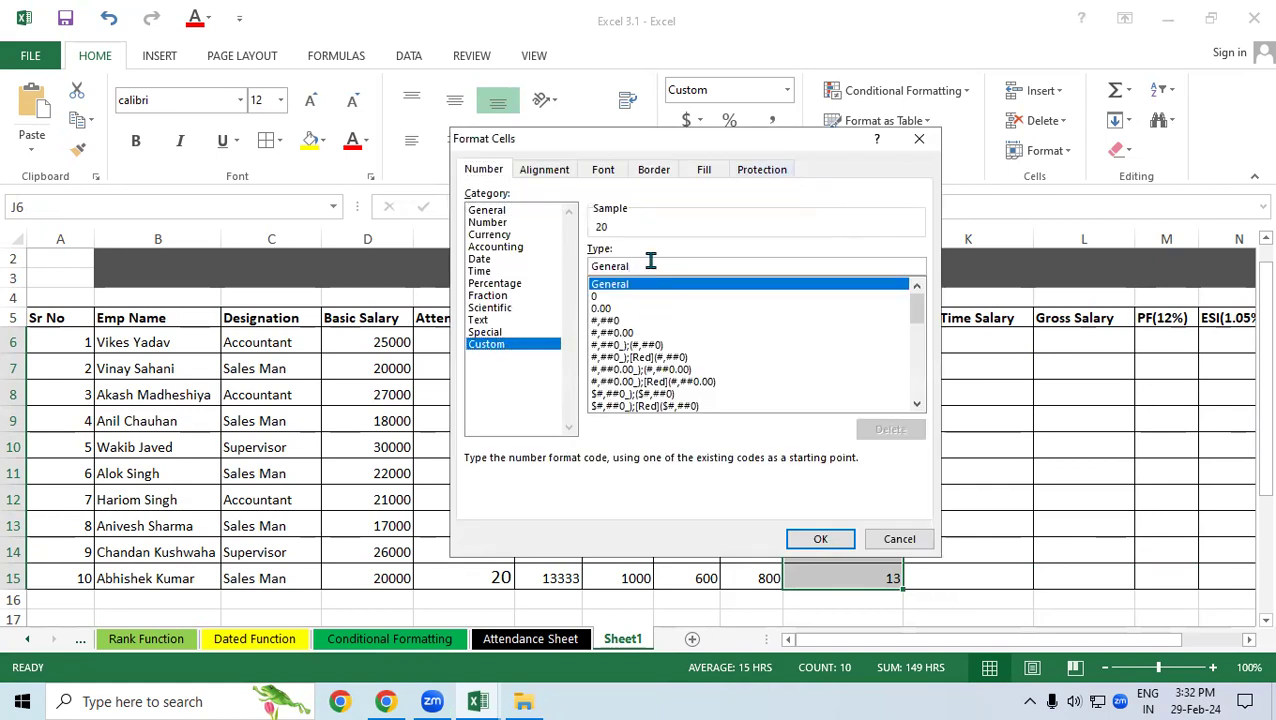
key(BackSpace)
key(BackSpace)
key(BackSpace)
key(BackSpace)
key(BackSpace)
key(BackSpace)
text(0 "HRS)
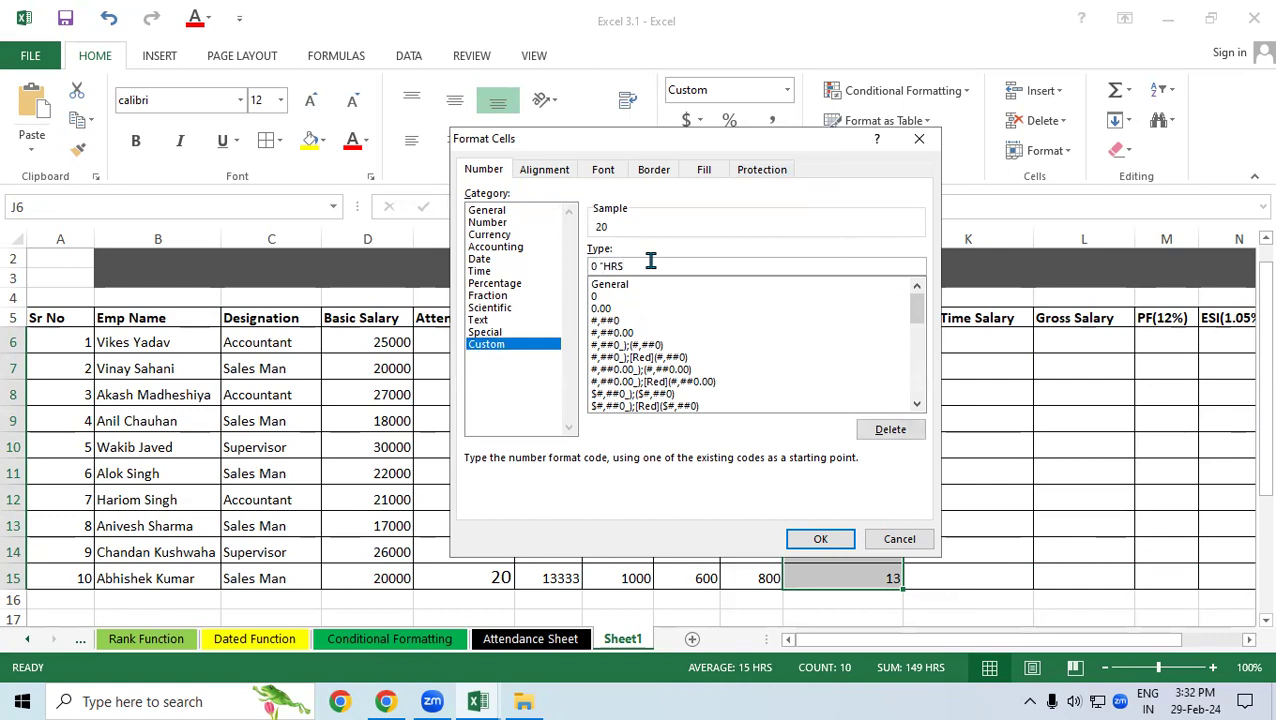
text(")
click(820, 539)
click(968, 473)
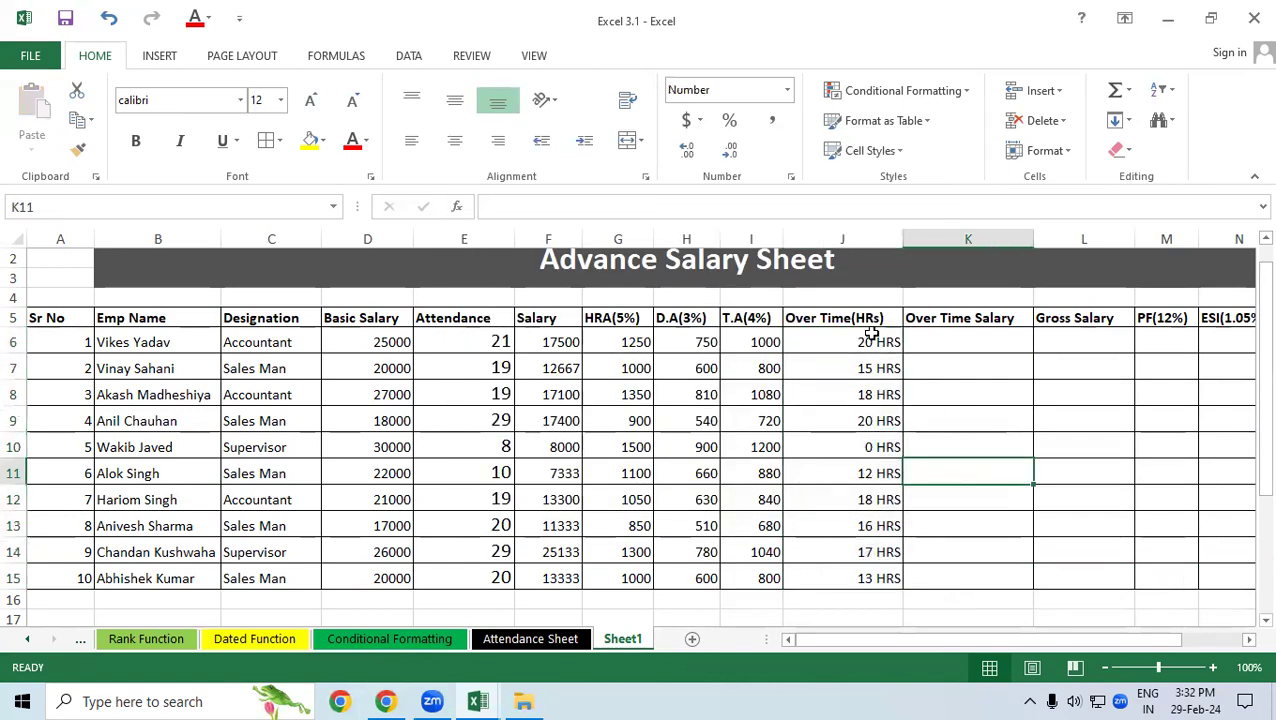
drag(872, 340, 893, 578)
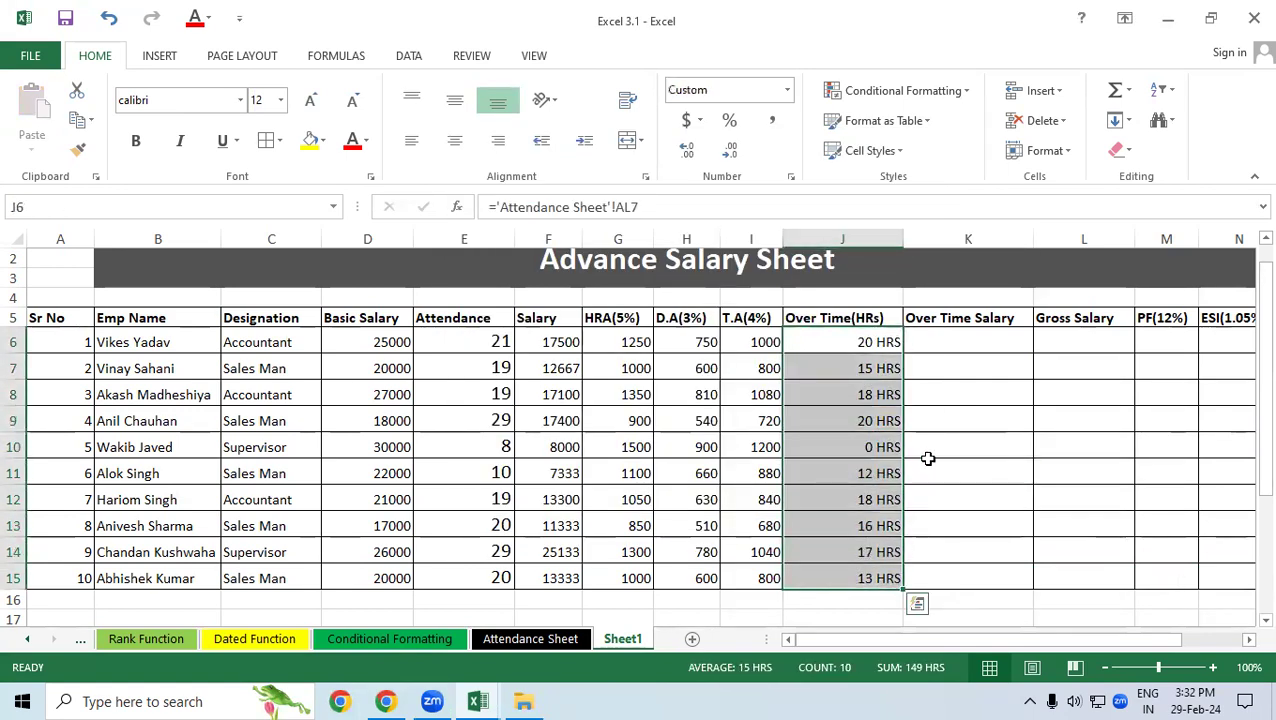
click(935, 341)
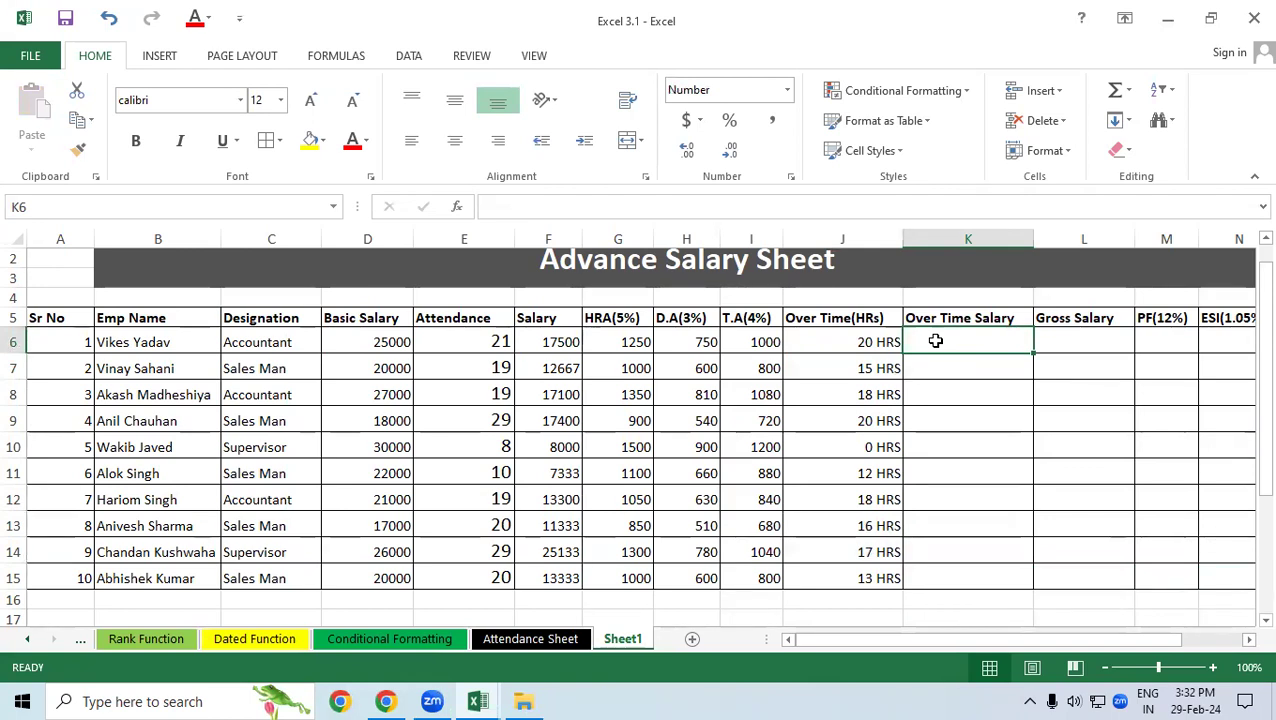
click(384, 344)
click(480, 342)
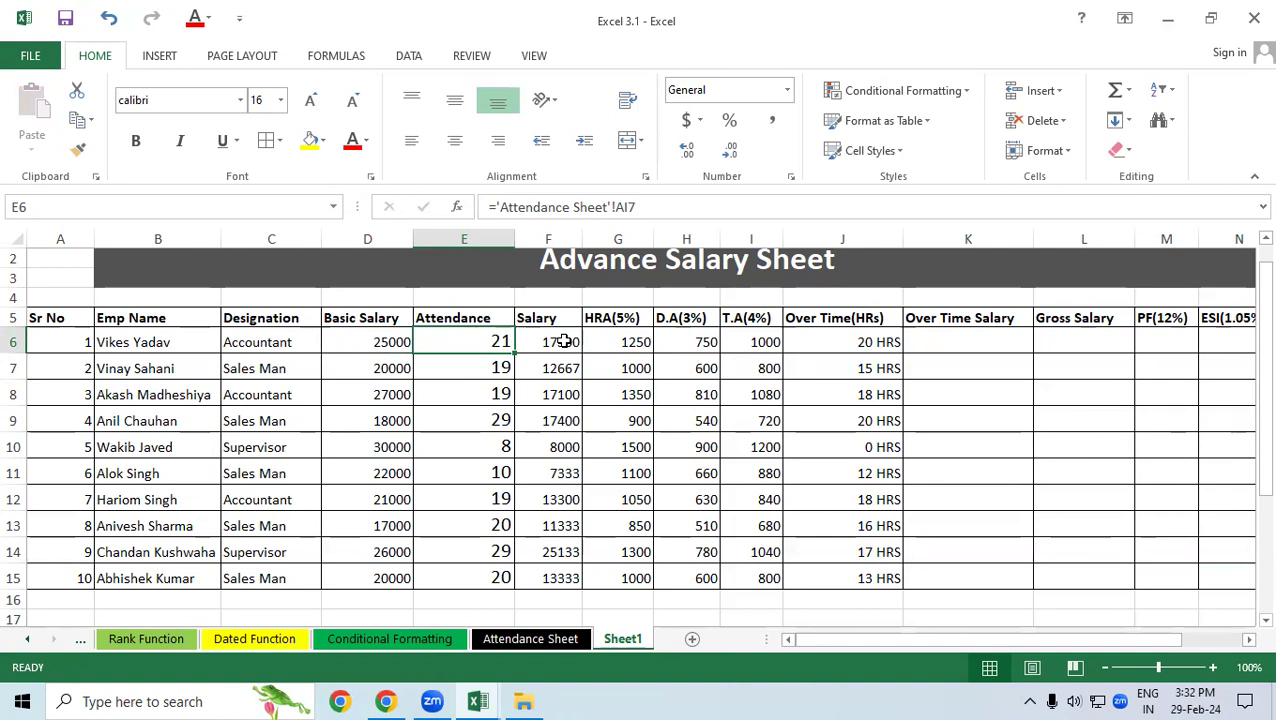
click(851, 342)
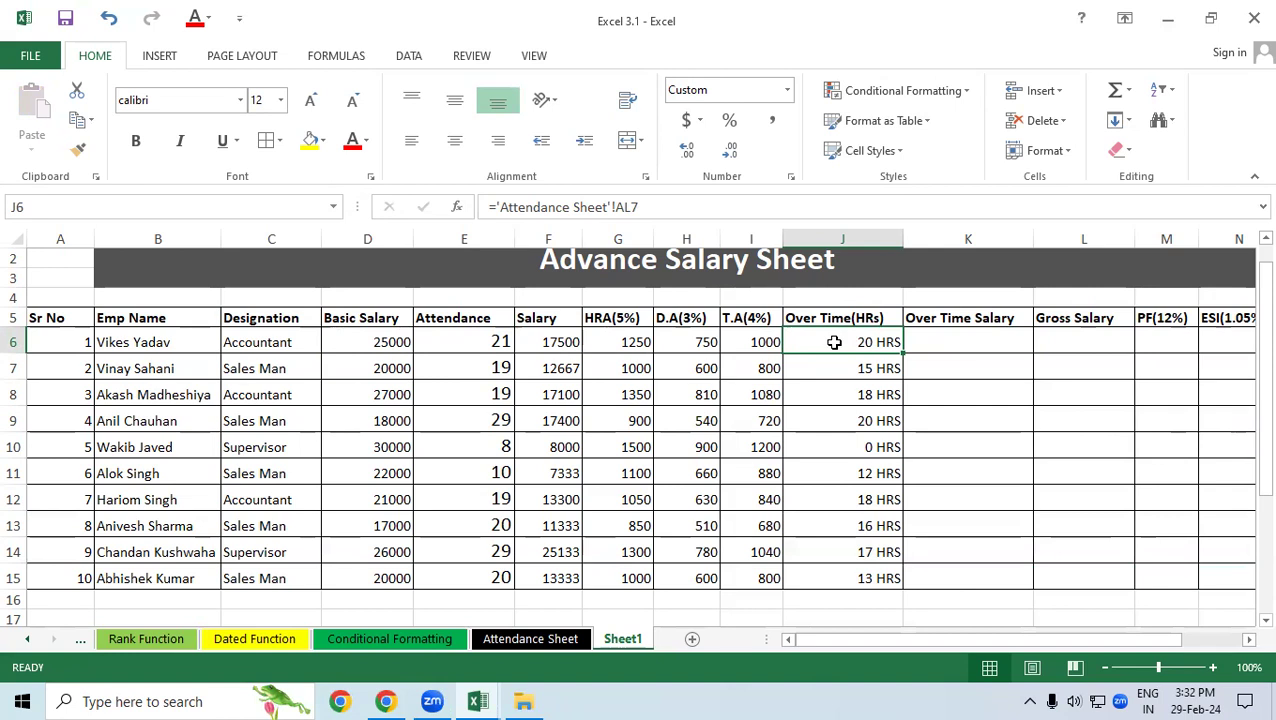
click(920, 336)
- Enter the overtime salary formula =D6/30/8*J6 in K6
text(=)
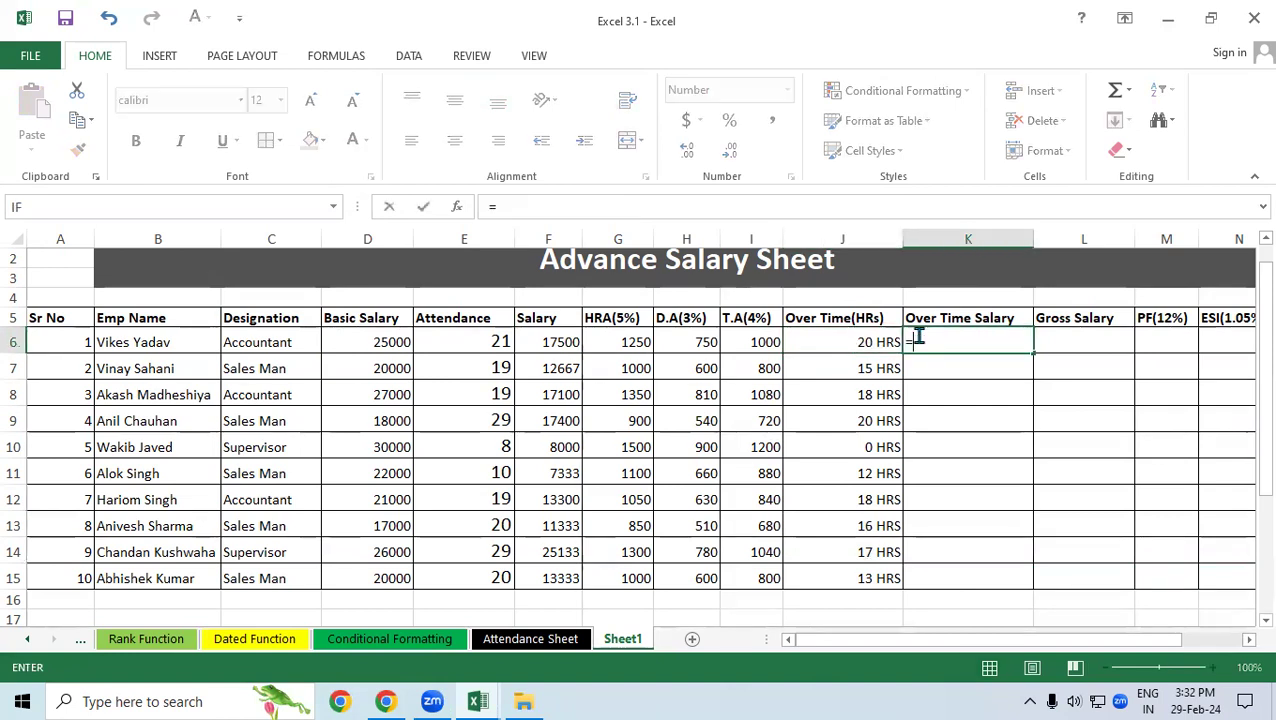
click(336, 340)
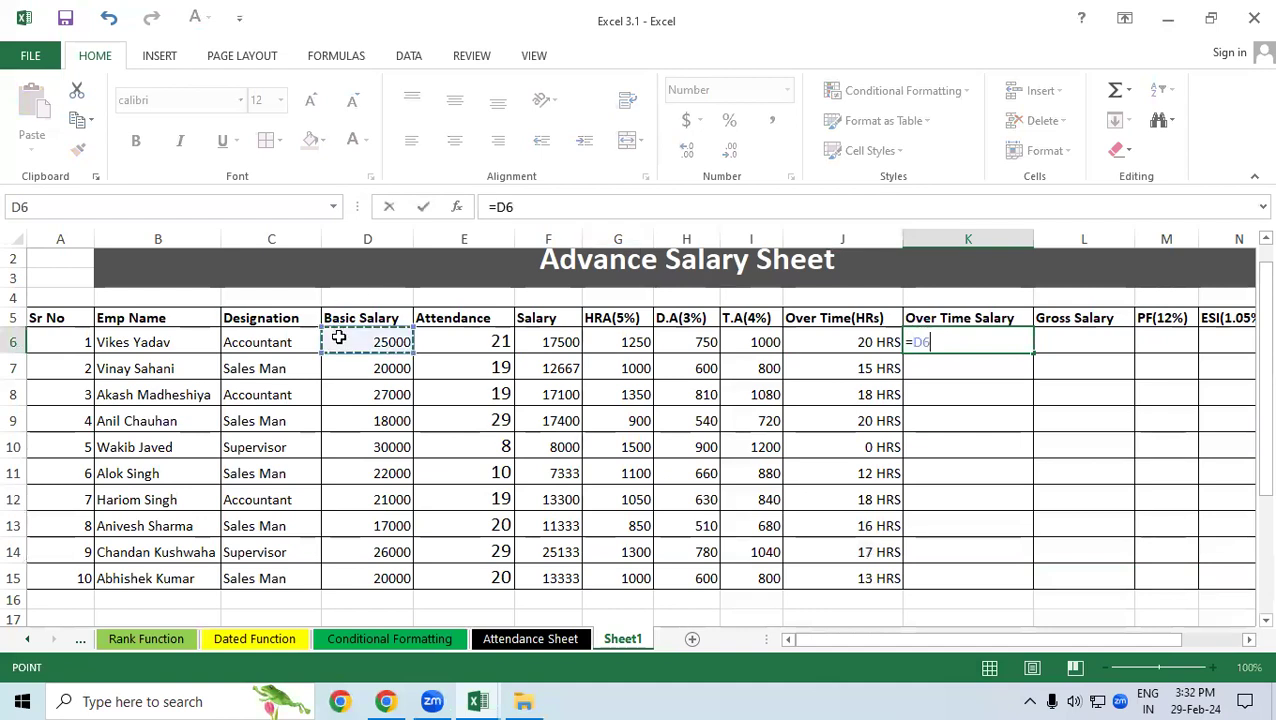
text(/30)
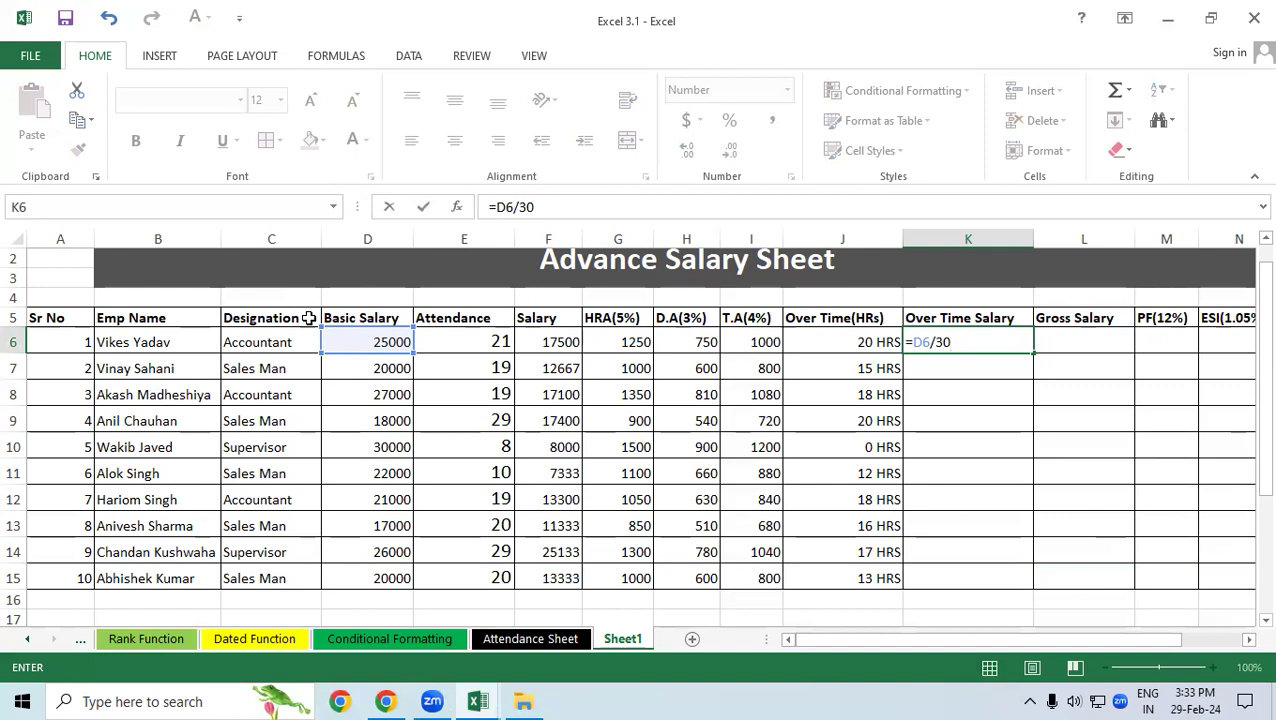
text(*)
key(BackSpace)
text(/8)
key(Return)
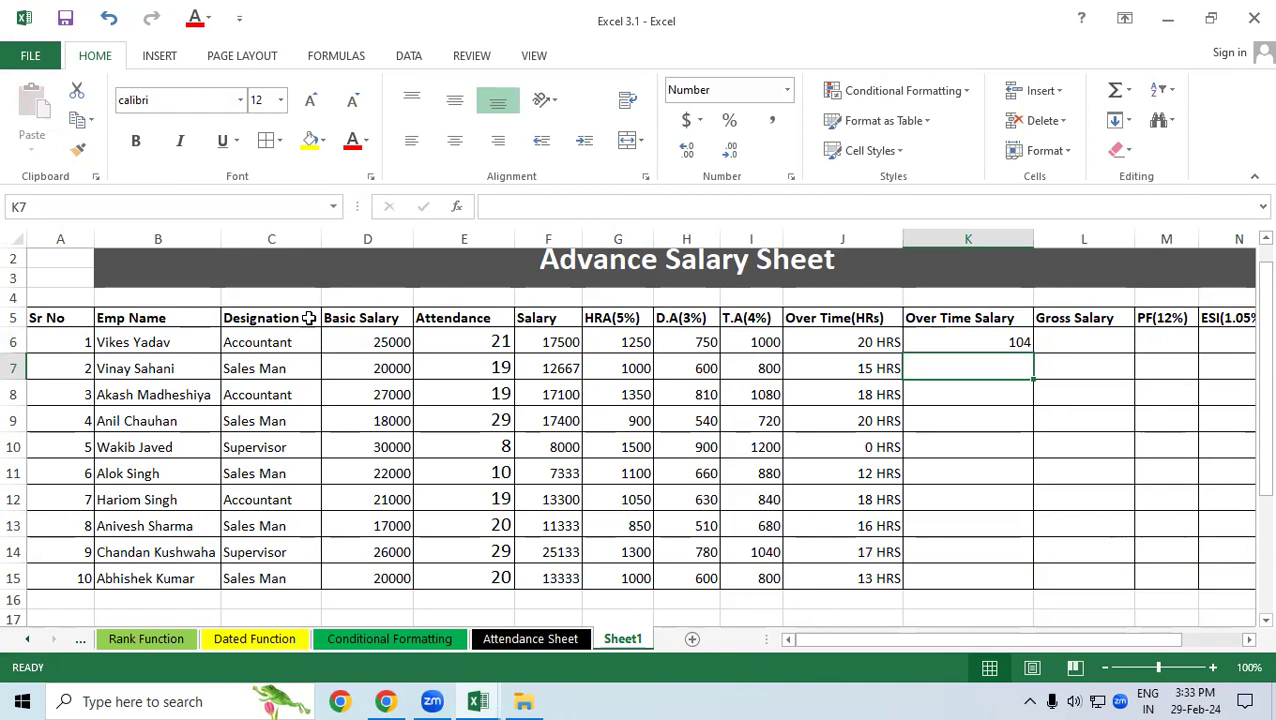
double_click(1003, 346)
text(*)
click(888, 338)
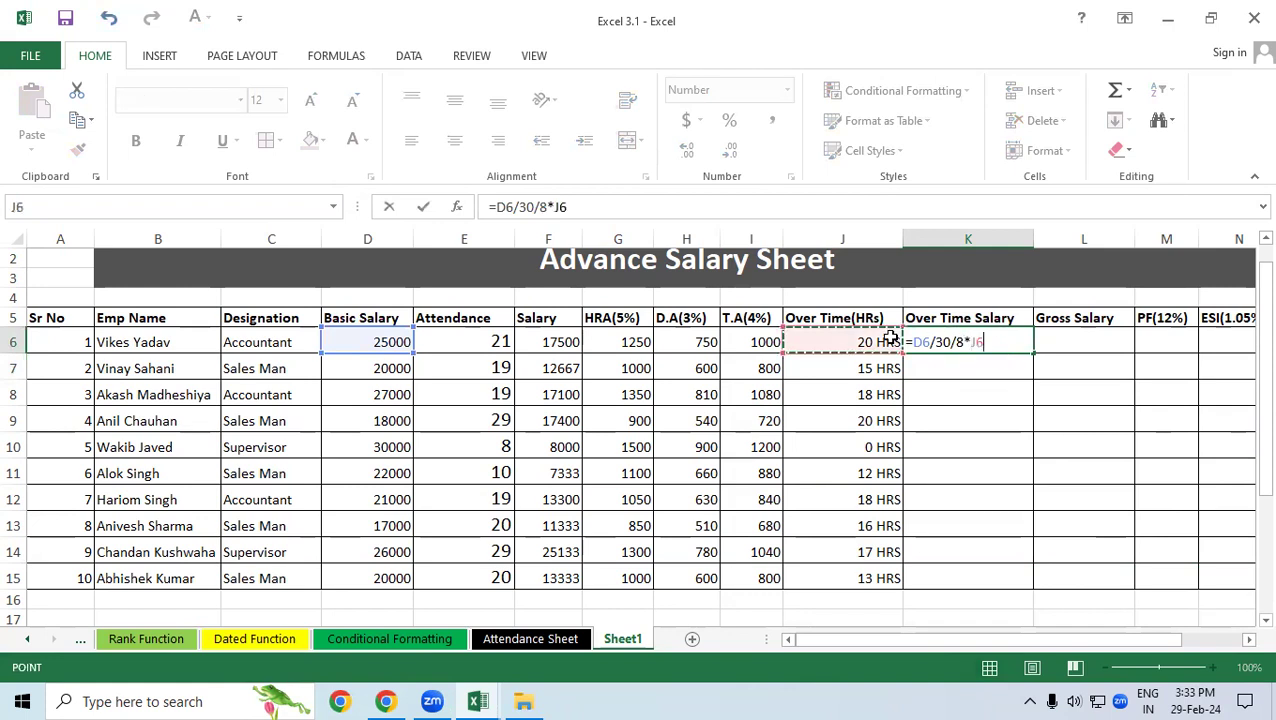
key(Return)
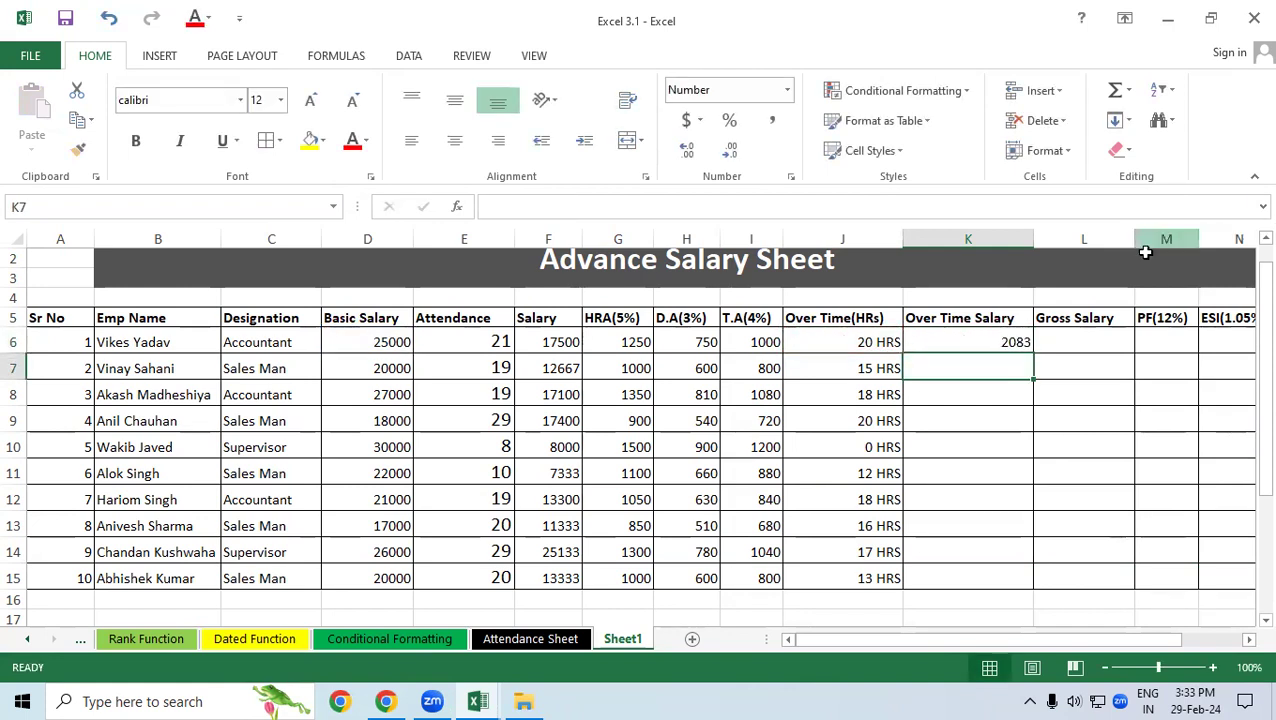
- Copy the K6 overtime formula down to K15 and select the K6:K15 results
click(1015, 344)
double_click(1032, 354)
click(1103, 377)
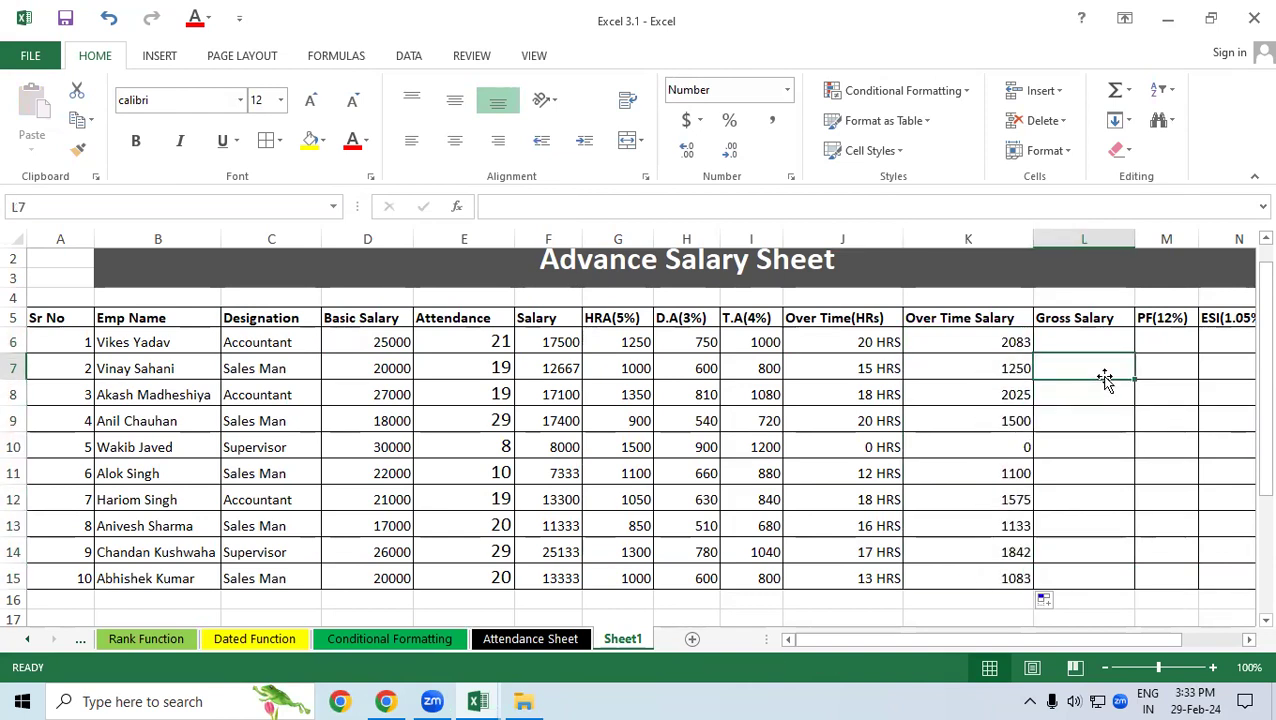
drag(982, 338, 984, 568)
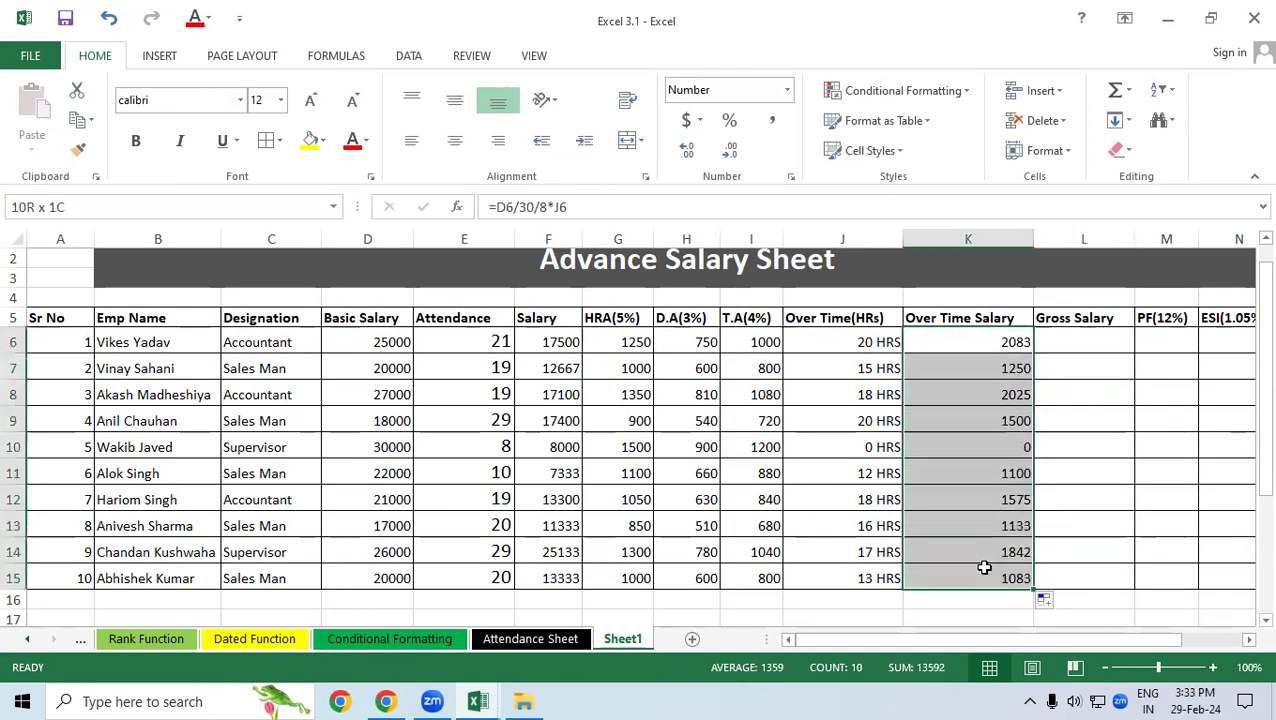
key(Delete)
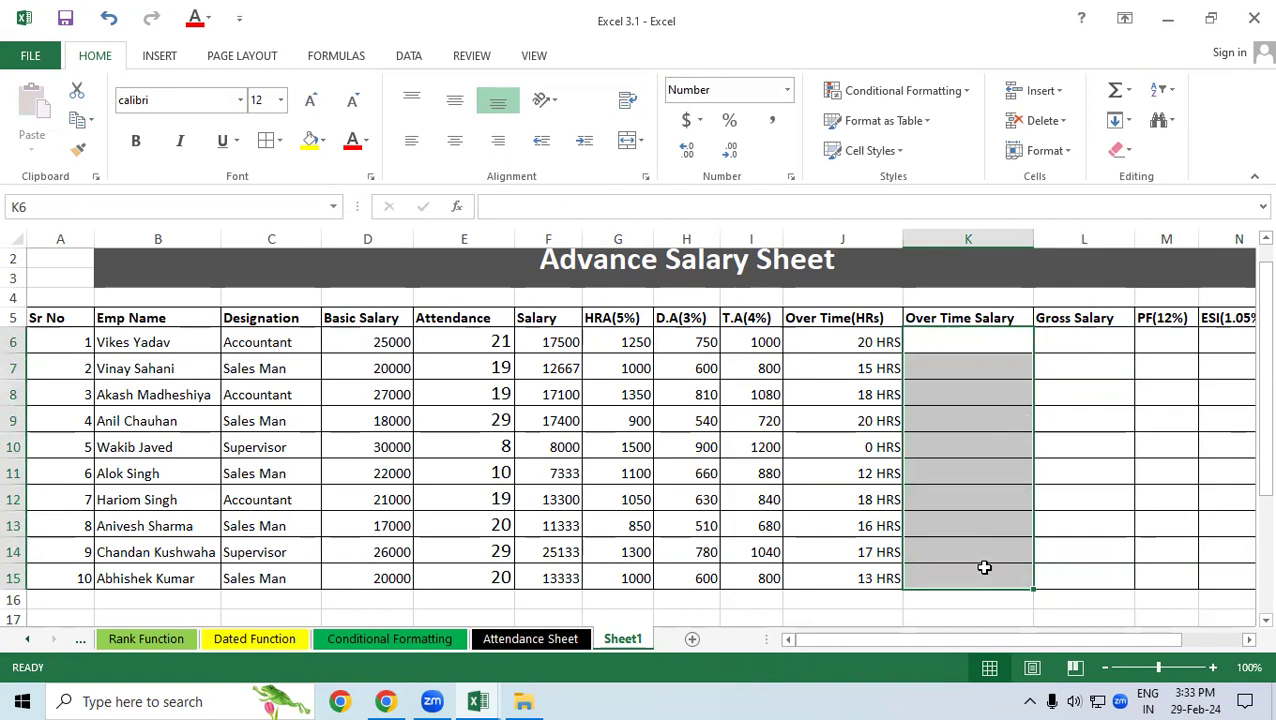
text(=)
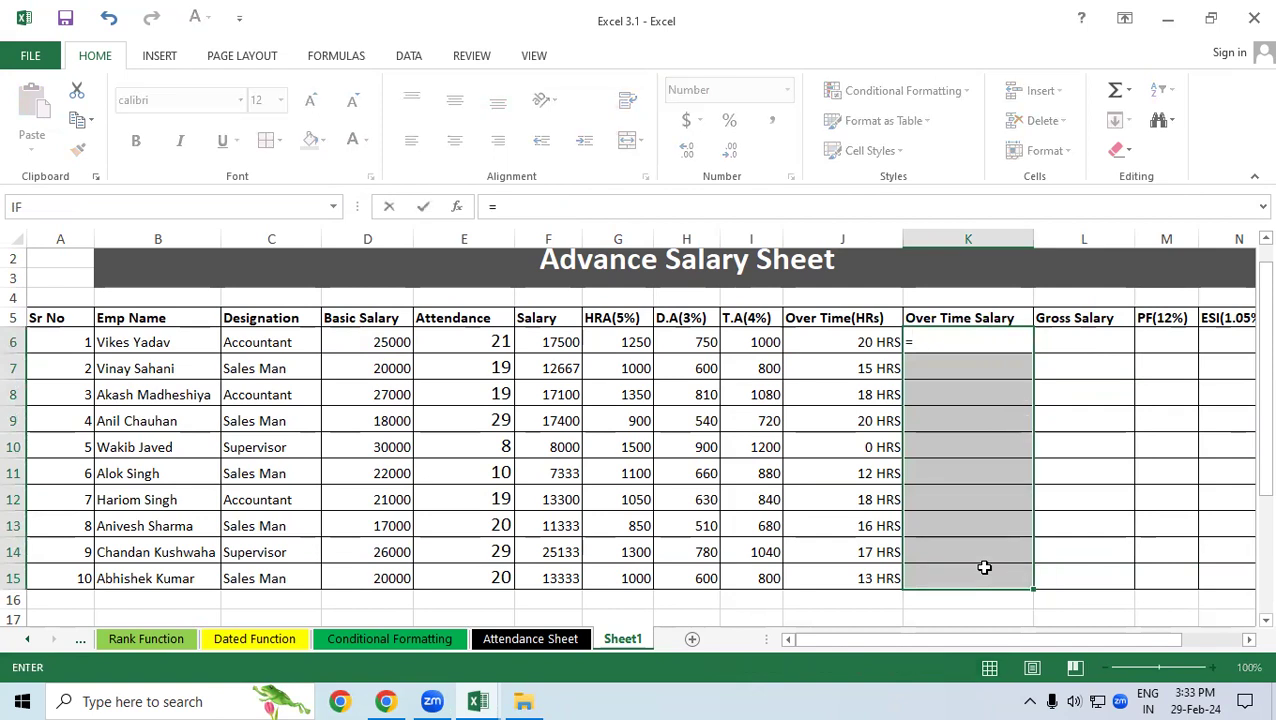
click(354, 334)
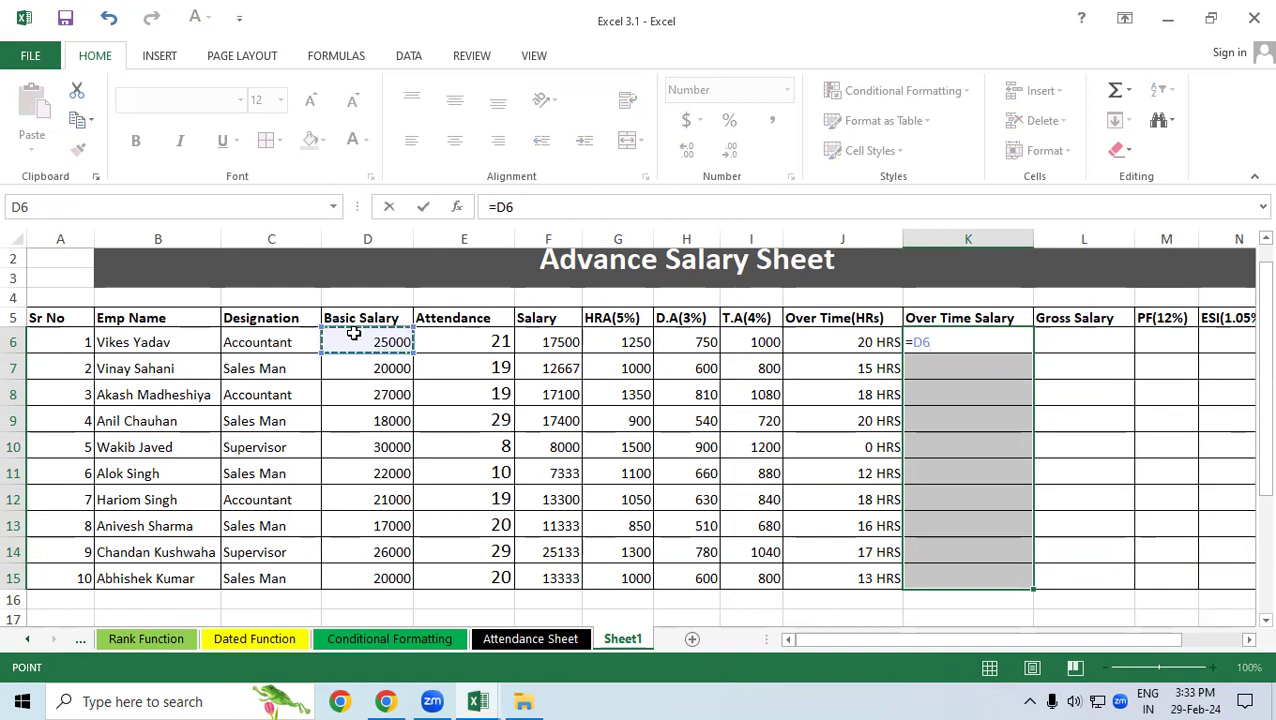
text(/30)
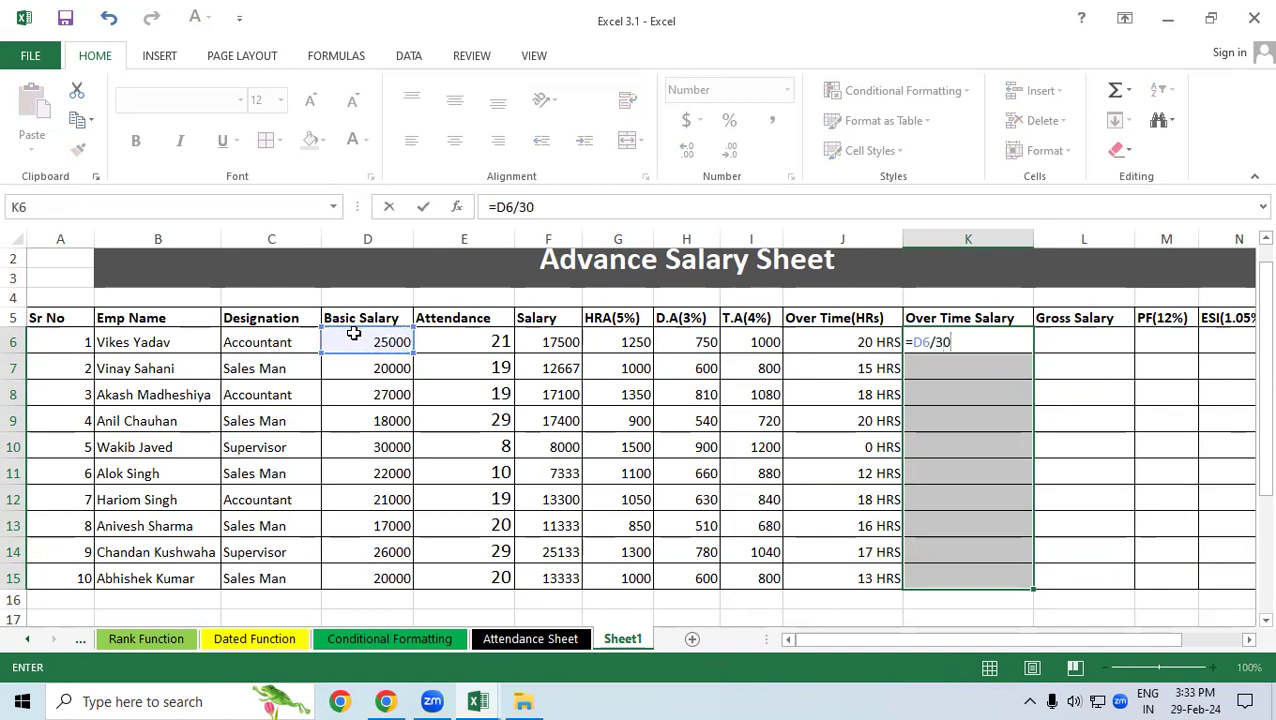
text(/8)
text(*)
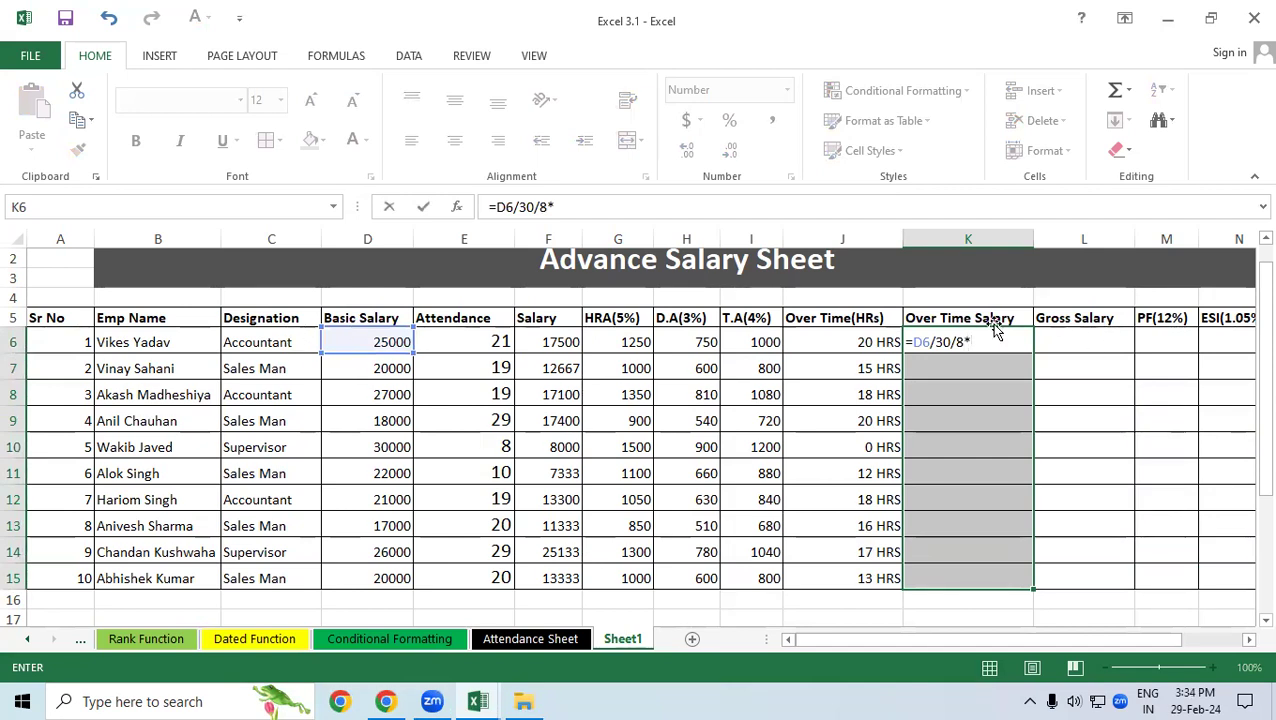
click(855, 340)
key(Return)
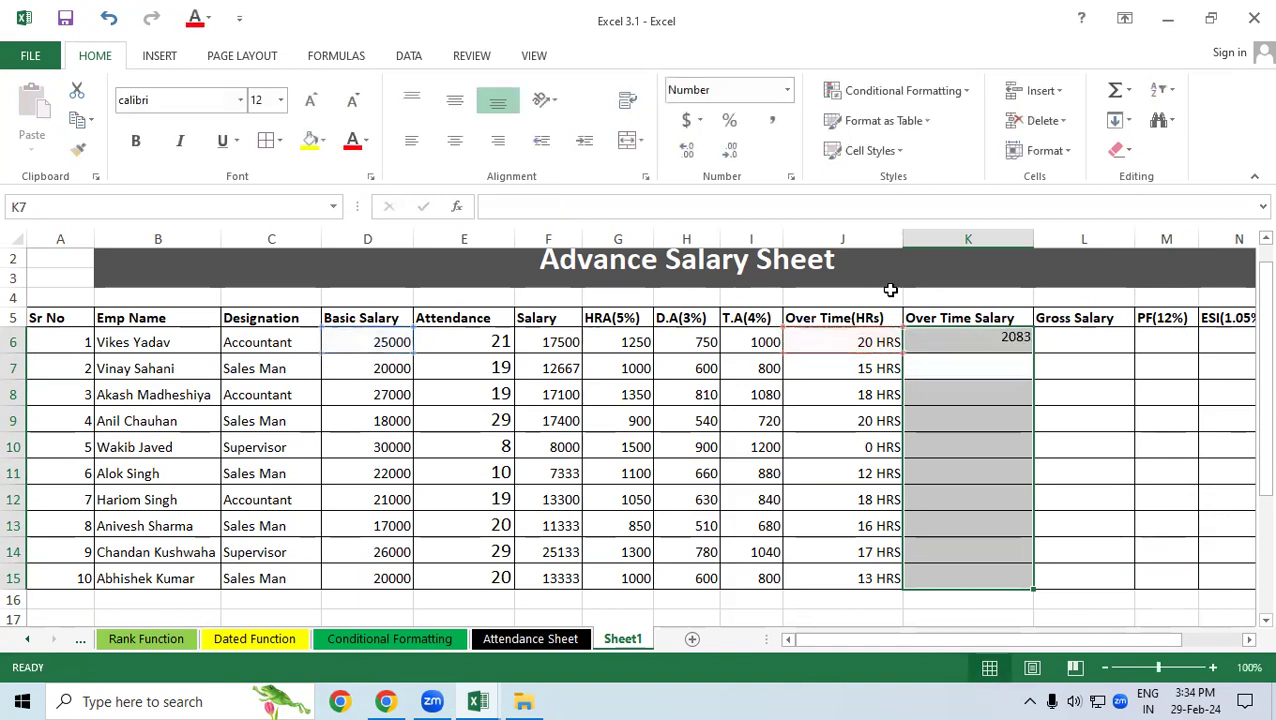
click(965, 341)
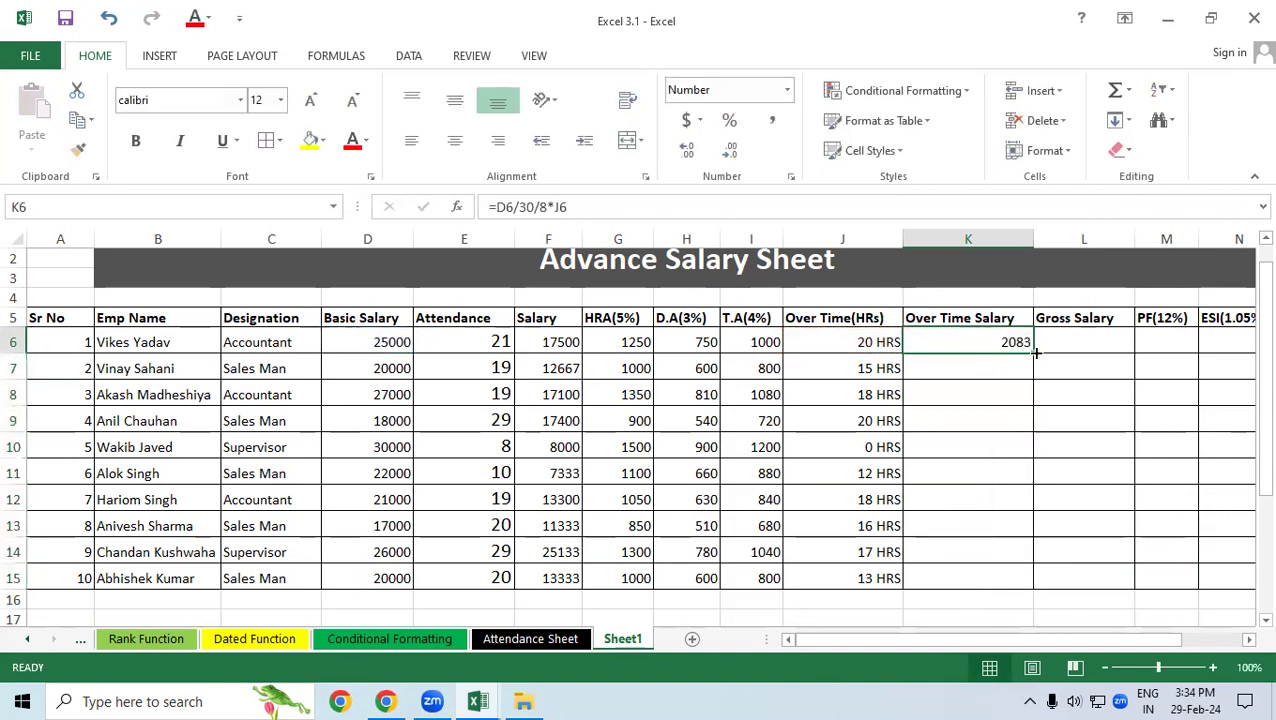
double_click(1033, 354)
click(1106, 337)
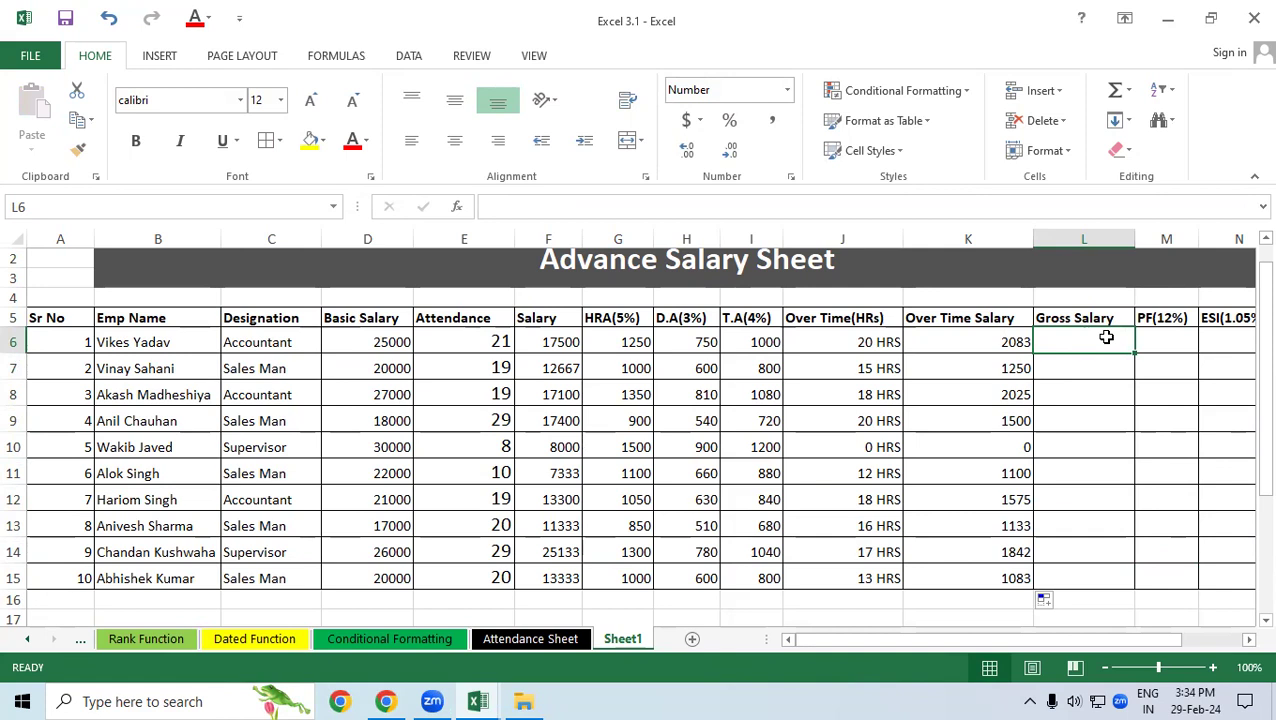
- Enter the gross salary formula =F6+G6+H6+I6+K6 in L6
text(=)
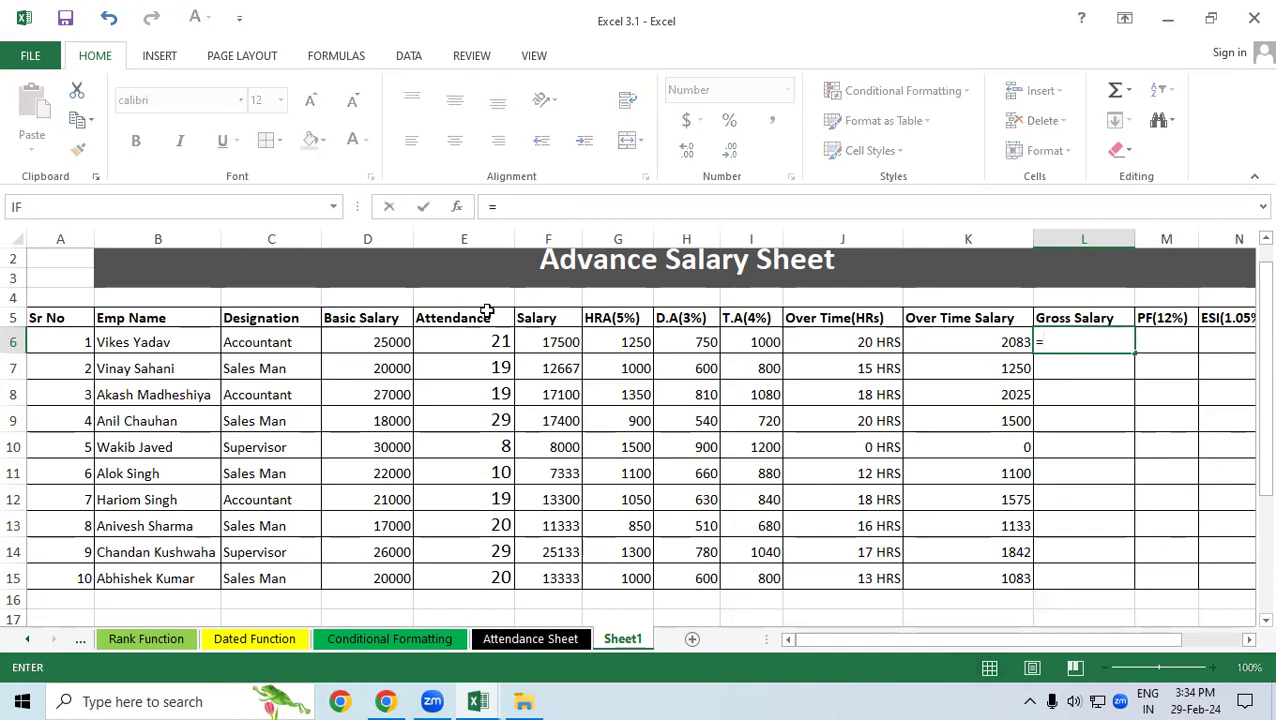
click(548, 342)
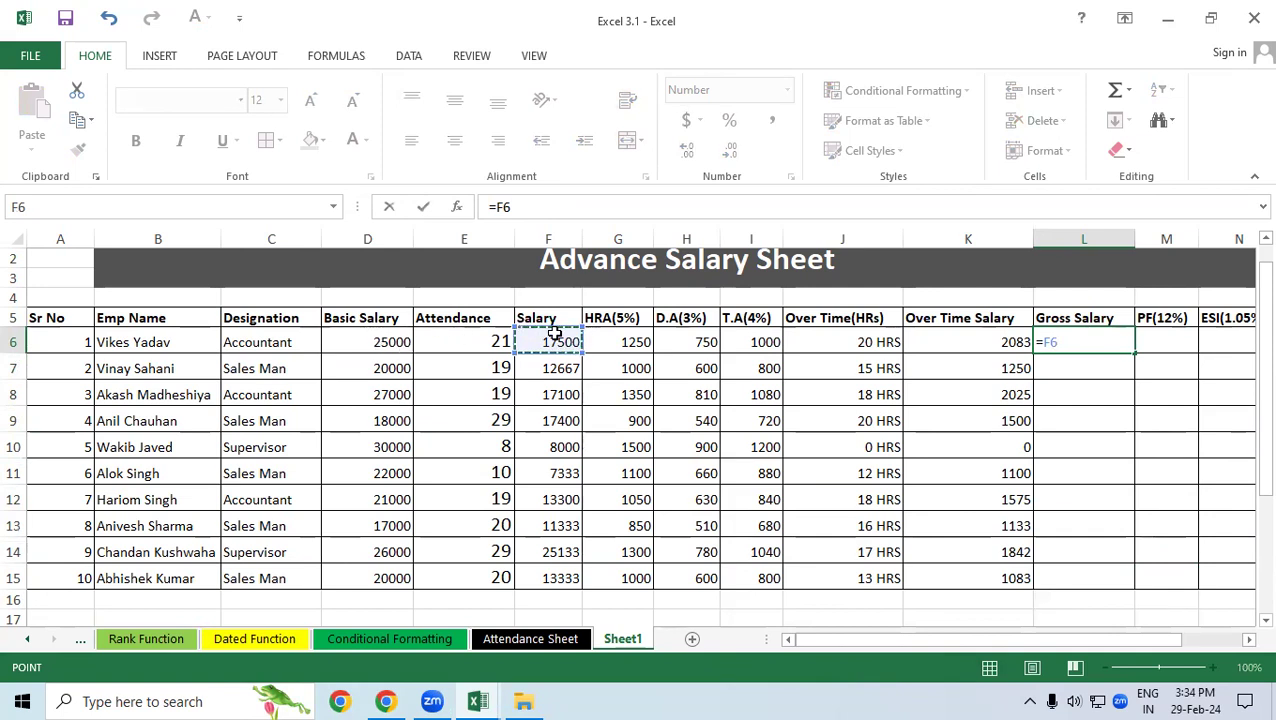
text(+)
click(617, 342)
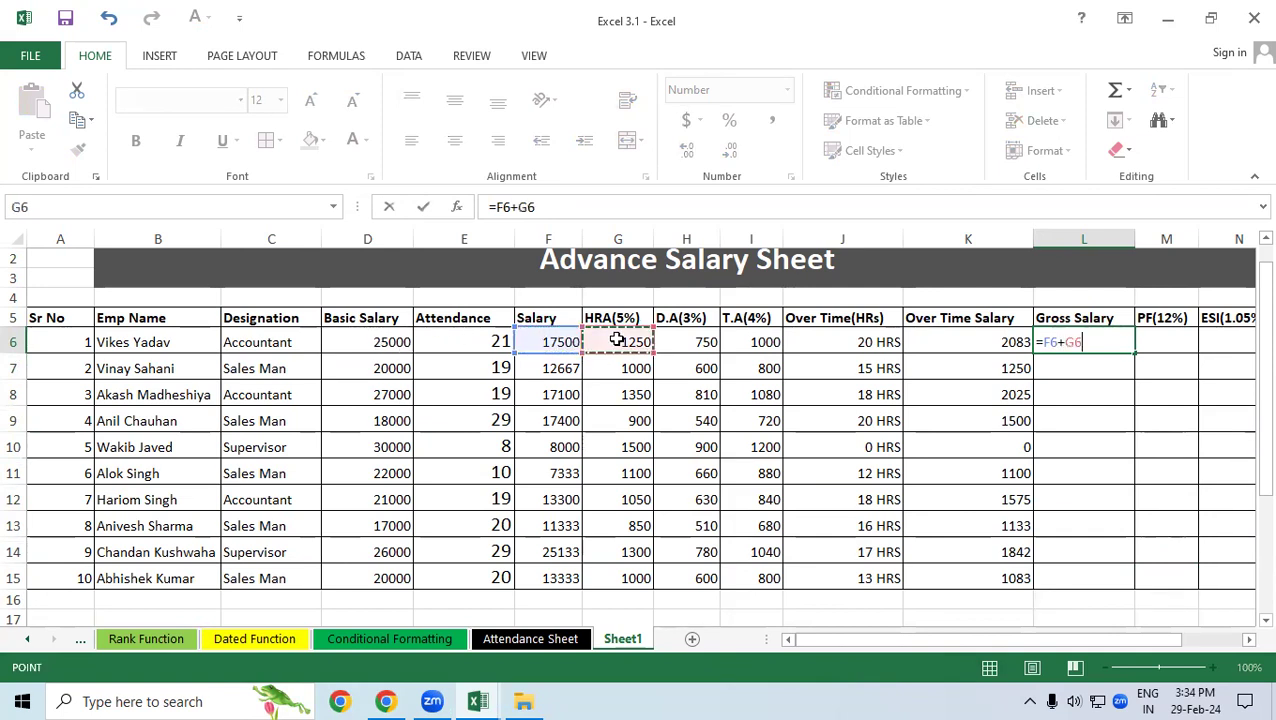
text(+)
click(688, 344)
text(+)
click(745, 342)
text(+)
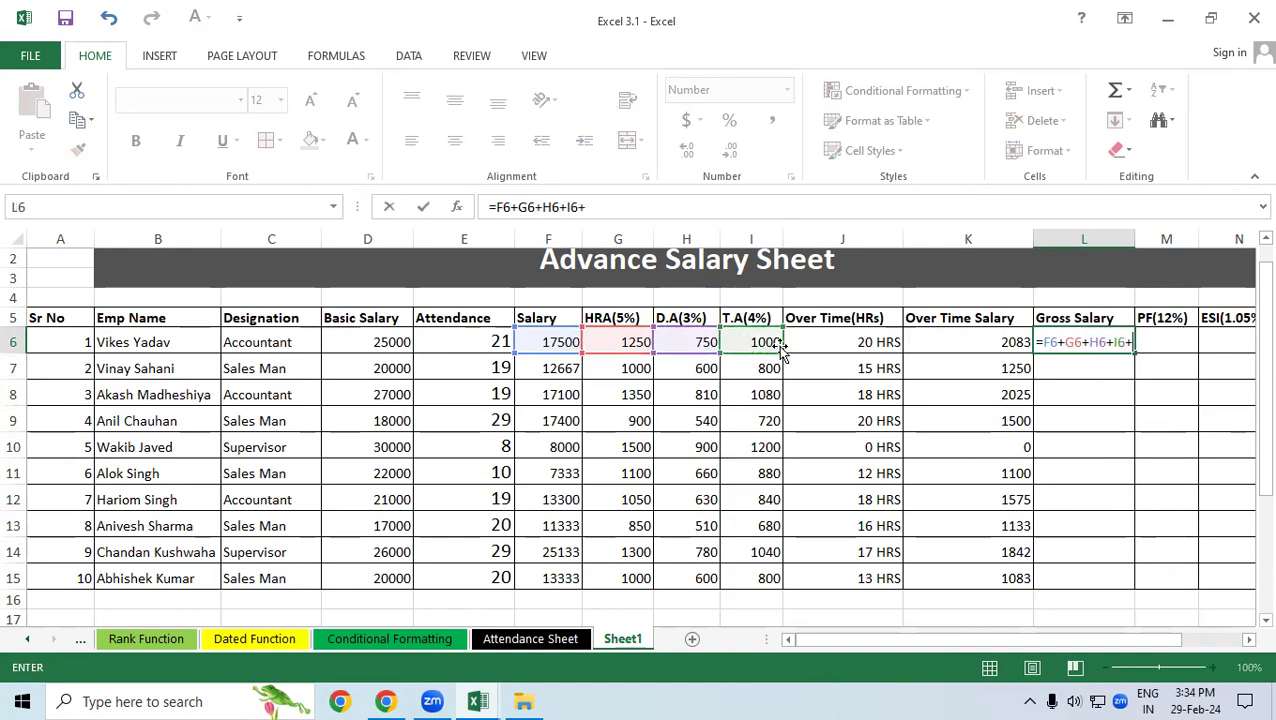
click(961, 342)
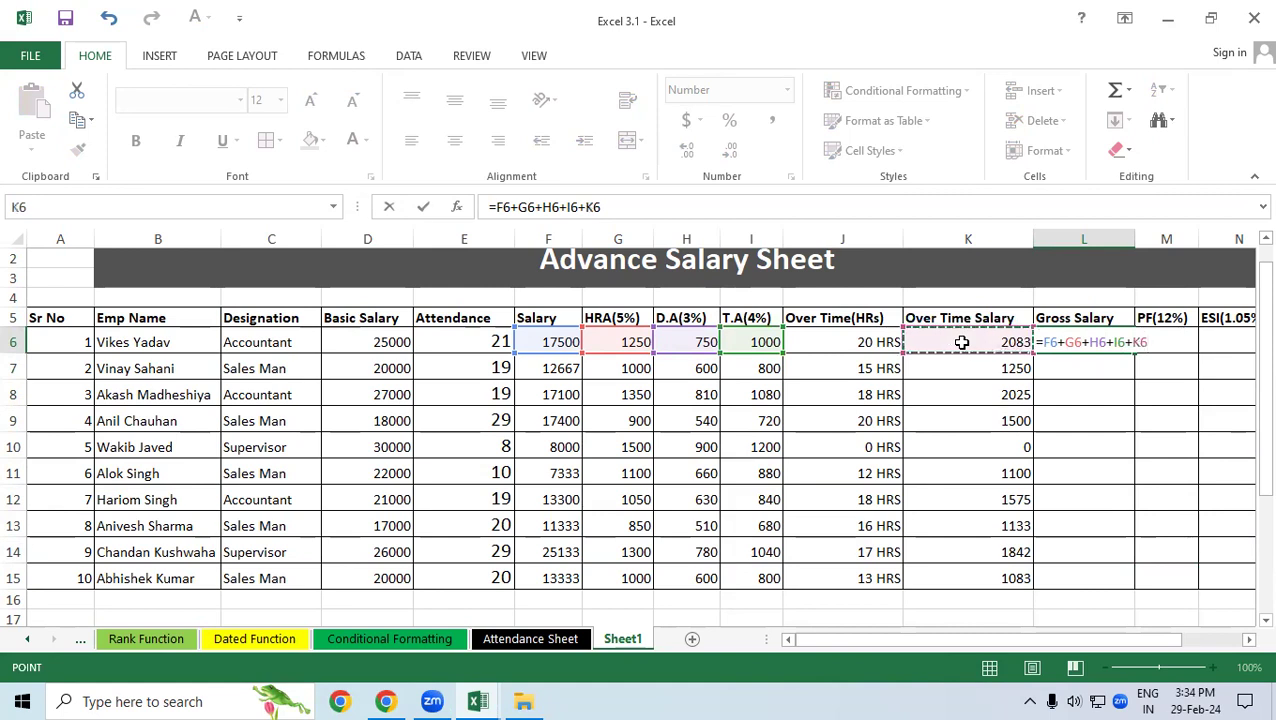
key(Return)
- Copy the L6 gross salary formula down to L15 and scroll right toward Net Salary
click(1128, 350)
double_click(1134, 354)
click(1150, 345)
click(1110, 345)
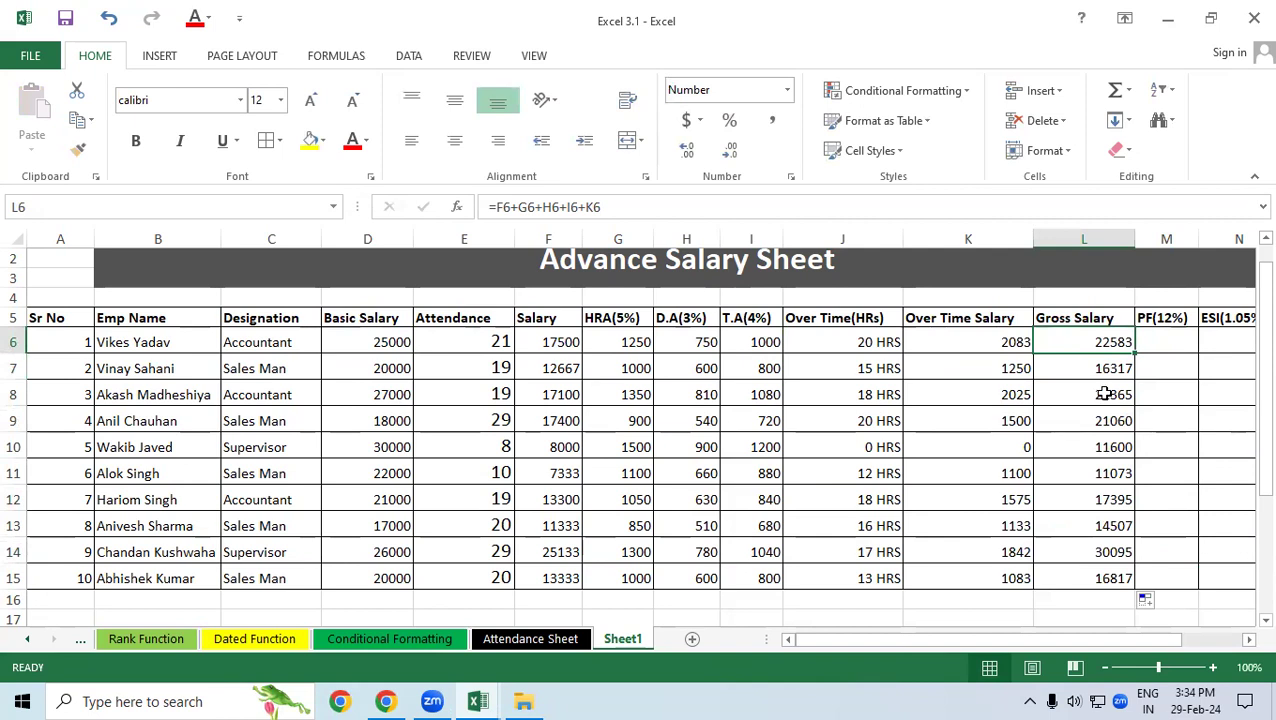
drag(1068, 640, 1130, 640)
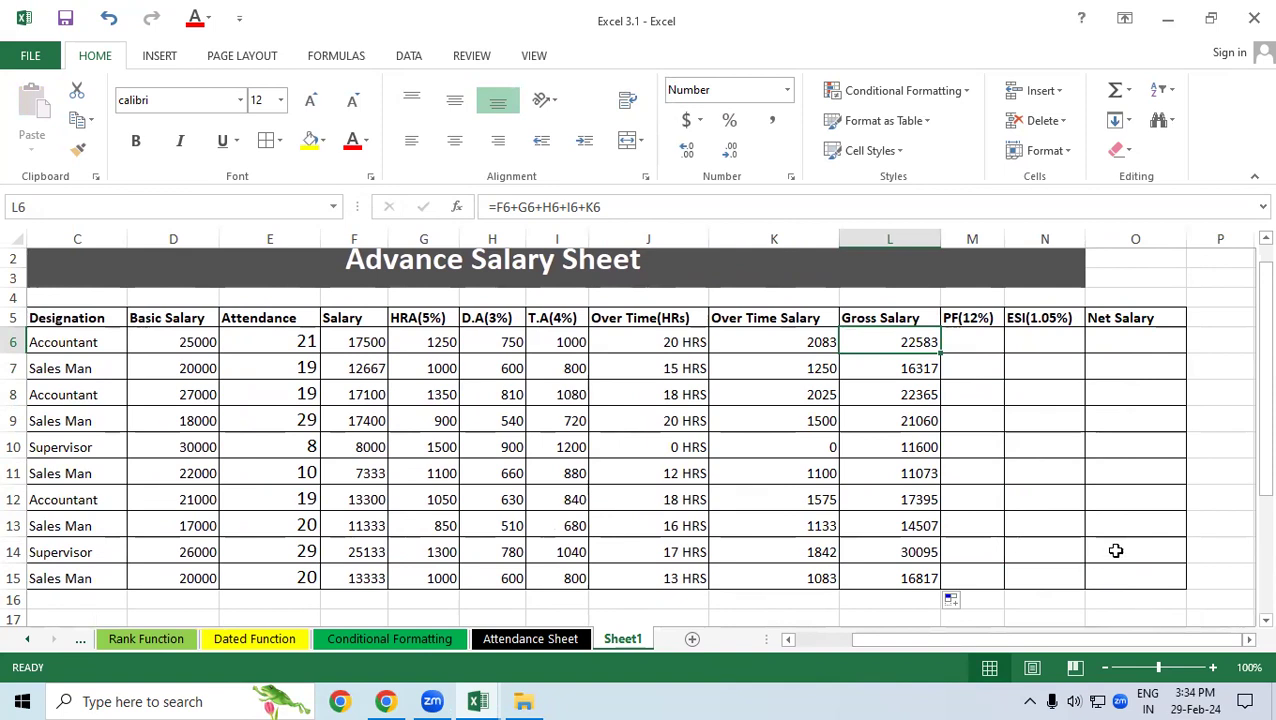
- Enter =D6*12% in M6 and copy the PF formula down through M15
click(968, 342)
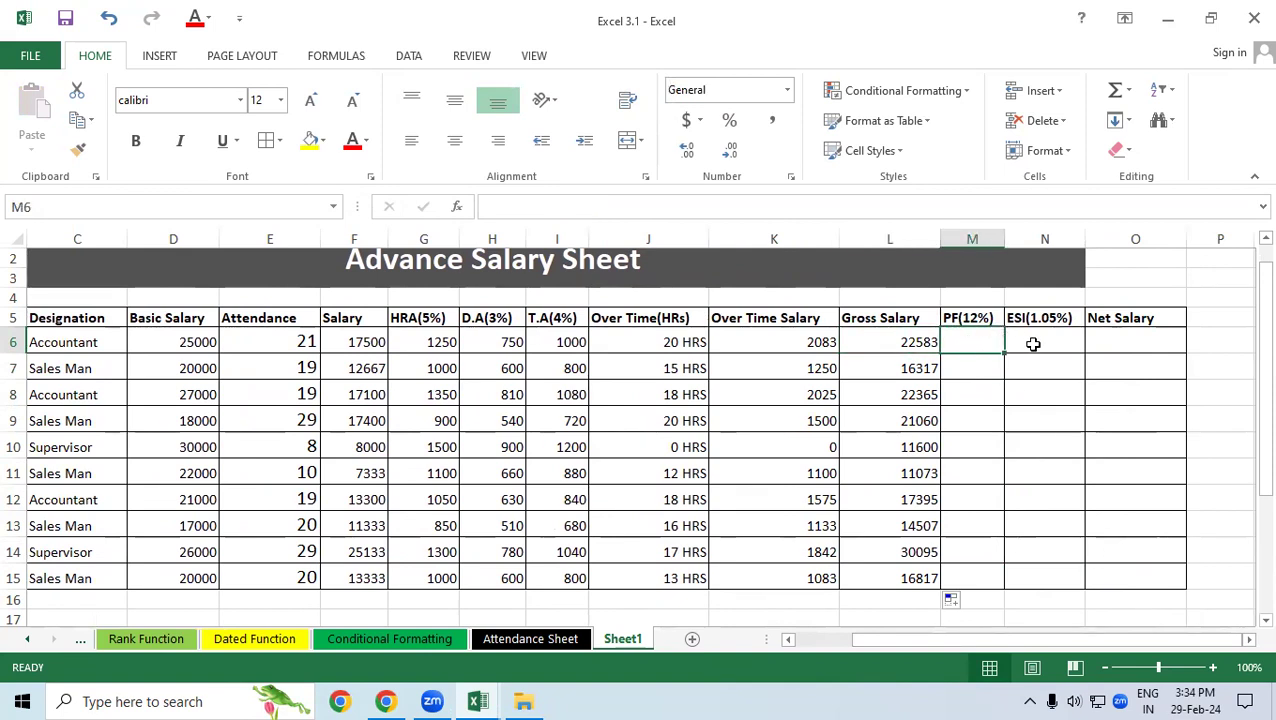
click(1034, 345)
click(1100, 334)
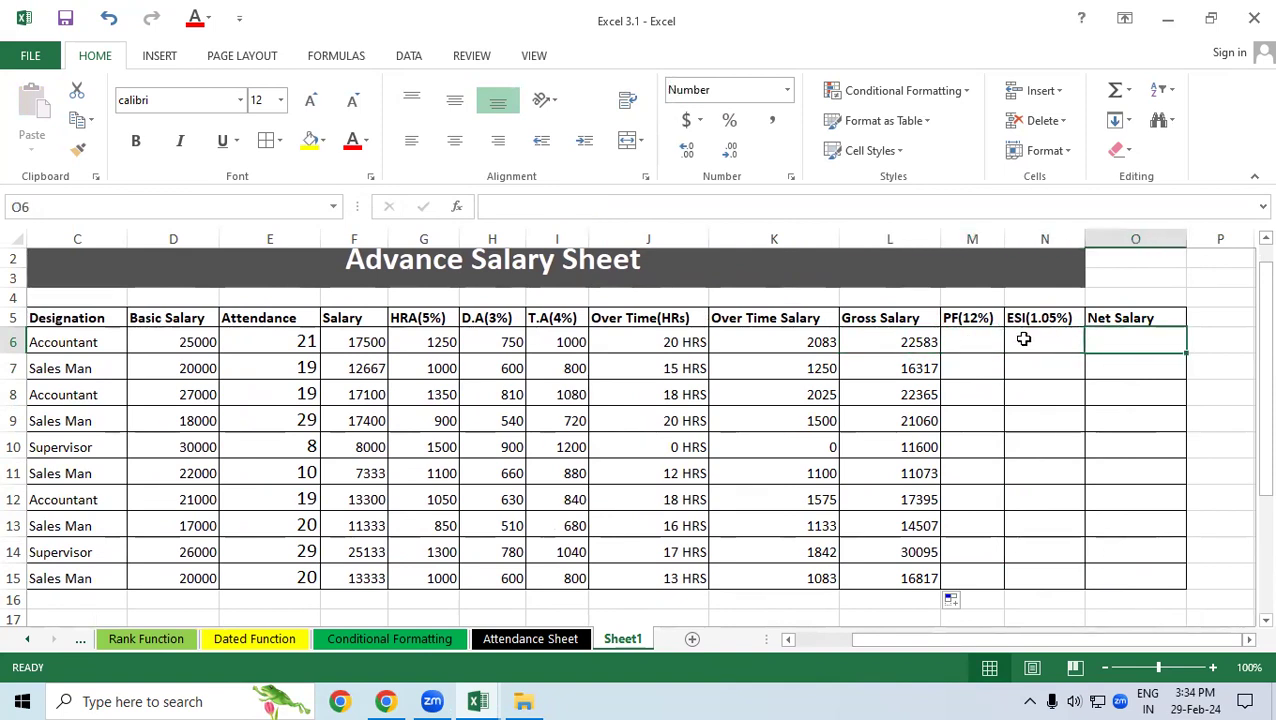
click(982, 339)
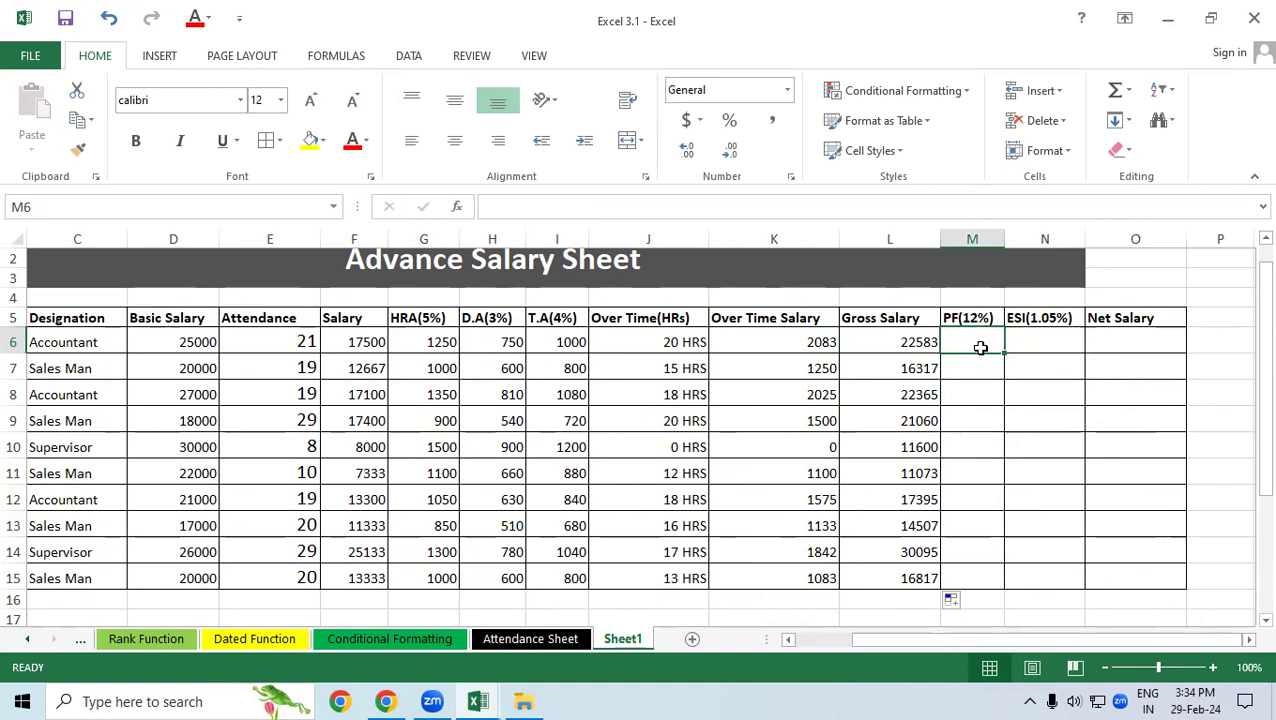
text(=)
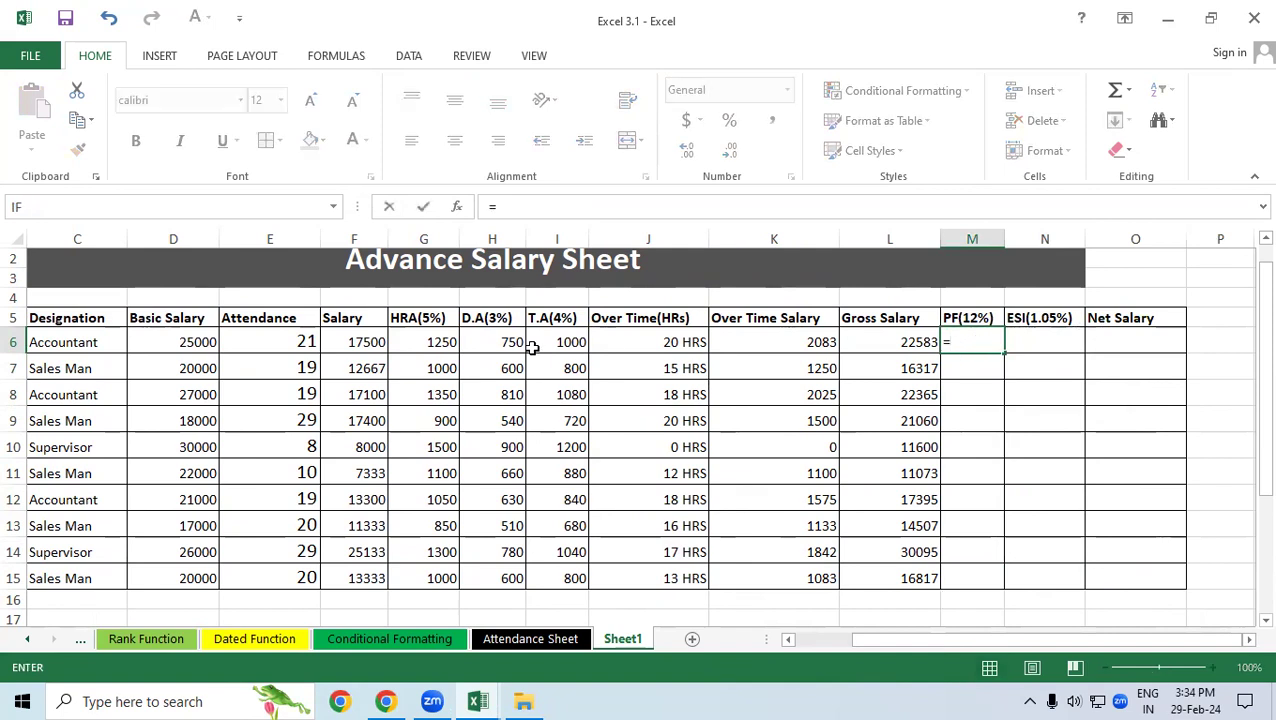
click(170, 345)
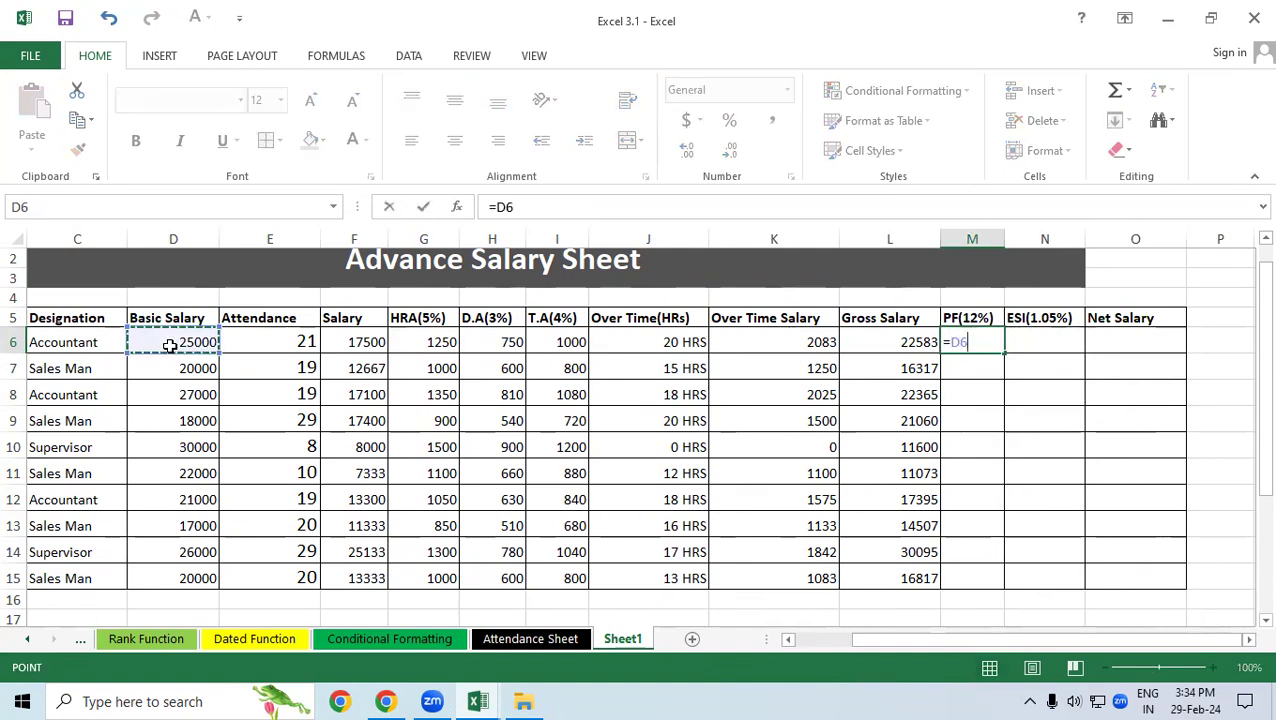
text(*12)
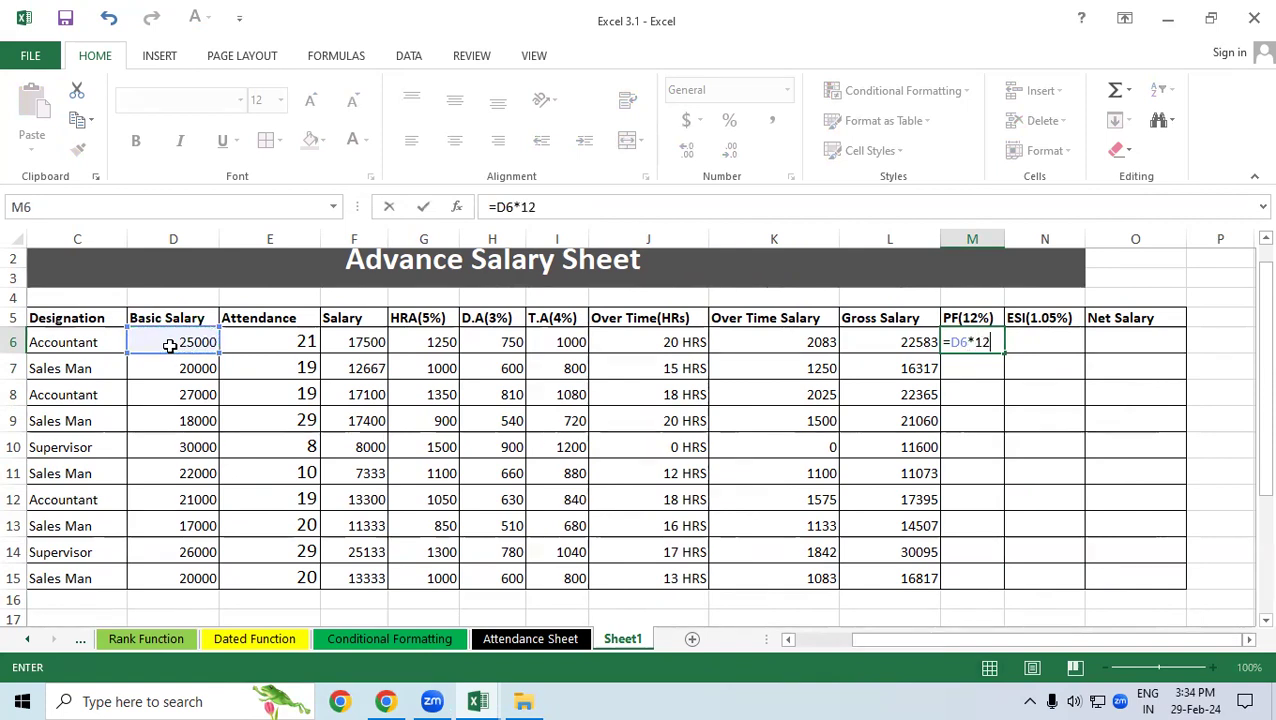
text(%)
key(Return)
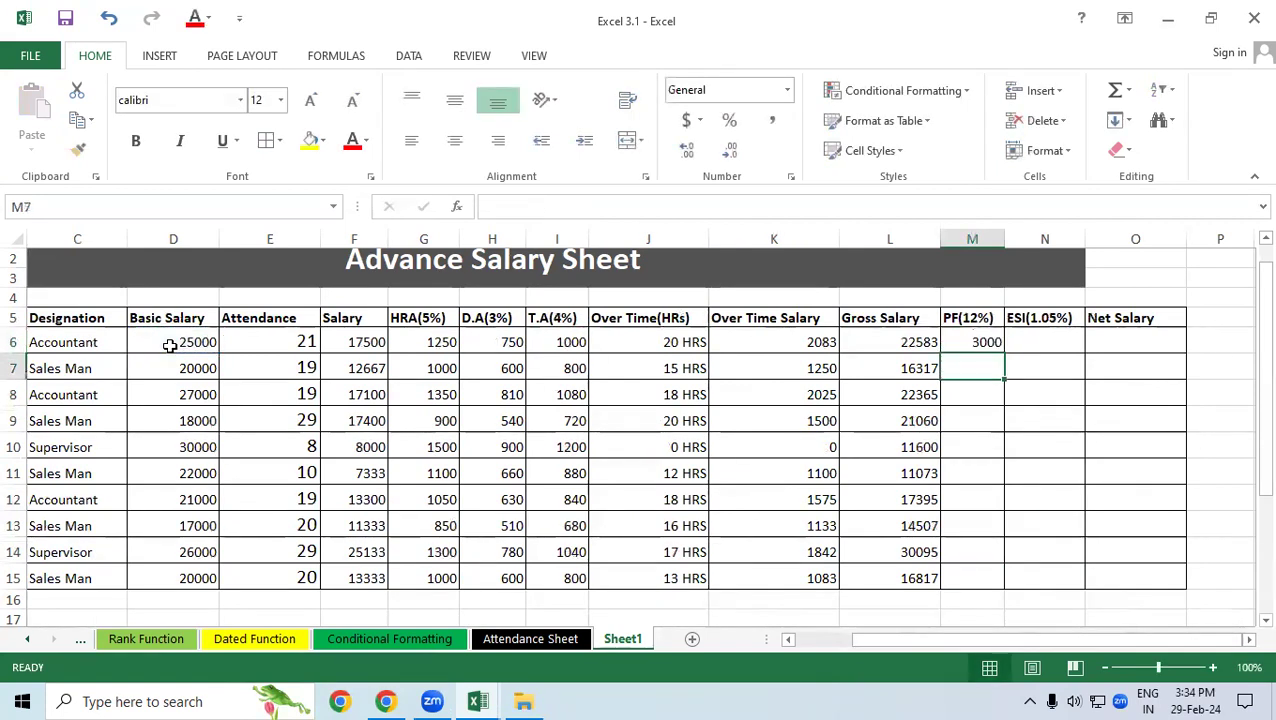
click(1000, 342)
double_click(1004, 355)
click(1042, 342)
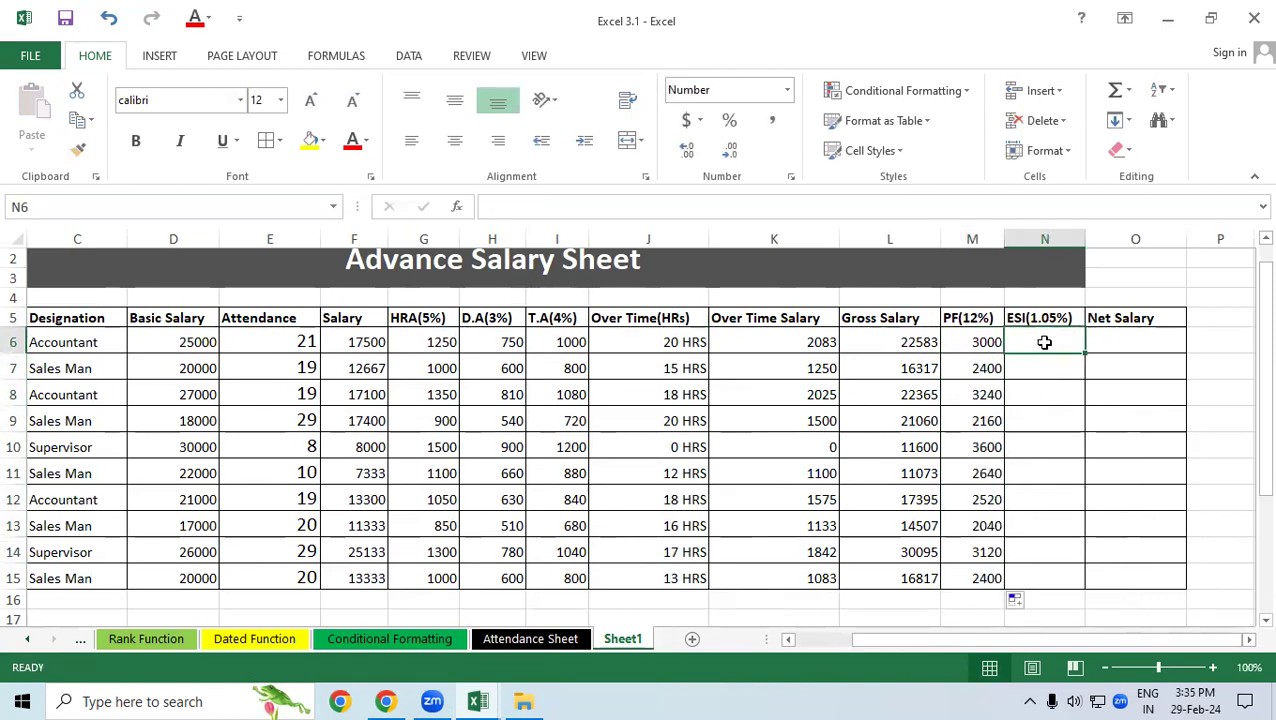
- Enter =D6*1.05% in N6 and drag the ESI formula down to N15
text(=)
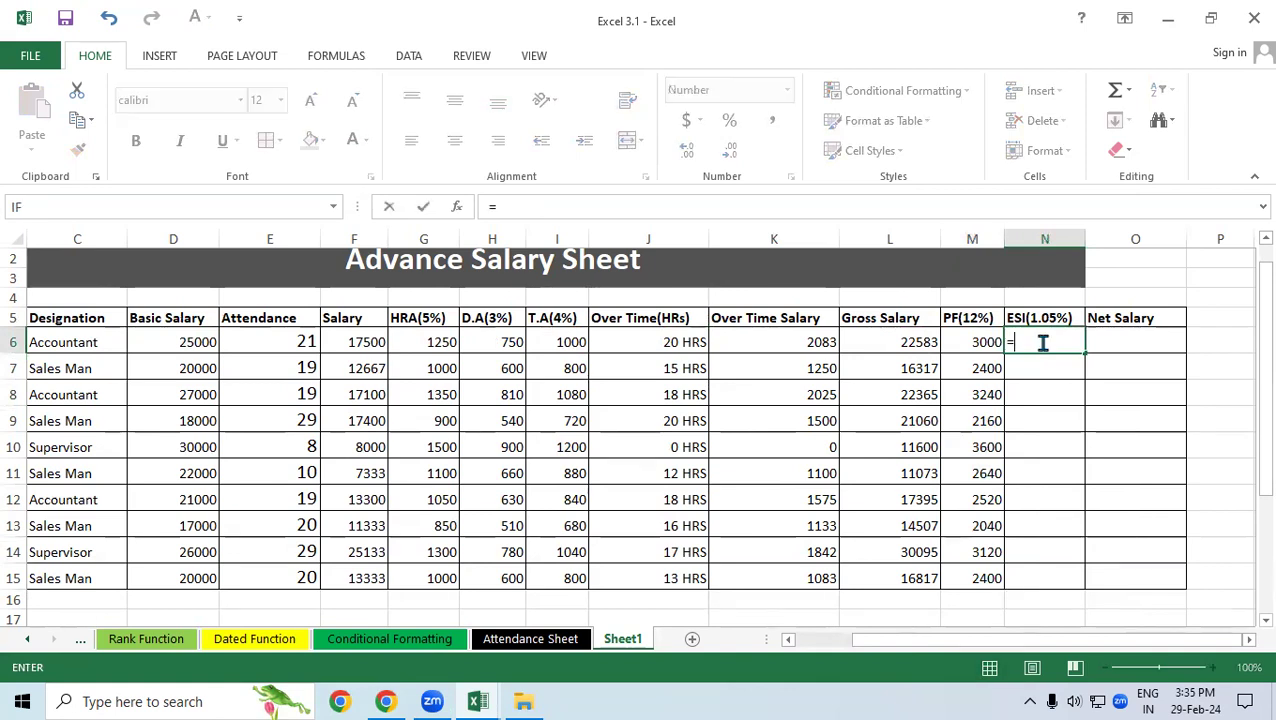
click(198, 340)
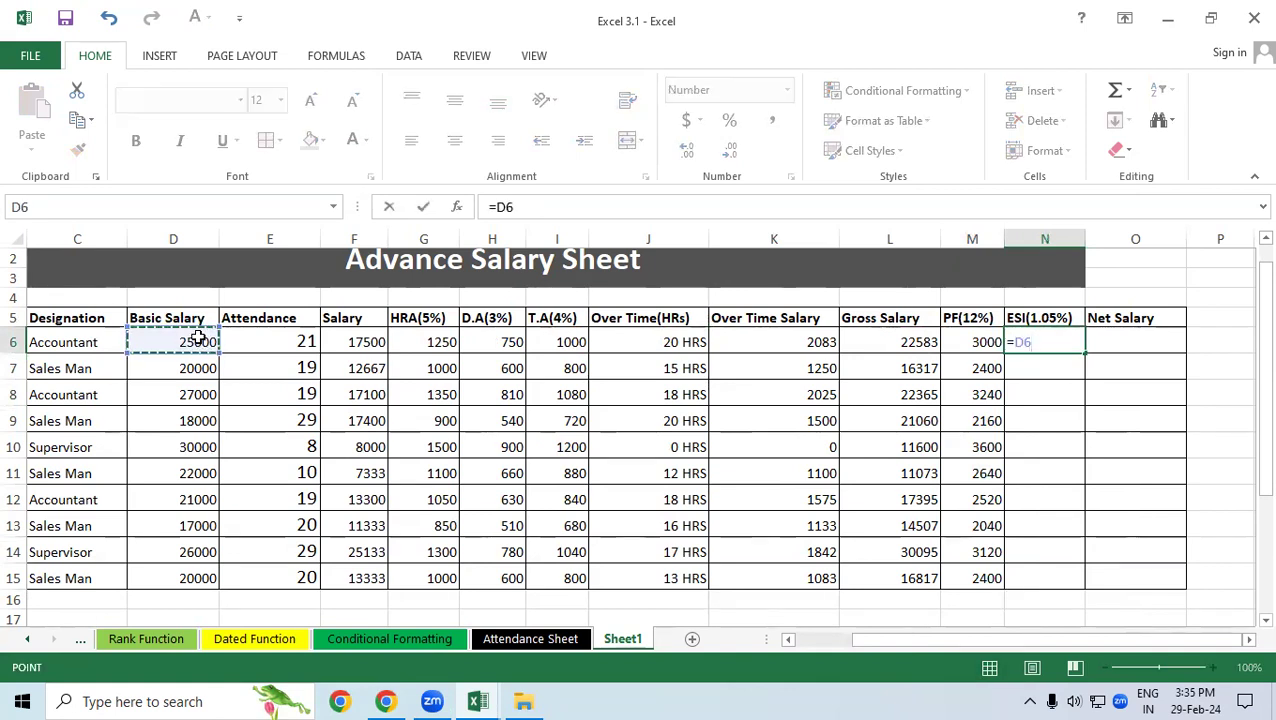
text(*)
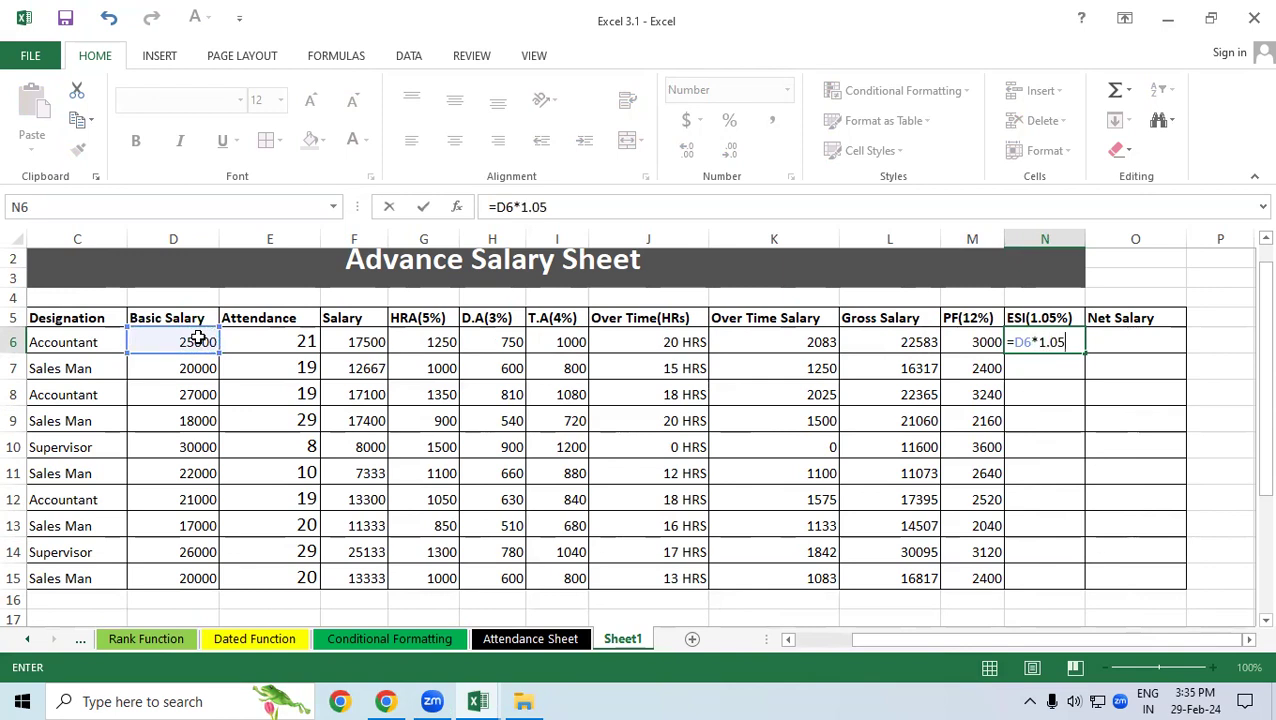
key(Return)
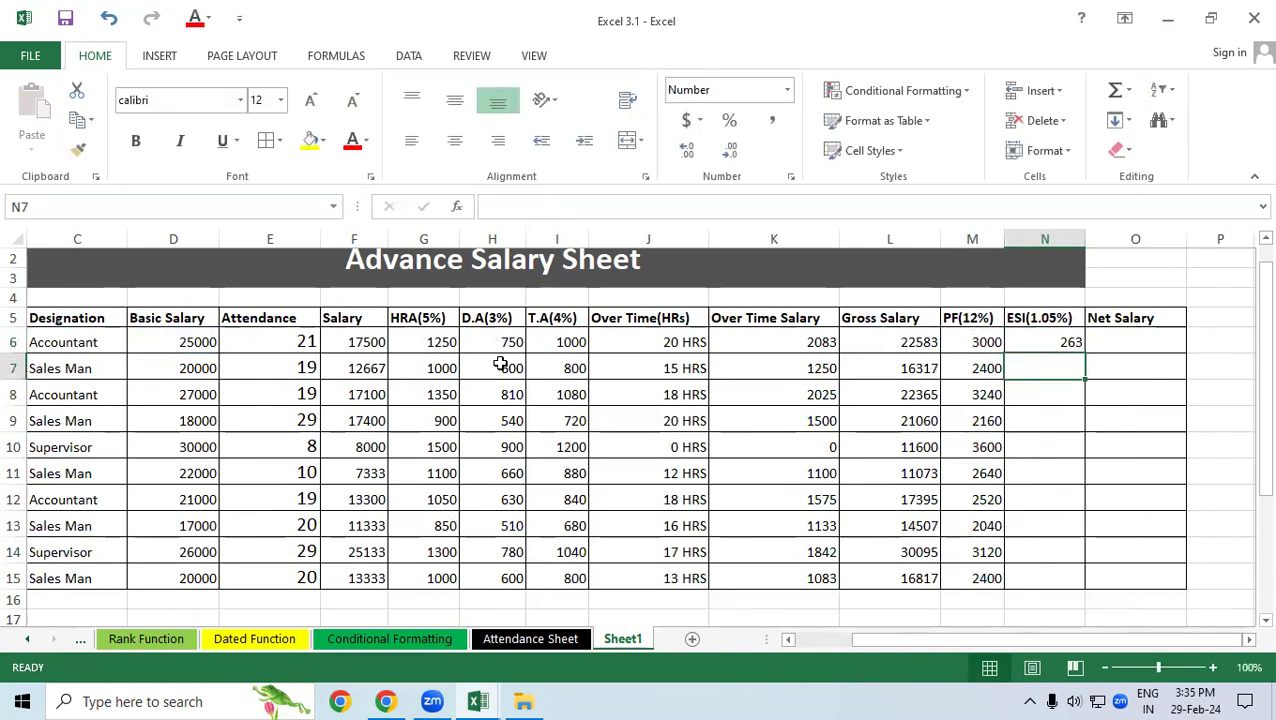
click(1062, 341)
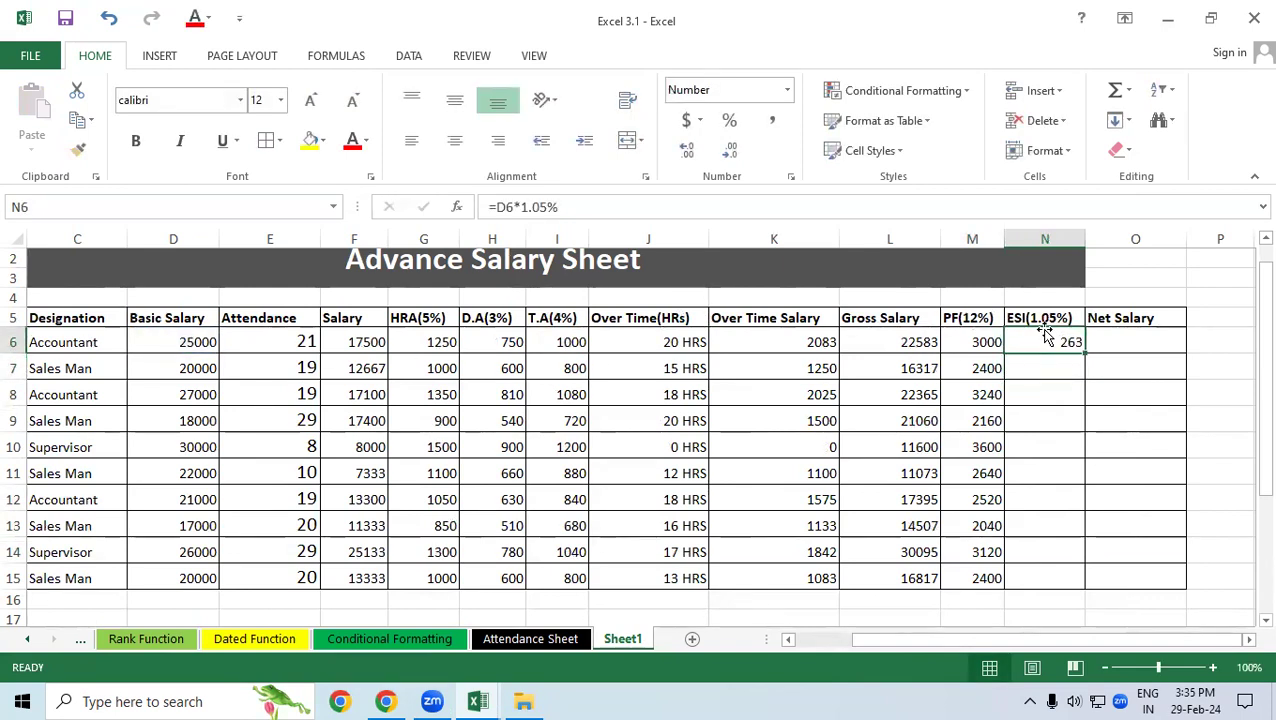
drag(1085, 356, 1085, 582)
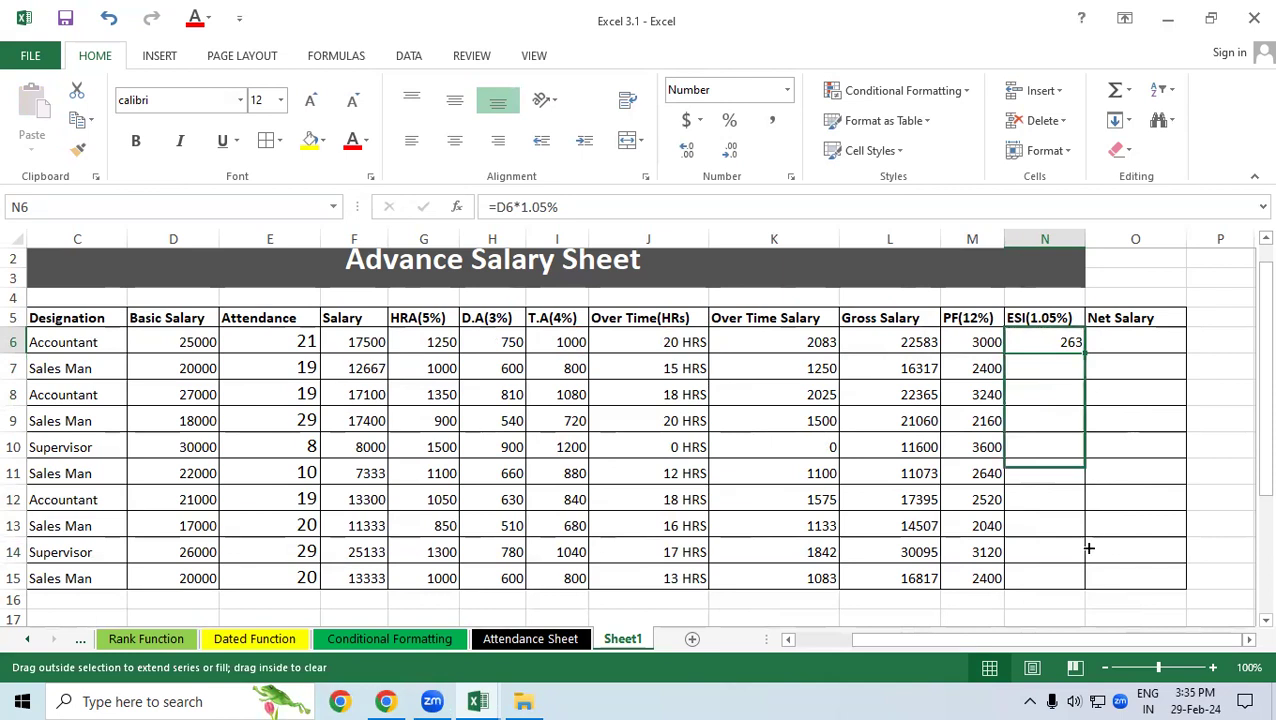
click(1138, 492)
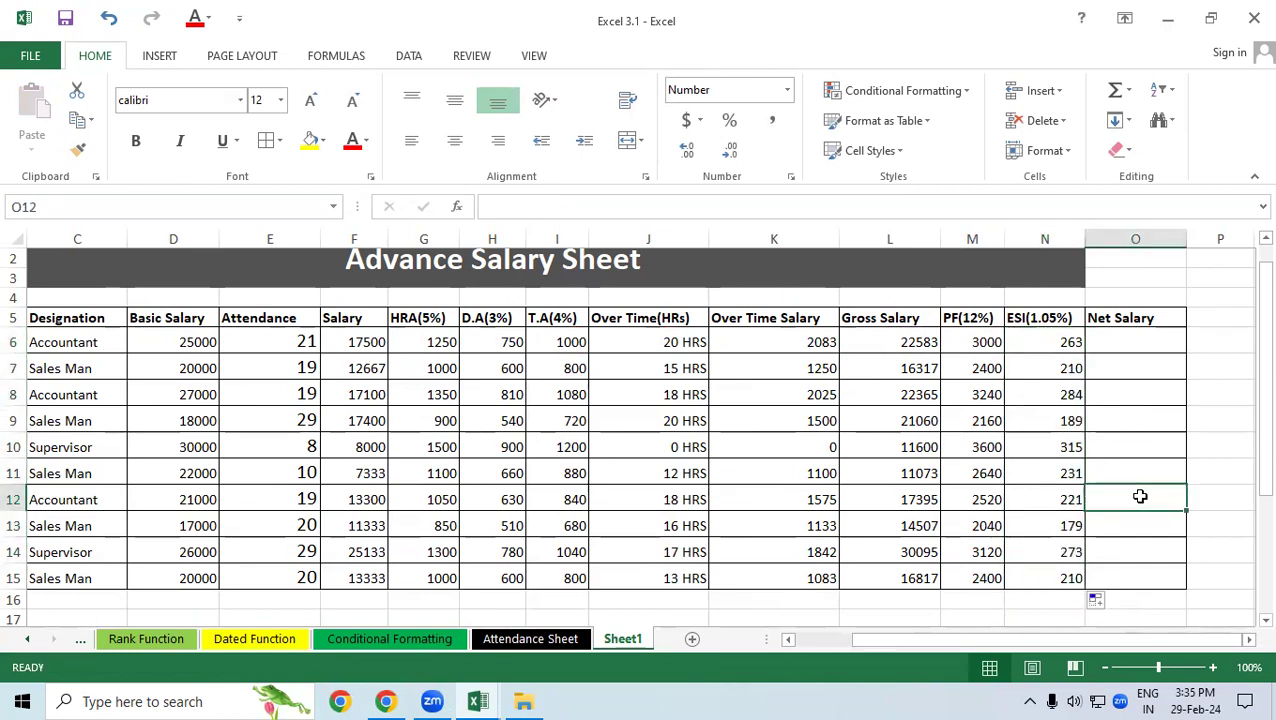
drag(899, 345, 918, 497)
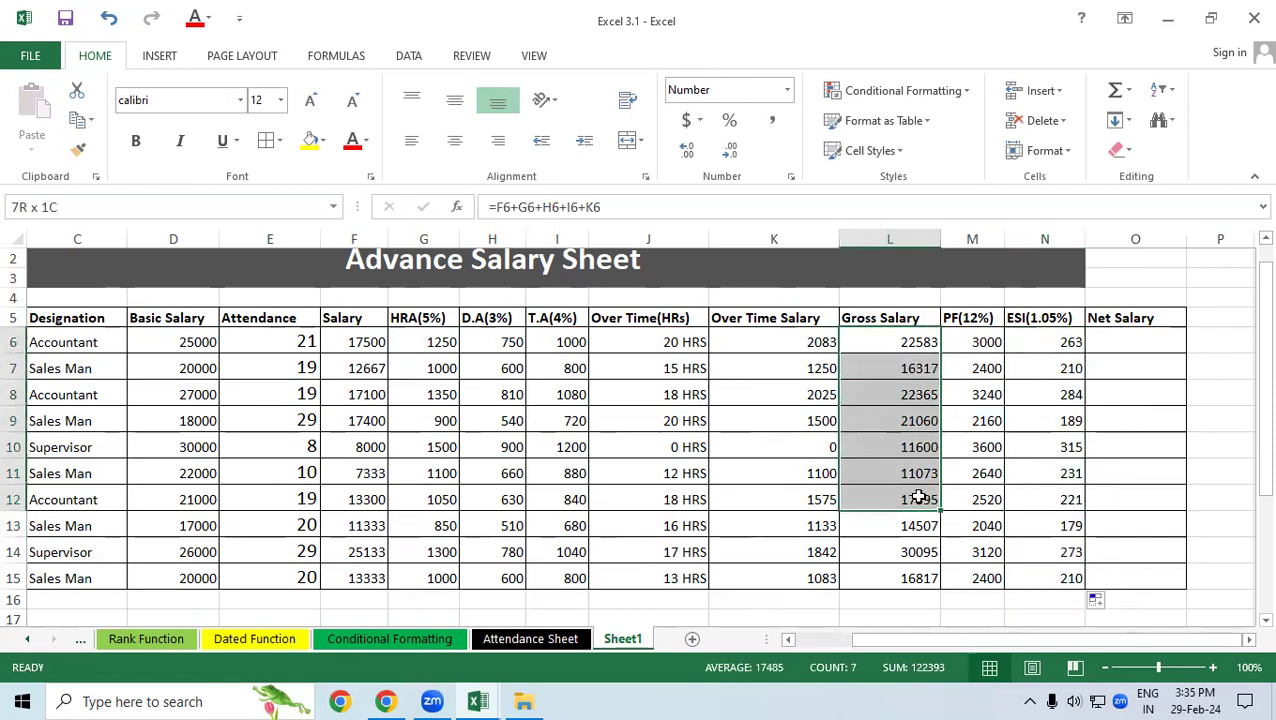
- Enter =L6-M6-N6 in O6 and drag the Net Salary formula down to O15
drag(969, 342, 1027, 349)
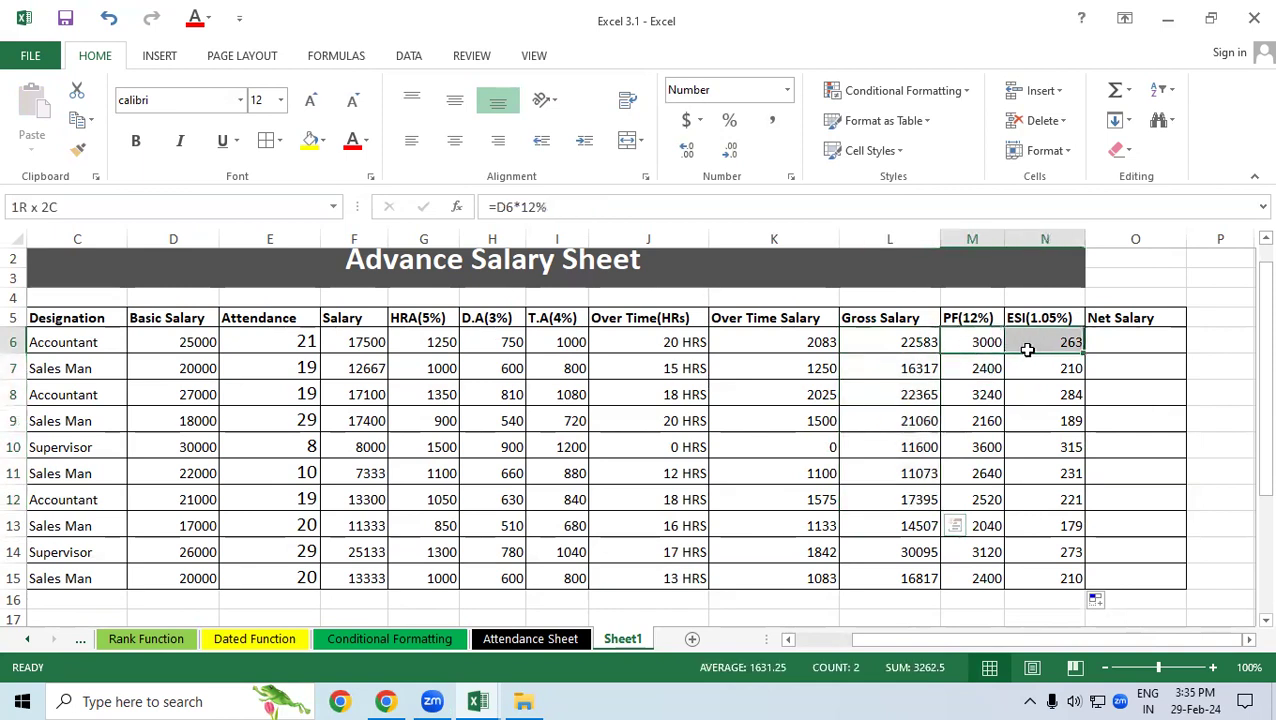
click(1110, 341)
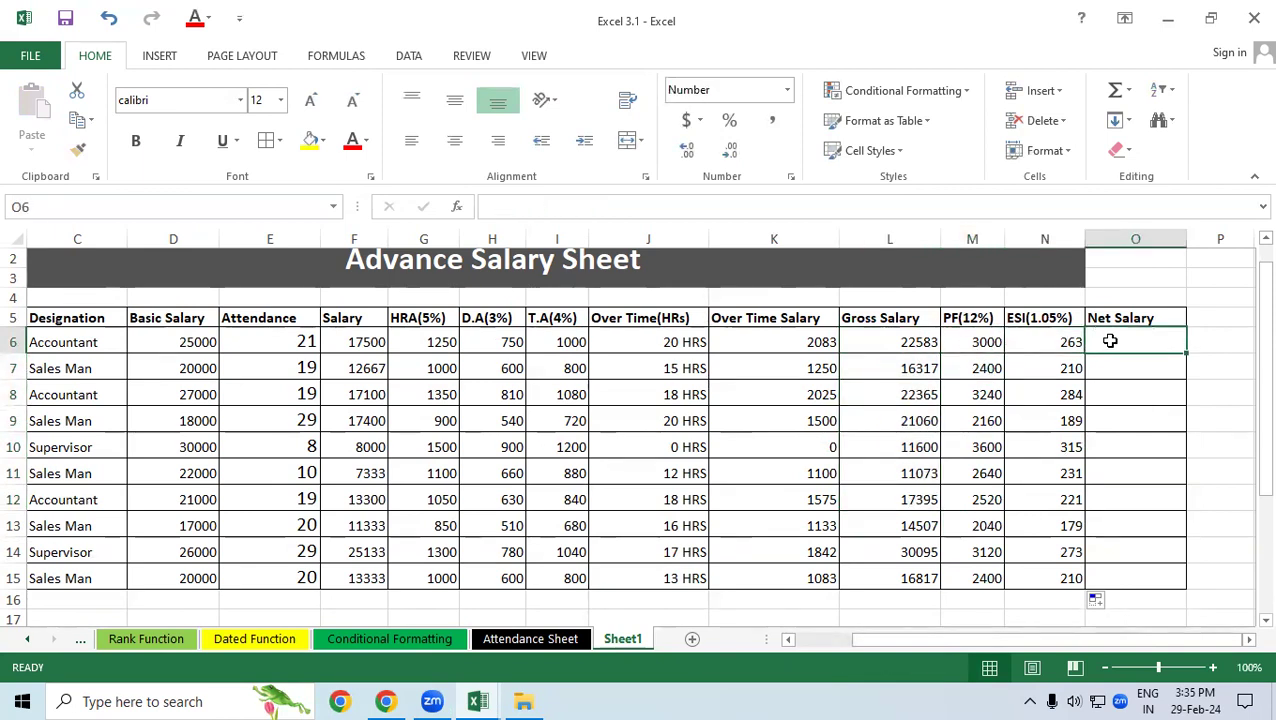
text(=)
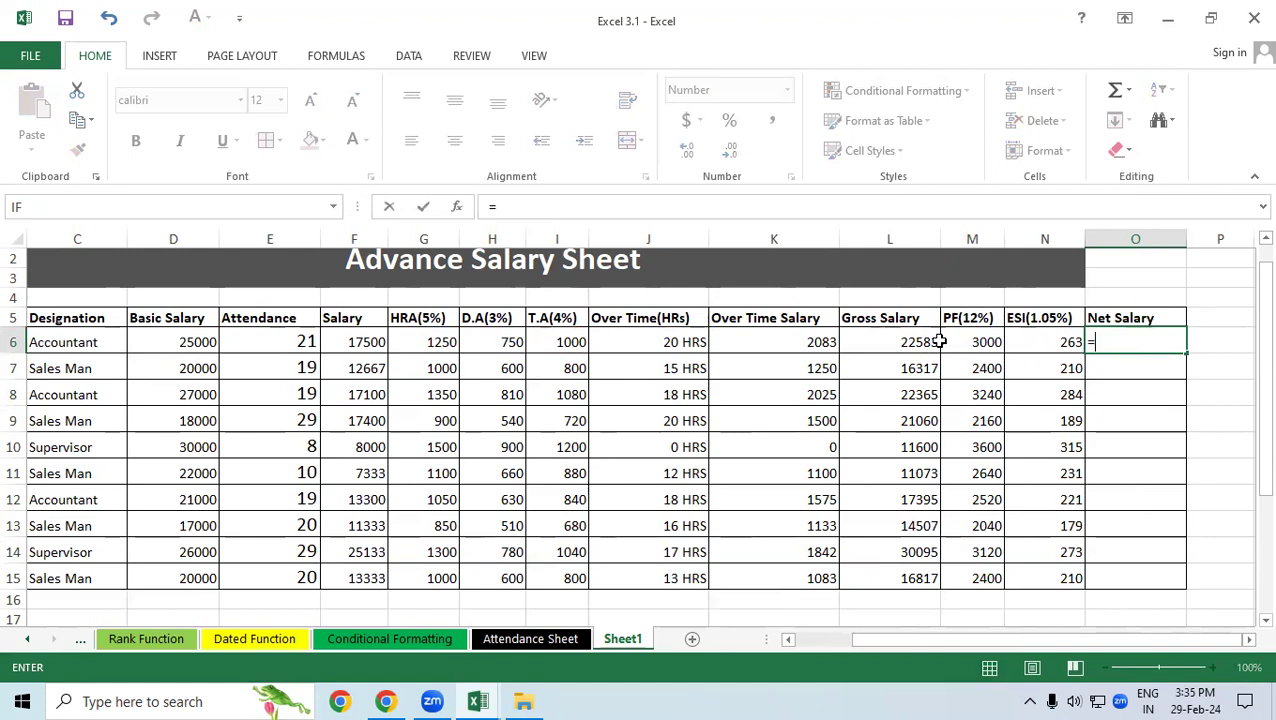
click(909, 338)
text(-)
click(978, 345)
text(-)
click(1040, 342)
key(Return)
click(1145, 345)
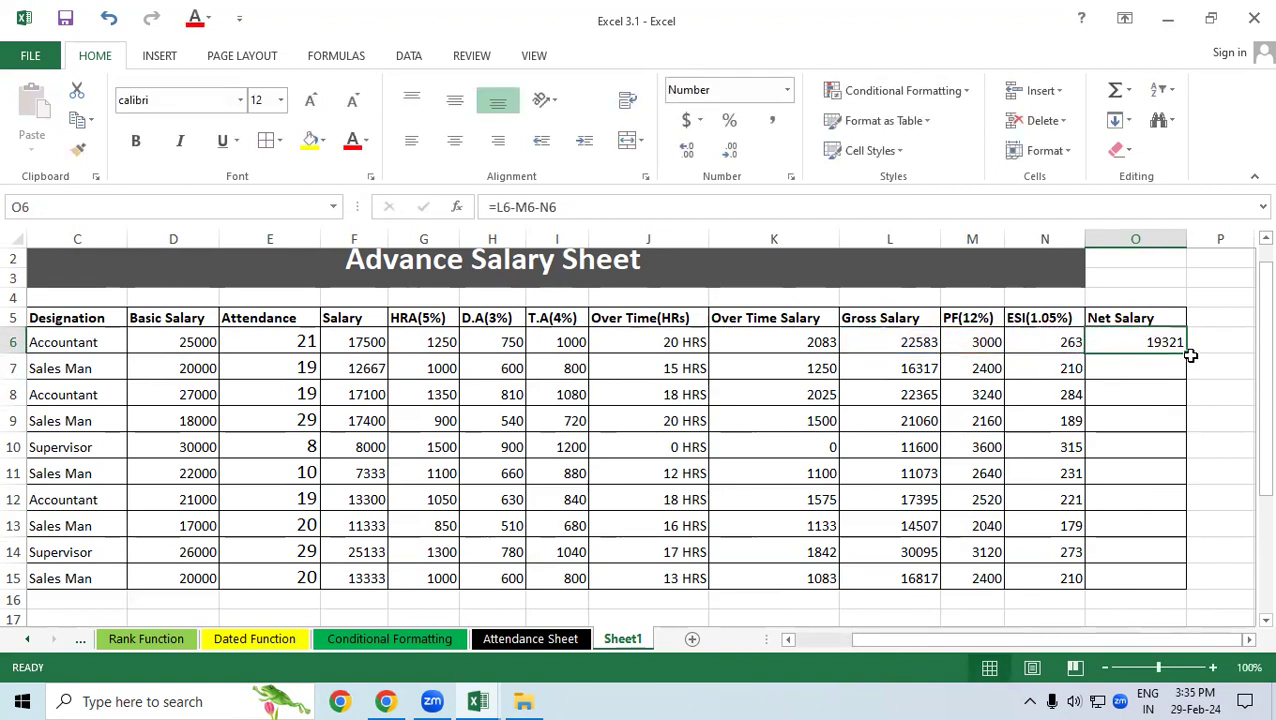
drag(1187, 354, 1190, 585)
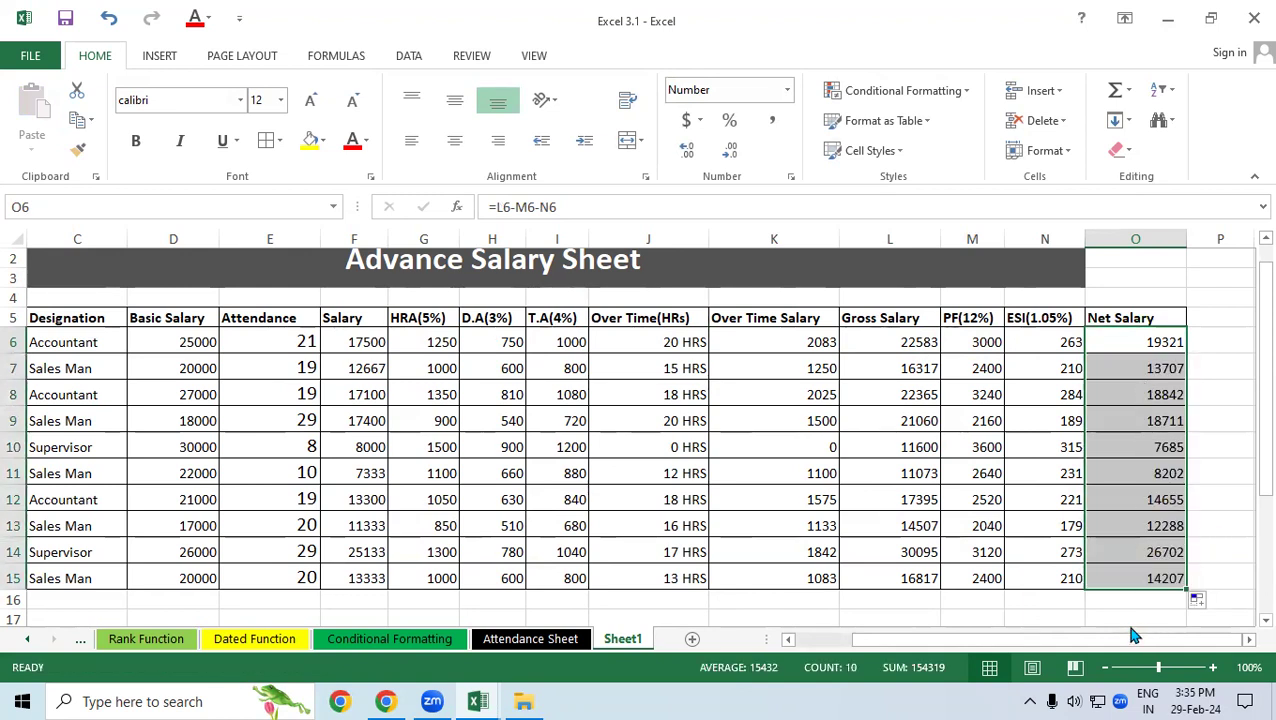
drag(1093, 640, 765, 668)
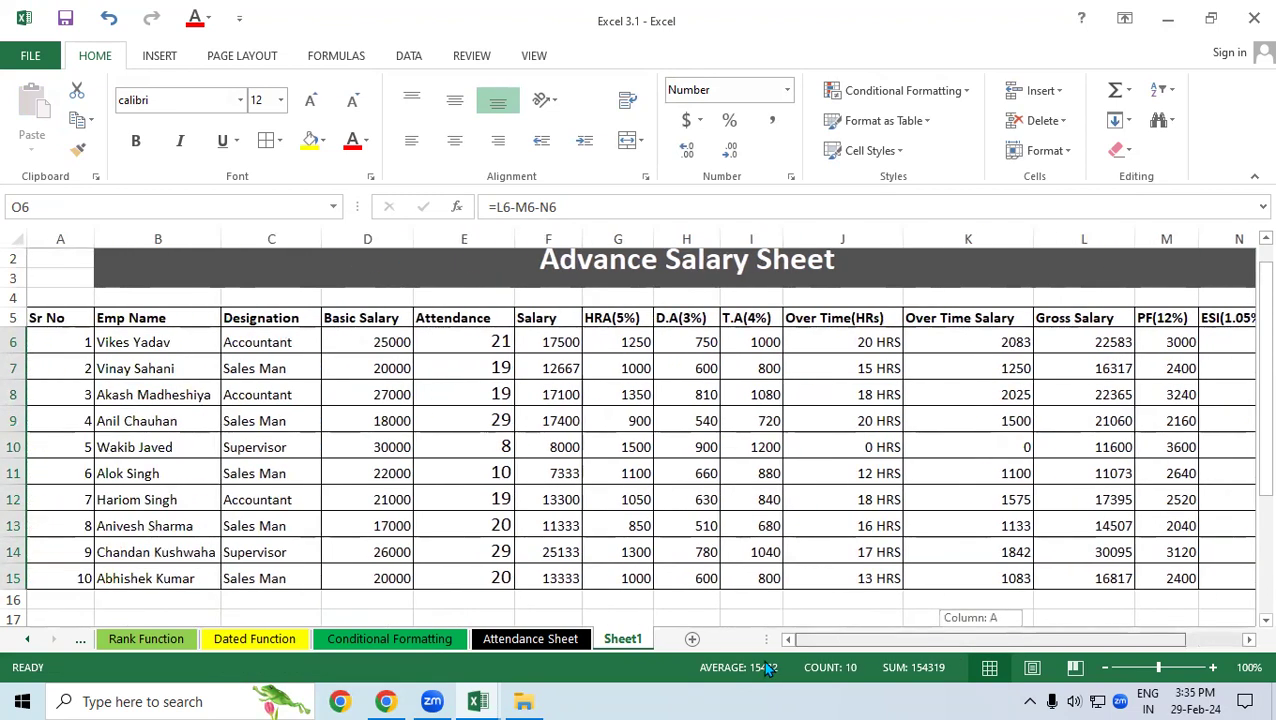
drag(897, 652, 955, 645)
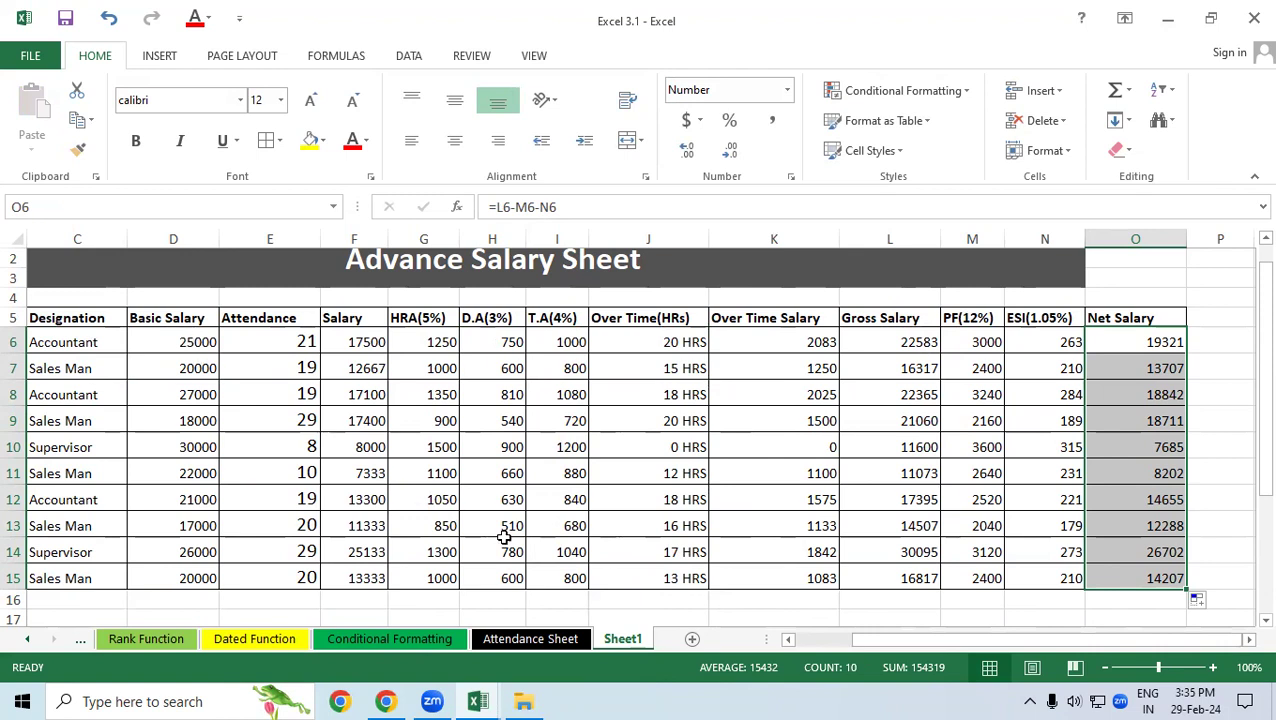
drag(856, 645, 810, 645)
drag(46, 318, 1040, 330)
click(752, 394)
drag(612, 318, 752, 330)
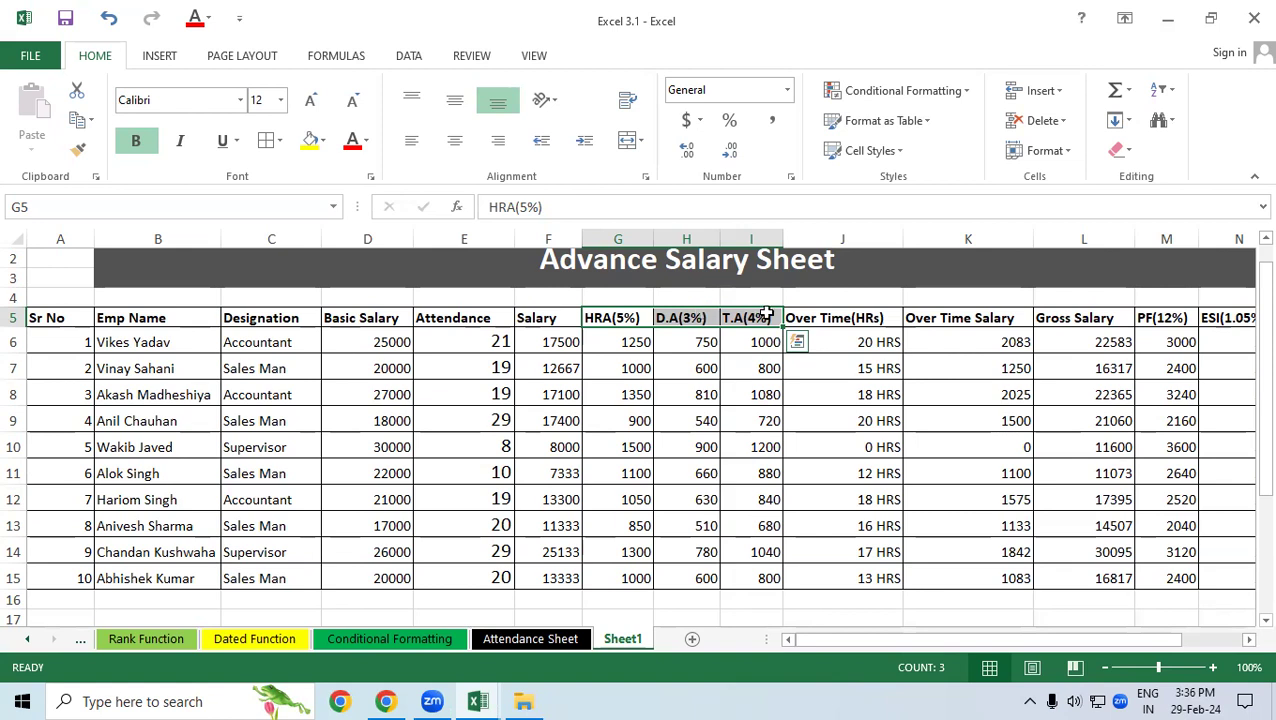
click(742, 338)
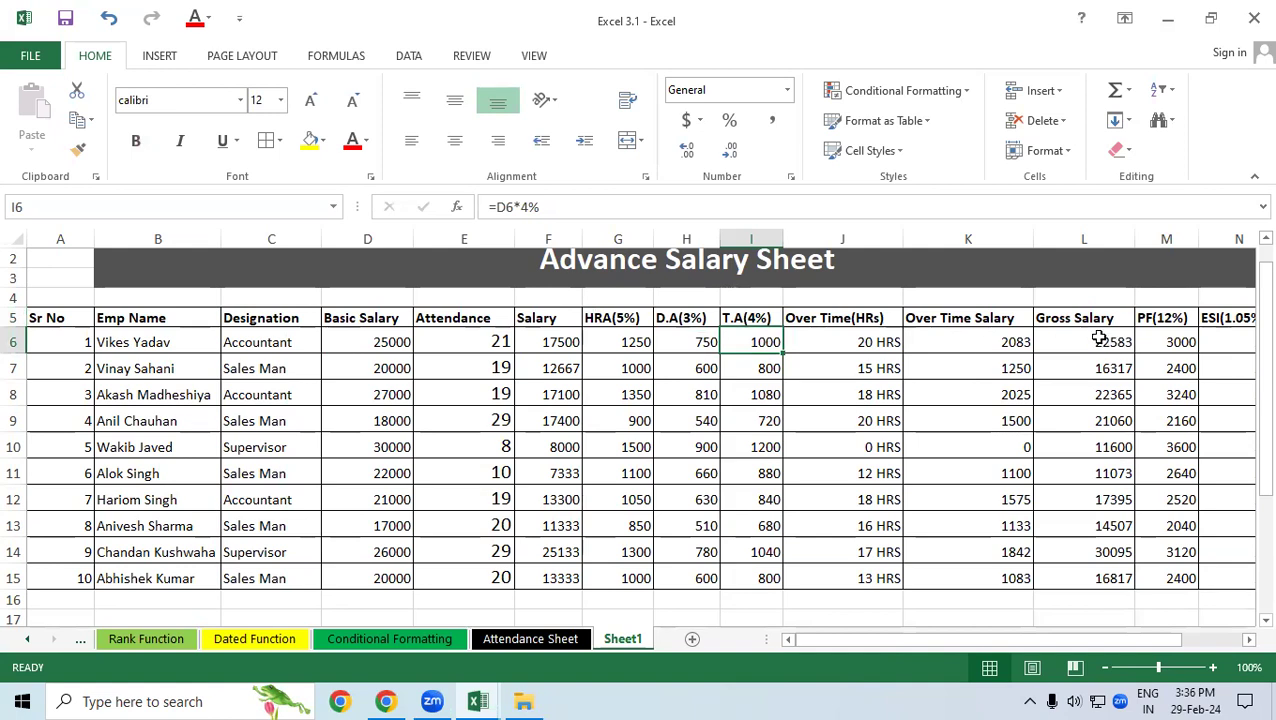
drag(605, 318, 712, 336)
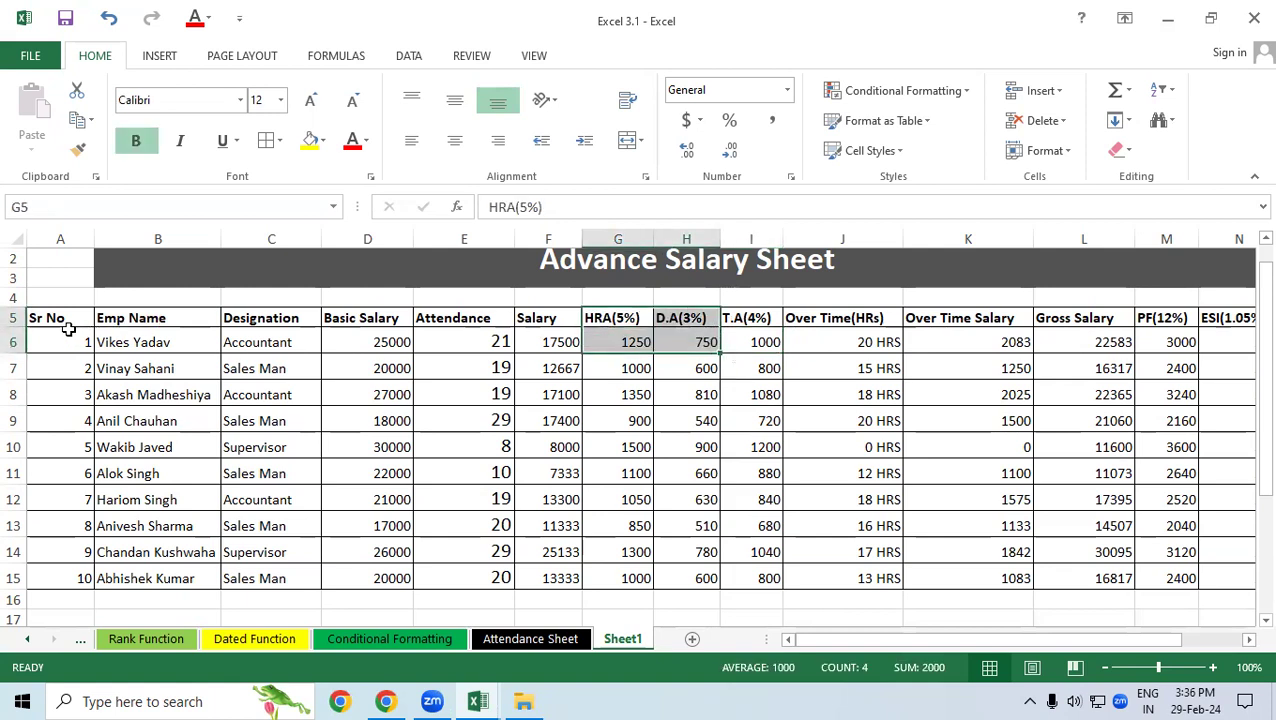
drag(70, 340, 68, 495)
drag(132, 333, 137, 527)
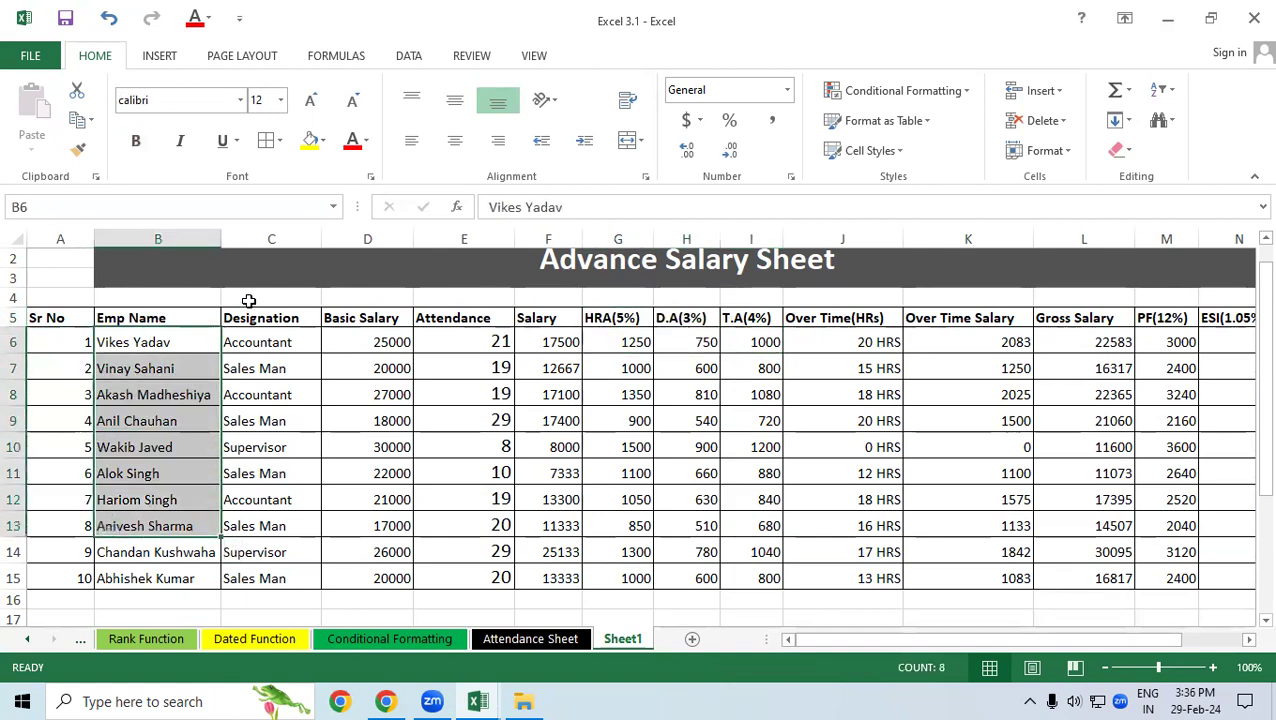
drag(250, 318, 250, 500)
mouse_move(374, 341)
mouse_down()
mouse_move(500, 367)
mouse_move(497, 522)
mouse_up()
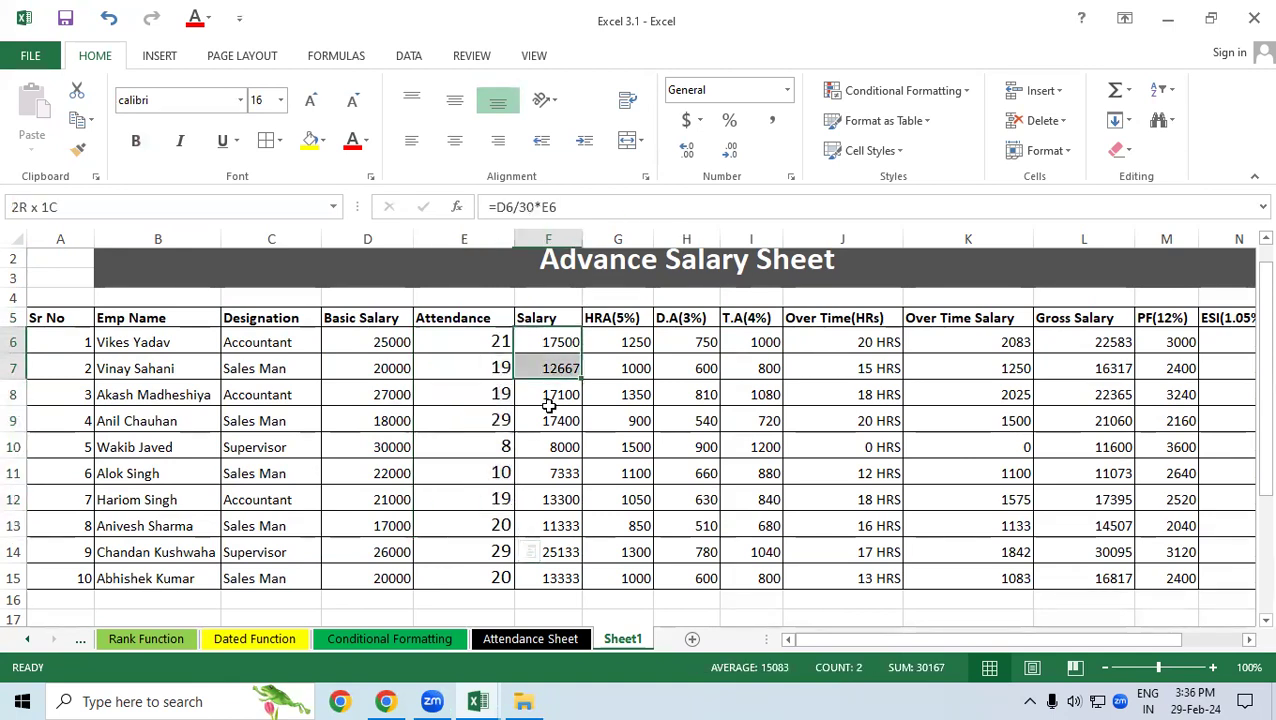
drag(532, 336, 533, 455)
click(528, 336)
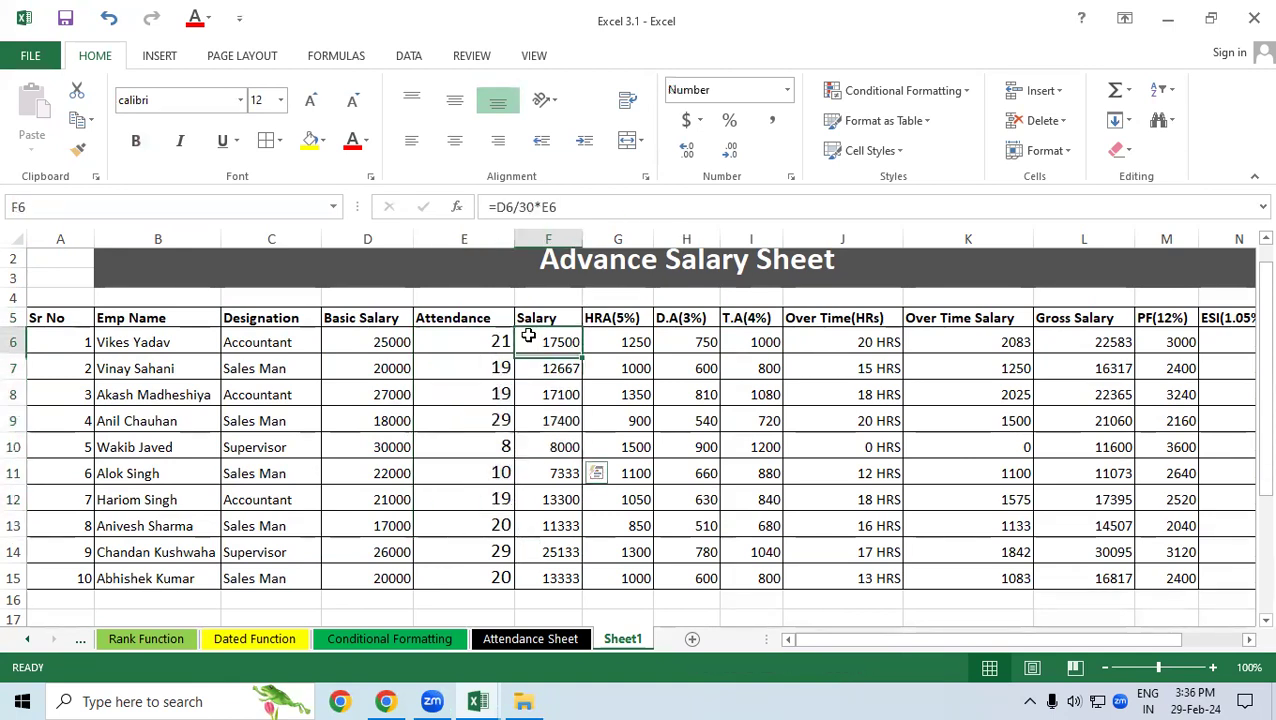
click(398, 341)
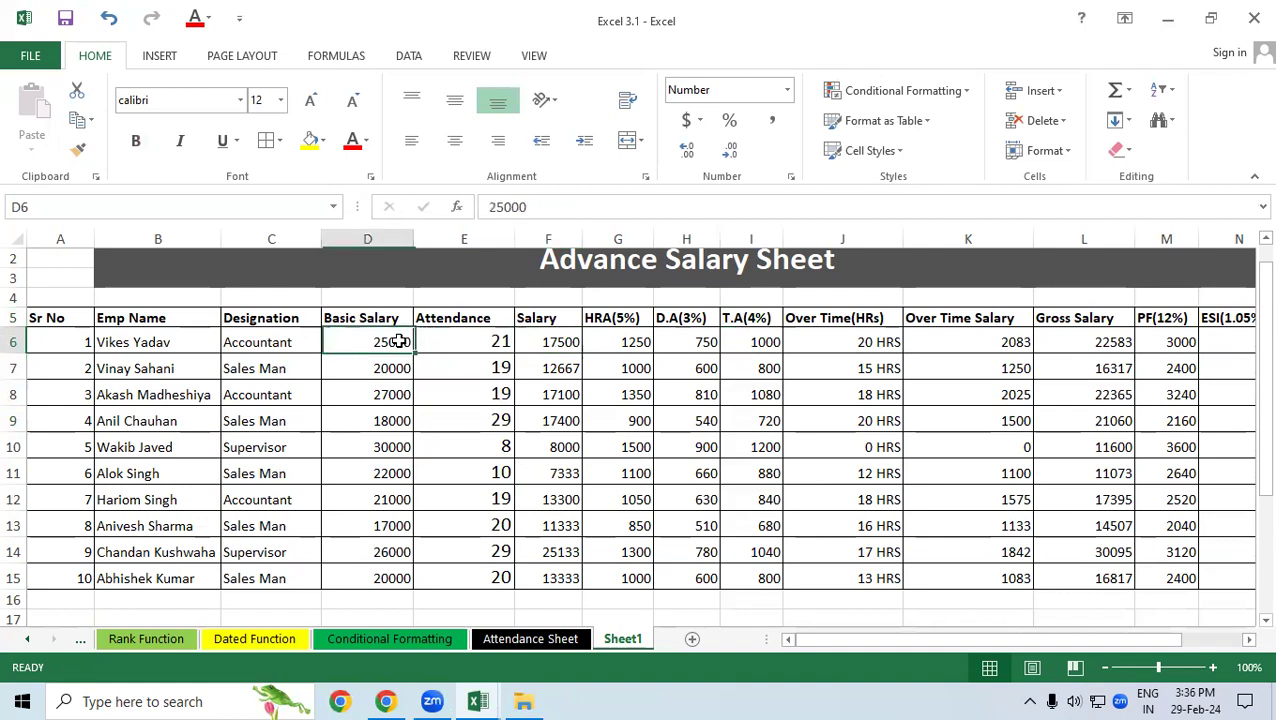
click(480, 336)
click(540, 341)
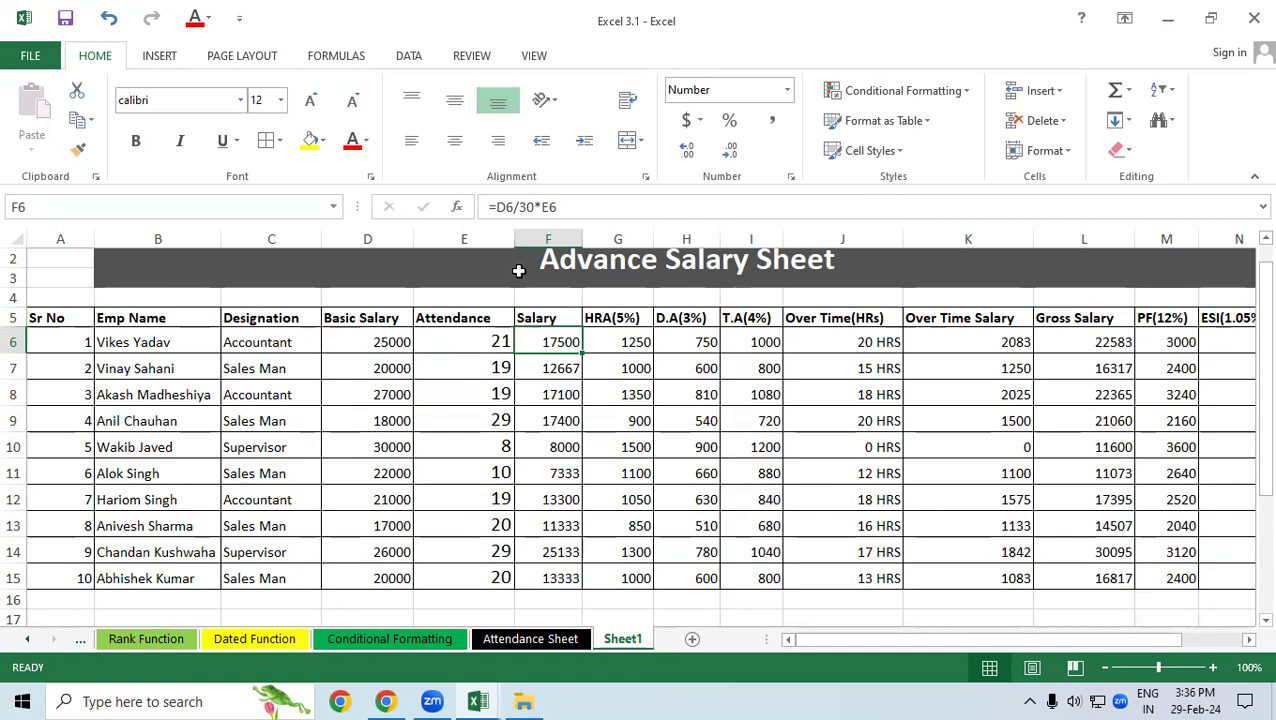
click(632, 346)
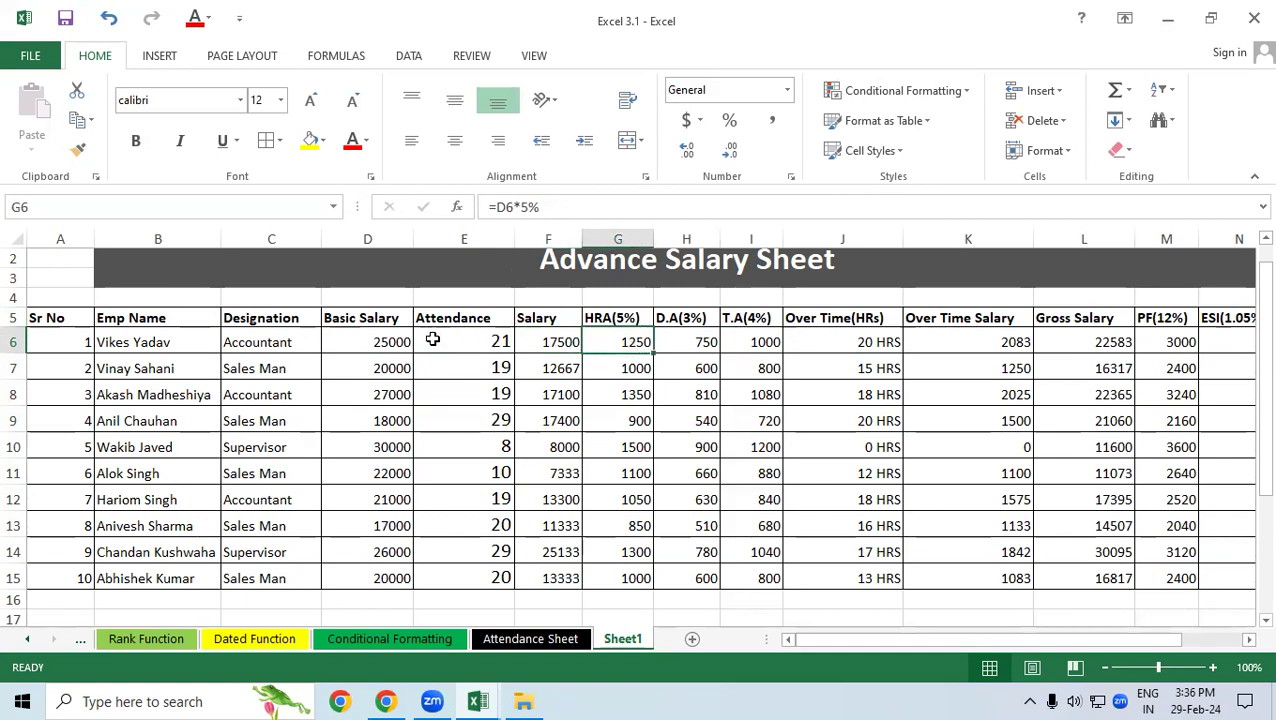
click(680, 336)
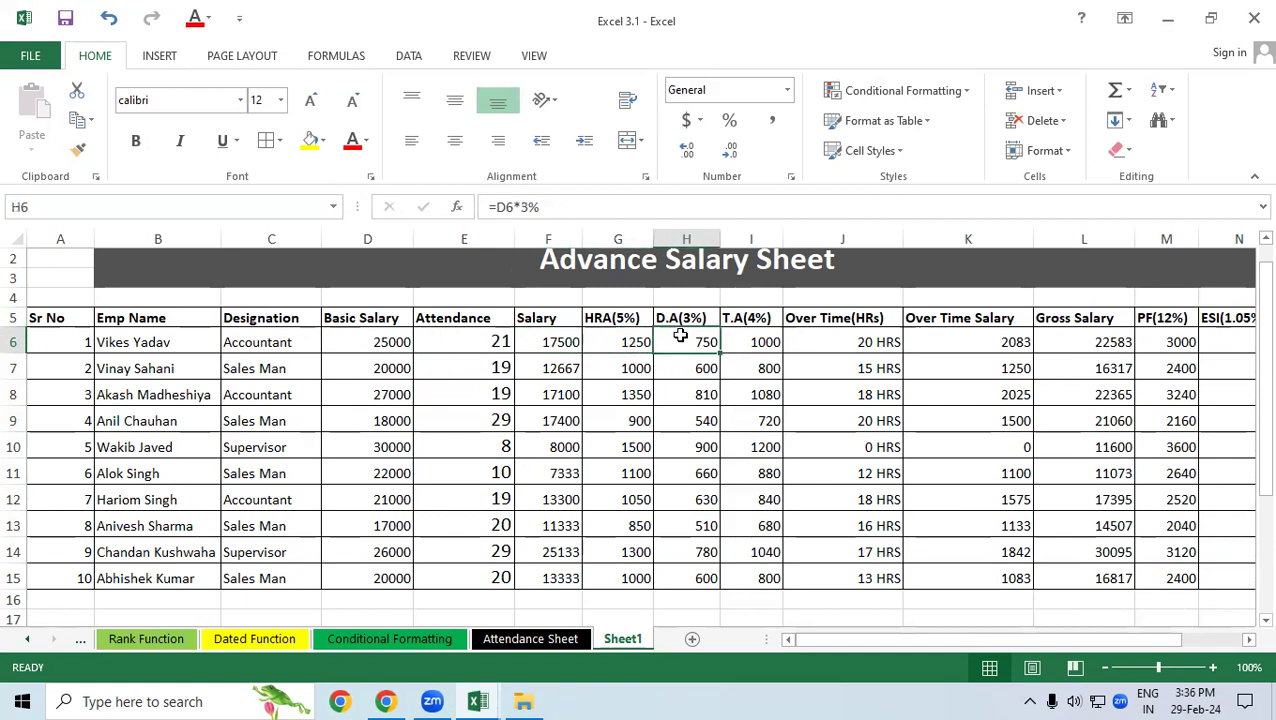
click(766, 348)
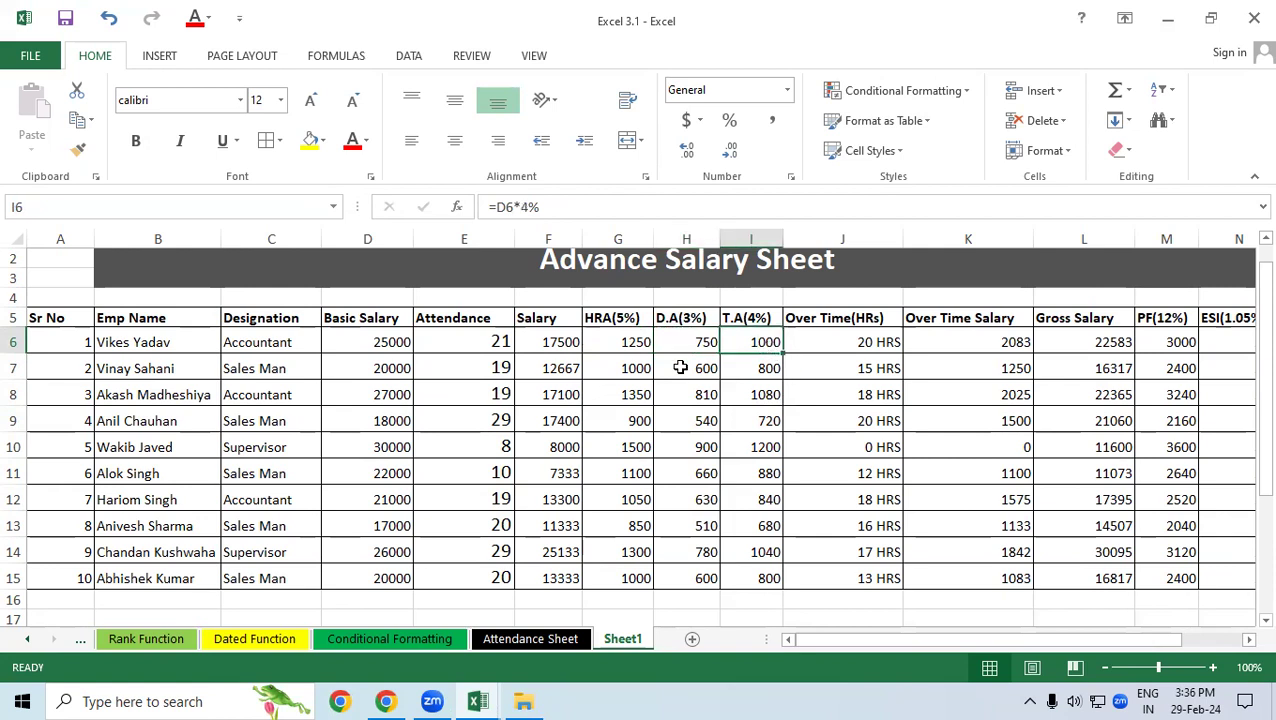
click(810, 341)
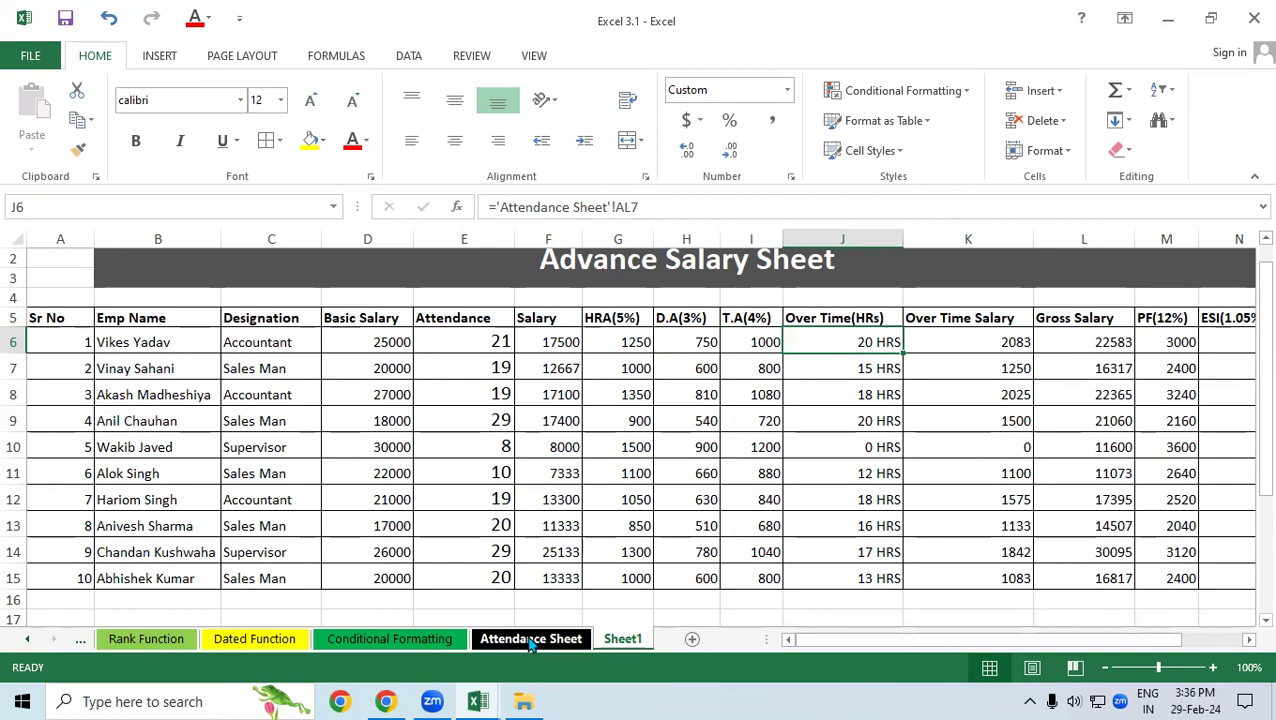
click(528, 640)
click(891, 334)
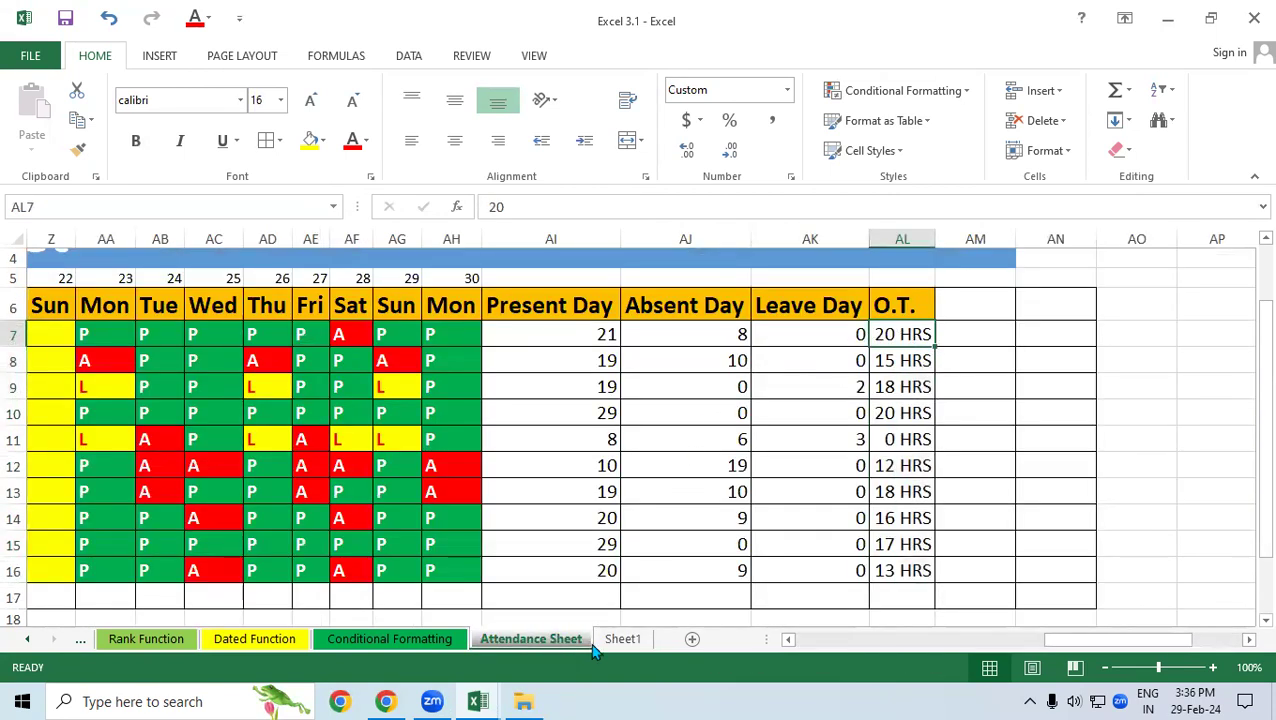
click(622, 640)
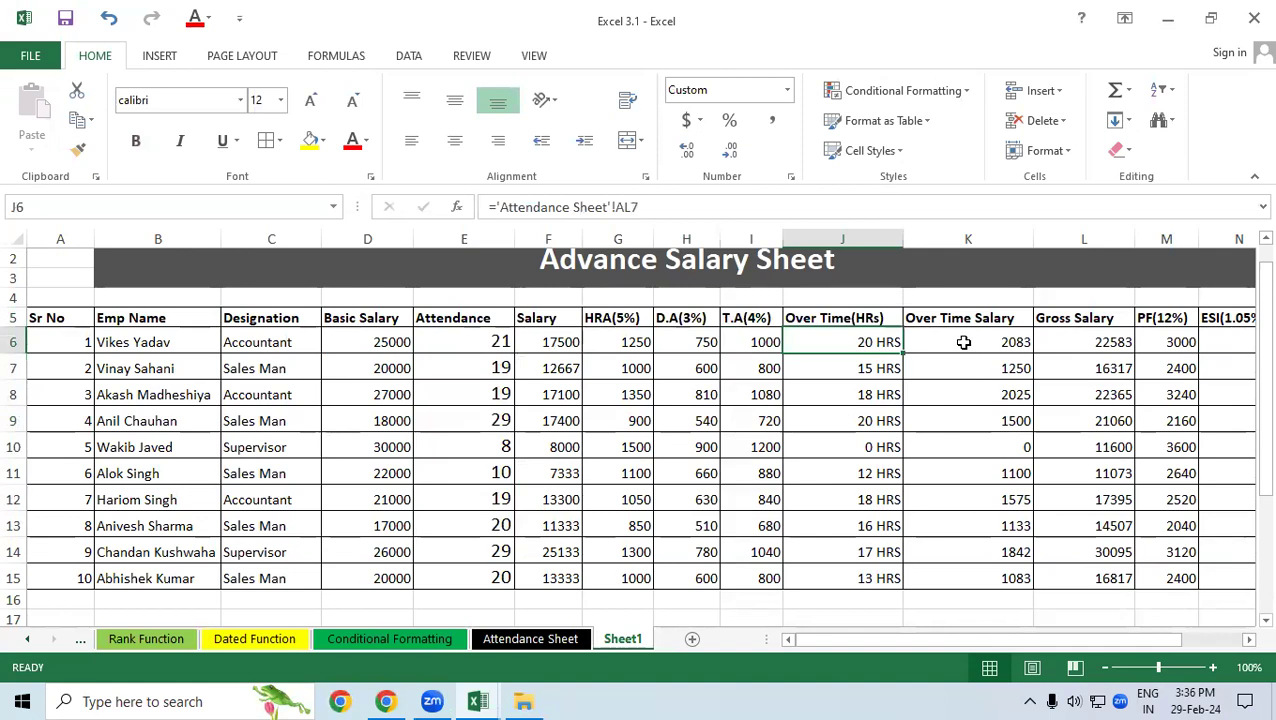
click(963, 342)
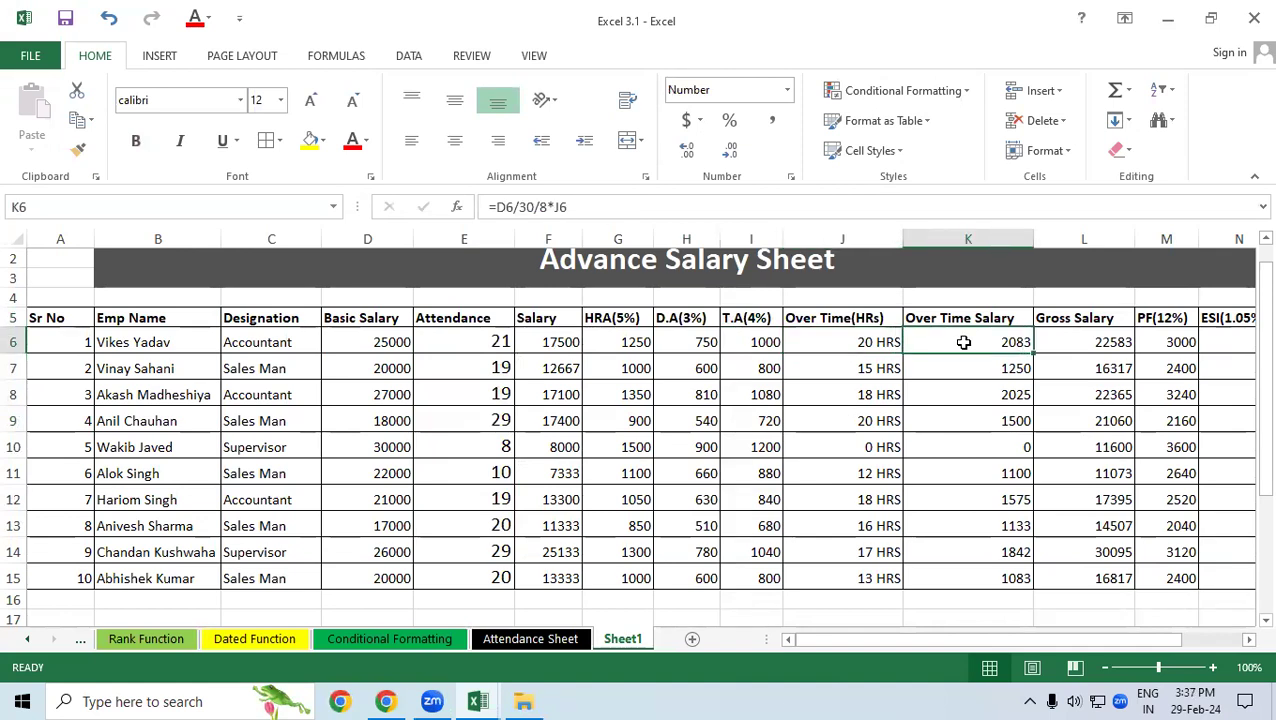
- Re-enter K6 as =D6/30/8*J6 so the first employee's overtime is 2083
double_click(963, 342)
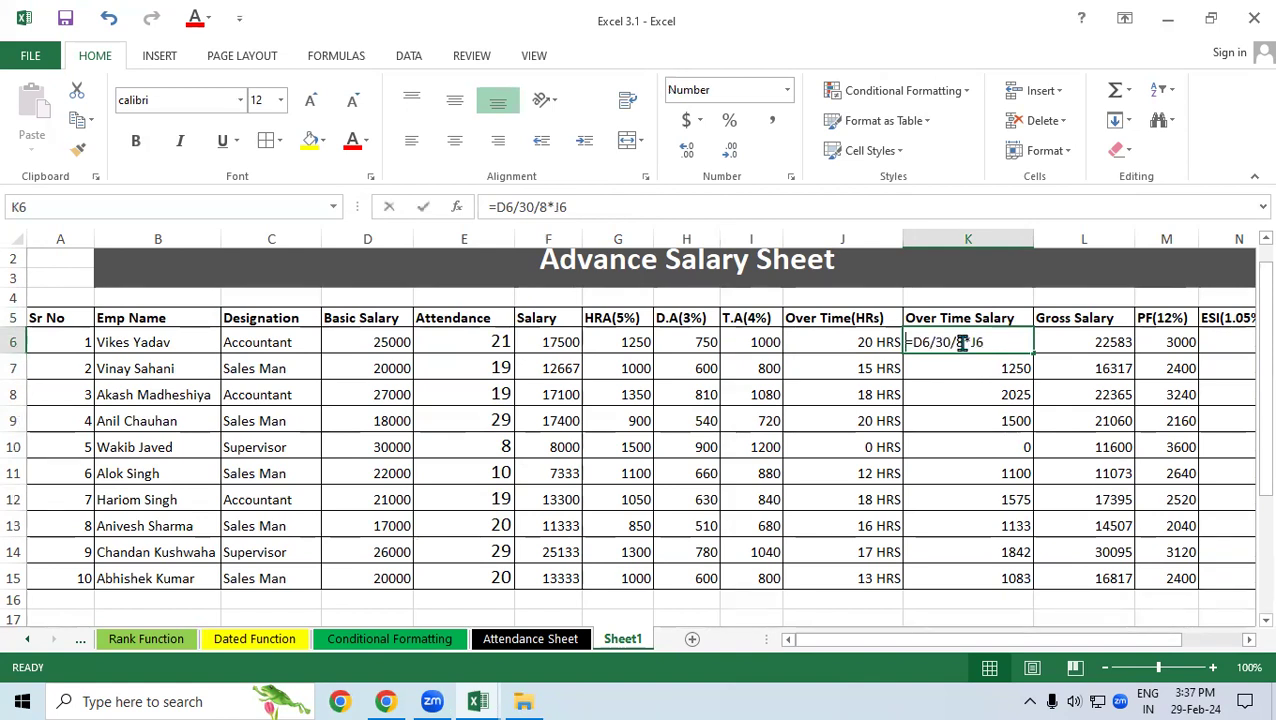
key(BackSpace)
key(BackSpace)
key(BackSpace)
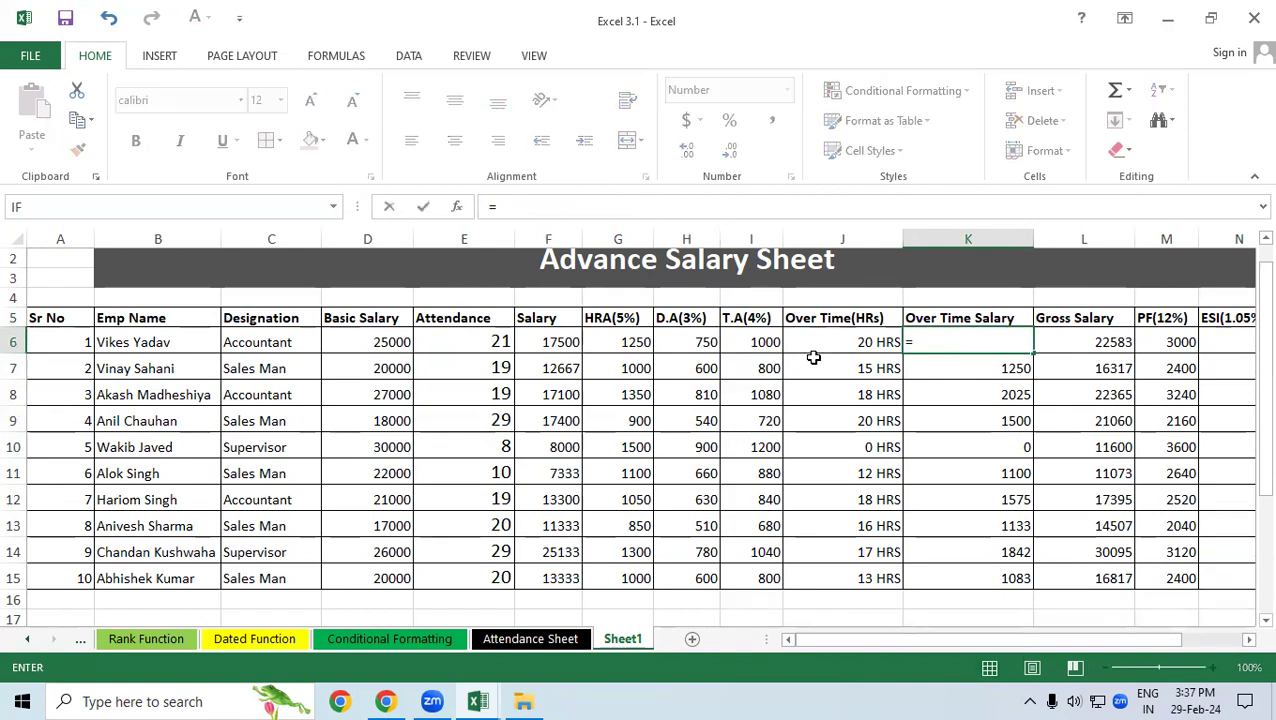
click(362, 338)
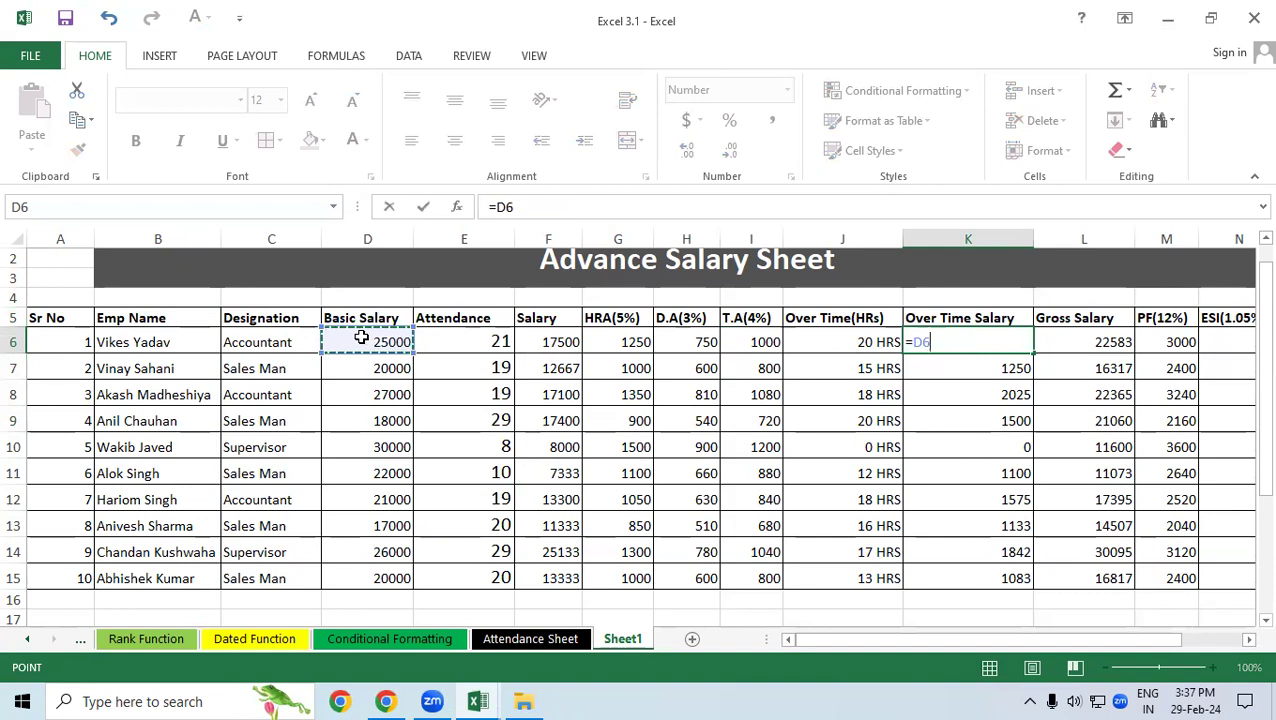
text(/30/8*)
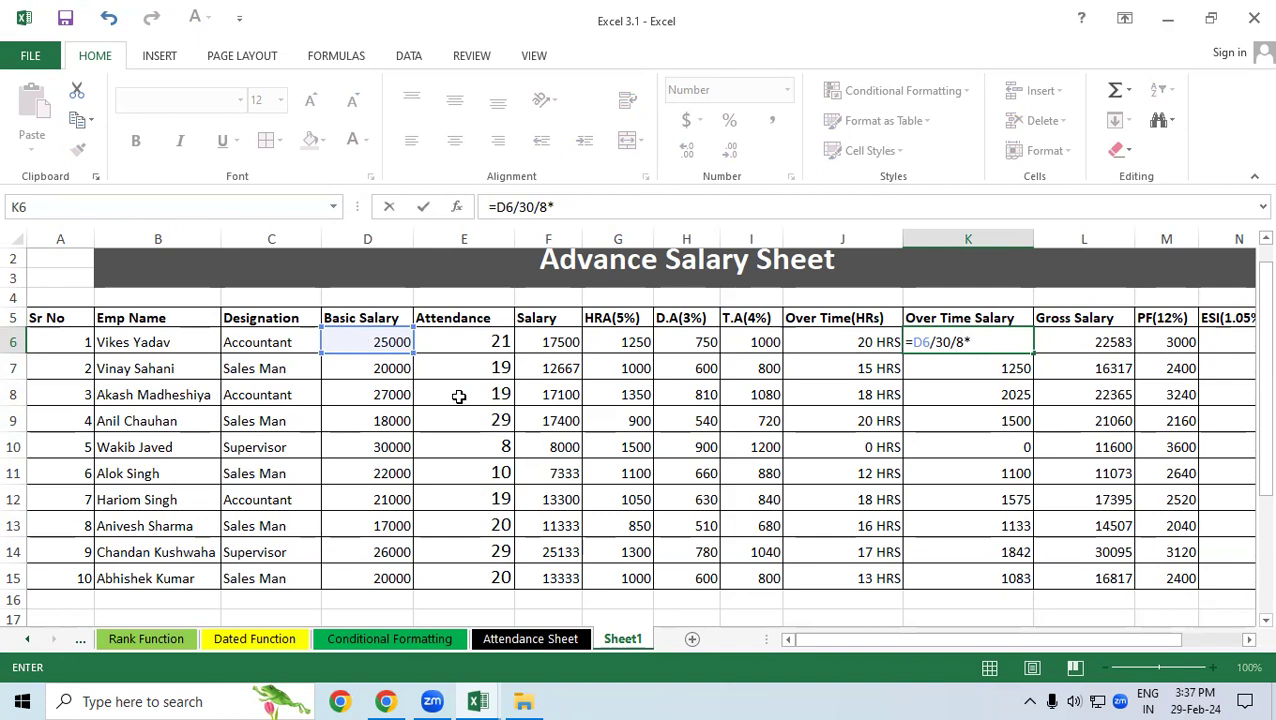
click(817, 334)
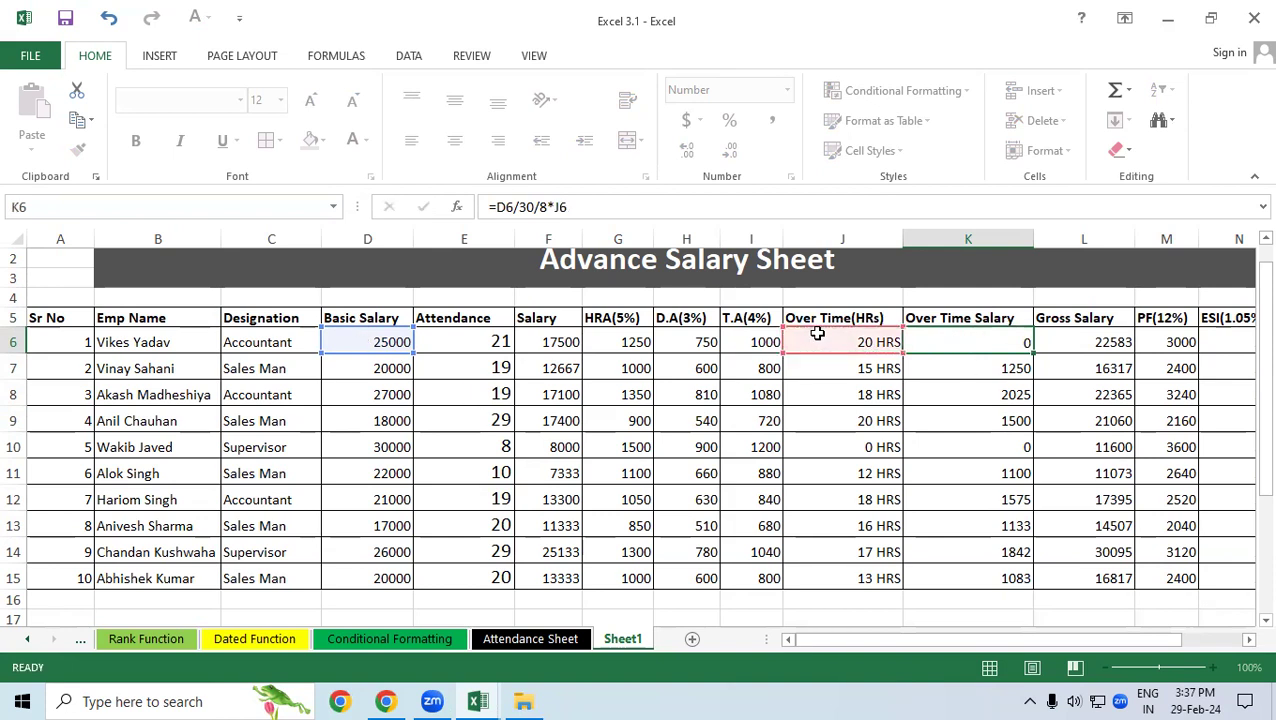
key(Return)
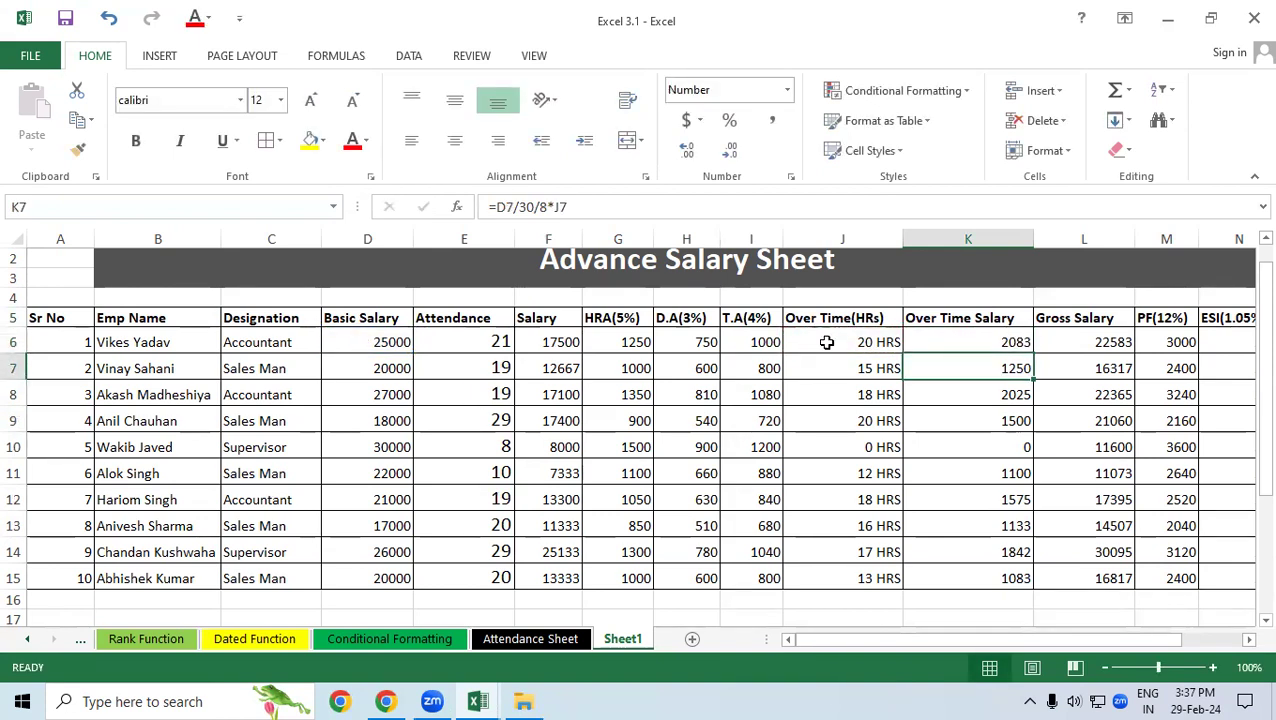
- Check the first employee's Gross Salary, PF and ESI formulas and their source cells
click(1112, 342)
drag(968, 340, 473, 344)
click(1170, 342)
drag(1170, 342, 1063, 345)
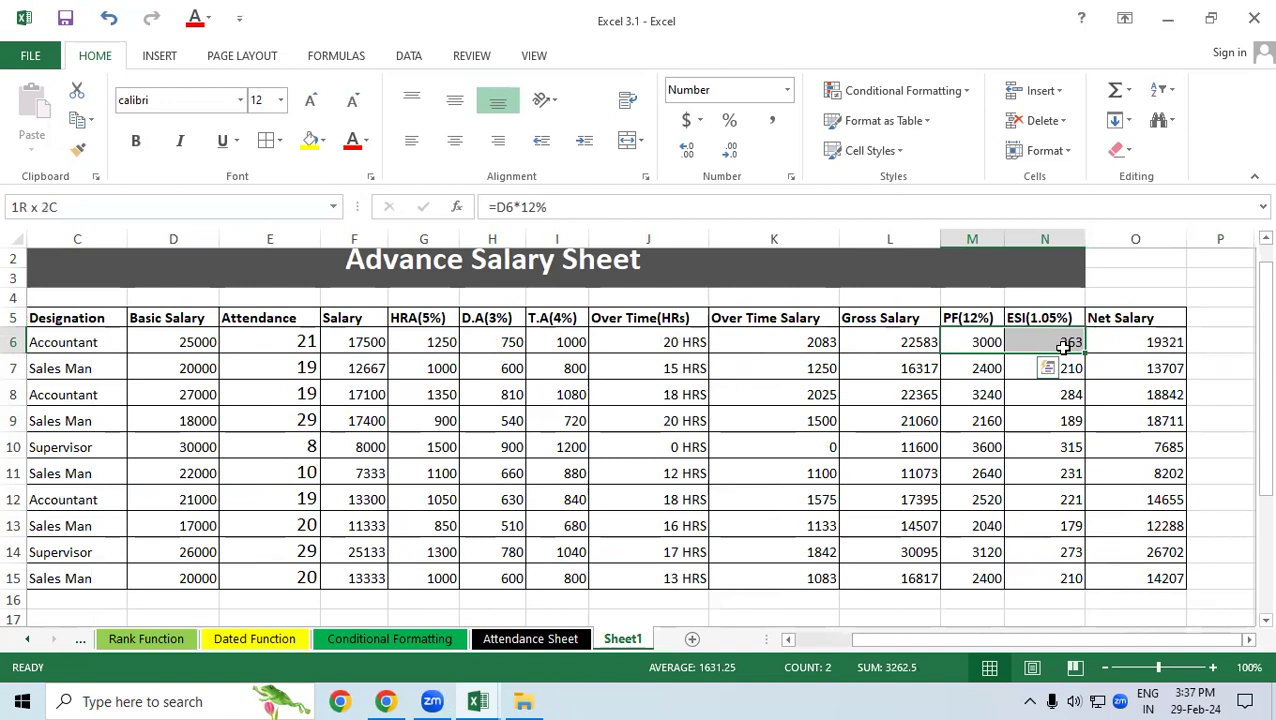
drag(1133, 340, 1122, 562)
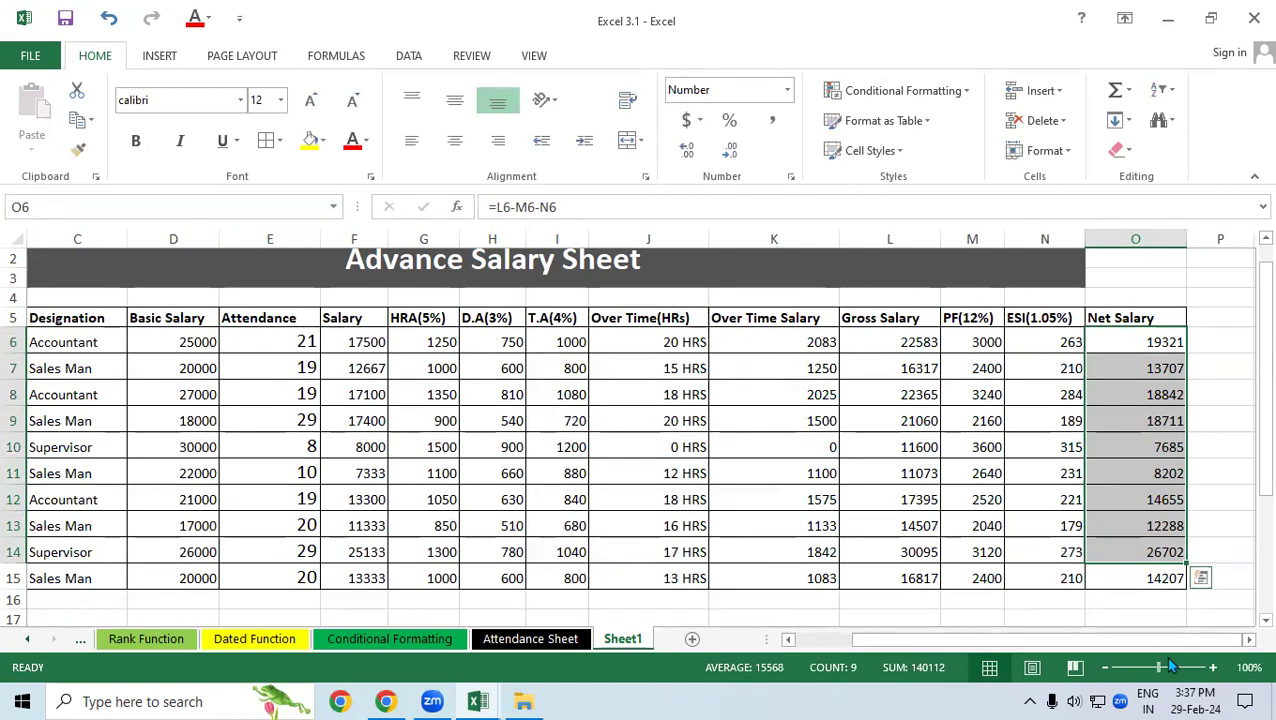
drag(1150, 643, 1090, 640)
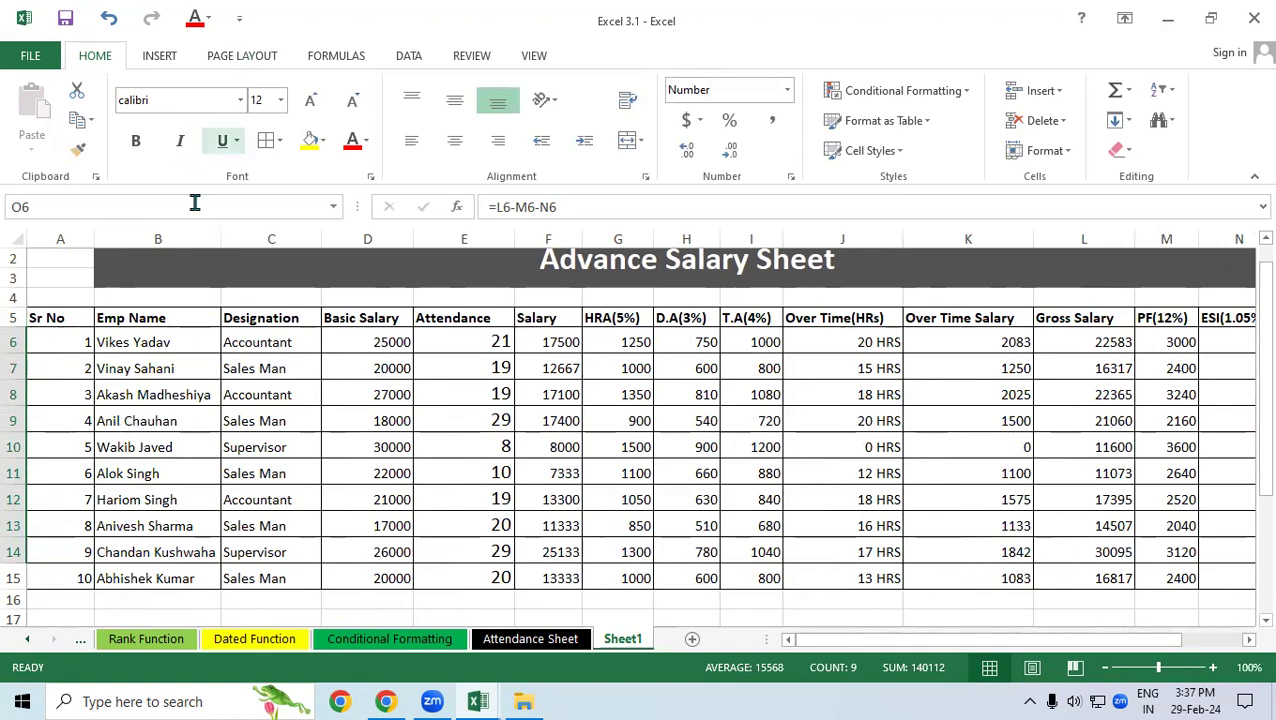
drag(70, 318, 1052, 311)
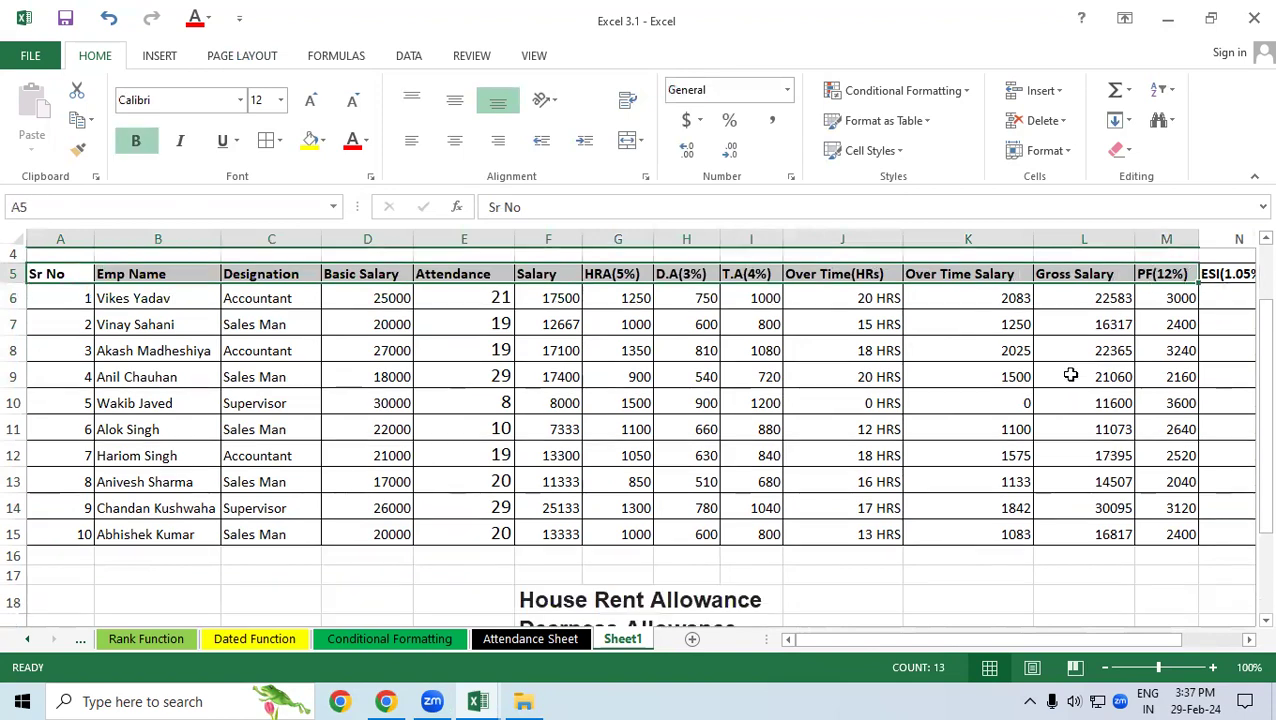
drag(1052, 311, 1248, 332)
click(418, 467)
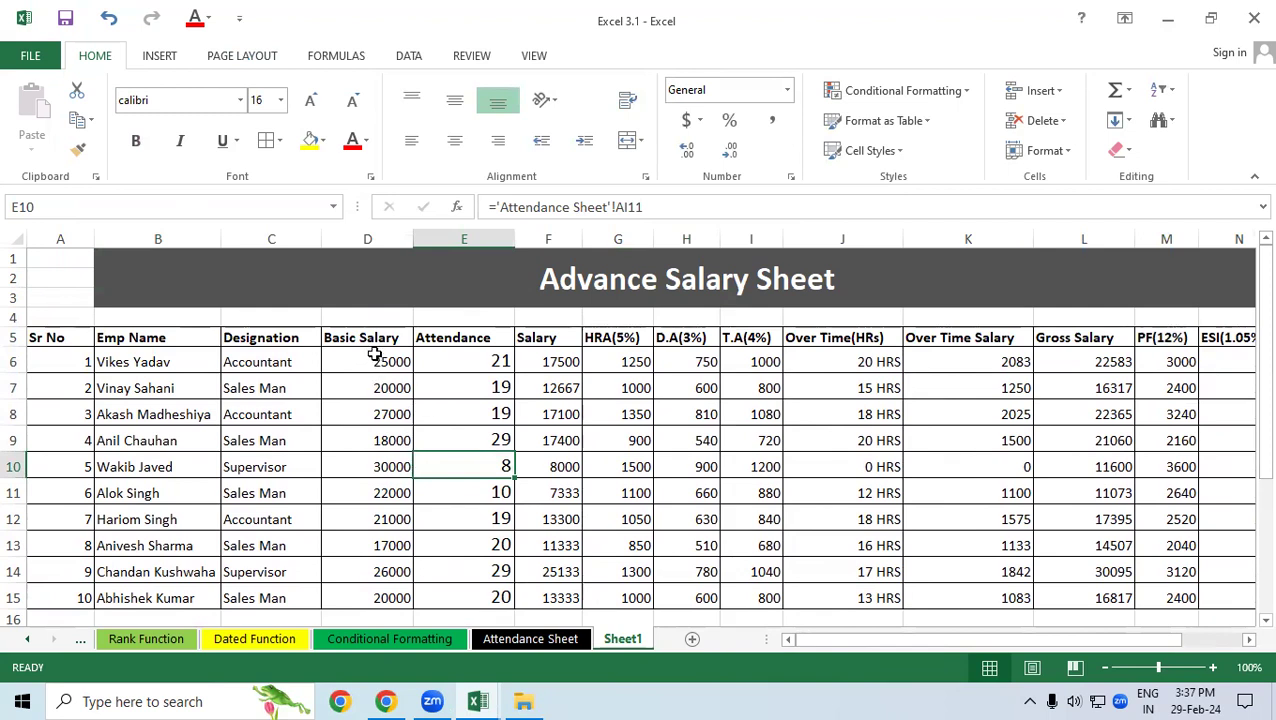
- Review the Basic Salary, Salary, allowance and main table figures in A5:M15
drag(372, 340, 368, 464)
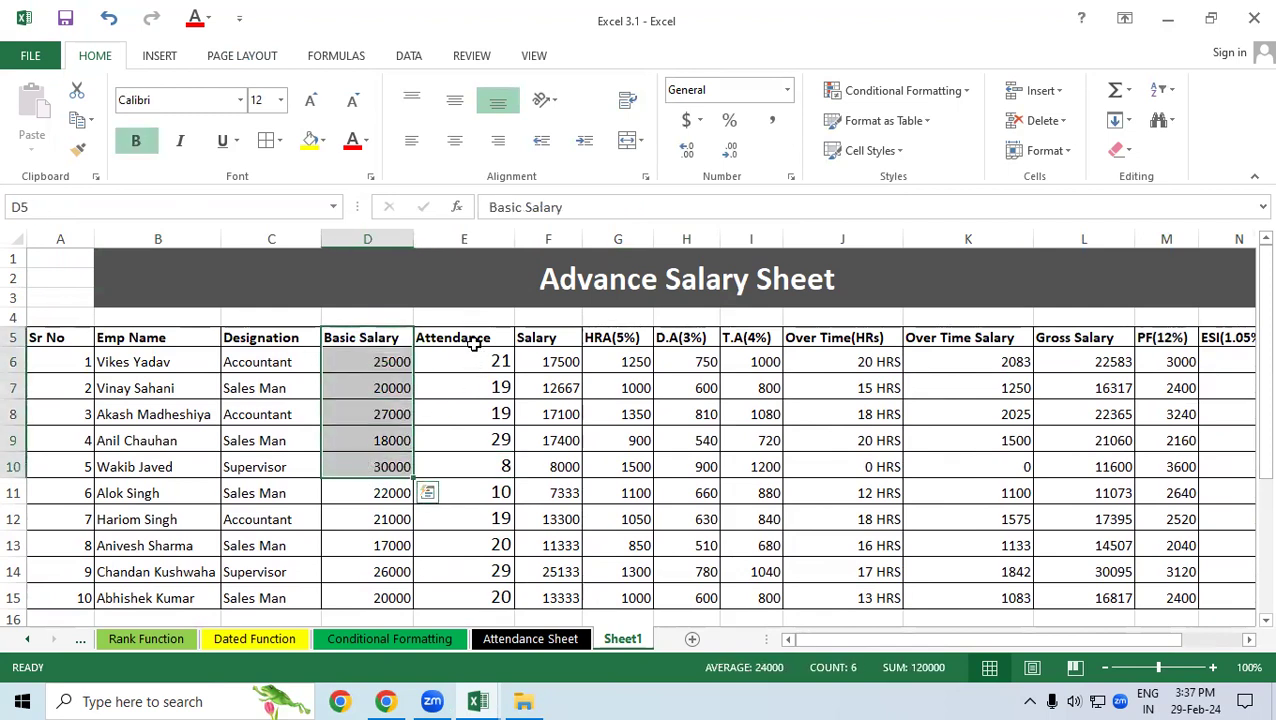
drag(472, 343, 471, 426)
drag(530, 364, 530, 408)
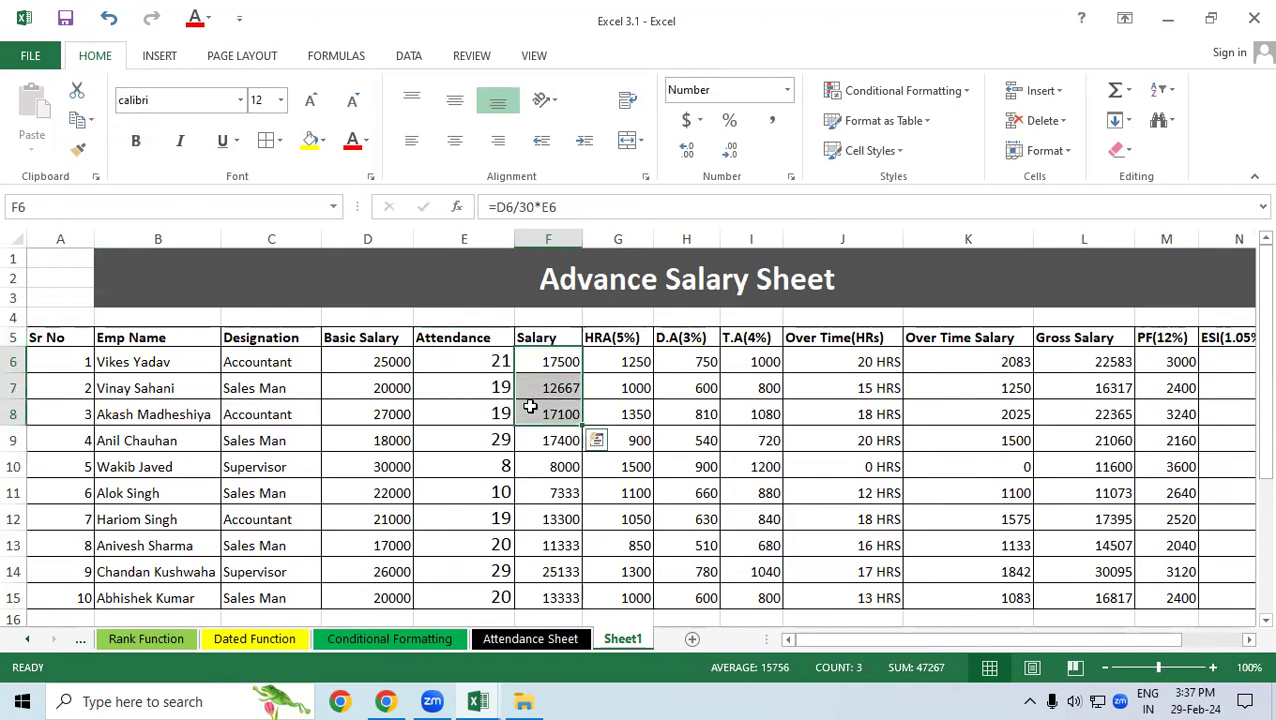
drag(615, 338, 768, 470)
mouse_move(540, 338)
mouse_down()
mouse_move(536, 545)
mouse_move(73, 595)
mouse_up()
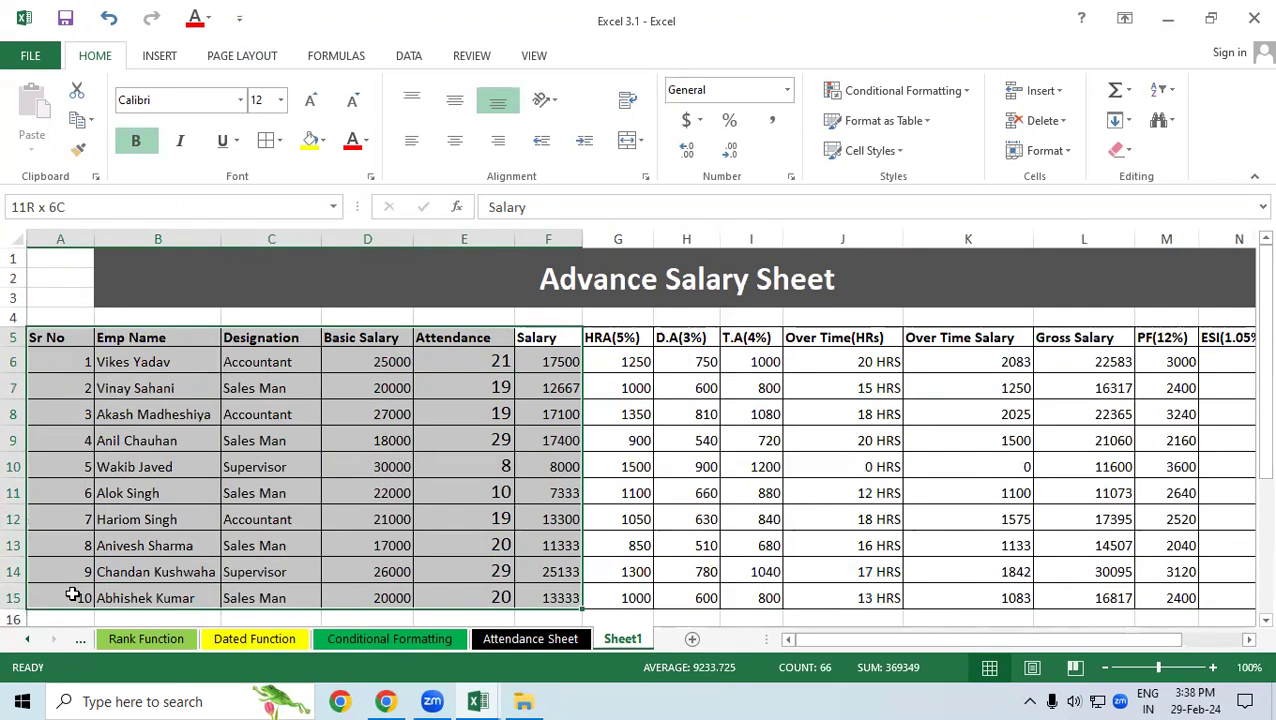
key(Right)
key(Right)
key(Down)
key(Down)
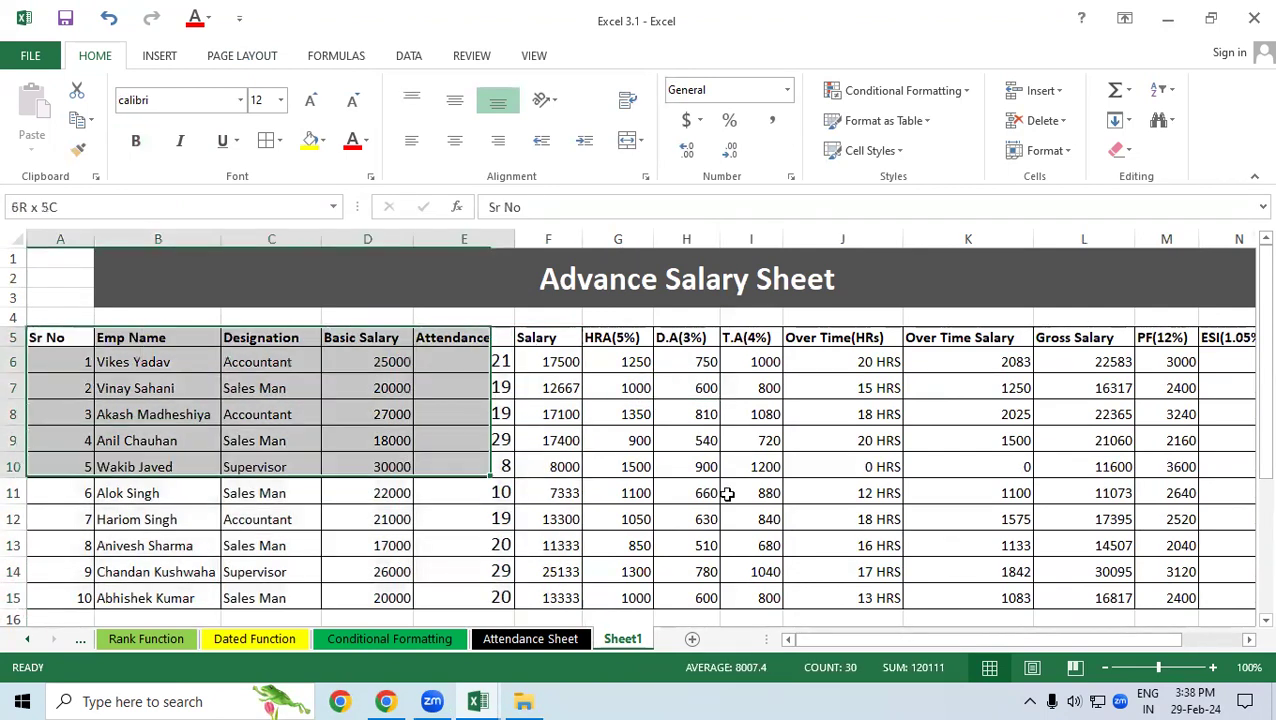
drag(65, 337, 1166, 598)
click(998, 522)
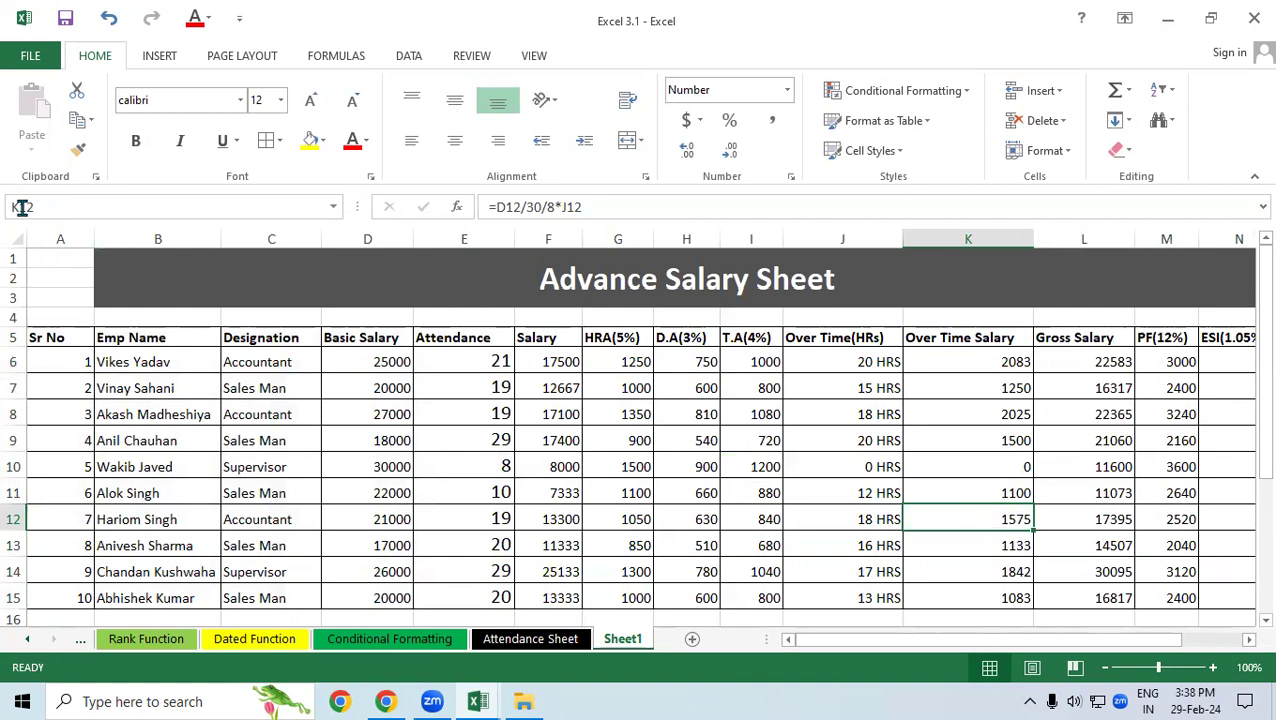
- Unmerge the title, then merge and centre it across A1:N3
click(60, 266)
drag(60, 266, 60, 298)
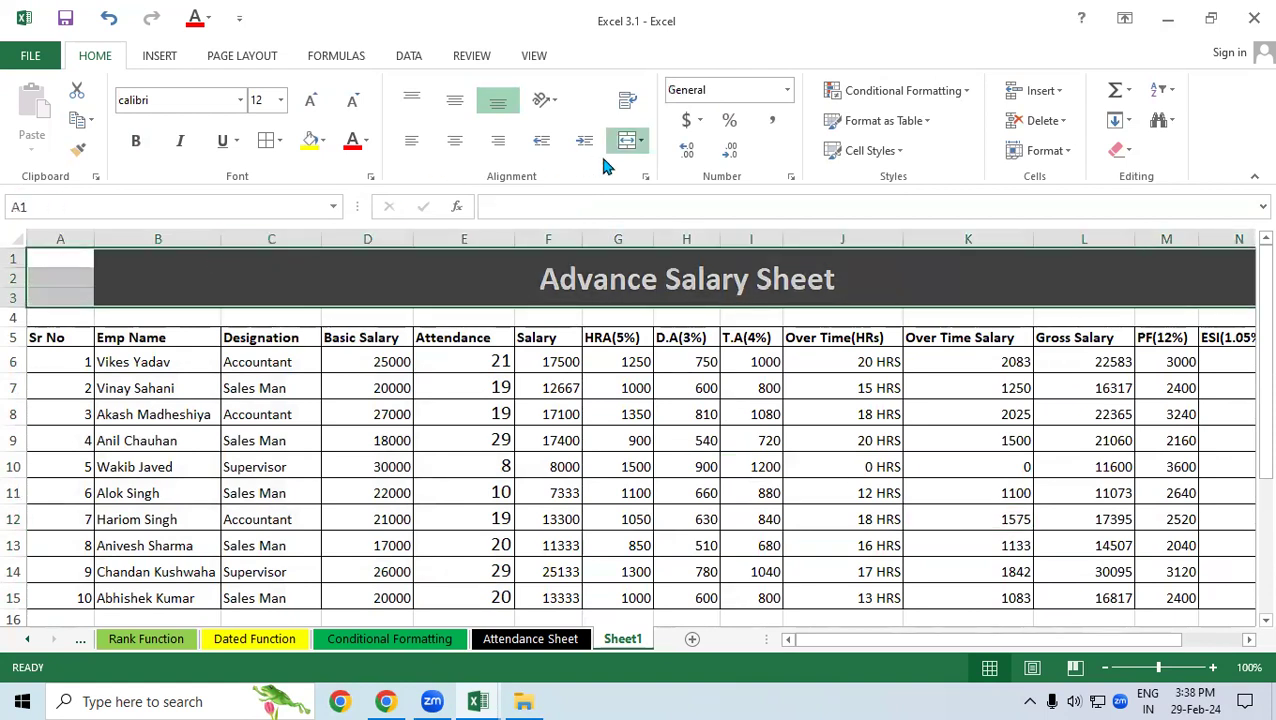
click(641, 140)
click(632, 168)
click(641, 140)
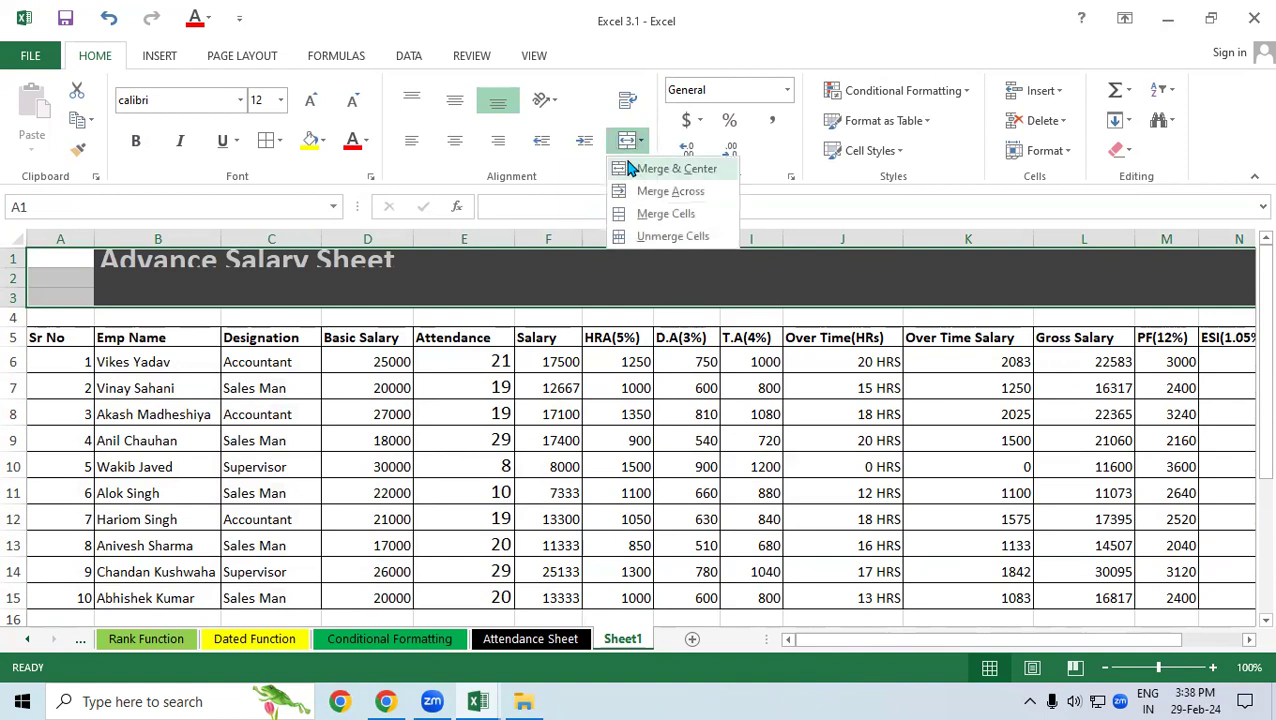
click(640, 168)
click(527, 432)
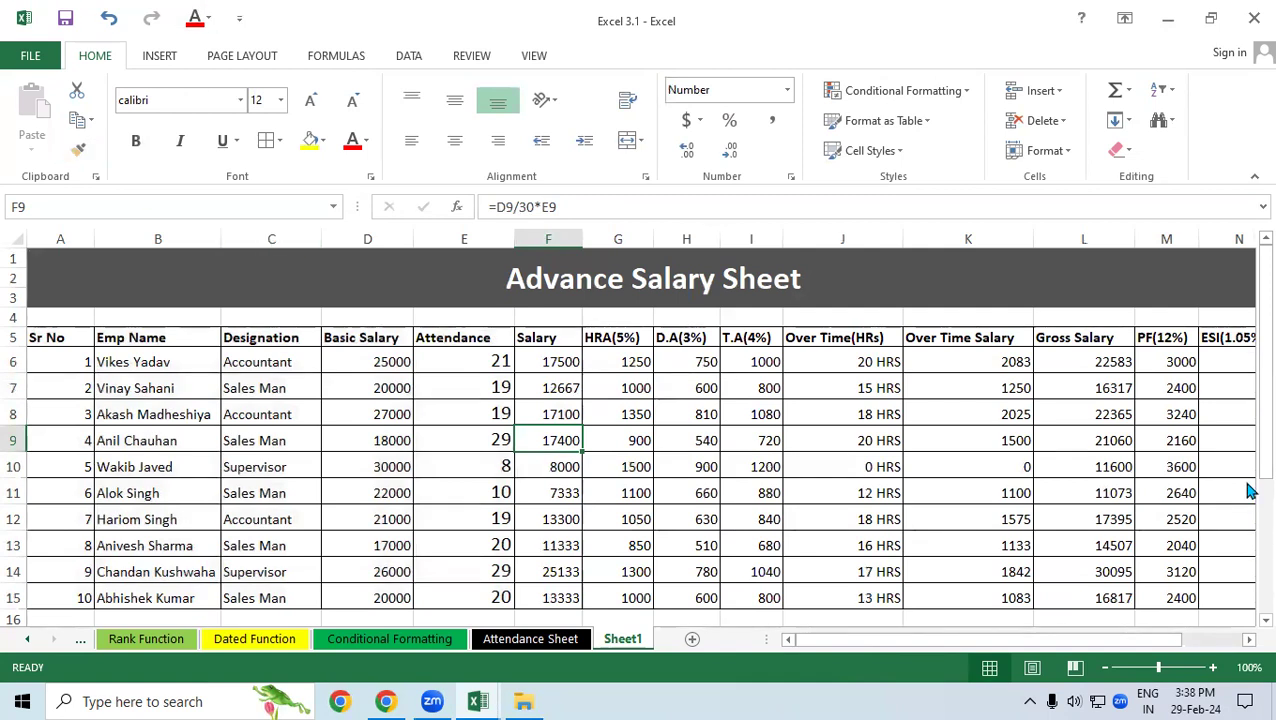
- Change the PF formula in M6 from =D6*12% to =F6*12%, giving 2100
double_click(1183, 363)
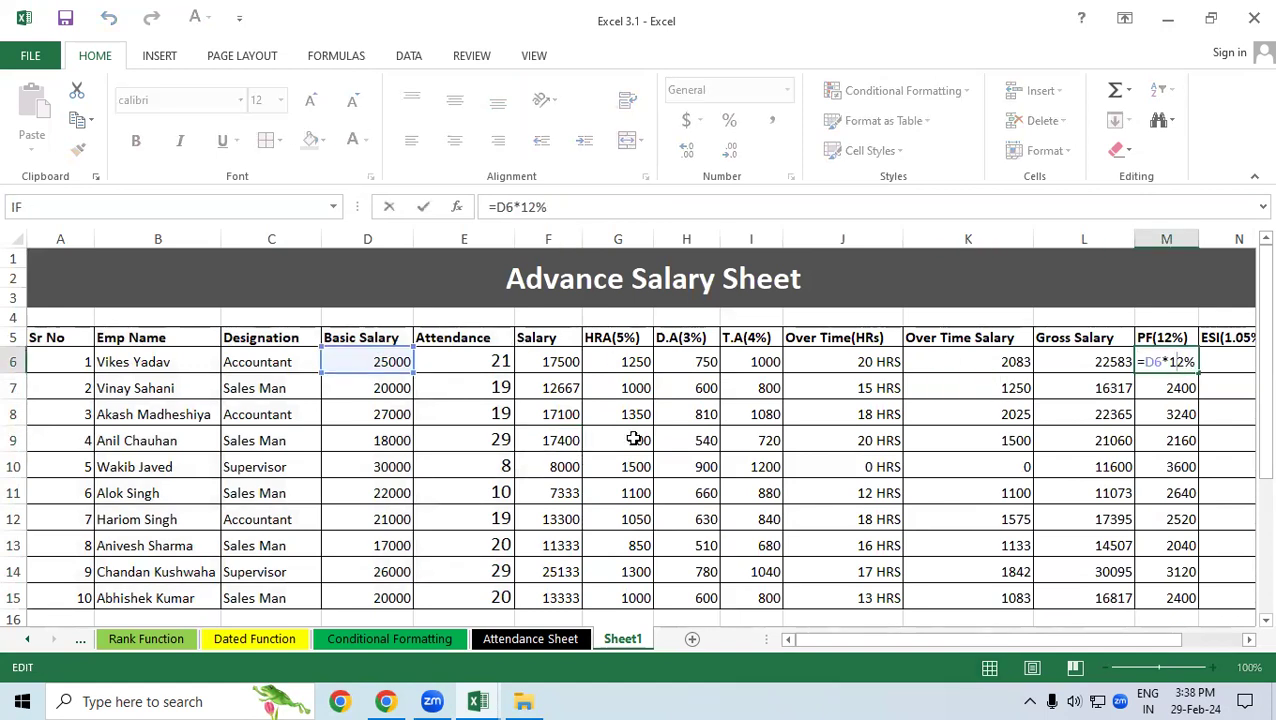
double_click(1152, 362)
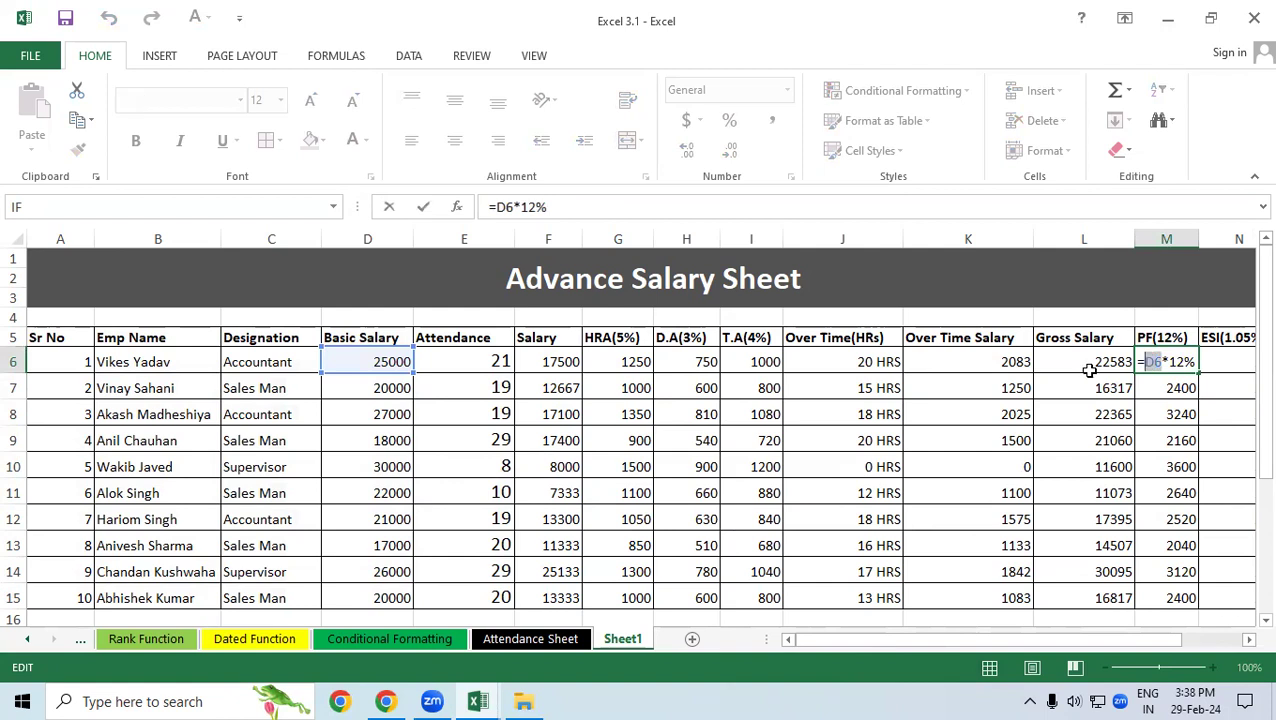
click(548, 362)
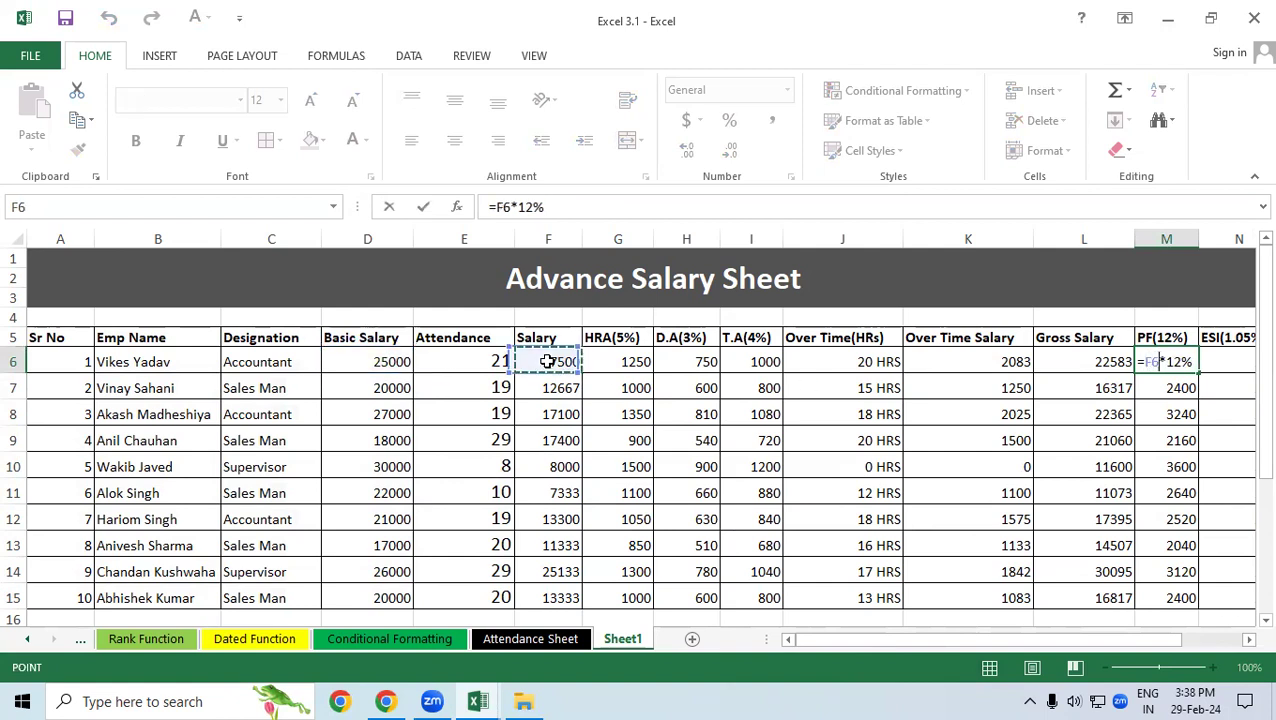
key(Return)
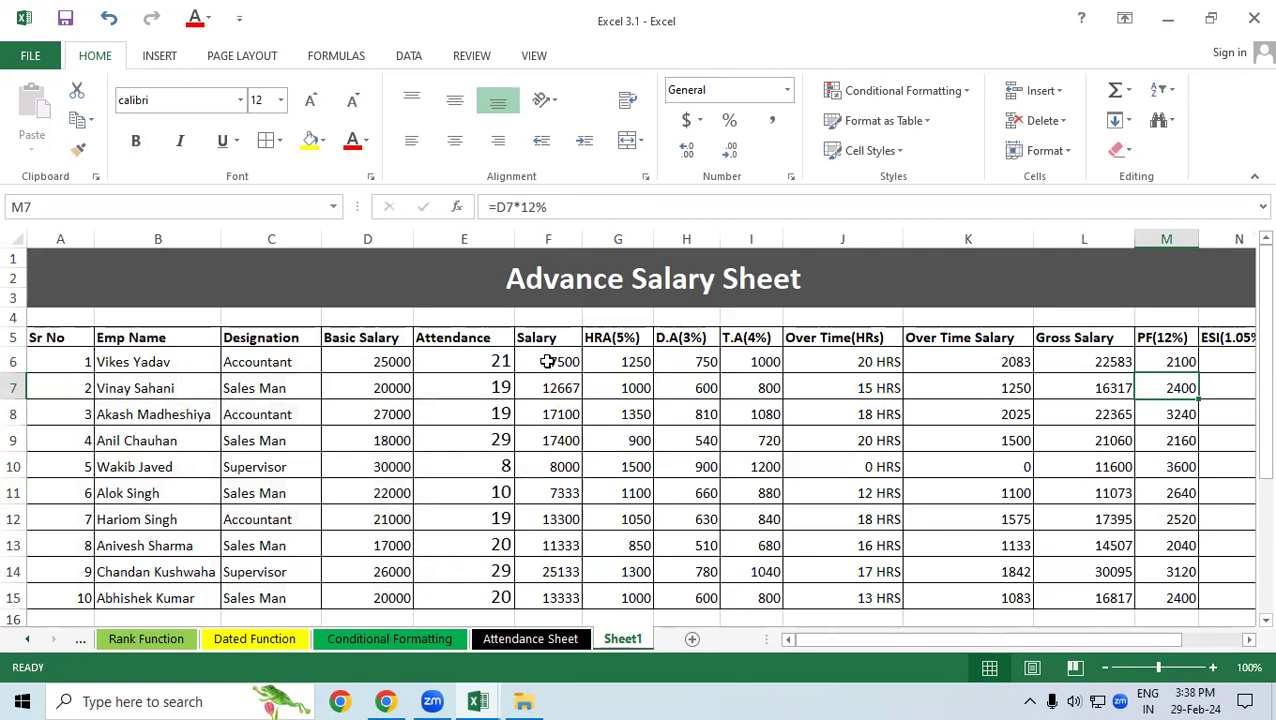
- Change the ESI formula in N6 to =F6*1.05% and confirm it gives 184
double_click(1222, 358)
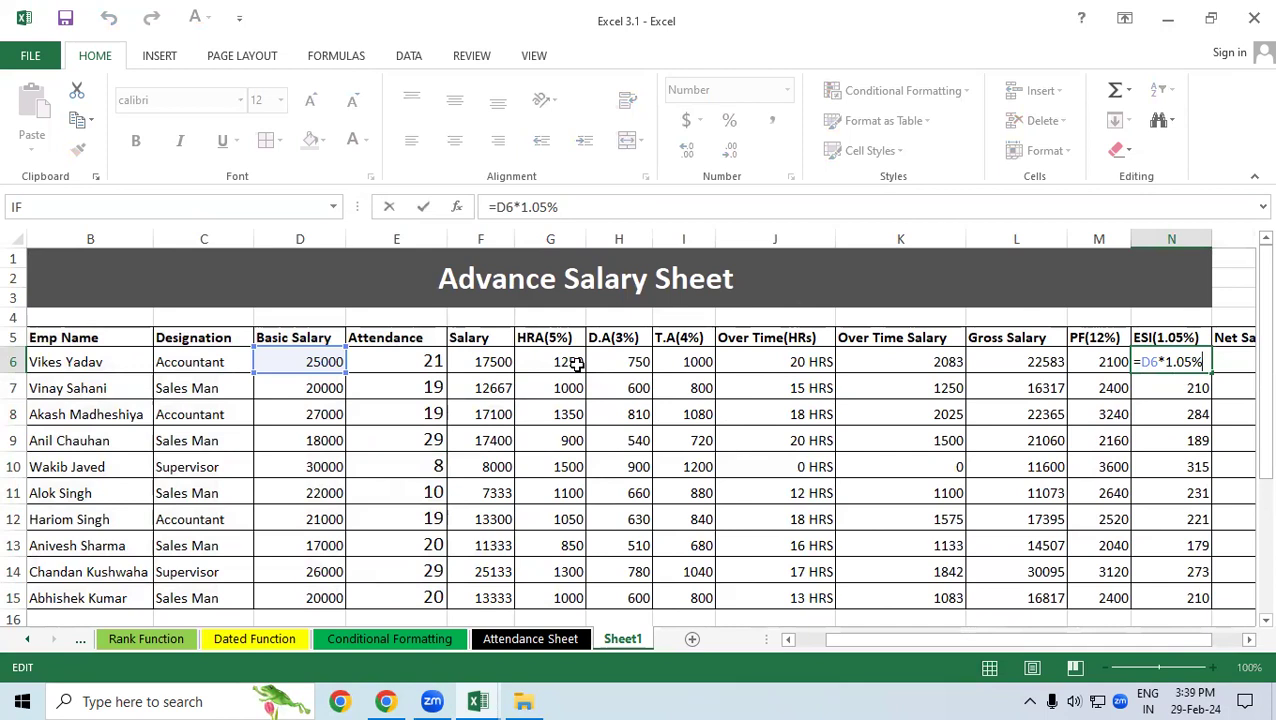
drag(312, 356, 484, 362)
key(Return)
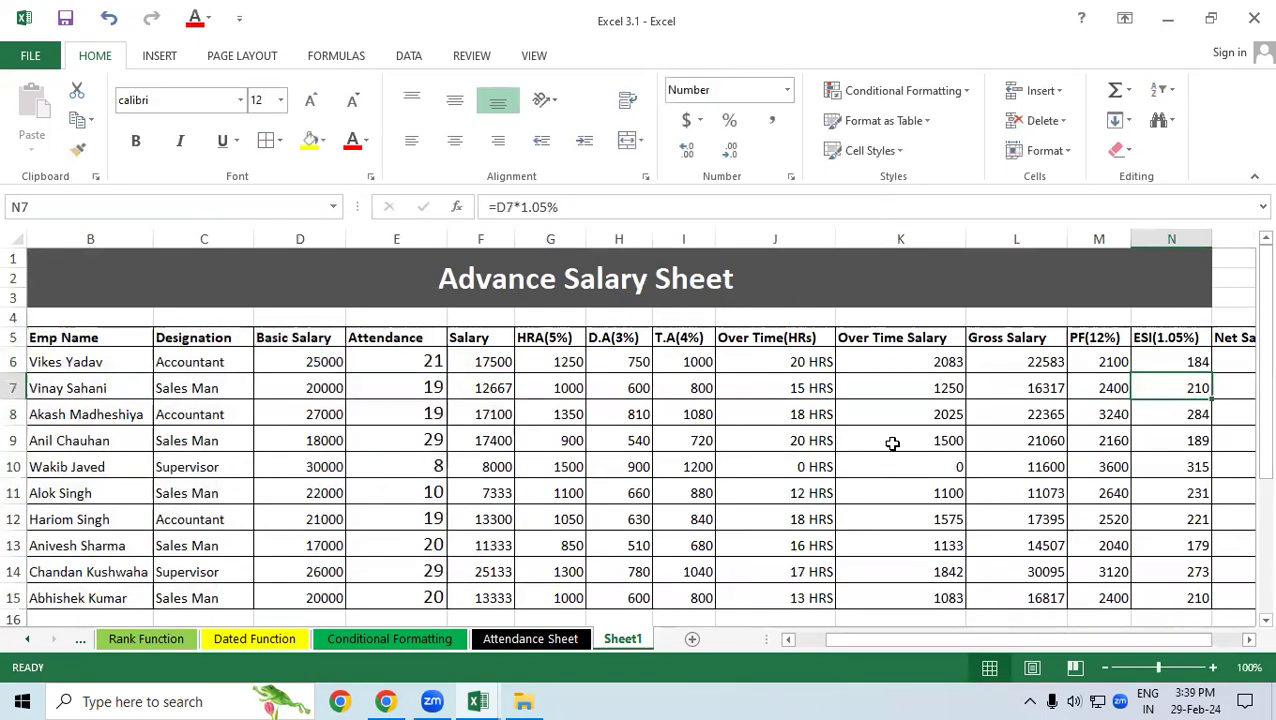
click(1177, 353)
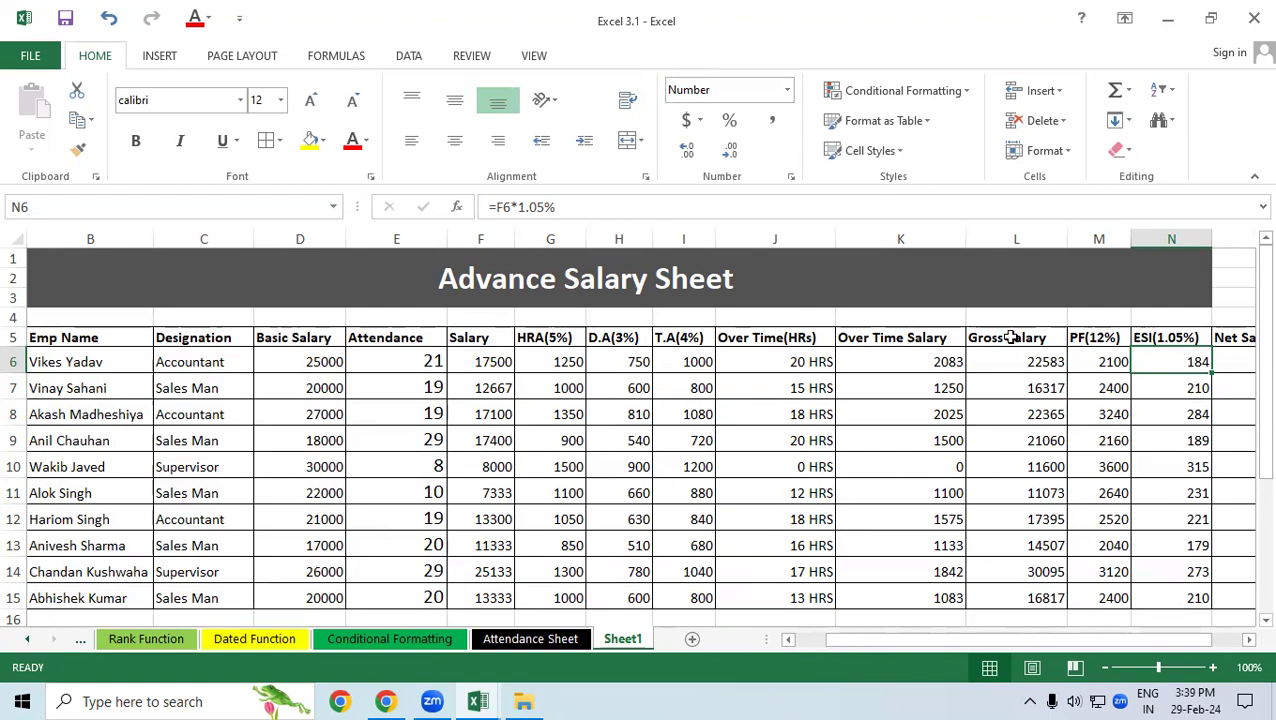
- Check the Salary-based PF and ESI for all ten rows (row 7: 1520 and 133) and updated Net Salary
mouse_move(470, 360)
mouse_down()
mouse_move(500, 440)
mouse_move(508, 545)
mouse_up()
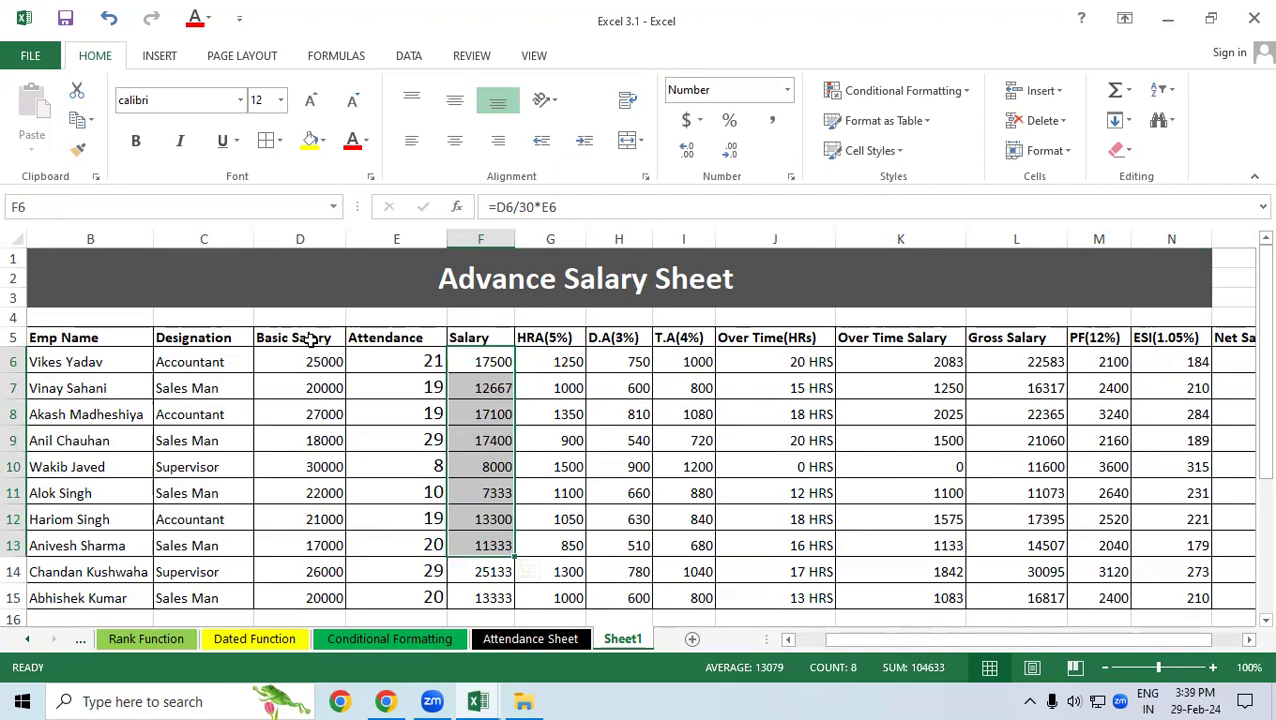
drag(310, 362, 311, 437)
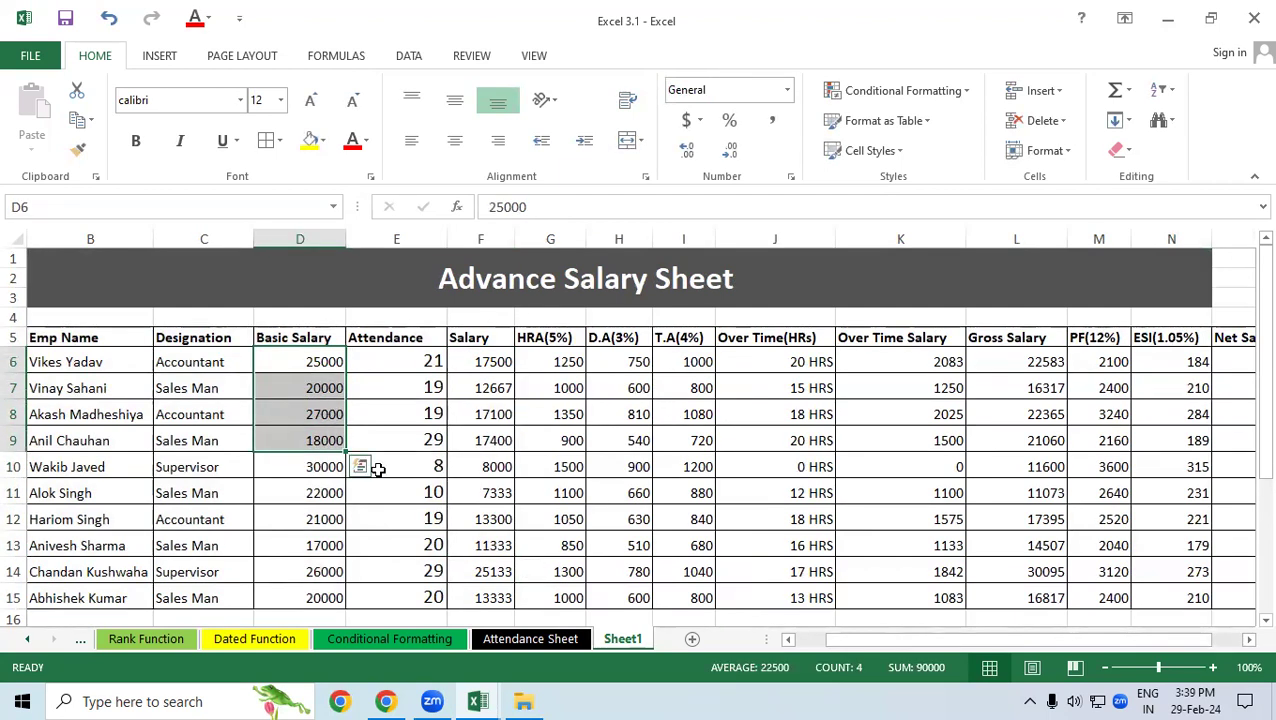
drag(1030, 639, 1005, 639)
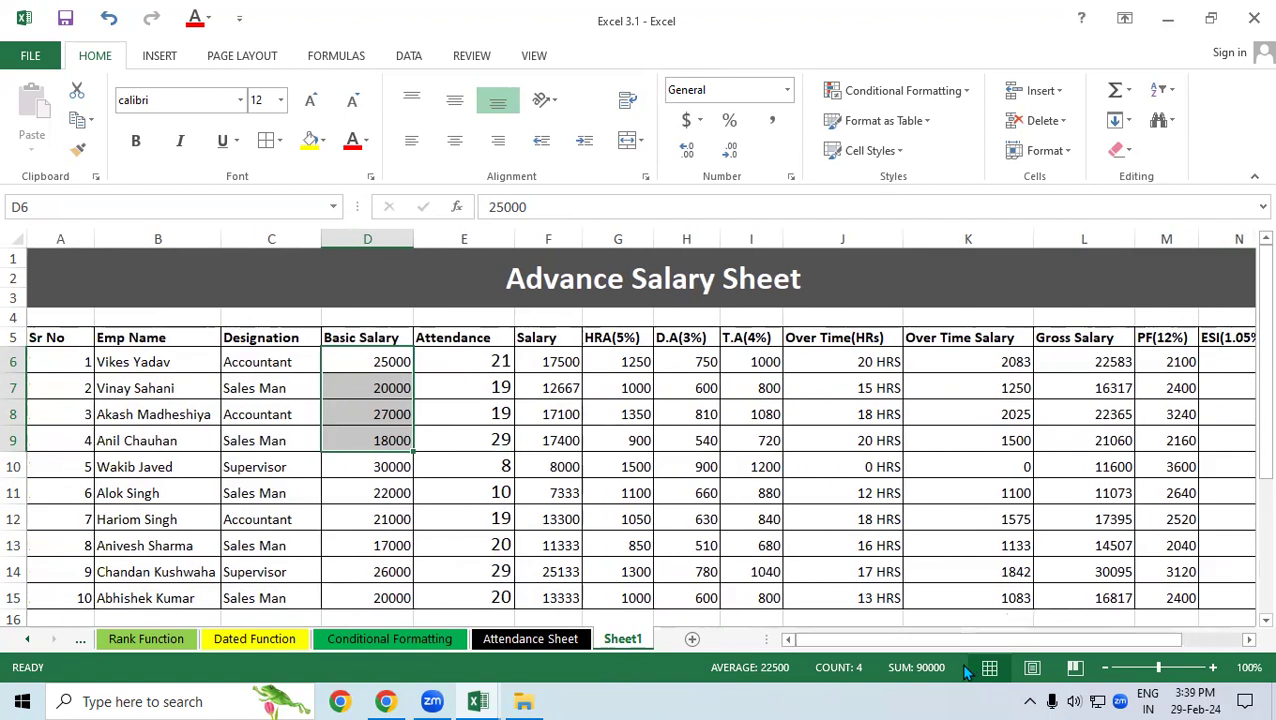
click(702, 525)
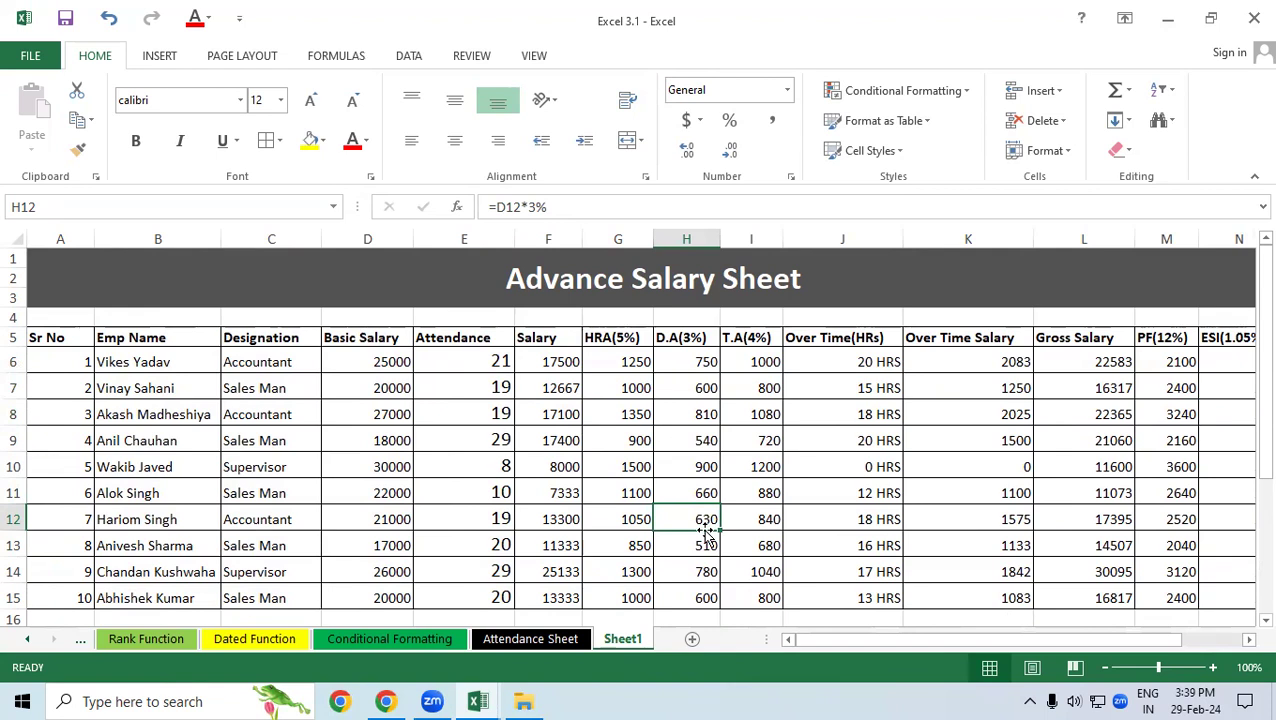
click(1248, 639)
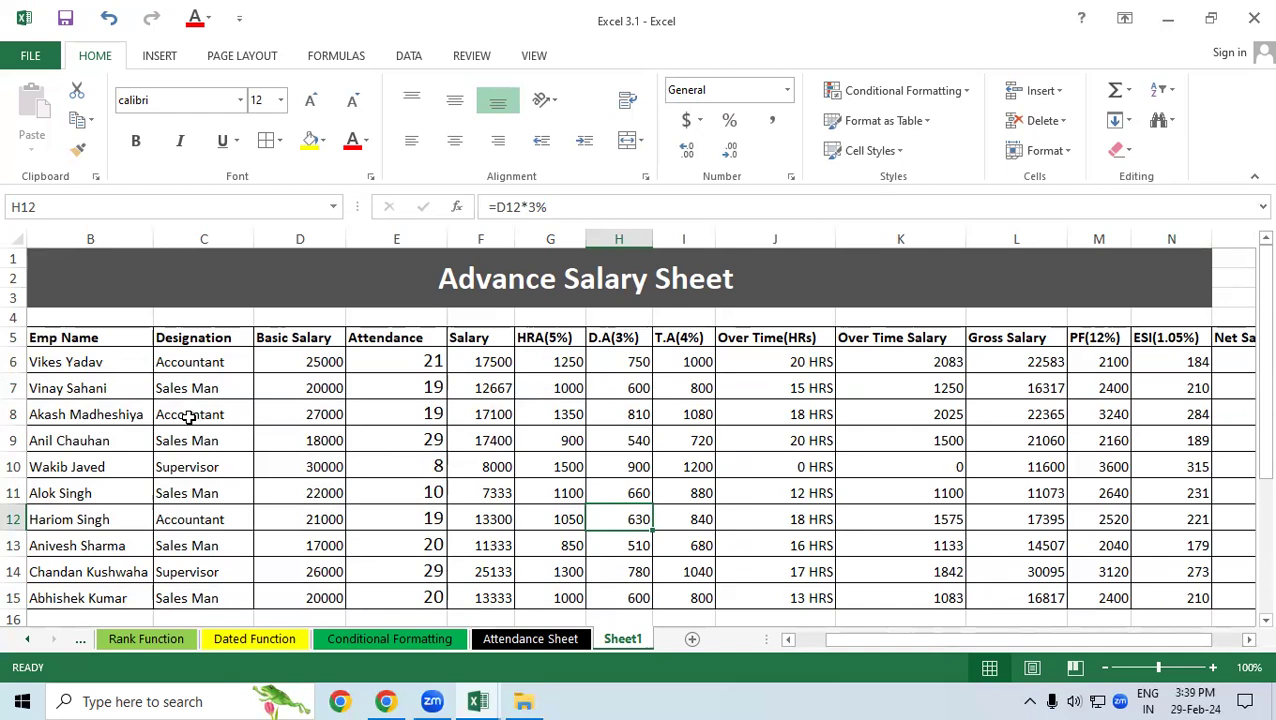
click(1248, 639)
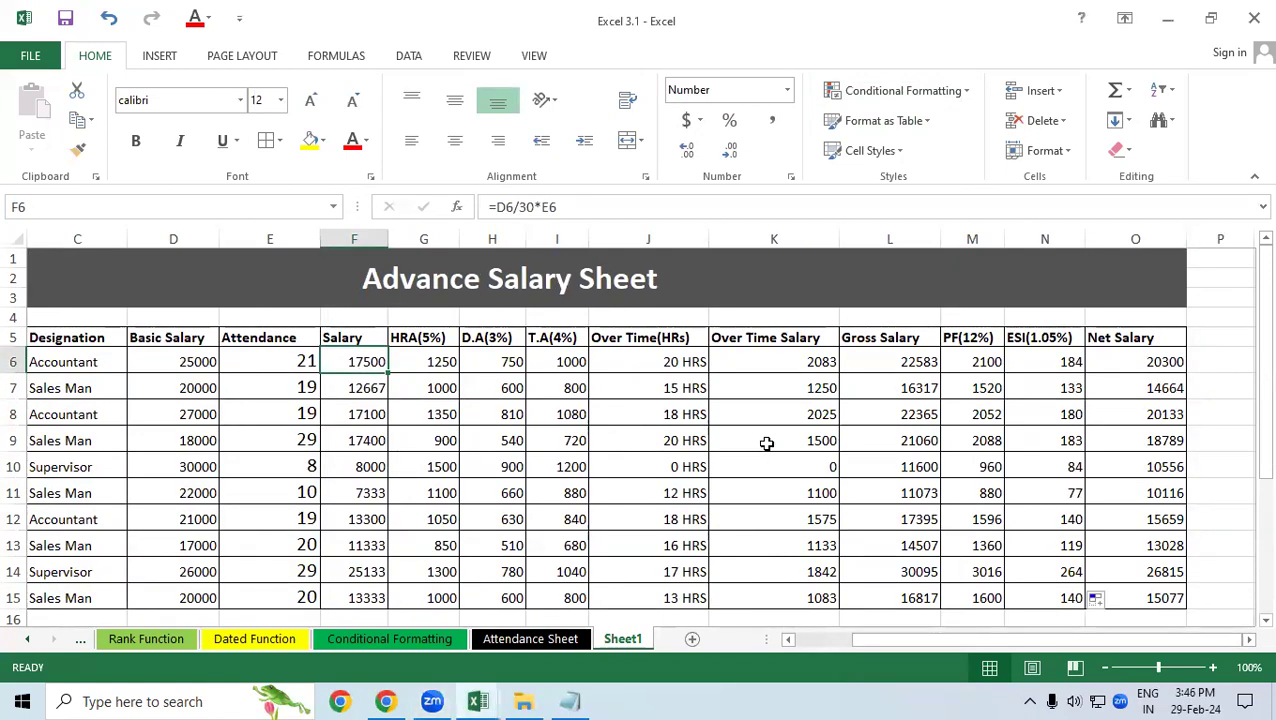
click(580, 390)
double_click(656, 285)
drag(821, 281, 452, 281)
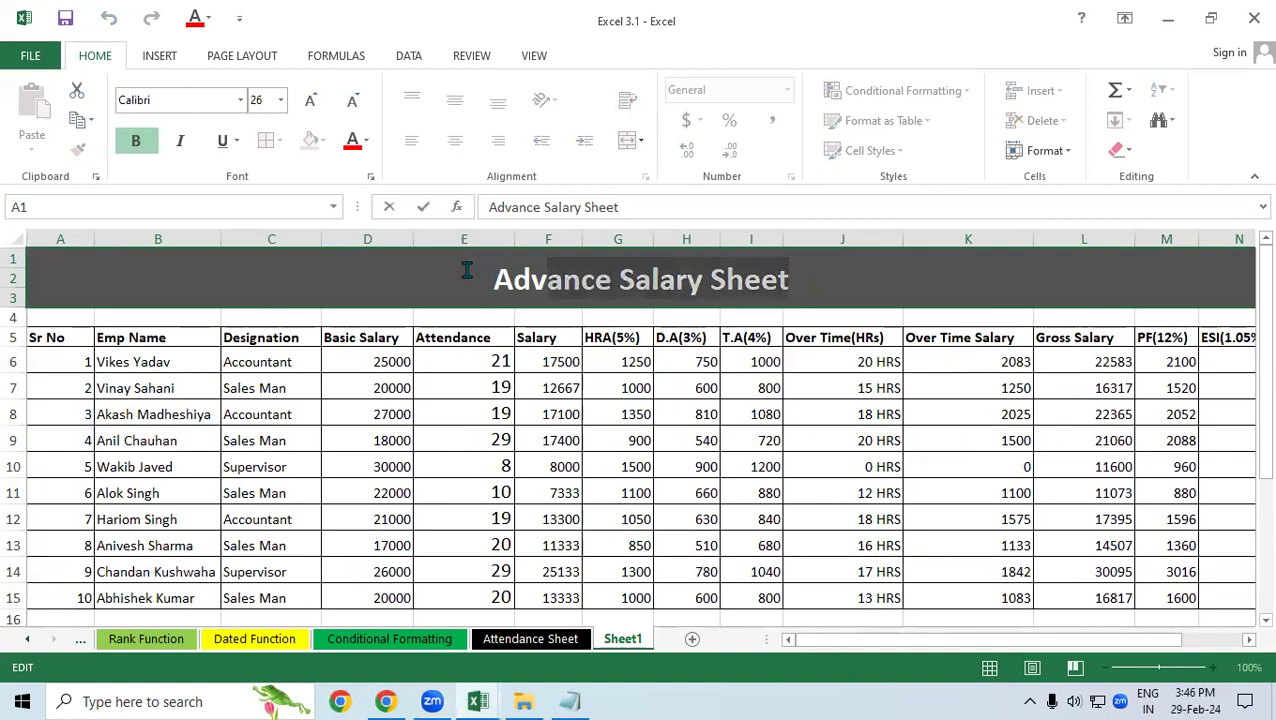
key(Escape)
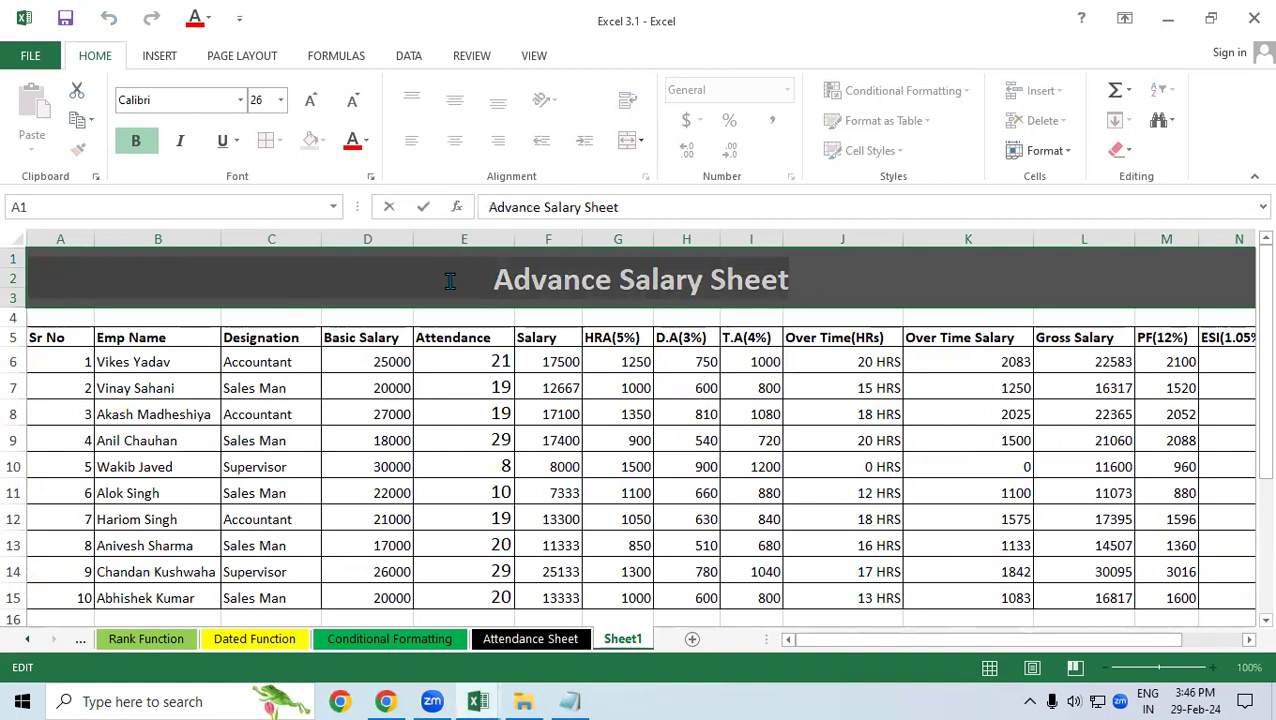
click(623, 640)
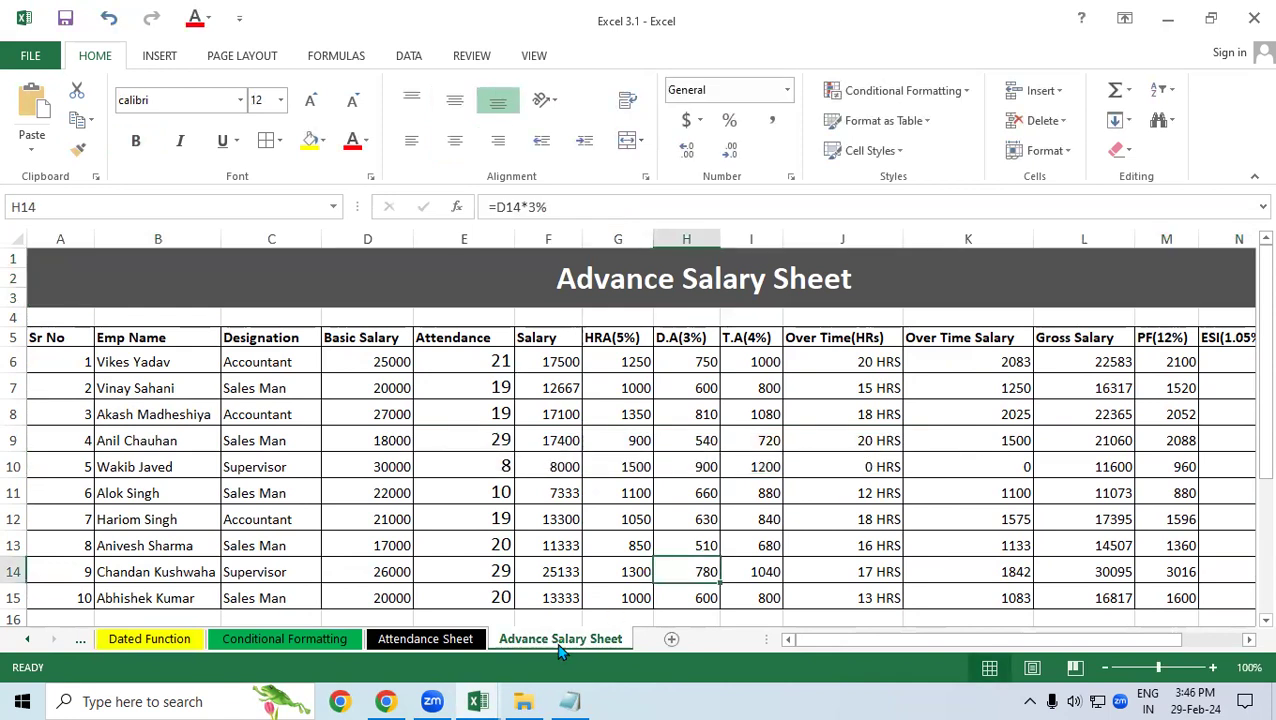
right_click(563, 645)
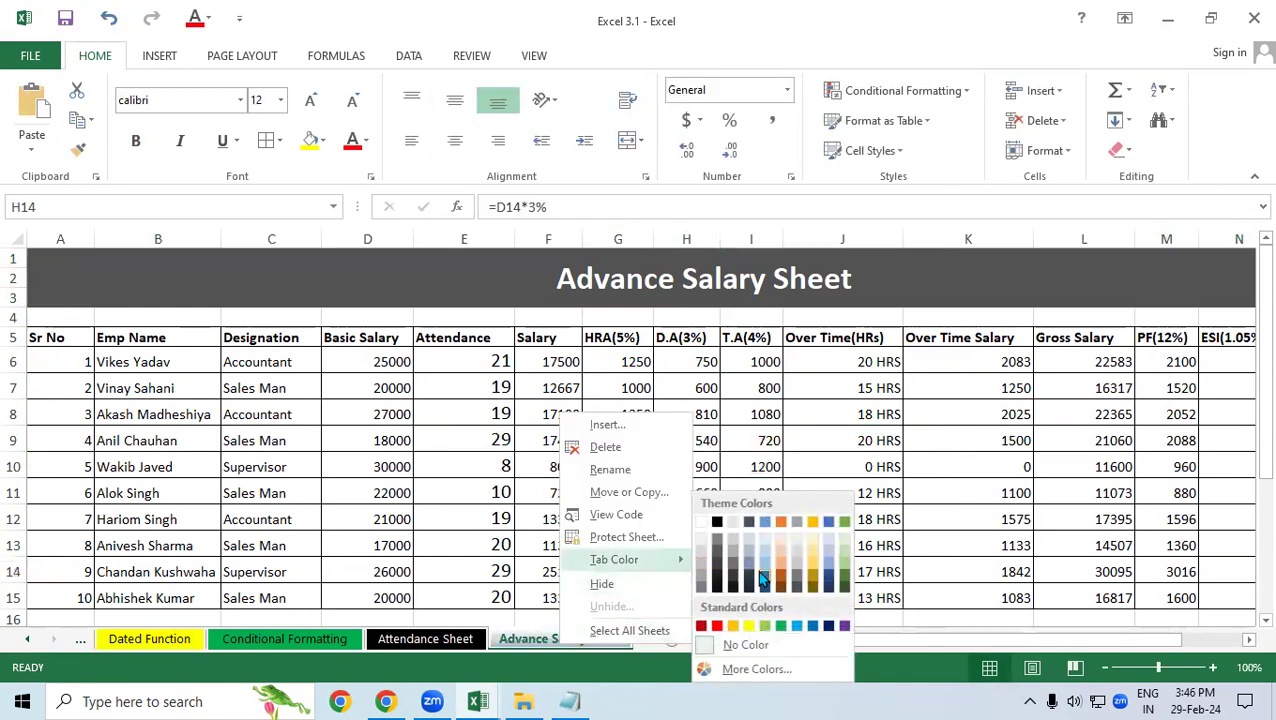
click(627, 510)
click(617, 500)
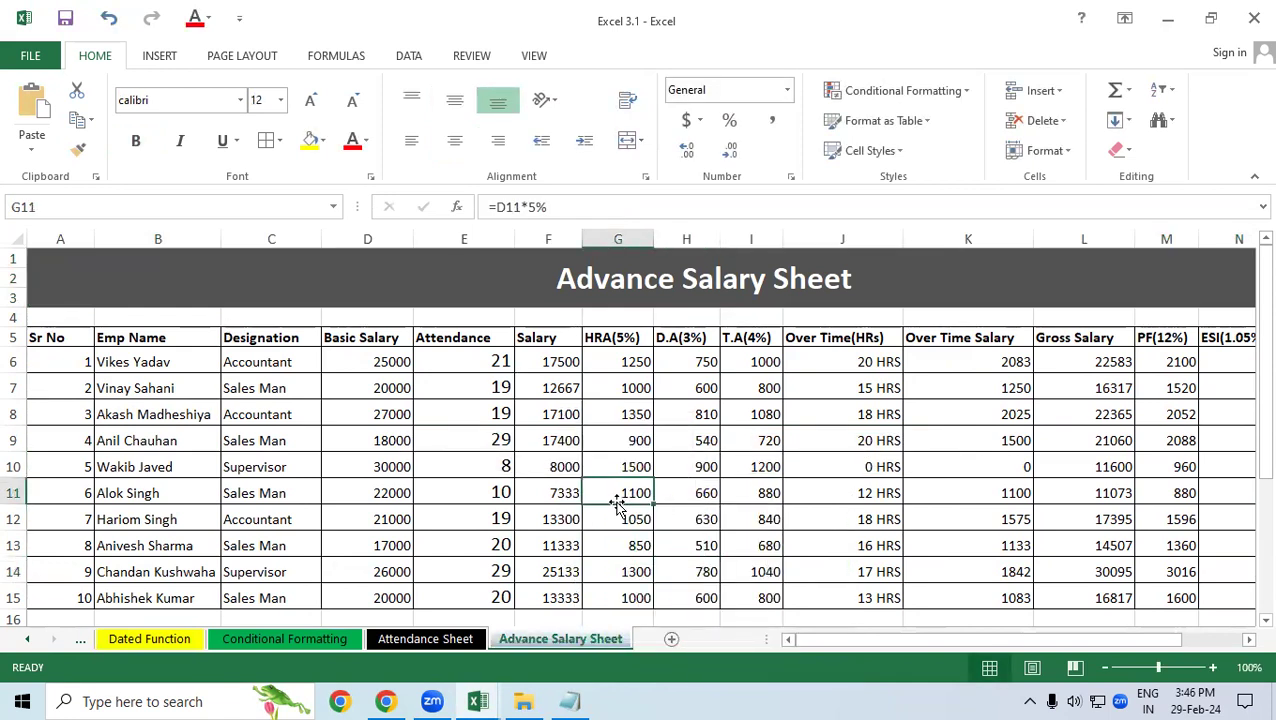
click(628, 298)
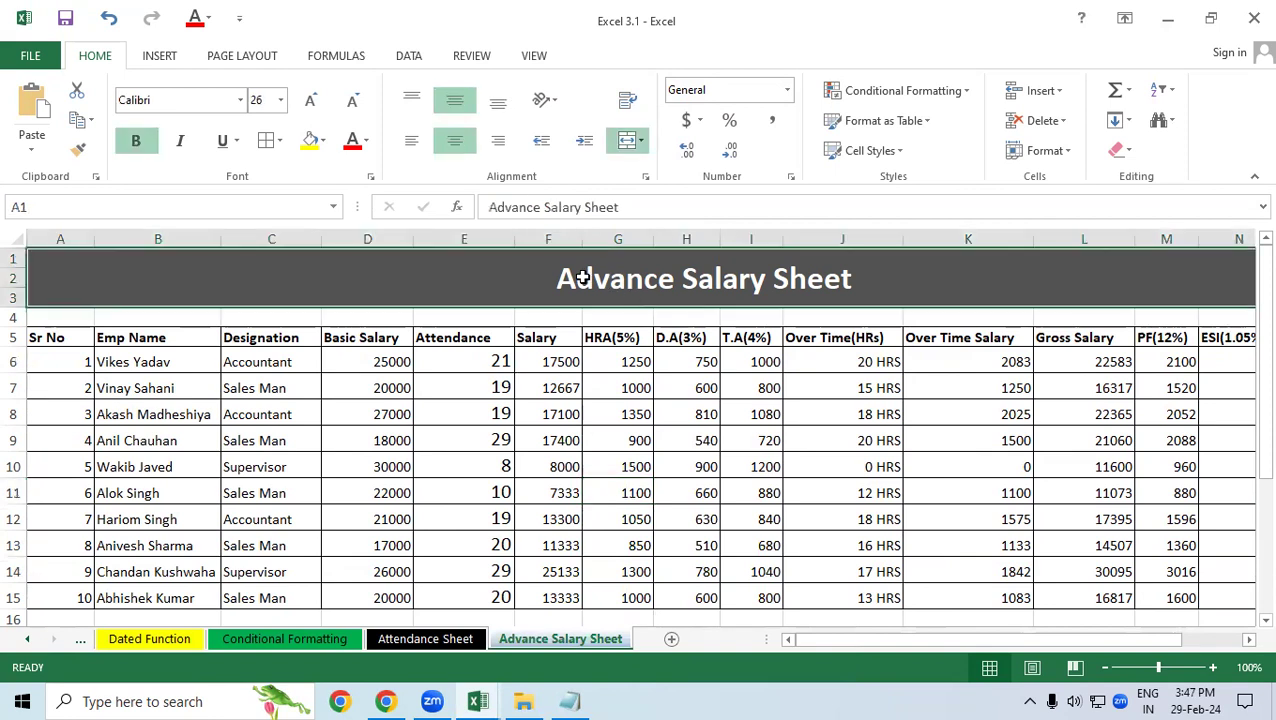
double_click(576, 276)
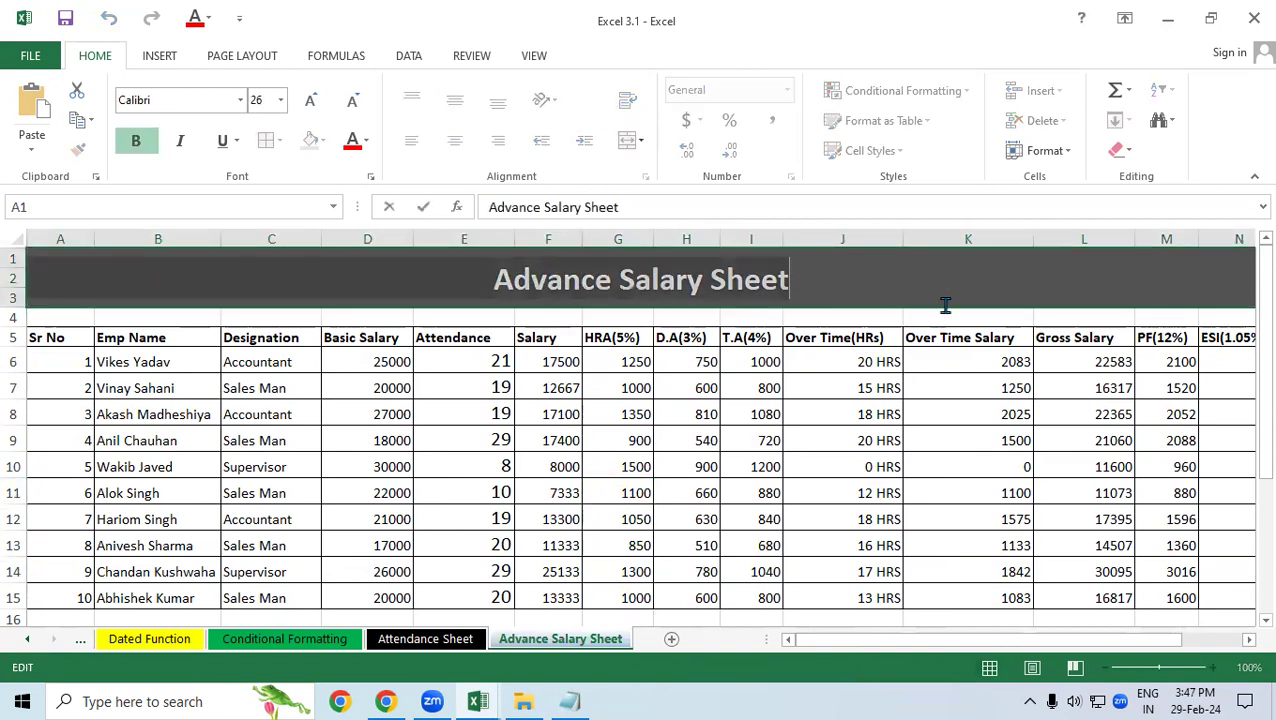
click(548, 640)
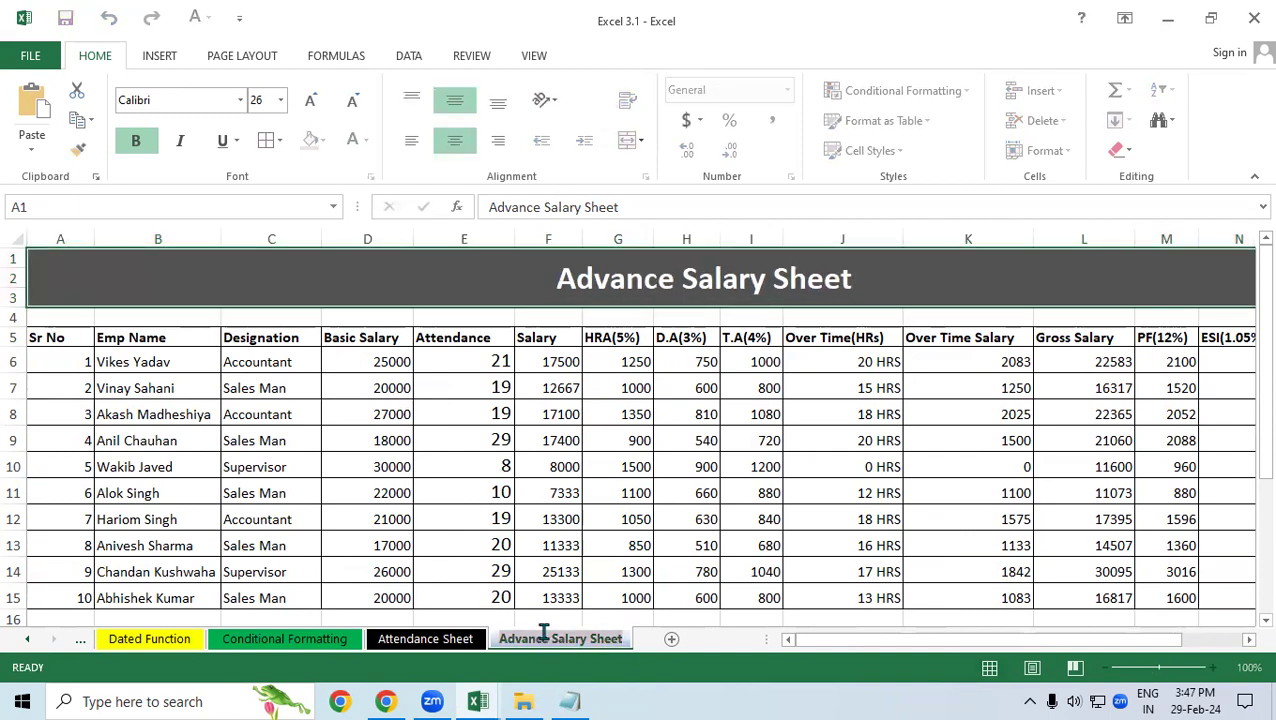
click(553, 566)
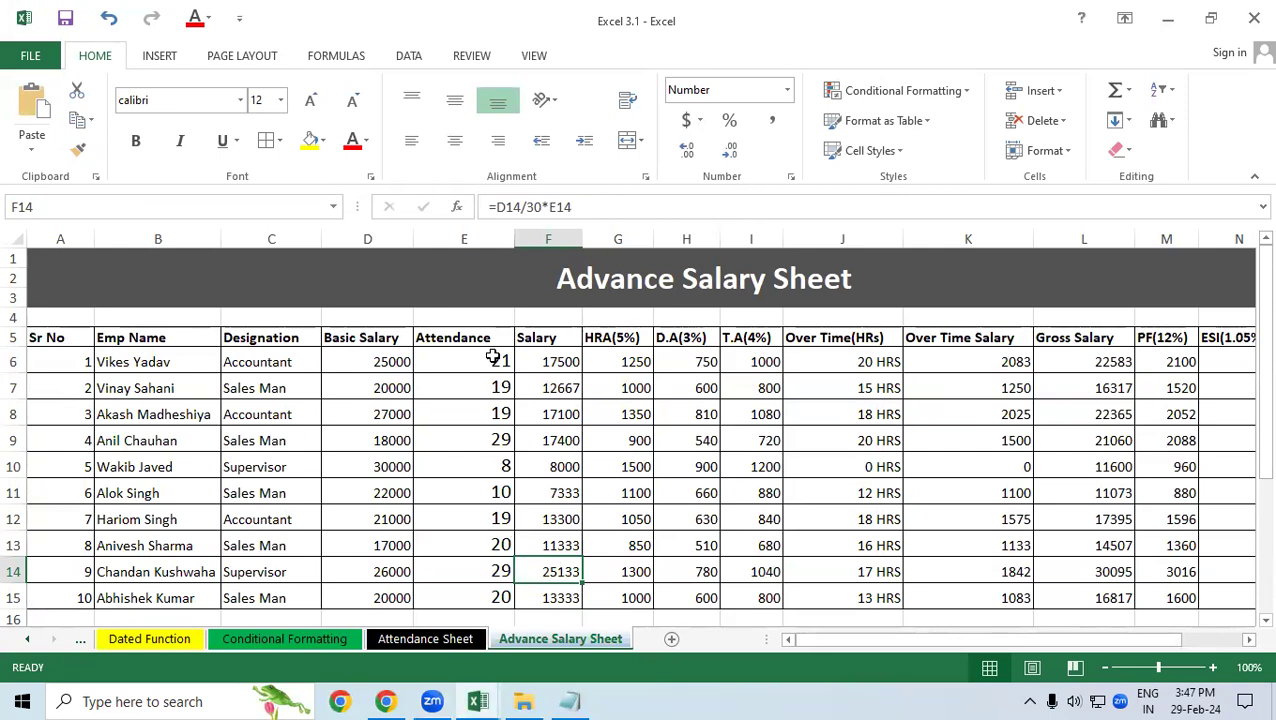
- Copy the Present Day counts AI7:AI16 on the Attendance Sheet
click(428, 639)
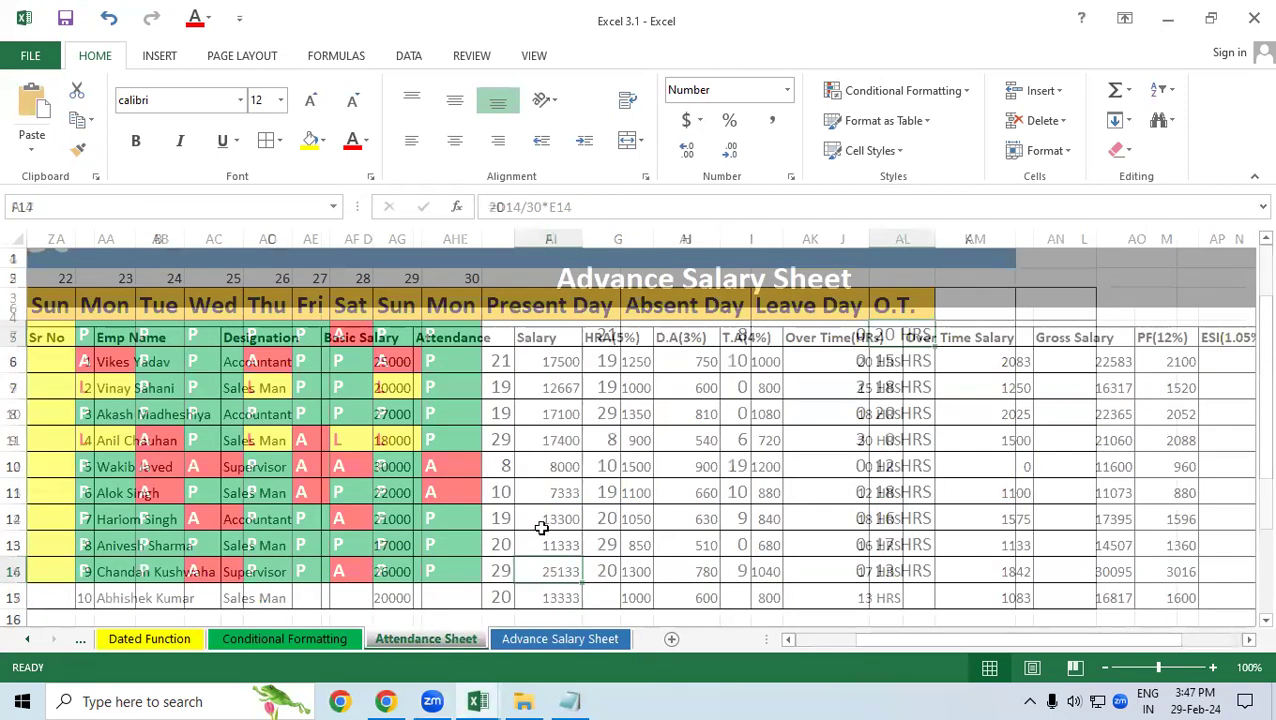
mouse_move(578, 333)
mouse_down()
mouse_move(561, 362)
mouse_move(552, 566)
mouse_up()
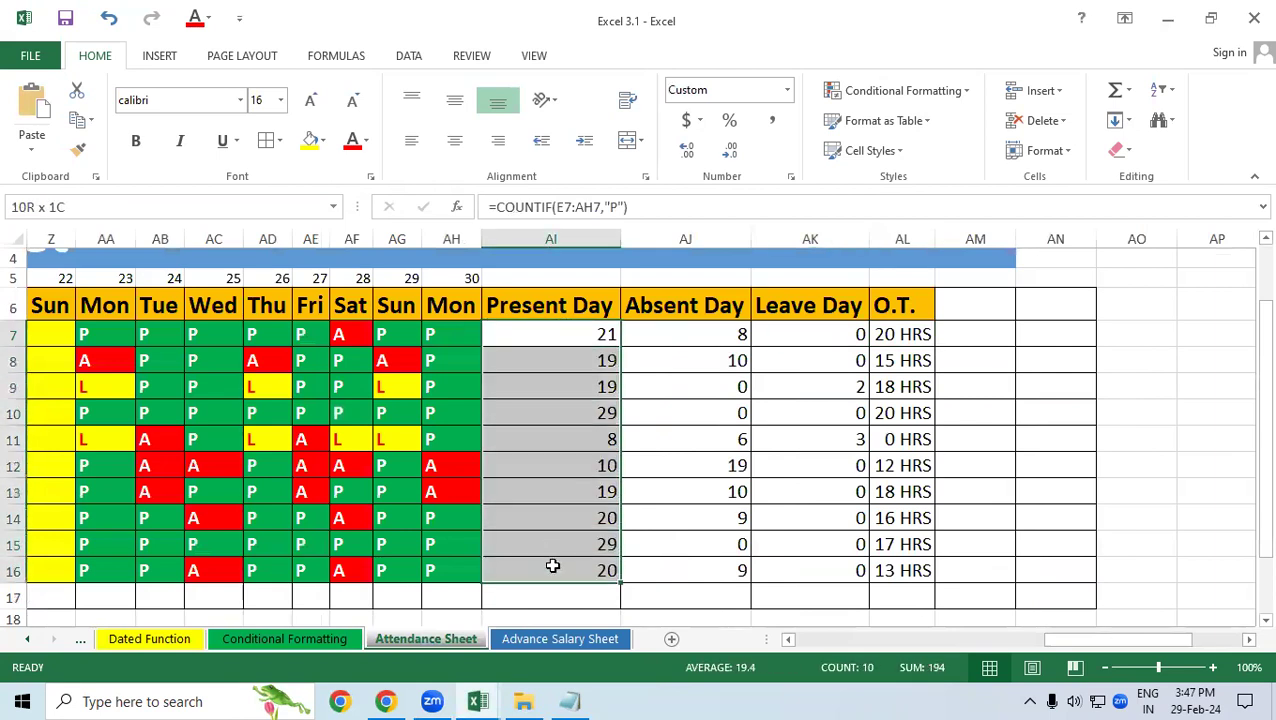
right_click(566, 424)
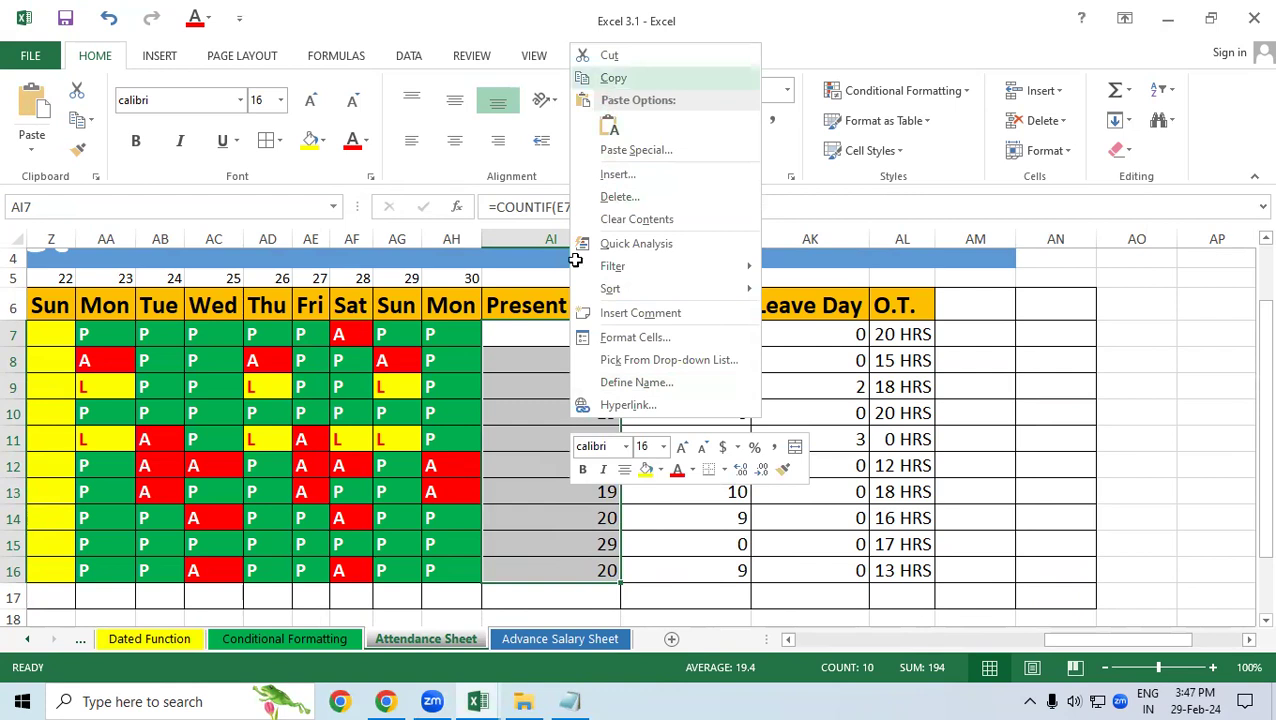
click(610, 78)
- Bring up the Paste Special dialog for cell E6 on the Advance Salary Sheet
click(560, 639)
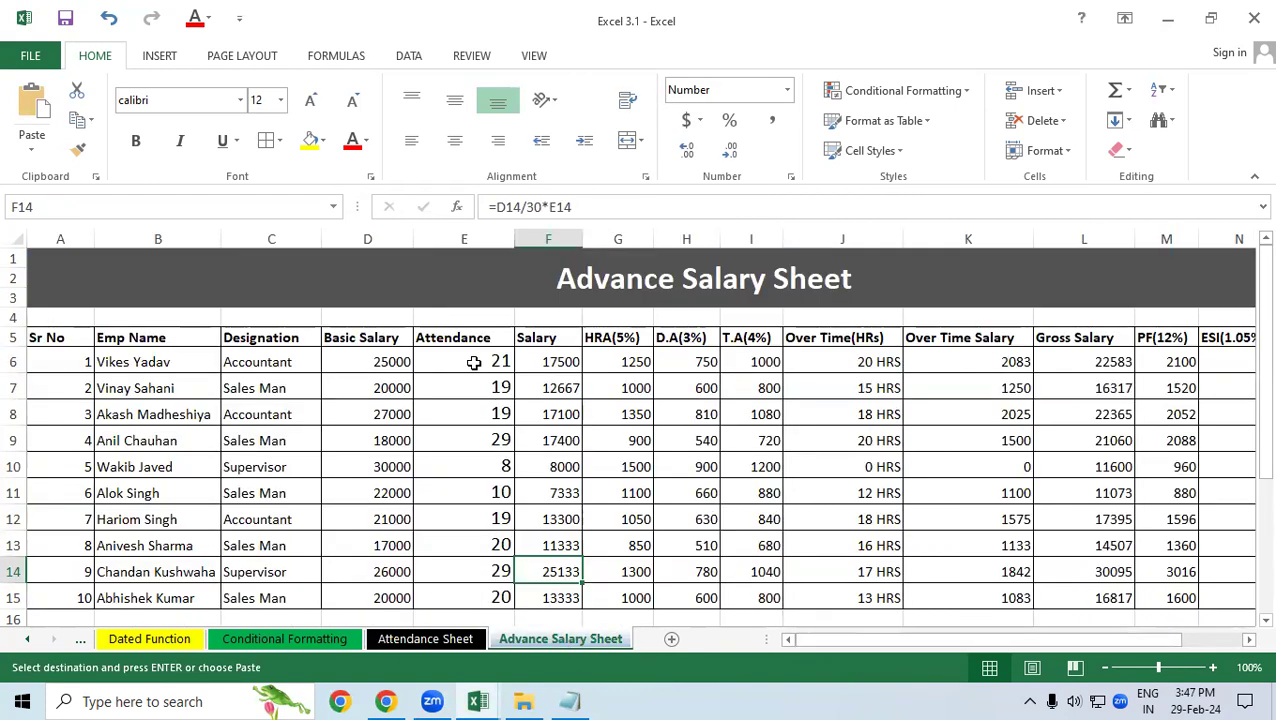
click(474, 362)
right_click(474, 362)
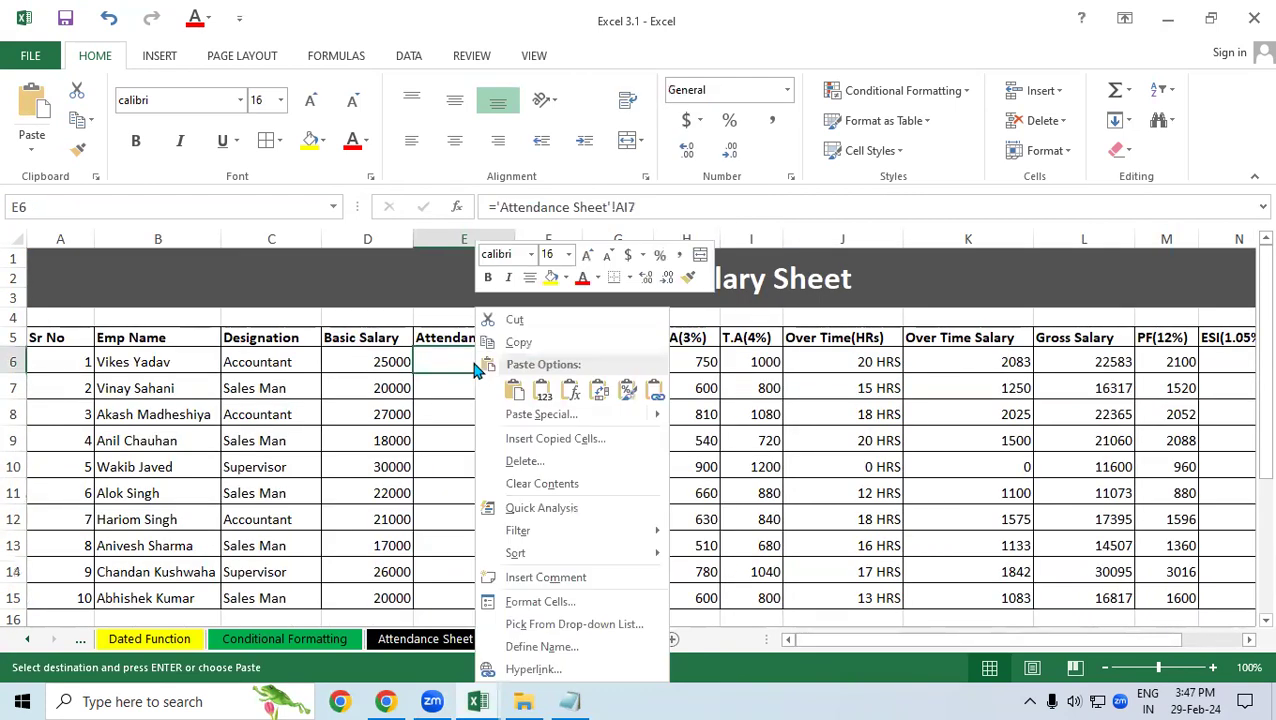
click(537, 396)
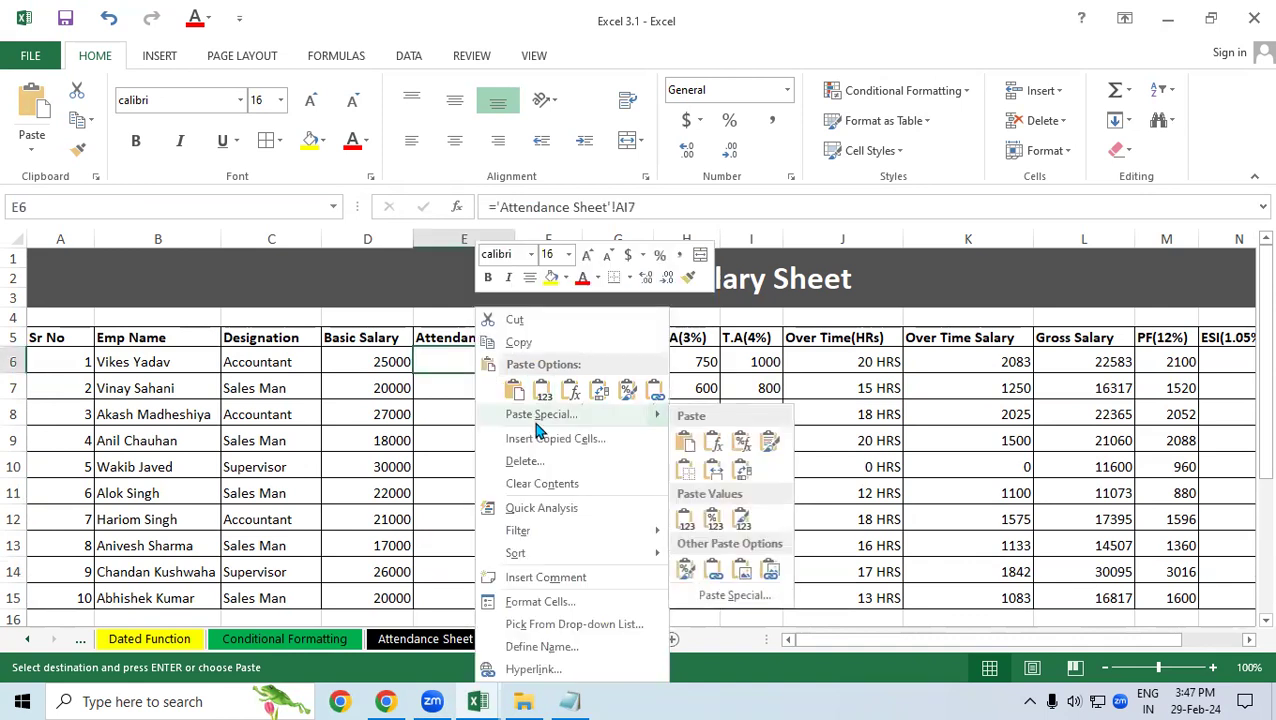
click(537, 418)
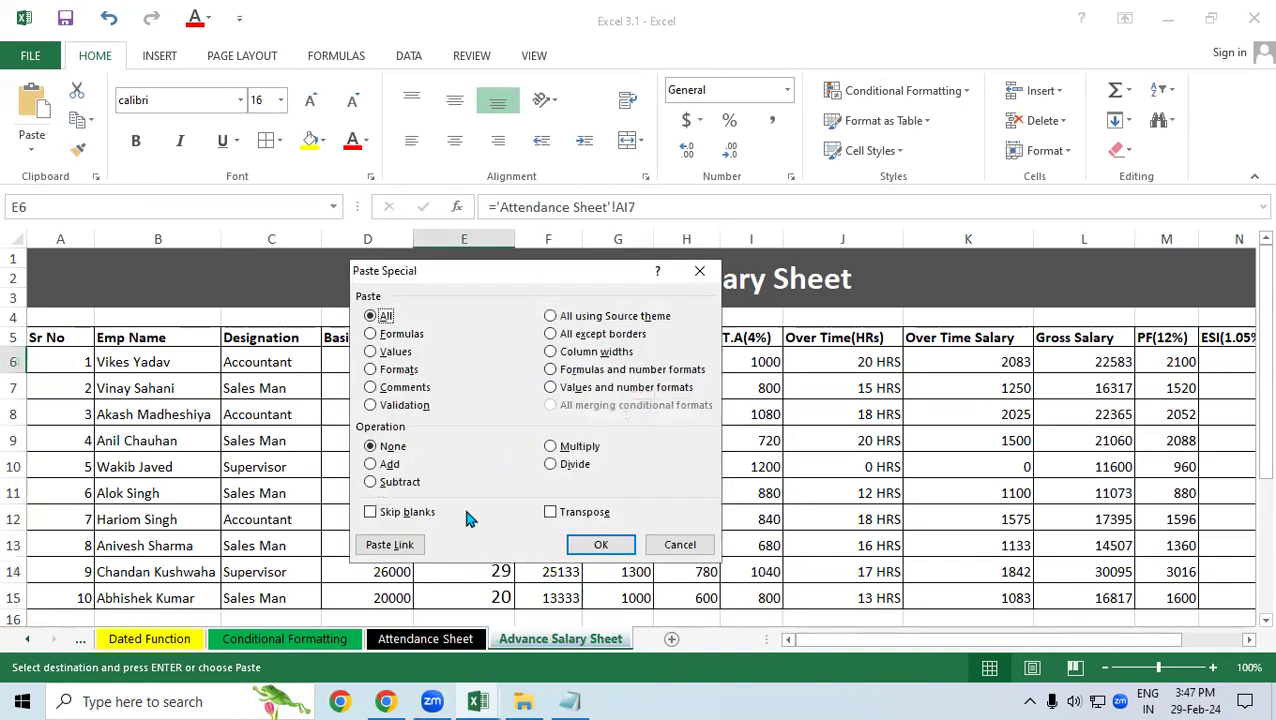
- Paste Link the counts into E6:E15 and verify E9 shows ='Attendance Sheet'!AI10, giving 29
click(414, 549)
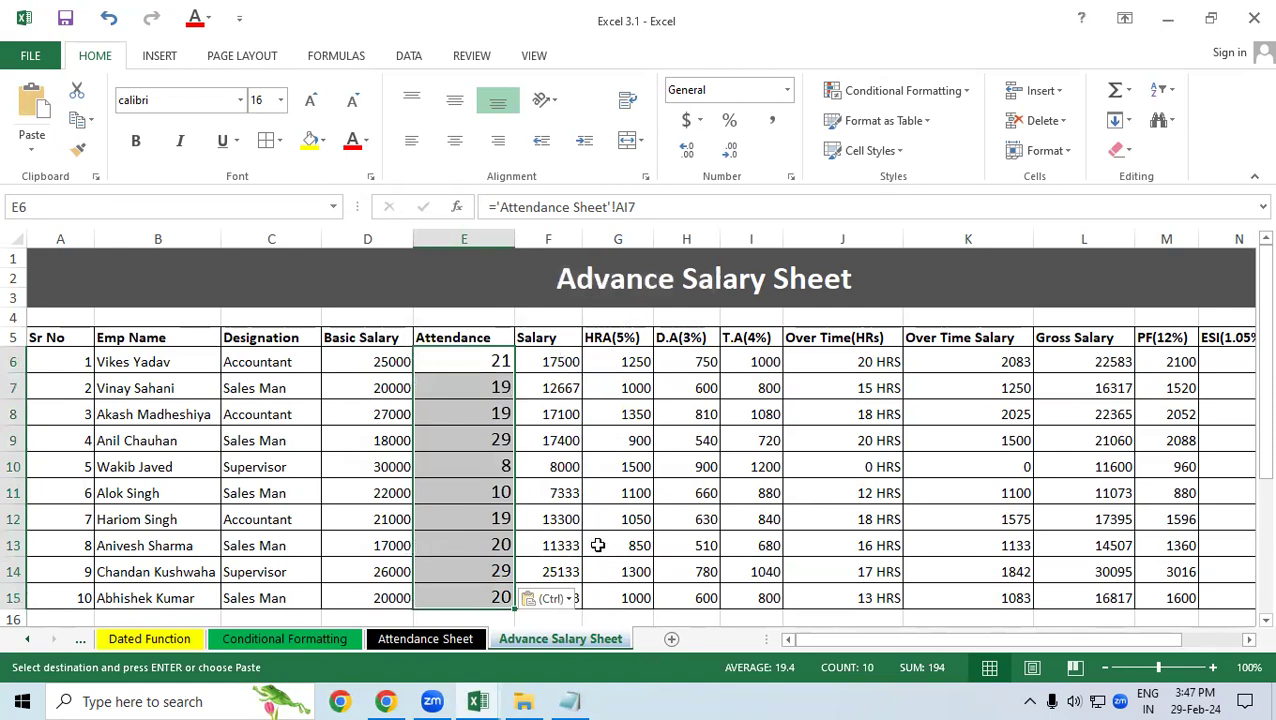
drag(822, 365, 830, 593)
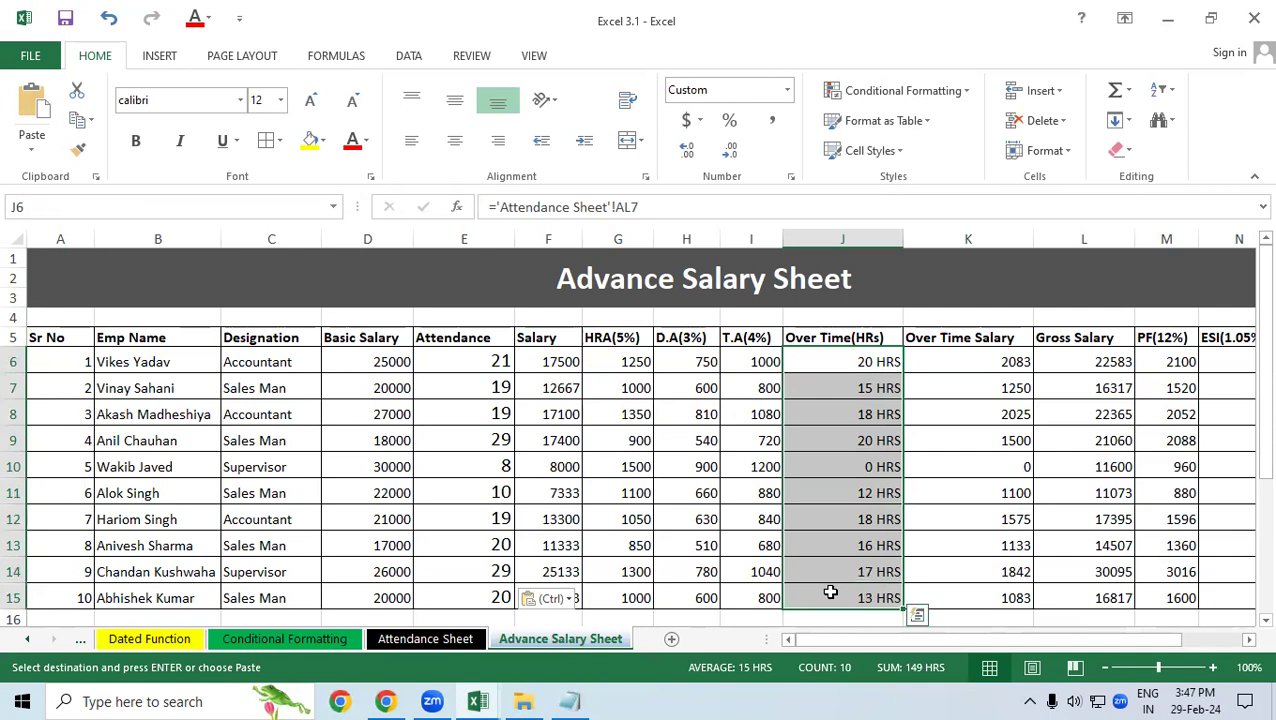
click(65, 18)
click(464, 440)
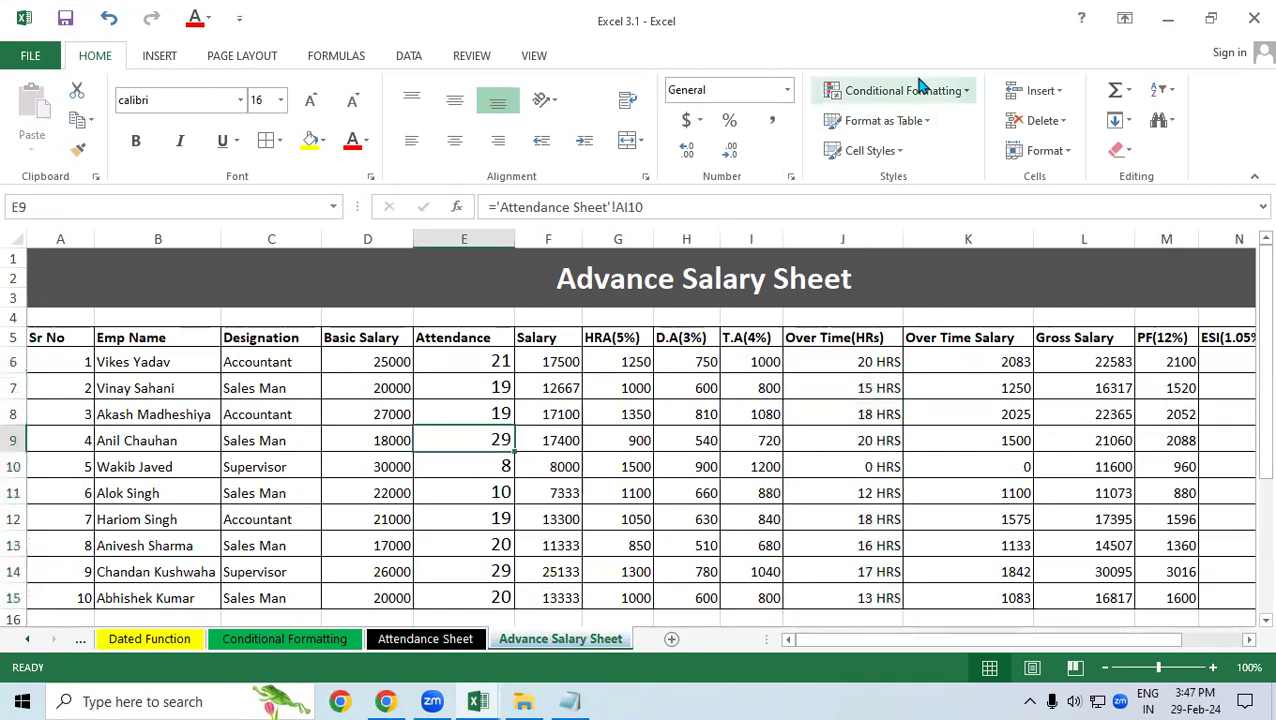